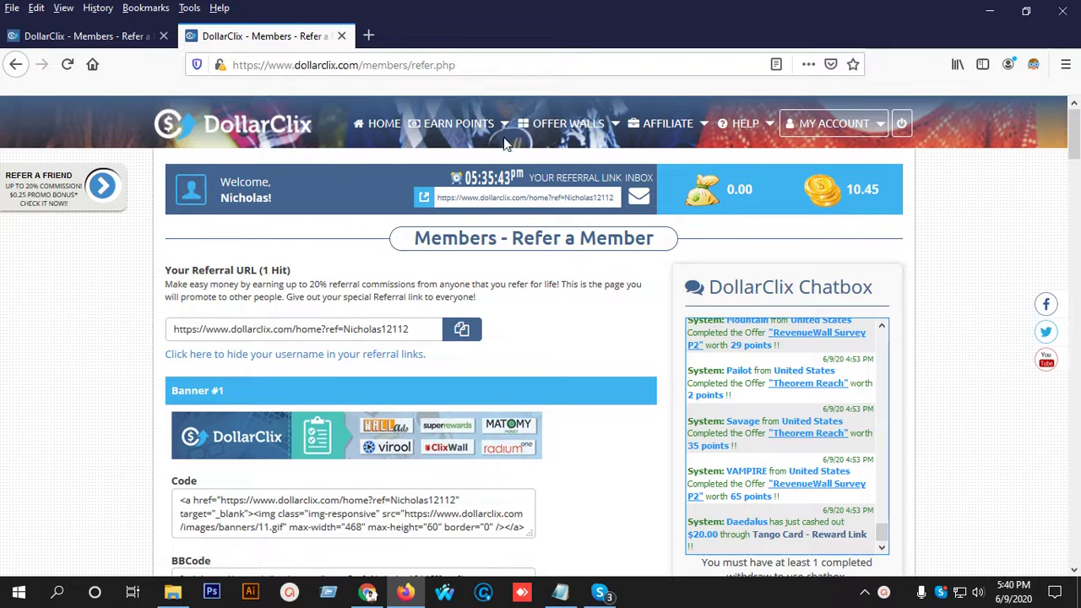
Open the Paid Surveys page from the site's point-earning options
mouse_move(465, 125)
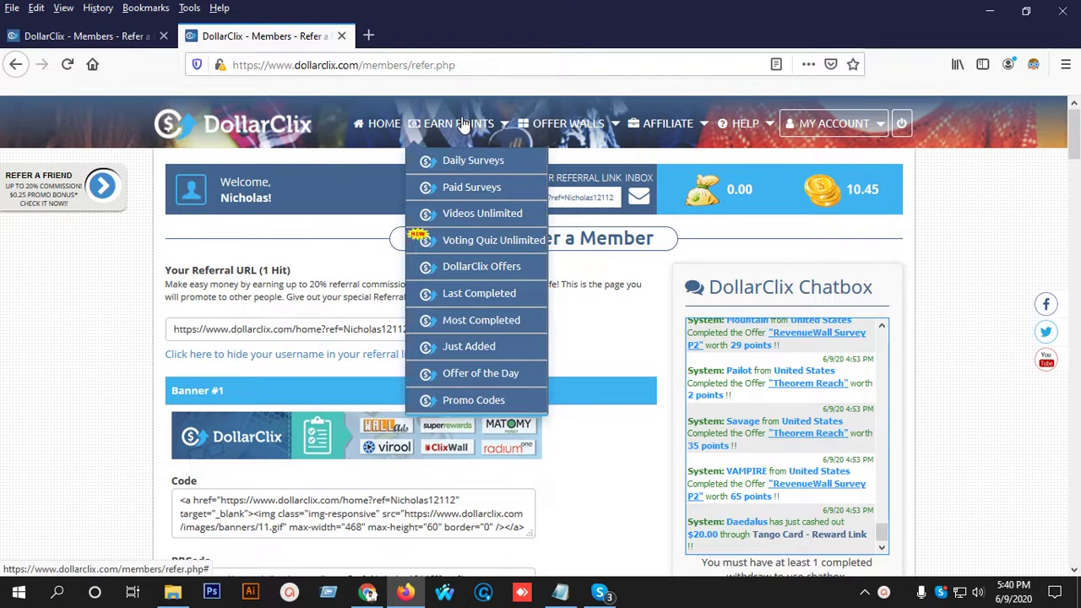
left_click(469, 189)
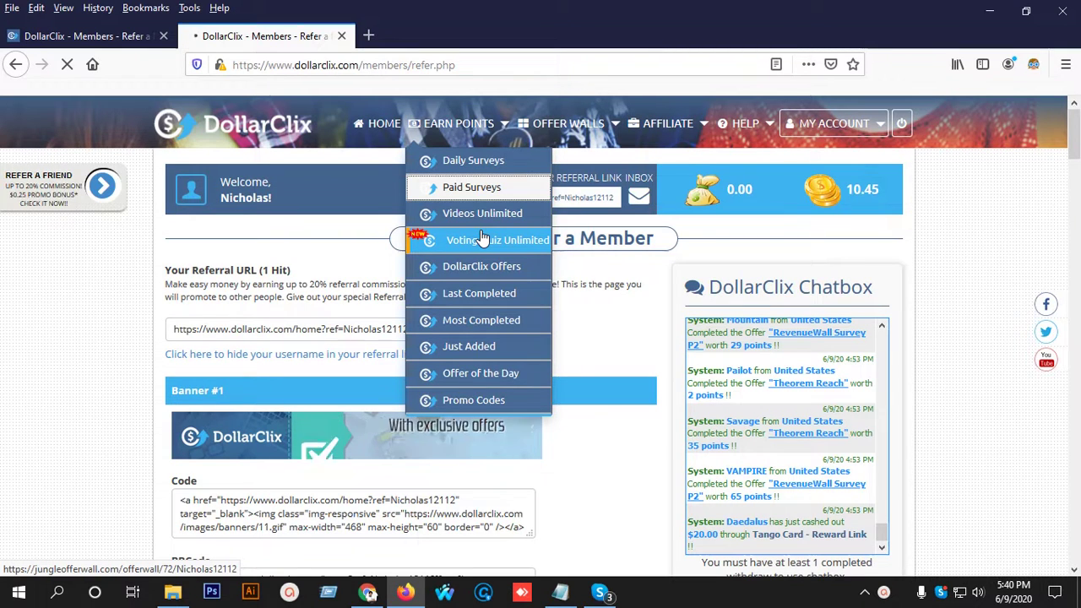
Run the tree command three times through the Windows Run dialog
key("super+r")
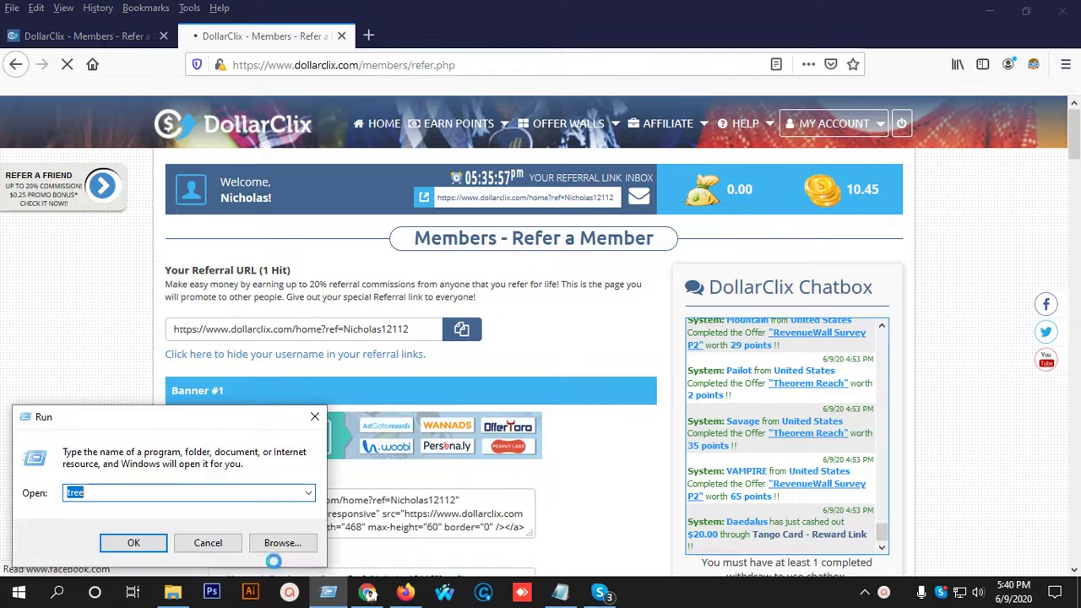
left_click(133, 543)
key("super+r")
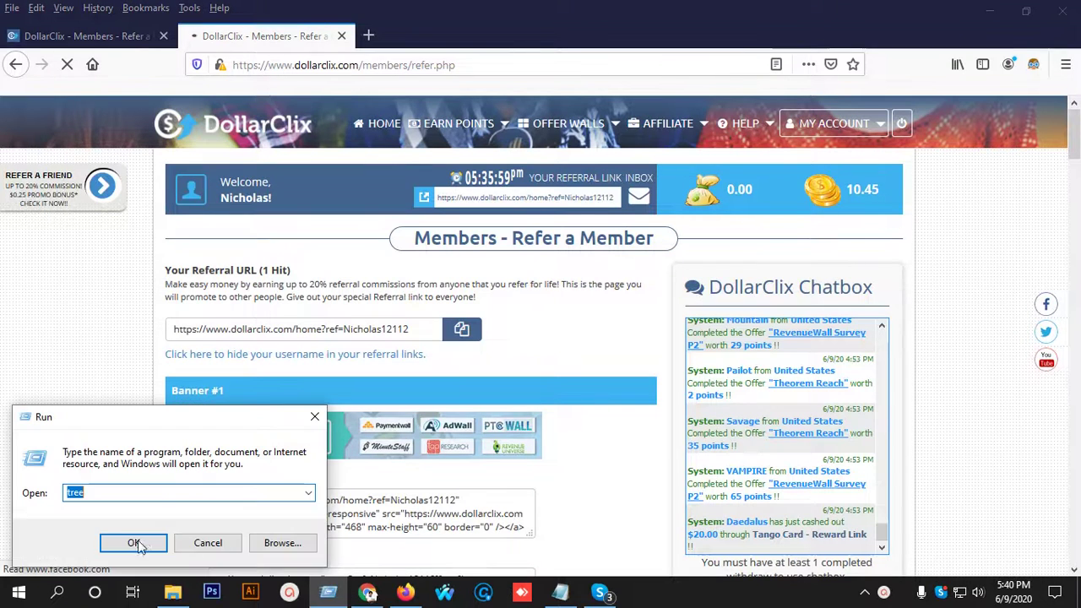
left_click(135, 544)
key("super+r")
left_click(136, 543)
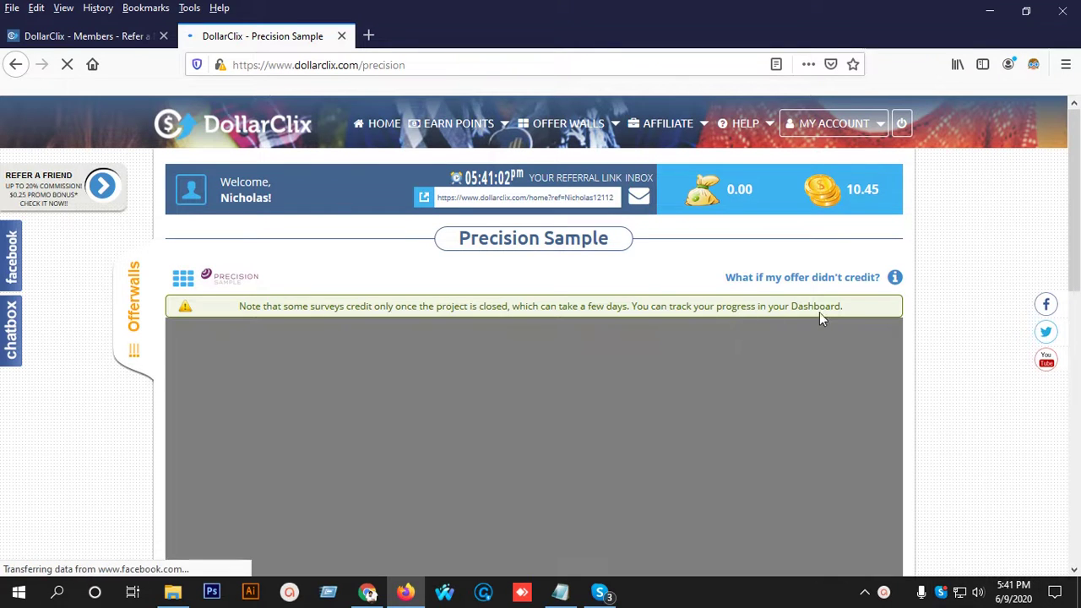
Examine which personal details the Precision Sample registration form asks for, from First Name through Ethnicity
scroll(683, 305, "down", 2)
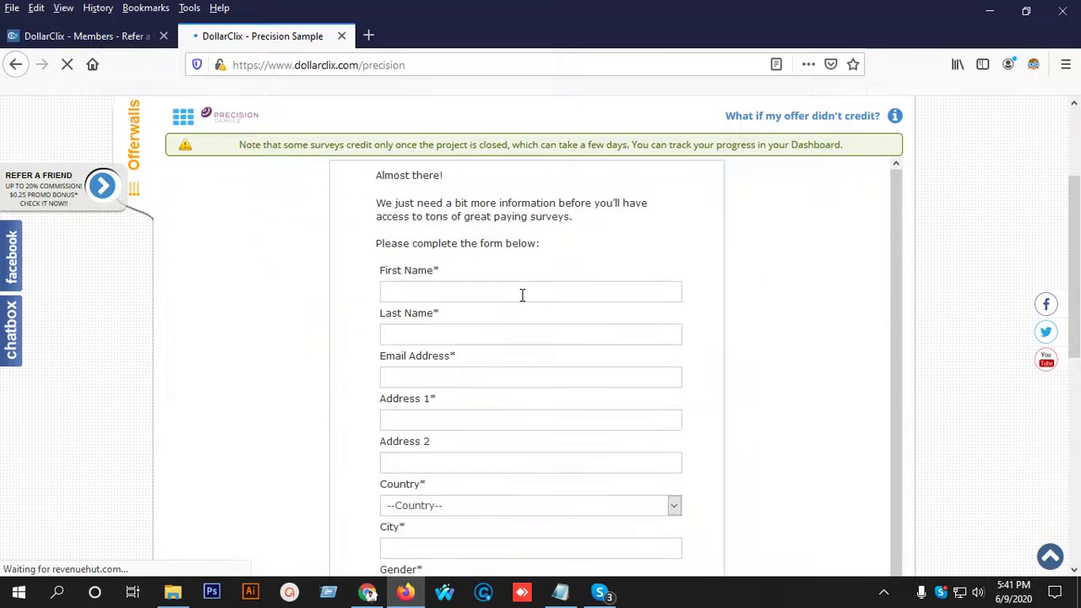
scroll(522, 295, "down", 1)
scroll(522, 295, "down", 5)
scroll(549, 295, "up", 6)
scroll(486, 240, "down", 3)
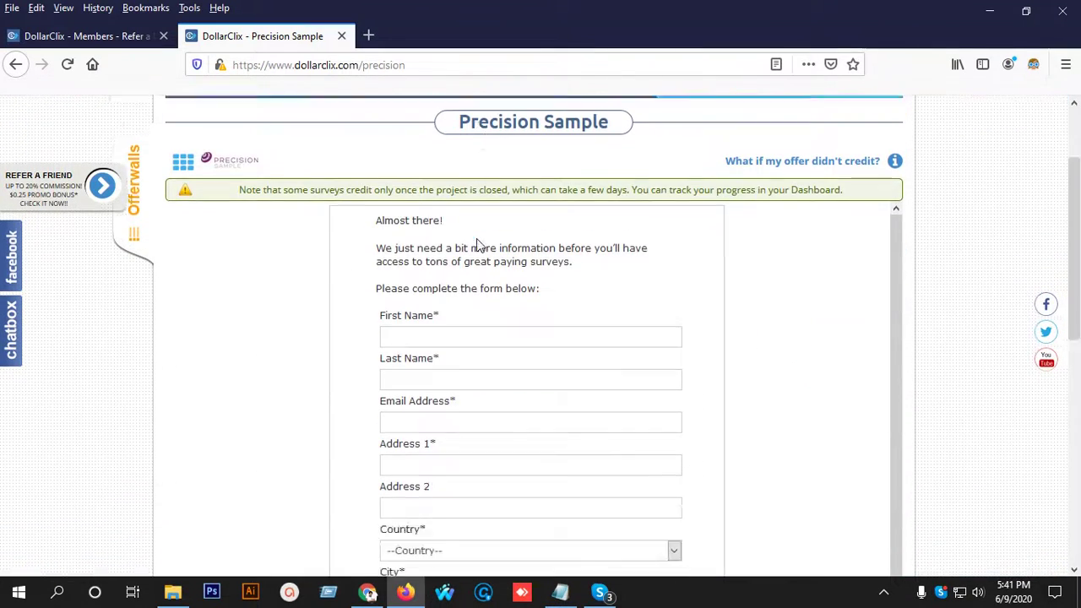
scroll(488, 279, "down", 1)
scroll(519, 278, "down", 4)
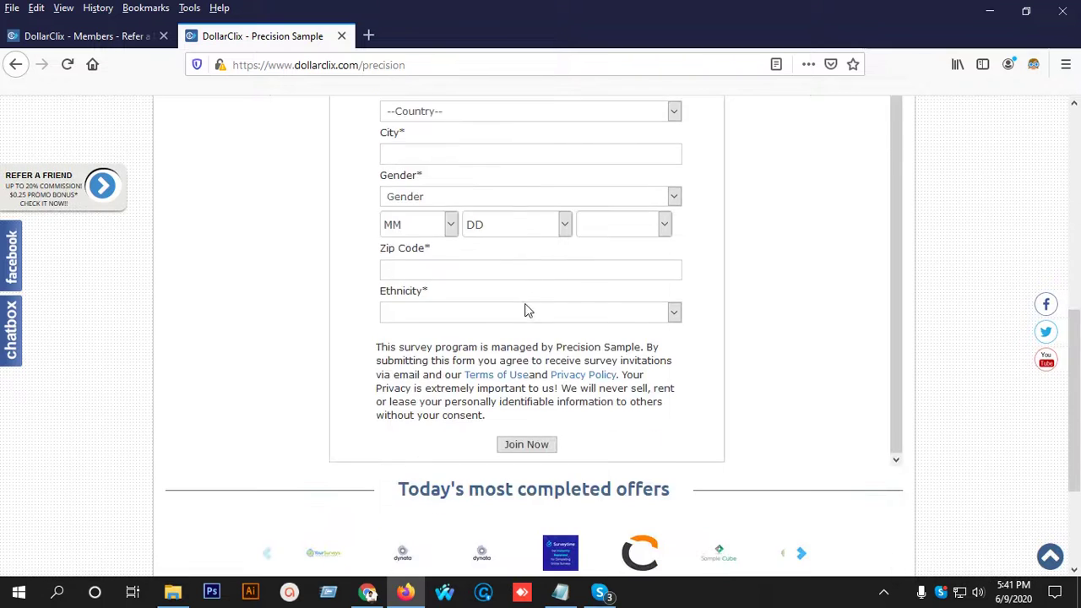
scroll(526, 291, "up", 1)
scroll(525, 279, "up", 3)
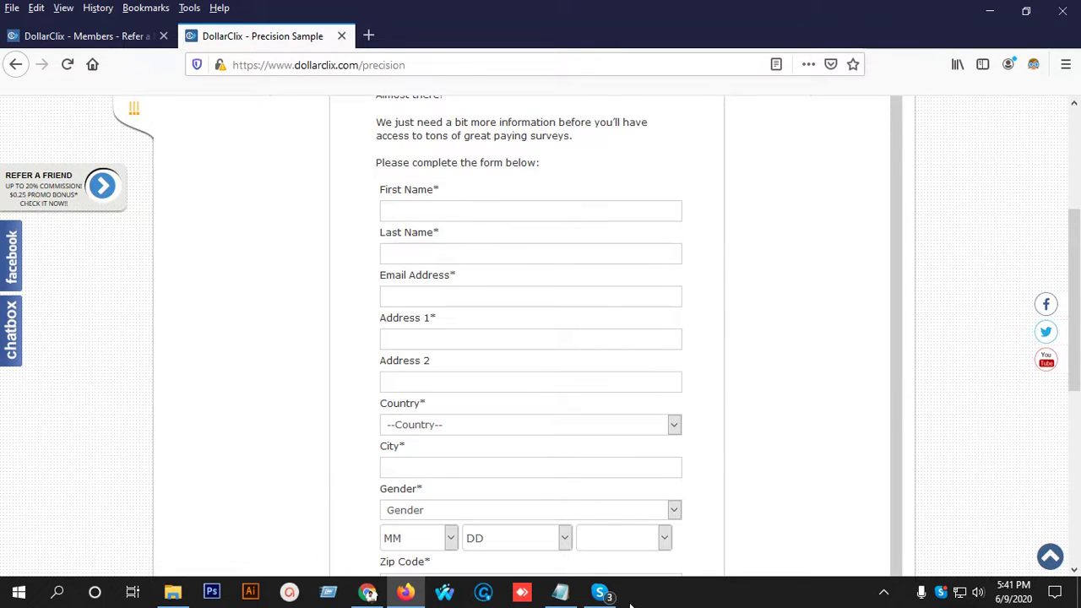
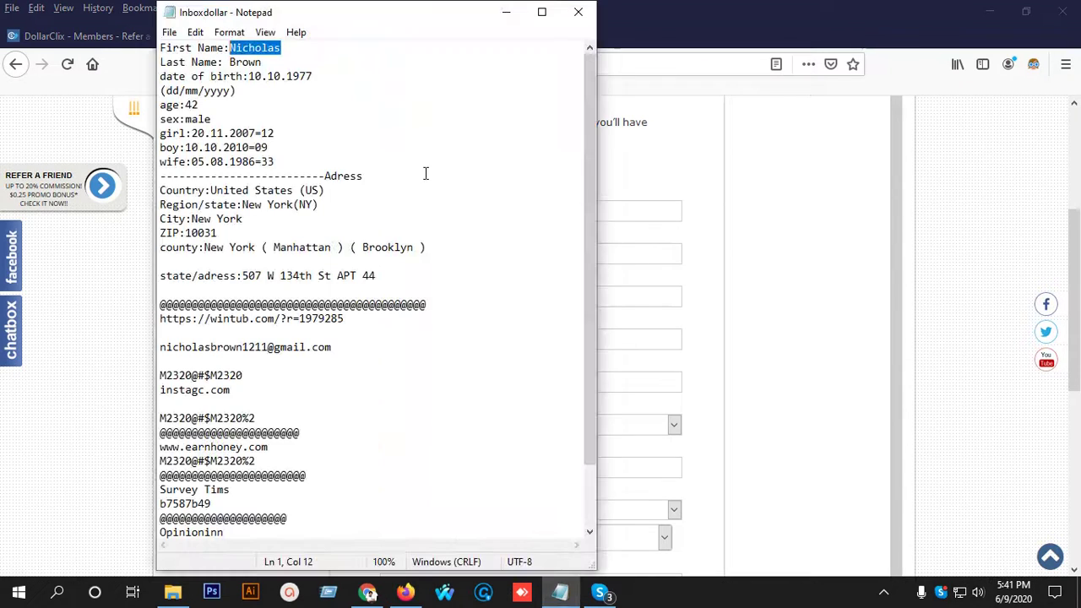
Copy the last name from the Inboxdollar notes in Notepad and paste it into the form's Last Name field
left_click_drag(261, 62, 231, 65)
key("ctrl+c")
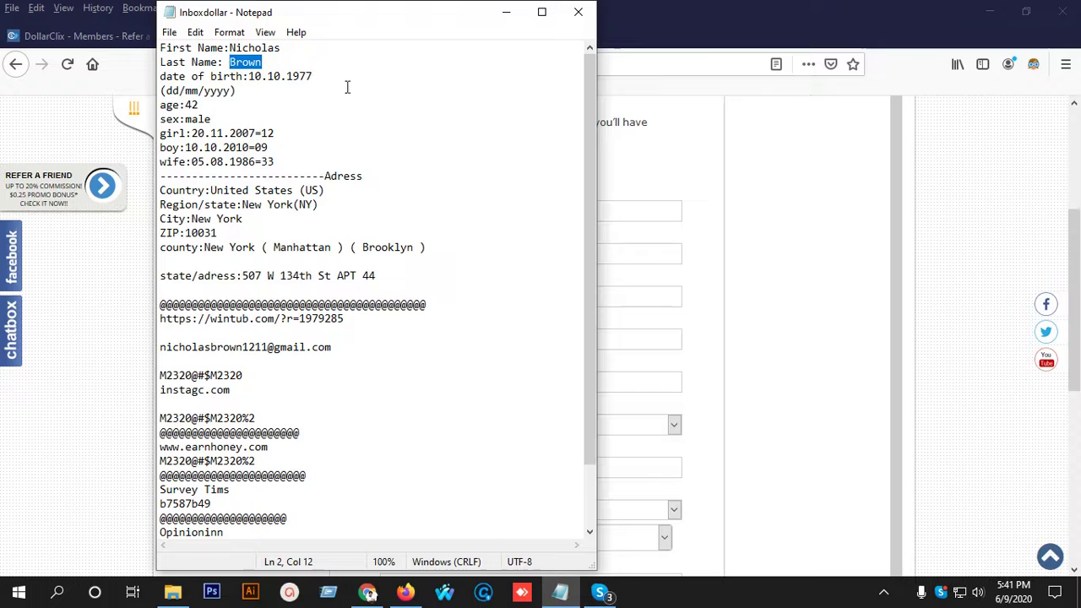
left_click(506, 14)
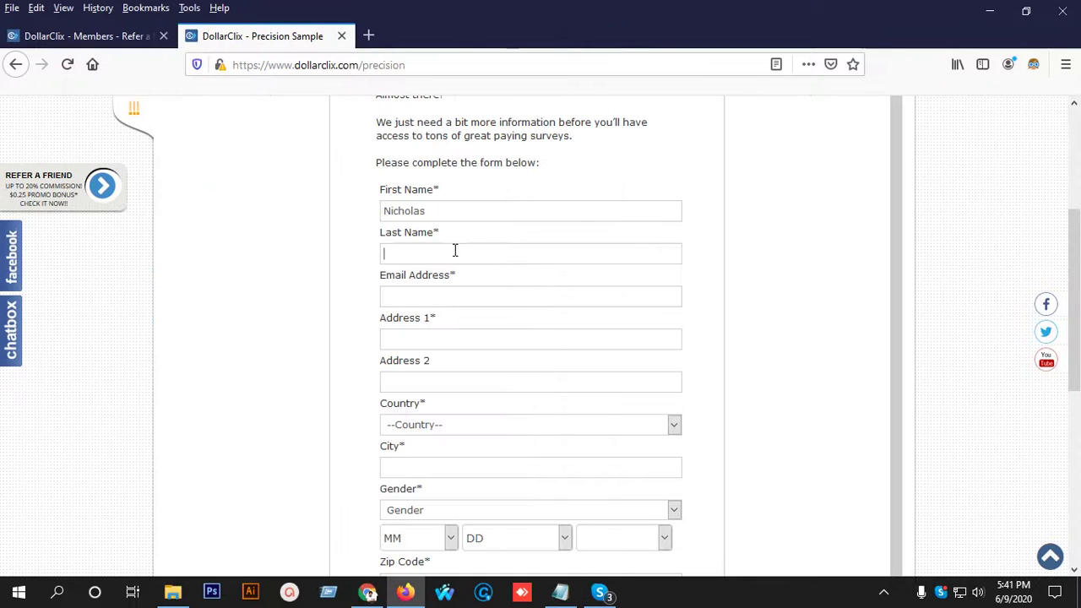
key("ctrl+v")
Copy the city from the Notepad notes and paste it into the registration form's City field
left_click(560, 591)
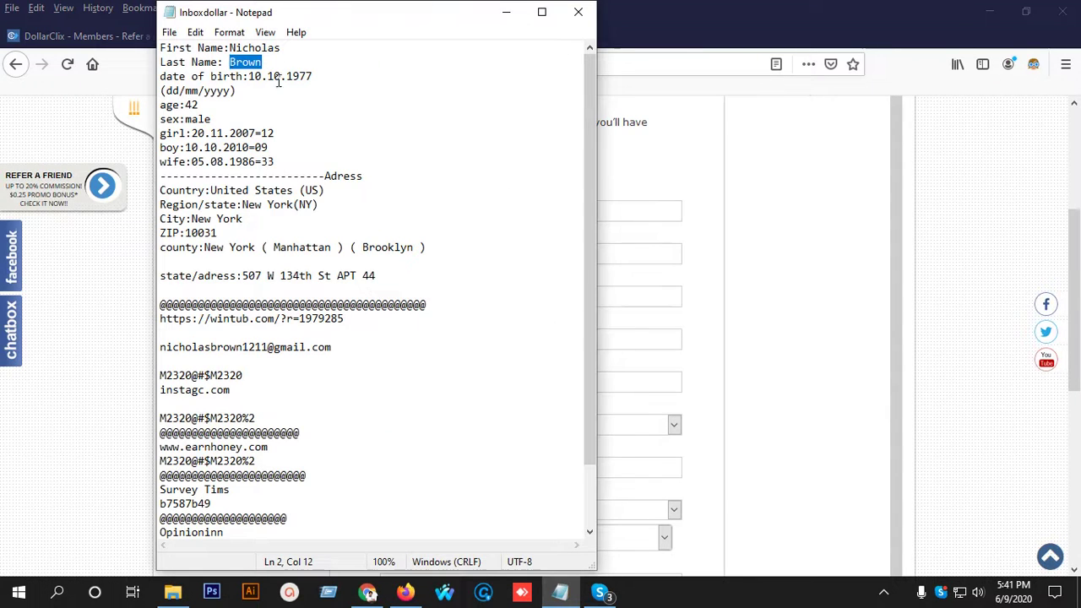
left_click_drag(250, 222, 191, 220)
key("ctrl+c")
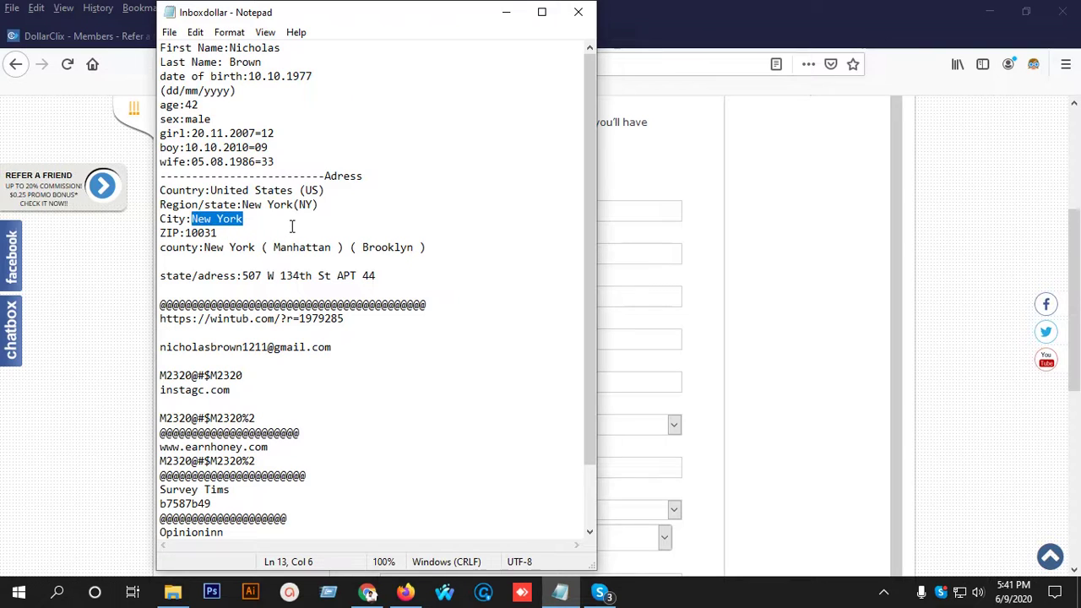
left_click(507, 12)
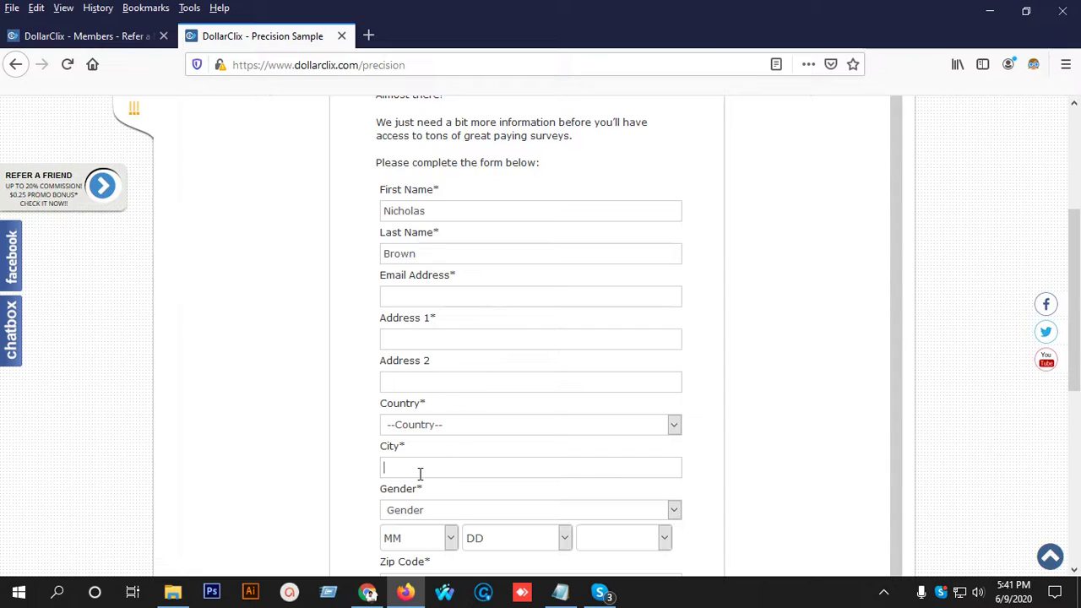
key("ctrl+v")
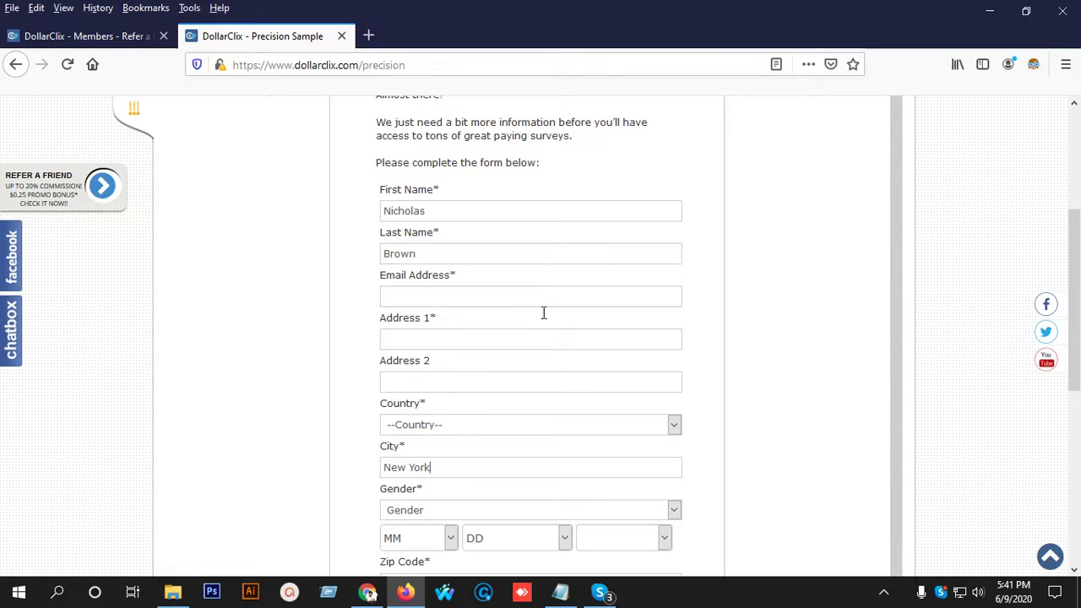
Copy the street address without the apartment from the Notepad notes and place it in the form's Address 1 field
left_click(560, 591)
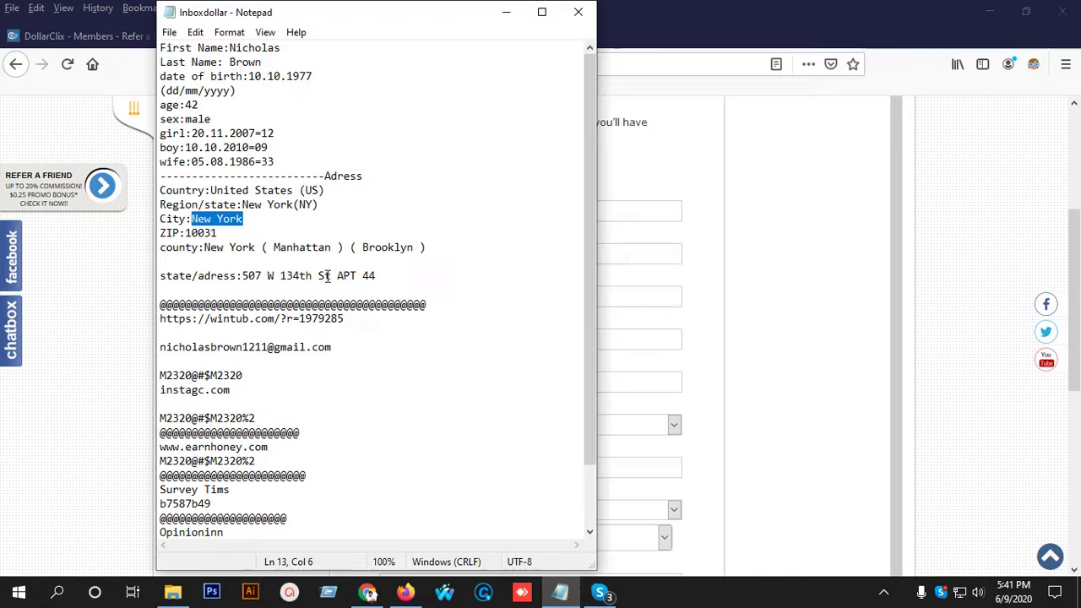
left_click_drag(331, 275, 243, 279)
key("ctrl+c")
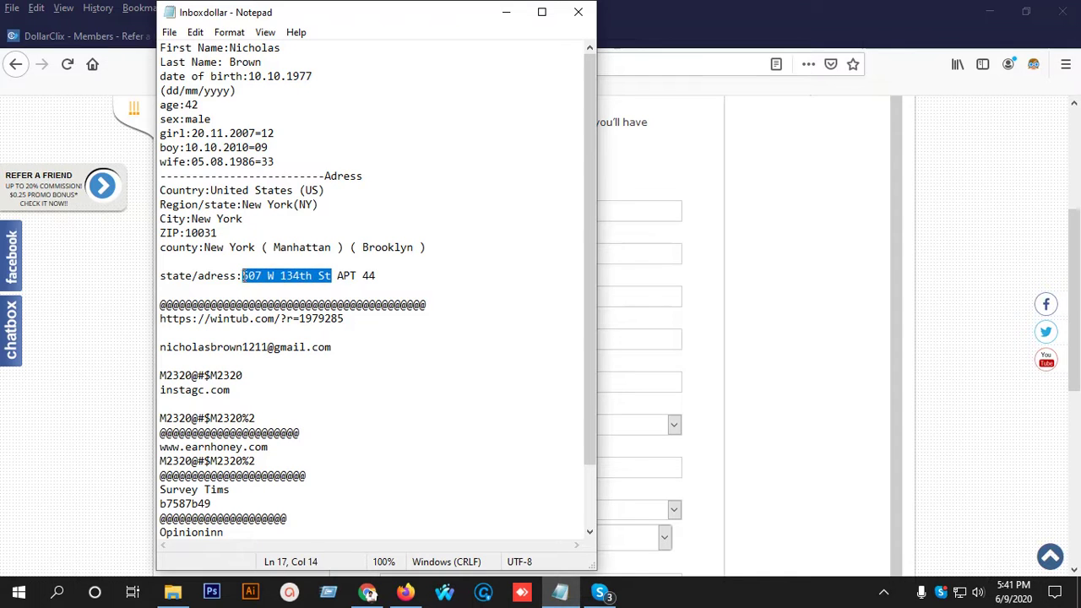
left_click(506, 14)
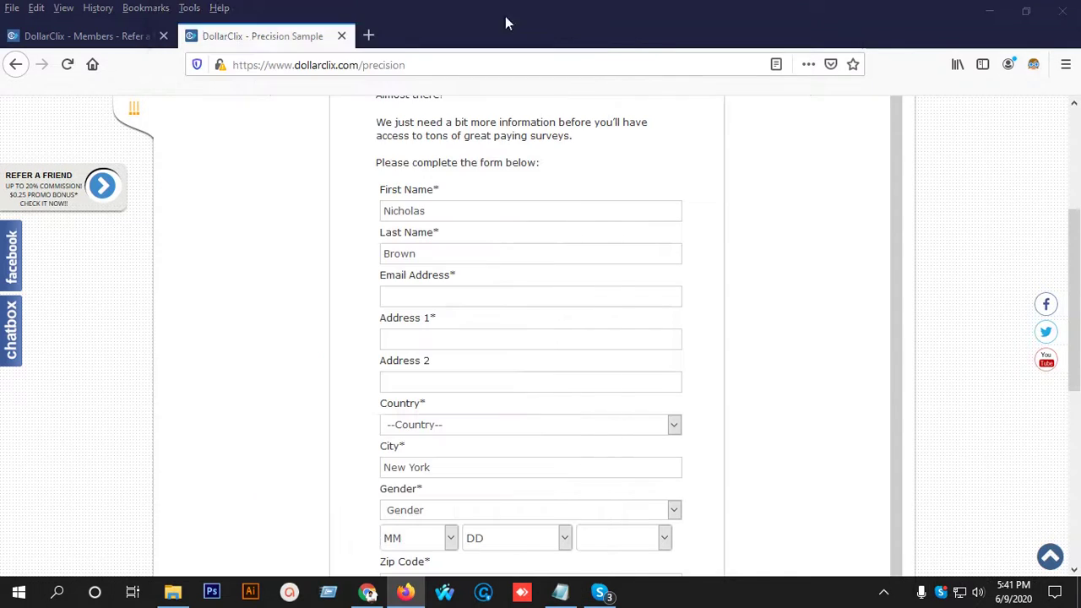
left_click(440, 291)
key("ctrl+v")
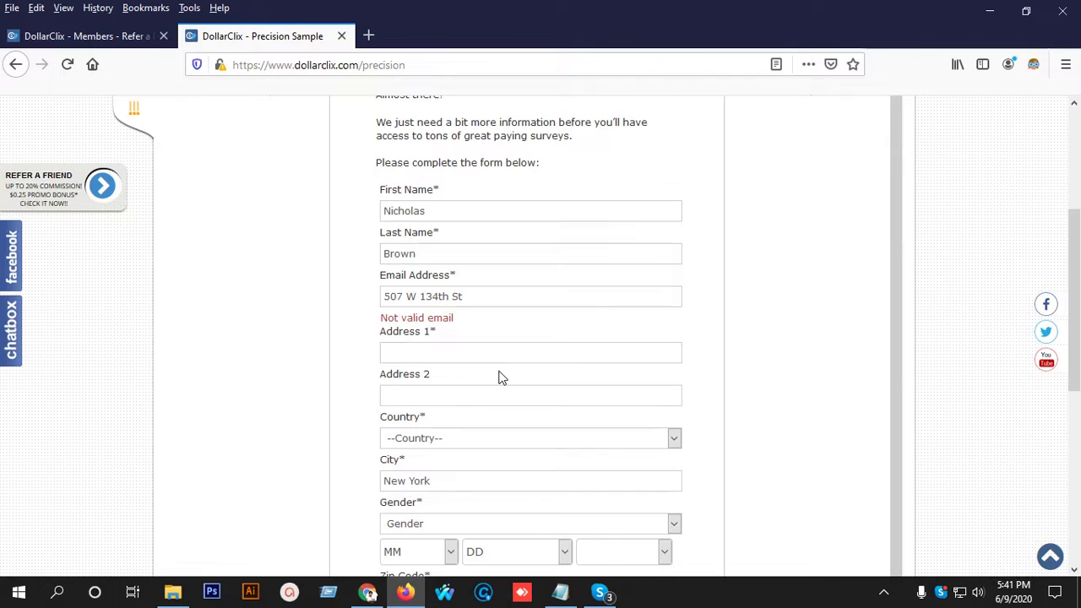
left_click_drag(473, 291, 366, 300)
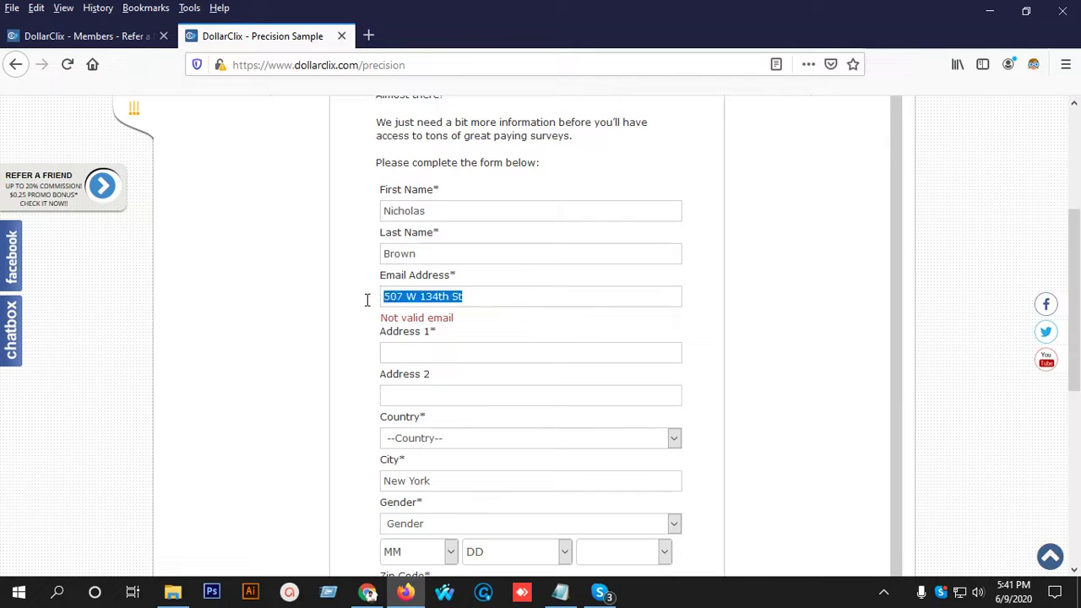
key("ctrl+x")
left_click(442, 340)
key("ctrl+v")
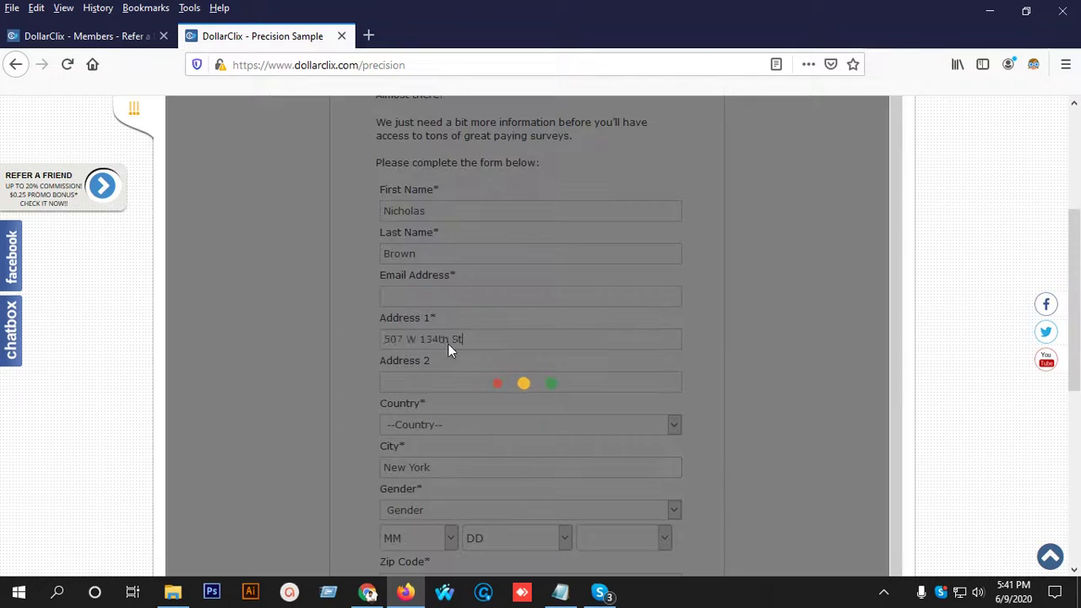
Copy the apartment part of the address from the Notepad notes into the form's Address 2 field
left_click(560, 591)
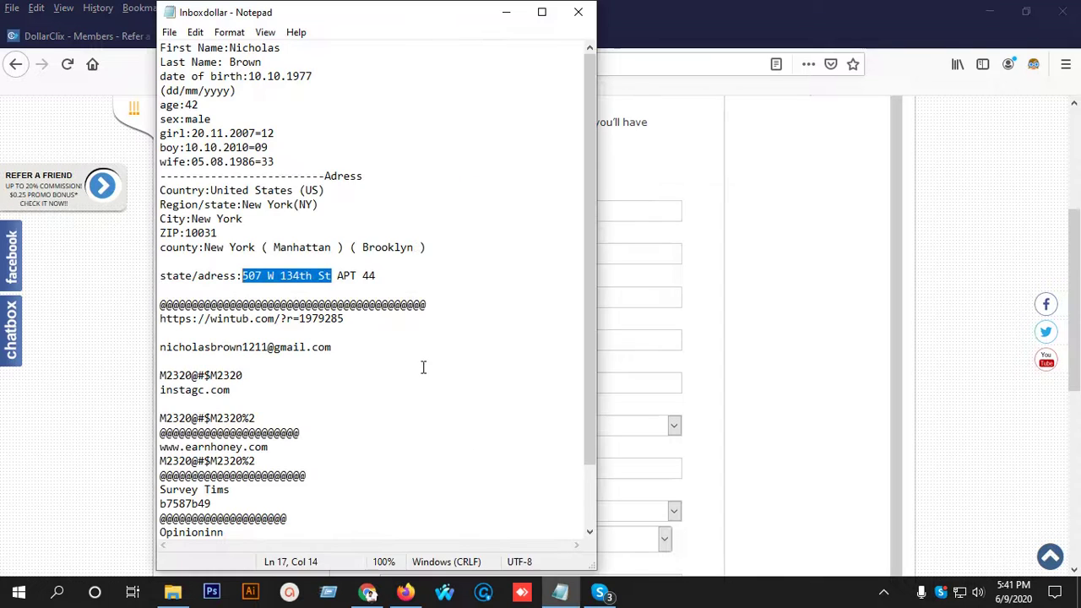
left_click_drag(393, 283, 351, 279)
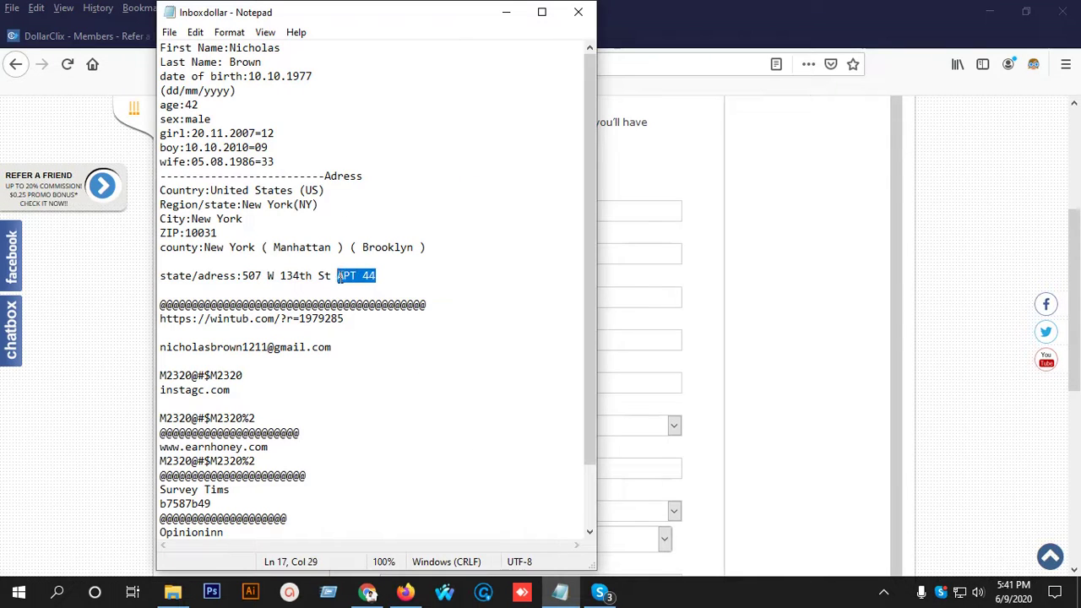
left_click(635, 296)
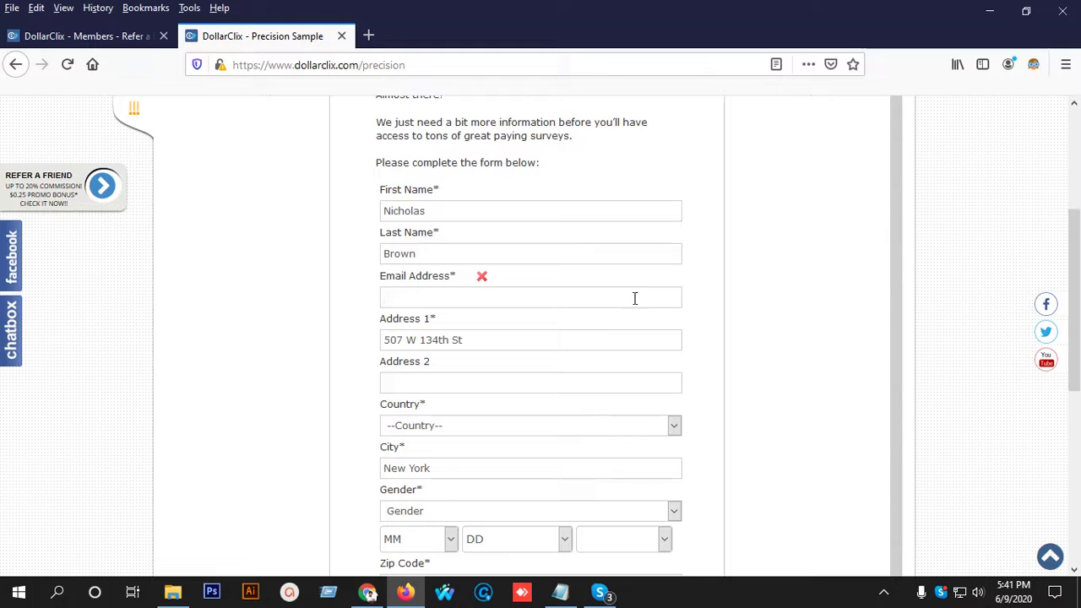
left_click(507, 383)
key("ctrl+v")
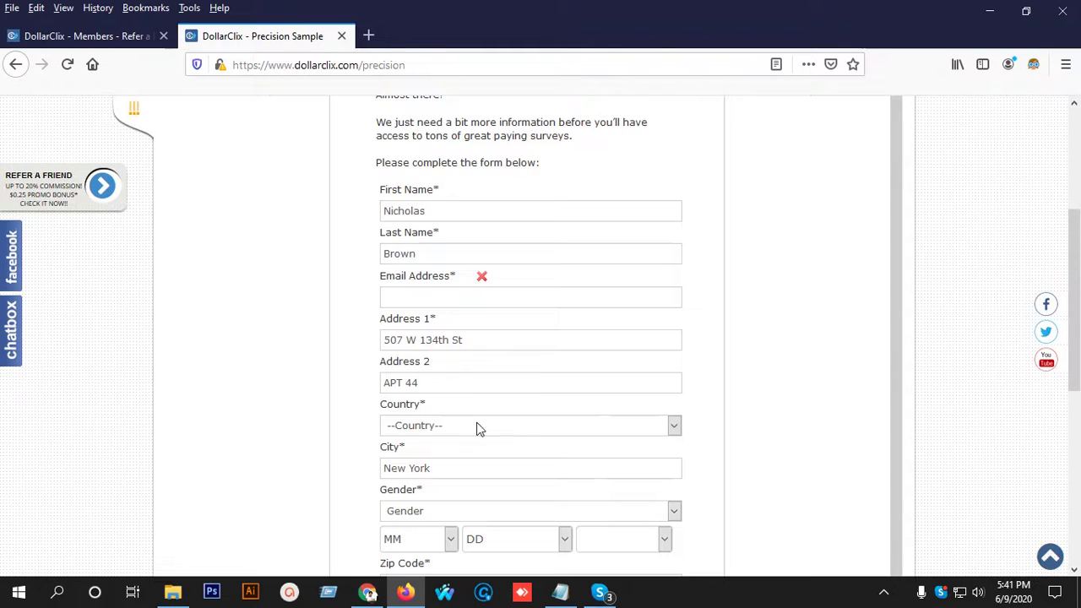
Copy the e-mail address from the Notepad notes and paste it into the form's Email Address field
left_click(561, 594)
double_click(295, 351)
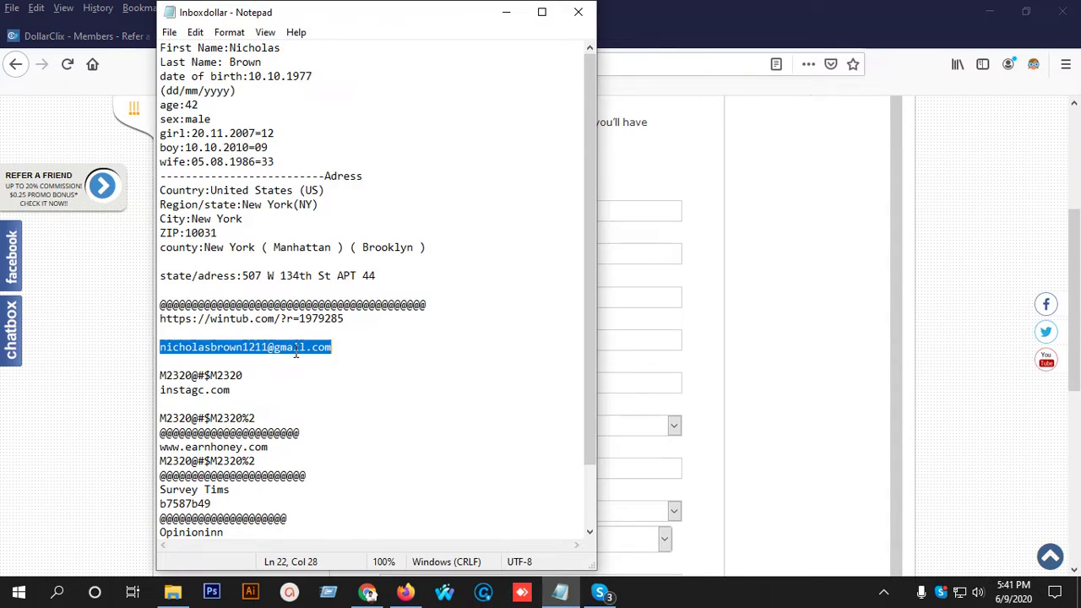
left_click(623, 298)
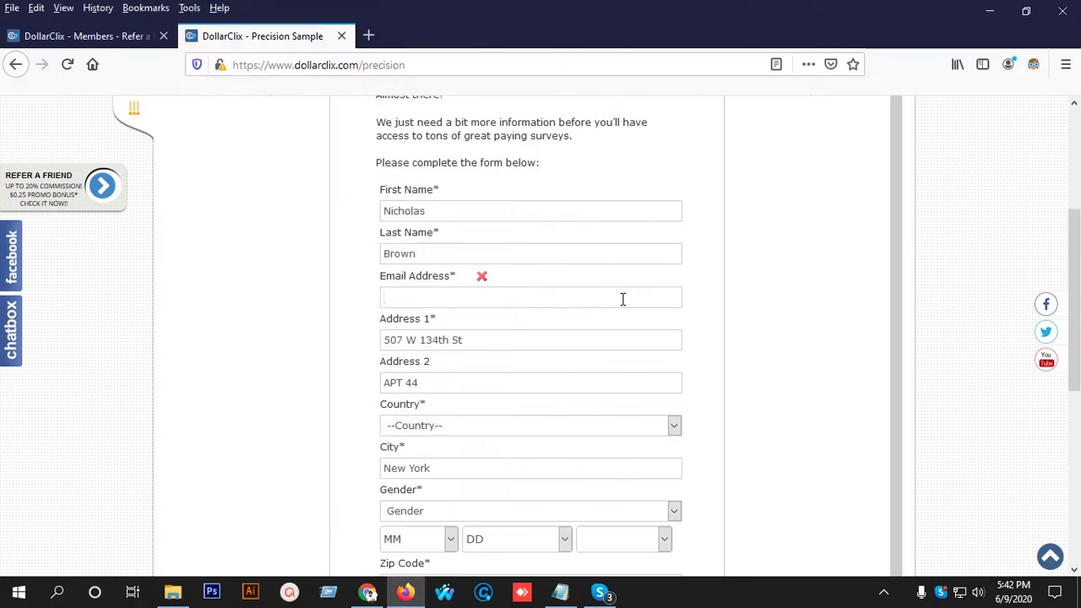
key("ctrl+v")
Set the registration form's Country to UNITED STATES OF AMERICA
scroll(617, 304, "down", 2)
left_click(439, 355)
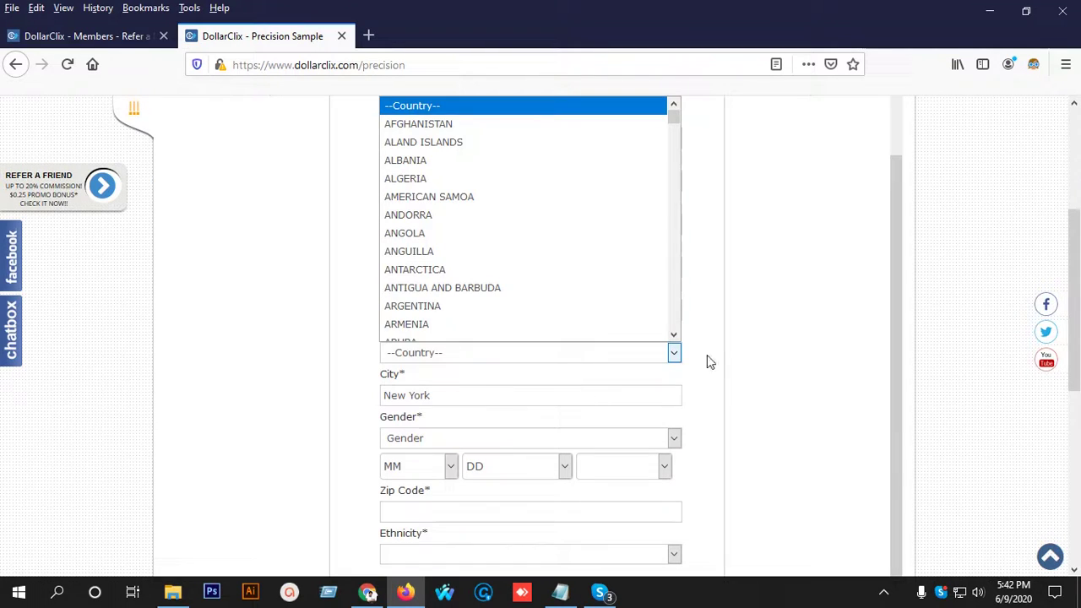
left_click(716, 340)
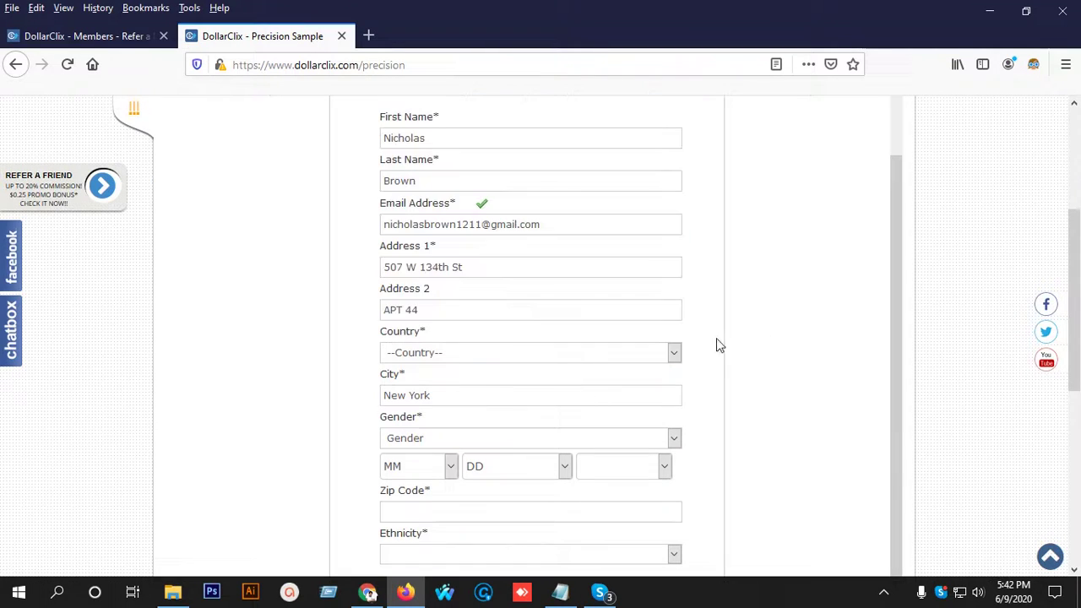
left_click(450, 353)
scroll(509, 222, "down", 8)
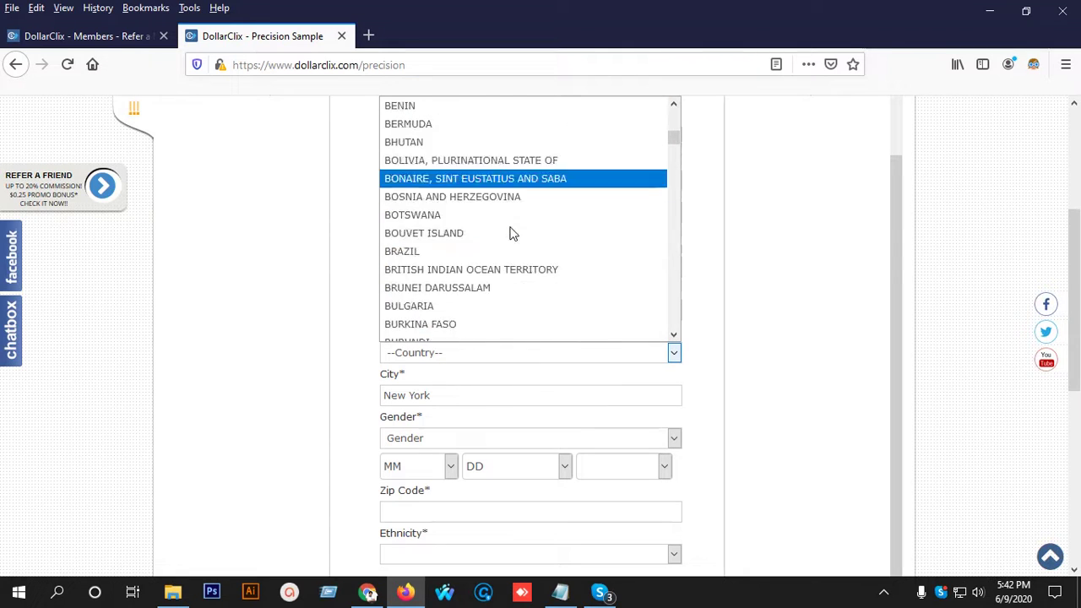
scroll(509, 245, "up", 8)
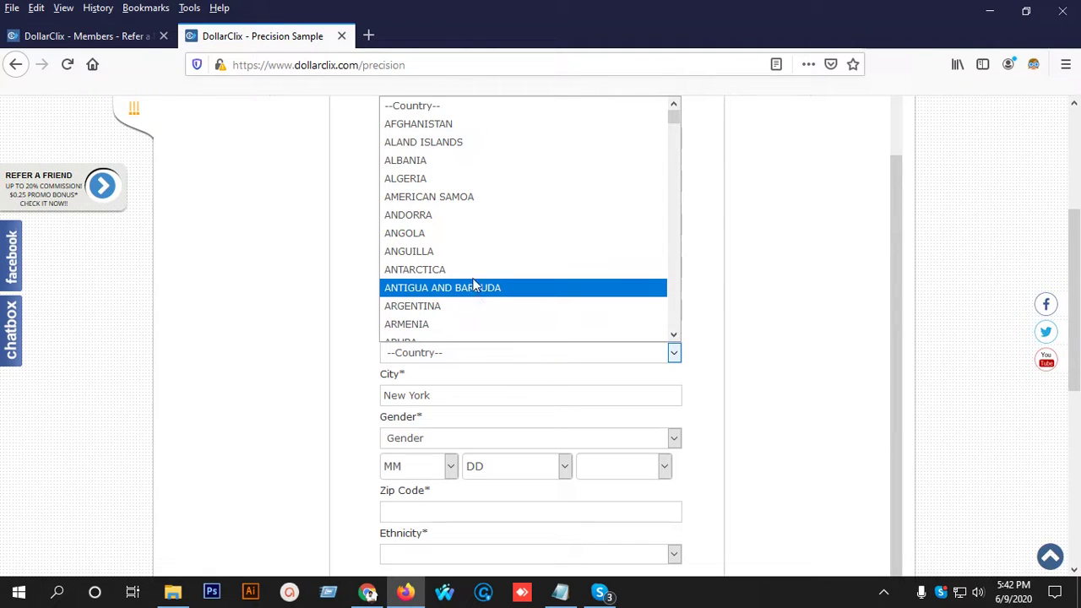
scroll(479, 203, "down", 1)
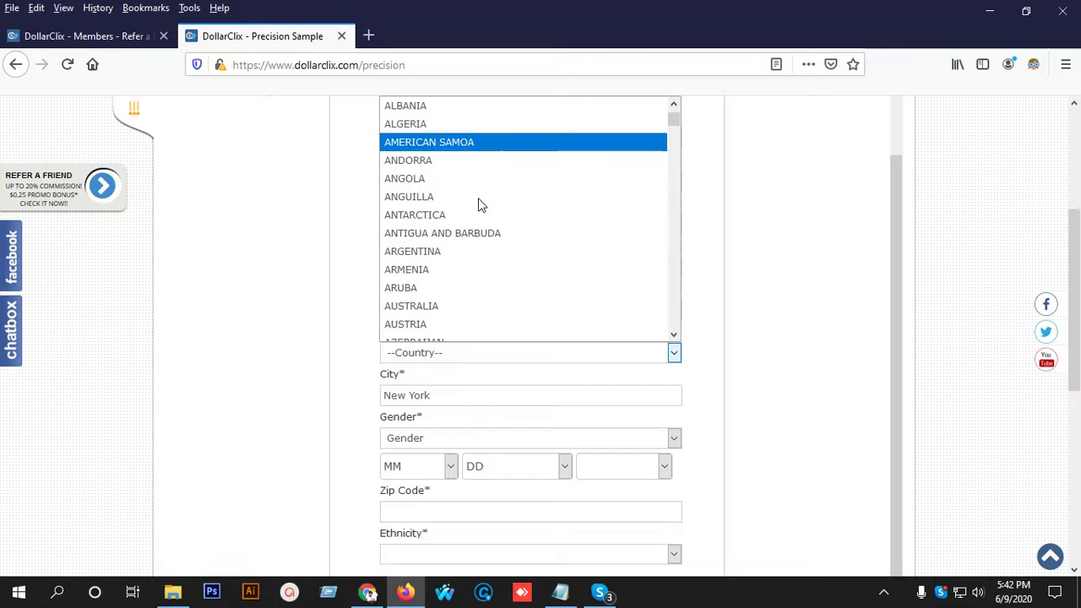
scroll(475, 237, "down", 2)
scroll(477, 241, "down", 20)
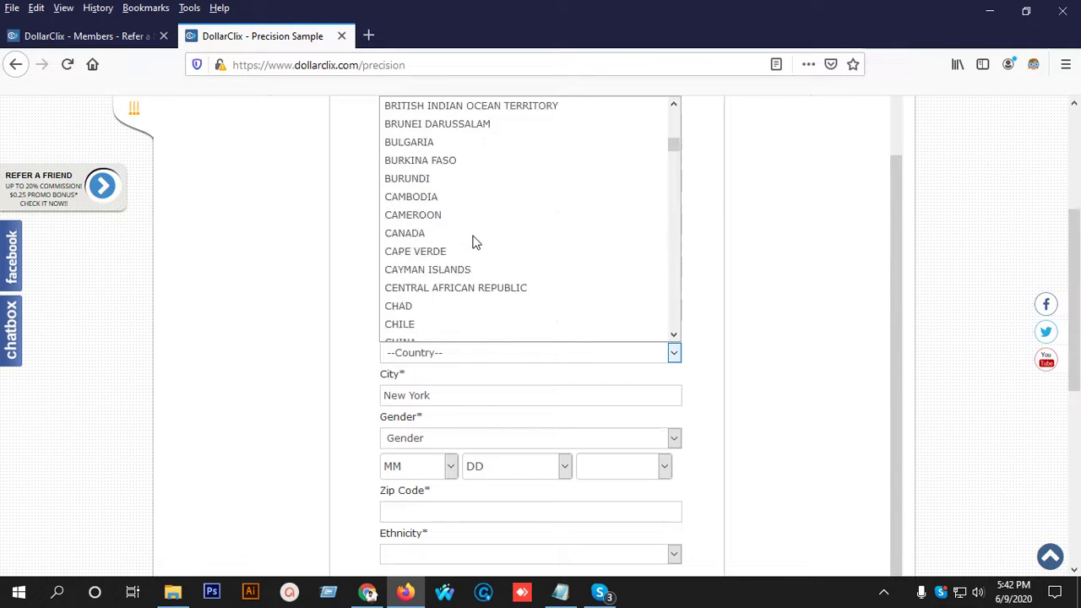
scroll(478, 243, "down", 20)
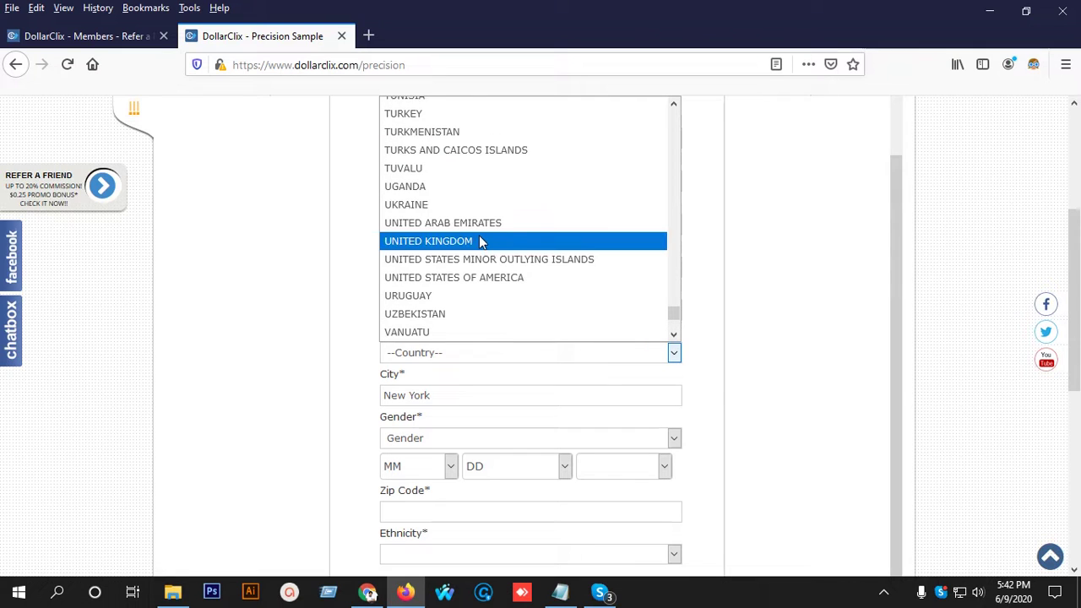
scroll(446, 295, "down", 1)
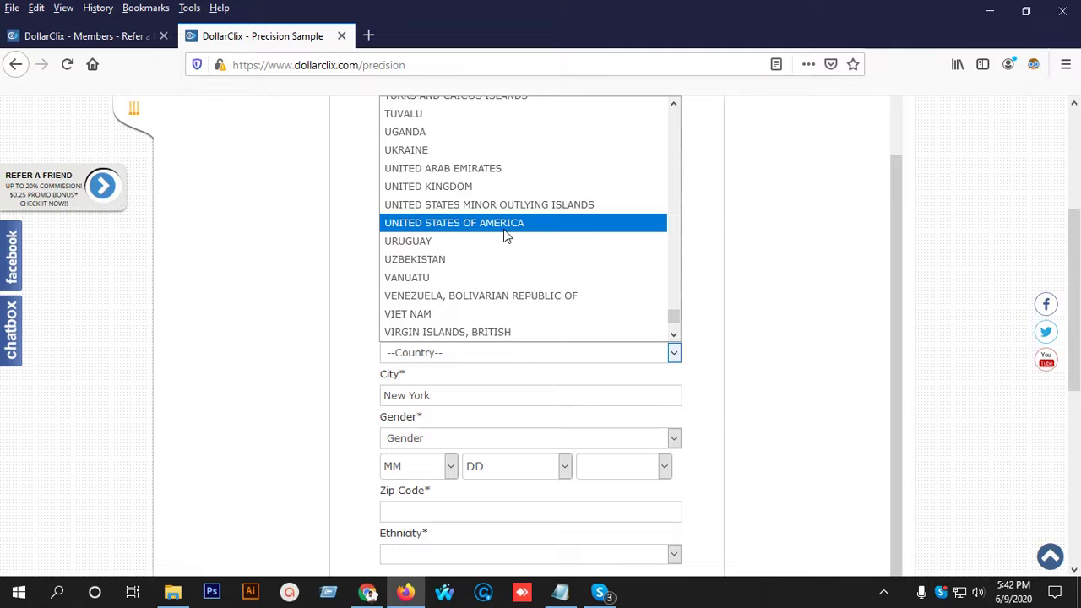
left_click(459, 225)
Set the State to New York and the Gender to Male in the registration form
scroll(693, 280, "down", 5)
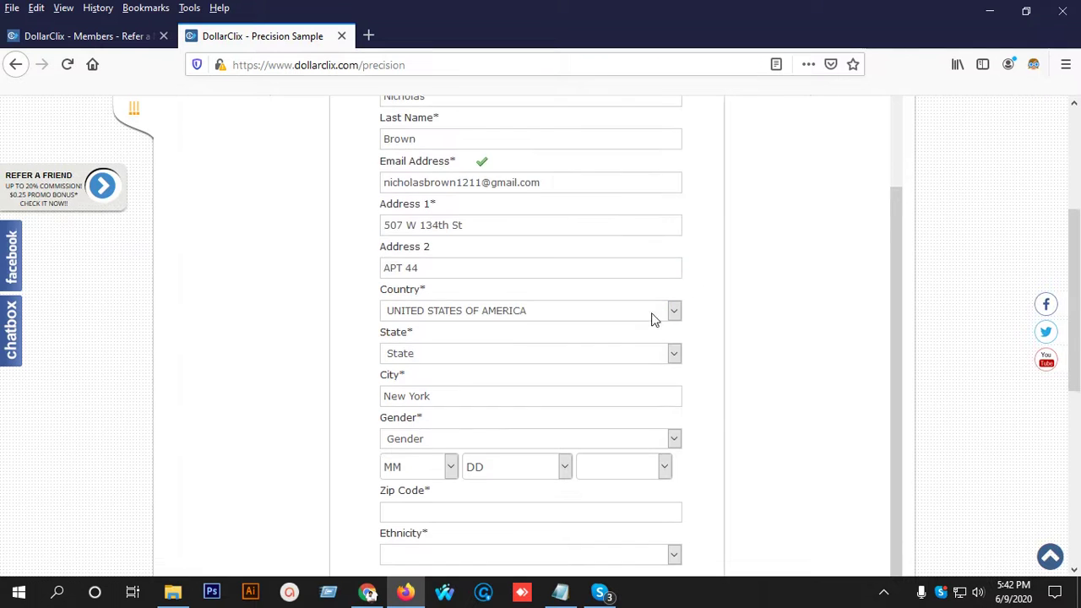
left_click(458, 192)
scroll(447, 442, "down", 6)
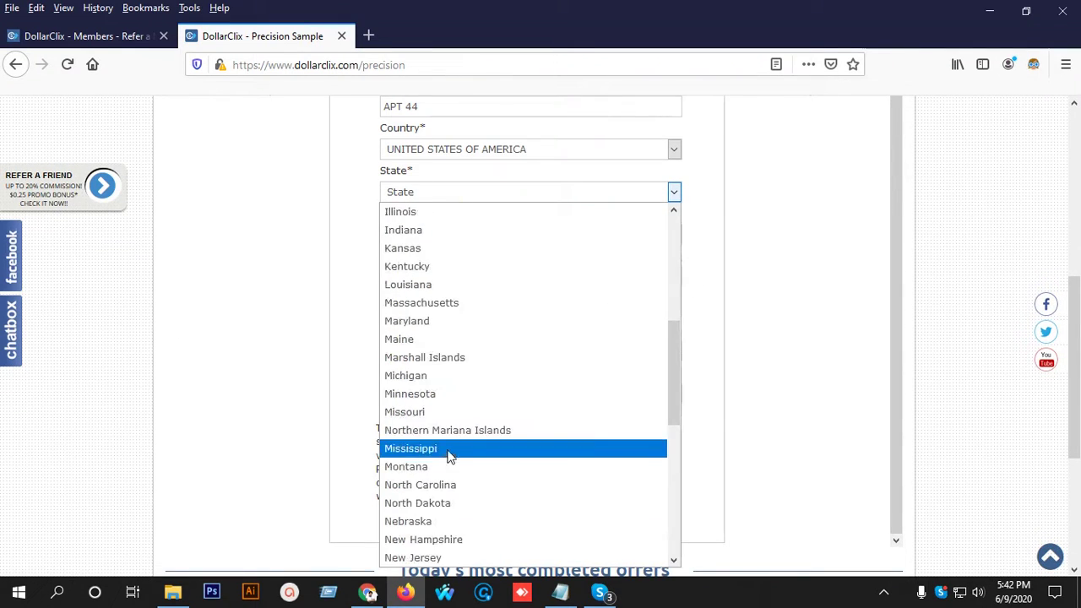
scroll(448, 431, "down", 3)
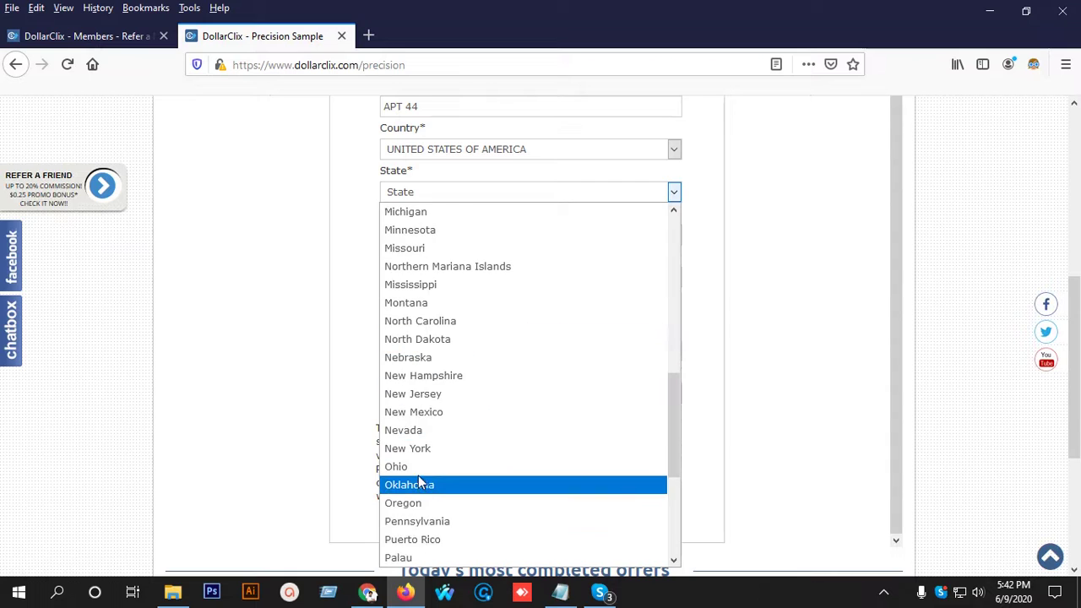
left_click(426, 448)
scroll(470, 308, "down", 2)
left_click(441, 197)
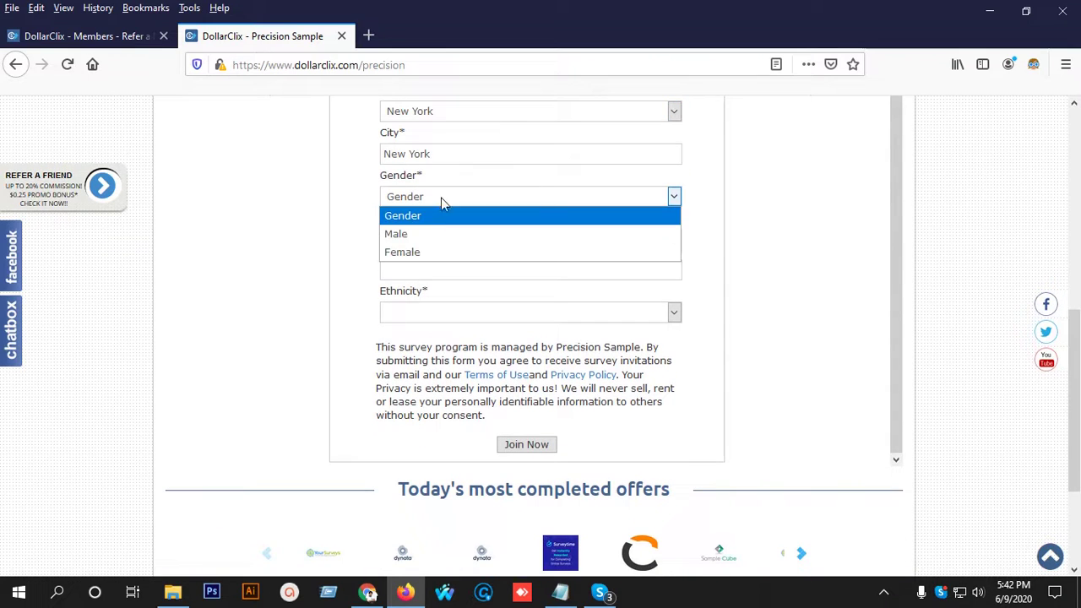
left_click(419, 236)
Fill in the date of birth by choosing its month, day and year in the registration form
left_click(414, 226)
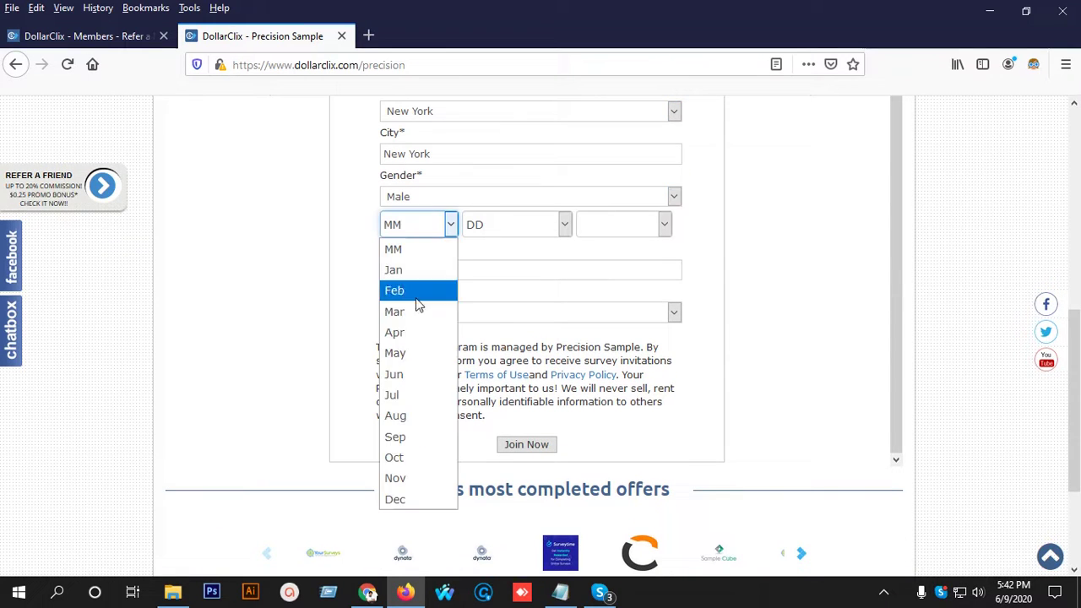
left_click(417, 457)
left_click(515, 225)
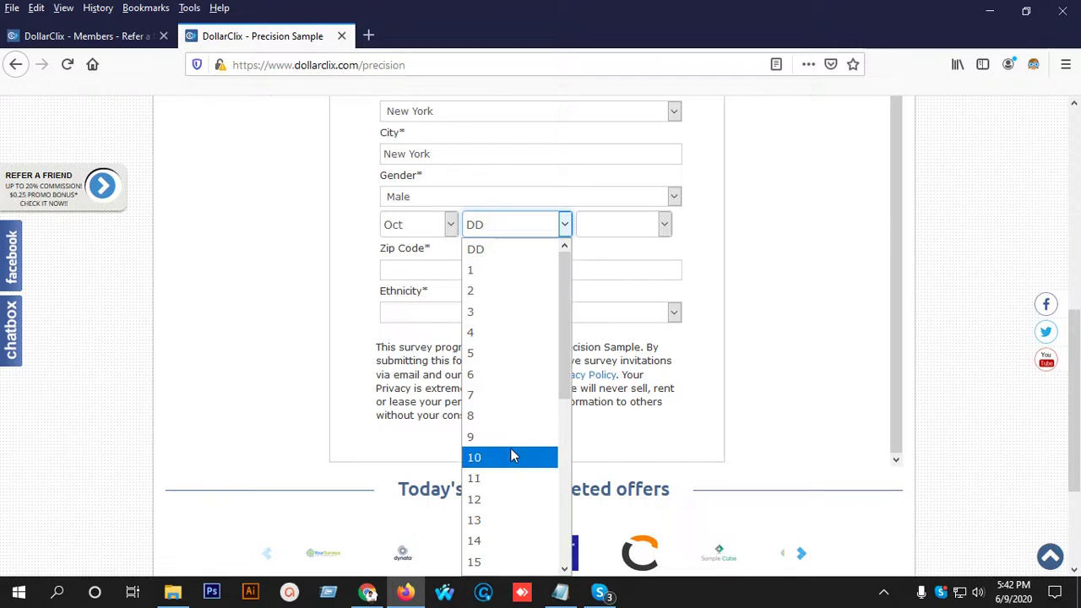
left_click(512, 438)
left_click(621, 232)
left_click(528, 227)
left_click(490, 456)
left_click(614, 224)
scroll(603, 434, "down", 6)
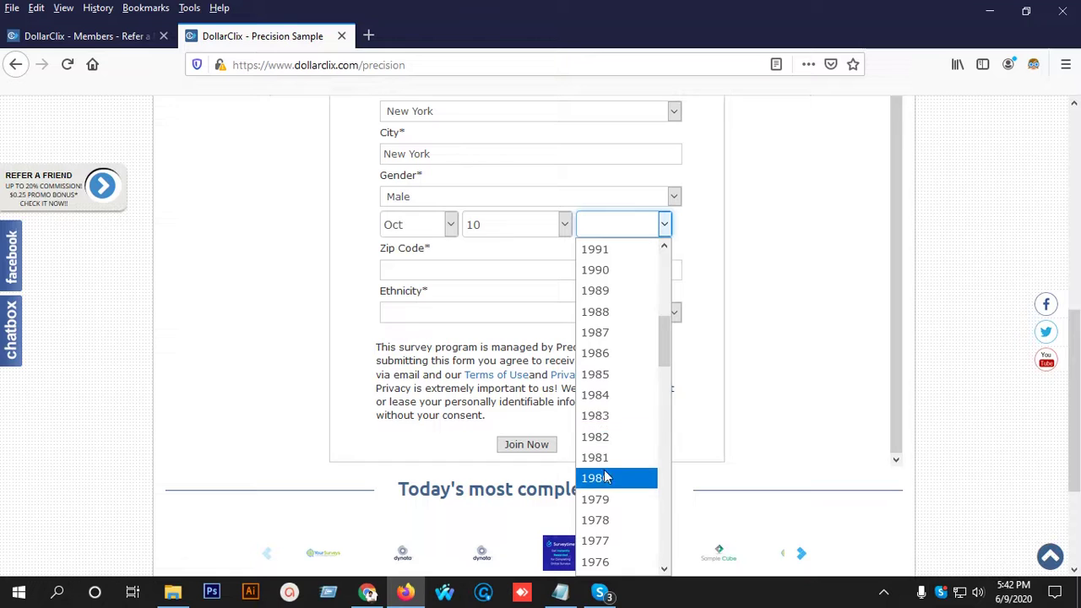
scroll(614, 478, "down", 2)
left_click(613, 415)
Complete the registration form with the zip code and White as the ethnicity, and submit it to join
scroll(444, 180, "down", 2)
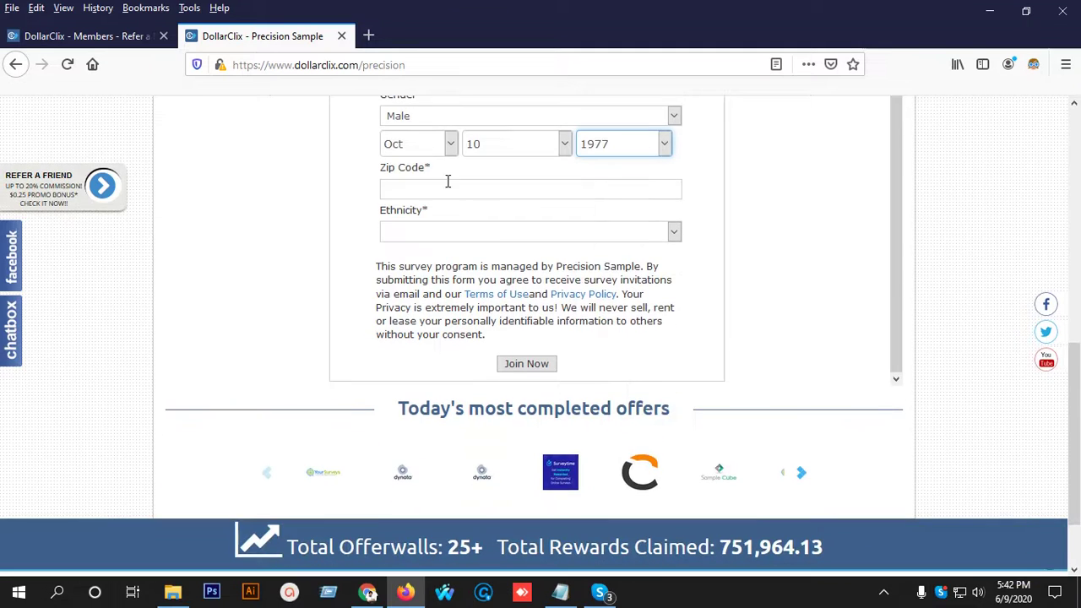
left_click(447, 181)
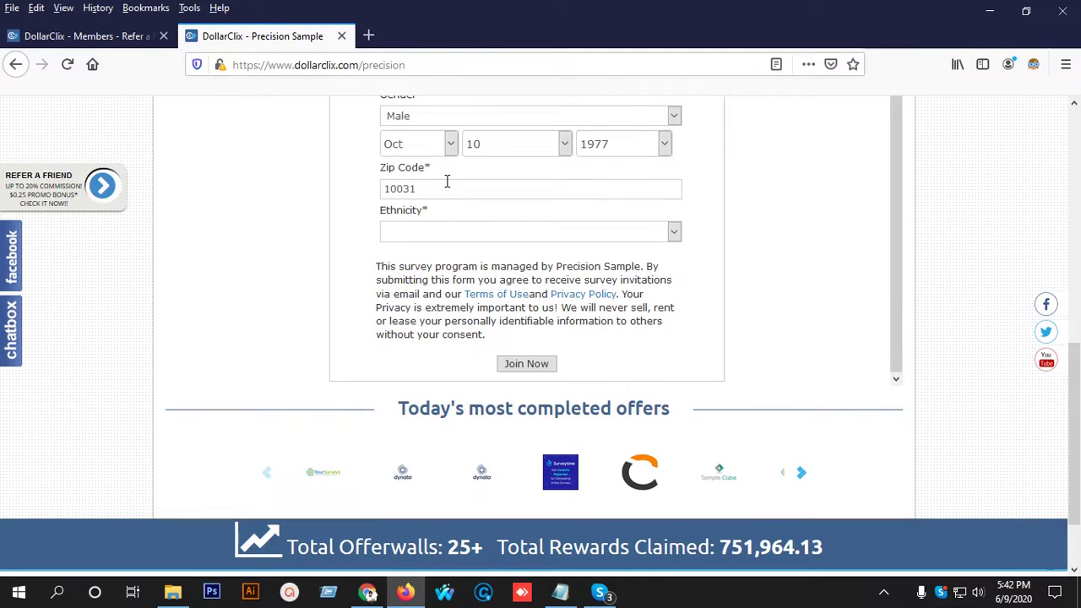
left_click(436, 230)
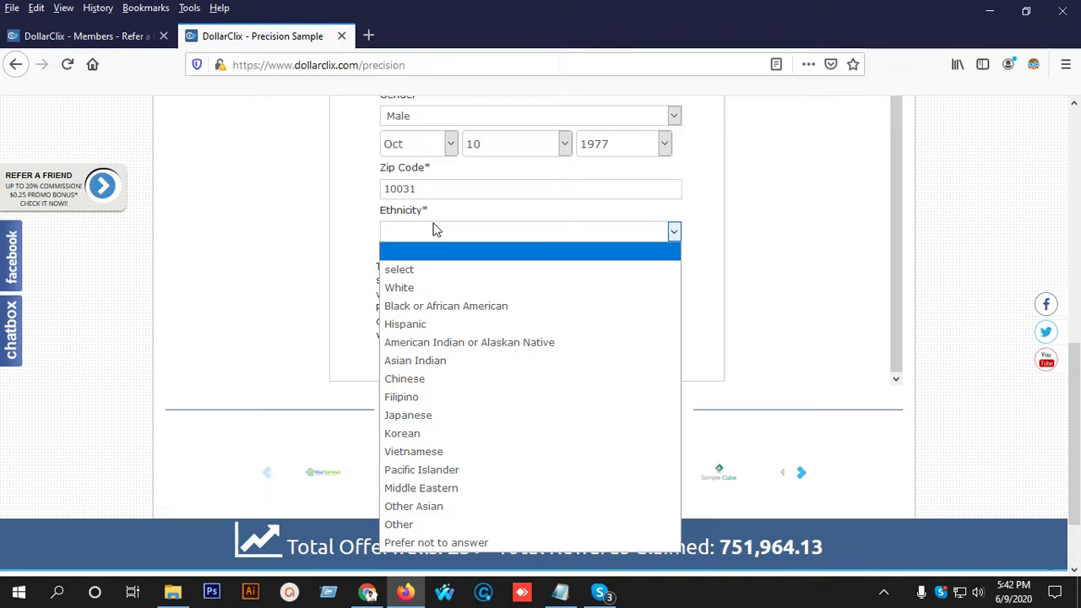
left_click(400, 288)
scroll(501, 264, "down", 2)
left_click(527, 284)
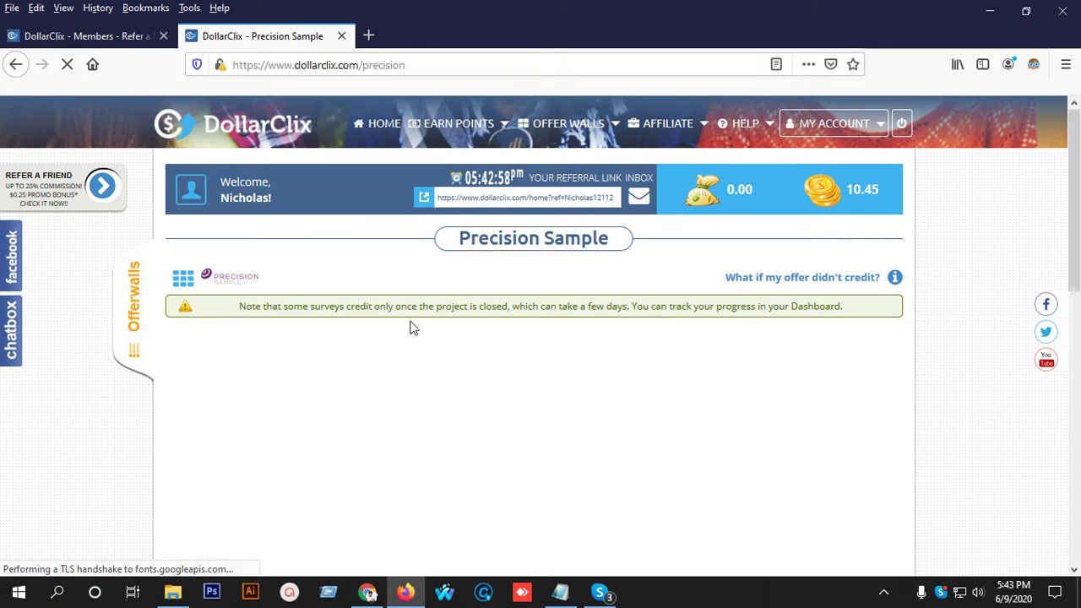
Look through the whole Precision Sample Survey List, examining the survey names, lengths and rewards
scroll(566, 325, "down", 3)
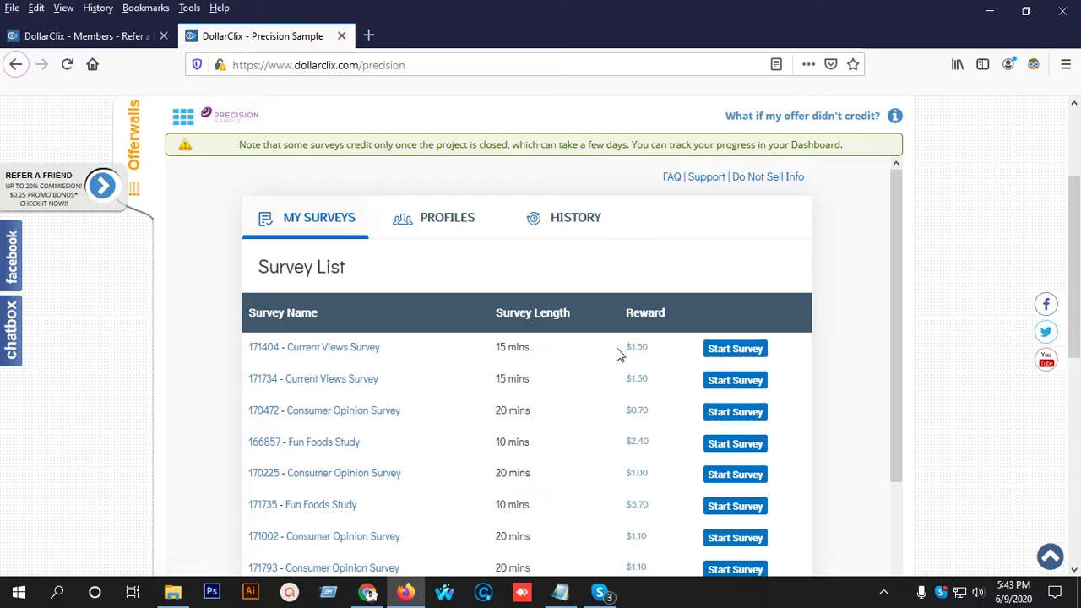
scroll(617, 355, "up", 3)
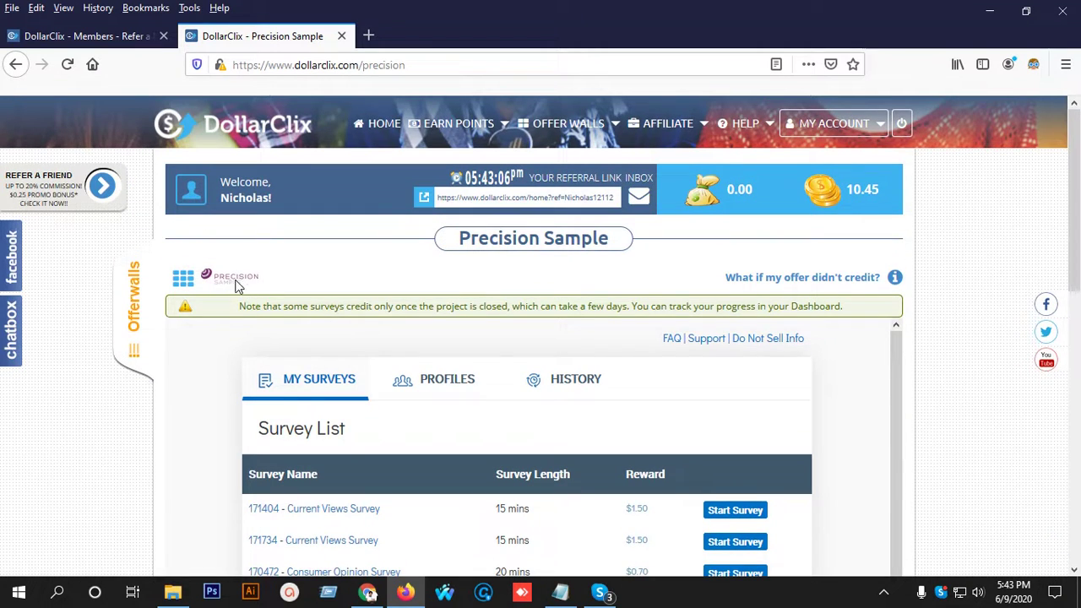
scroll(403, 357, "down", 8)
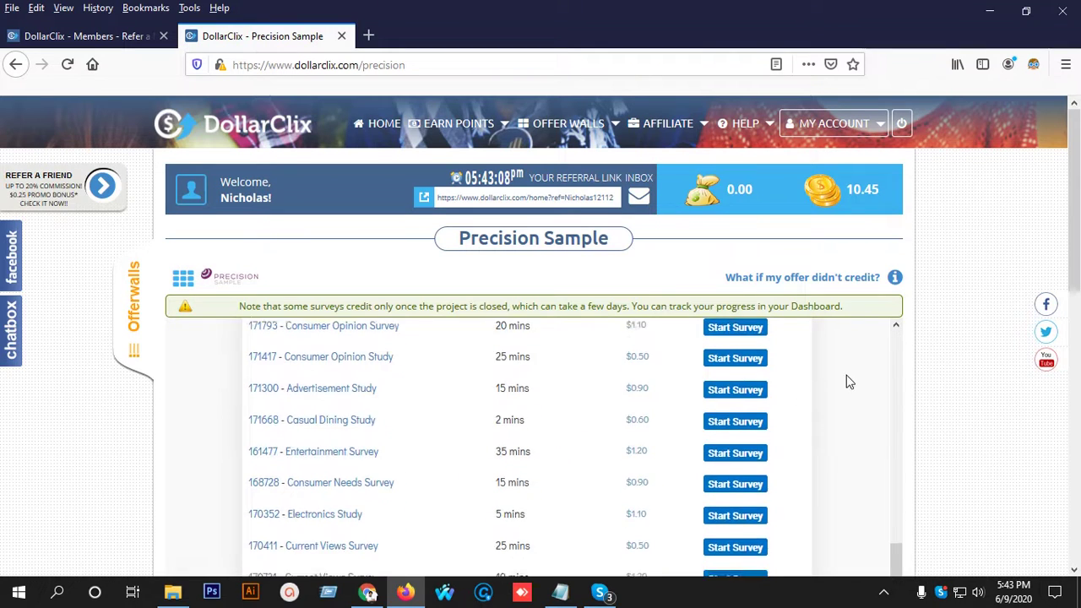
scroll(907, 397, "down", 3)
scroll(577, 290, "up", 8)
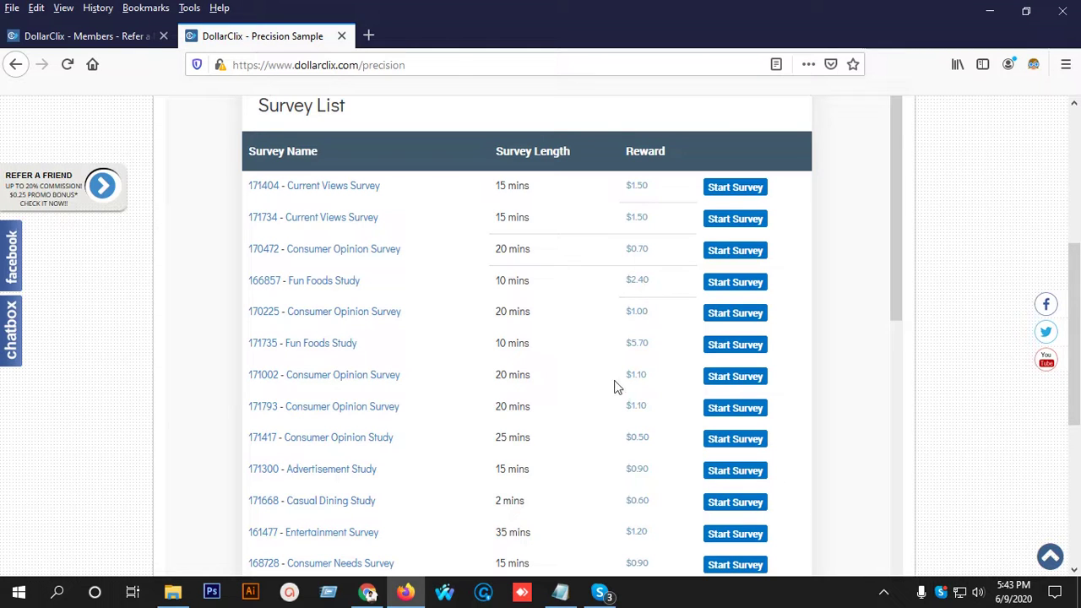
scroll(559, 353, "down", 6)
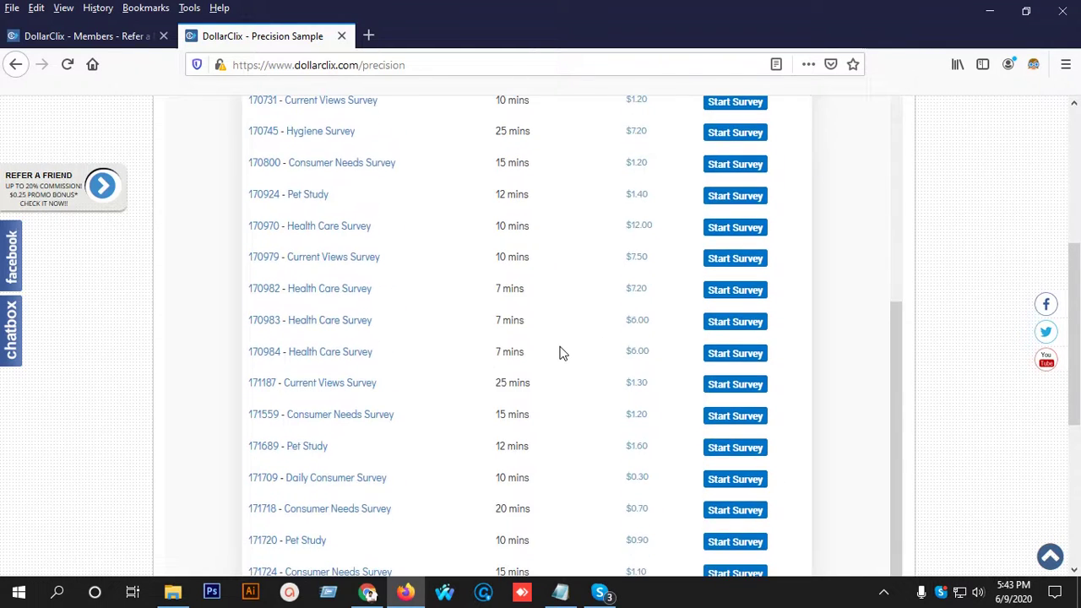
scroll(559, 353, "down", 4)
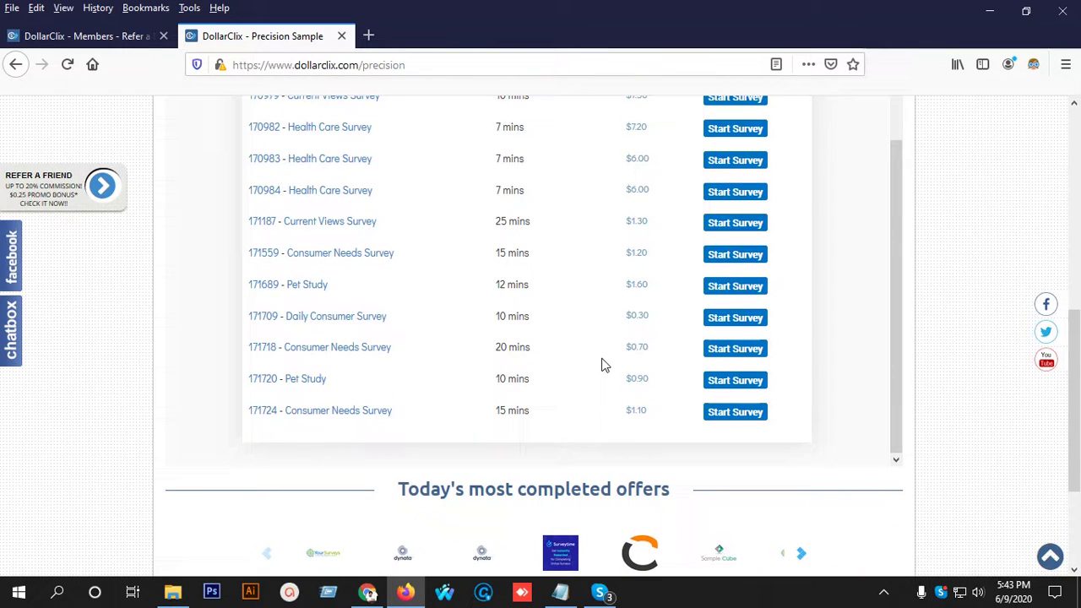
scroll(602, 364, "up", 2)
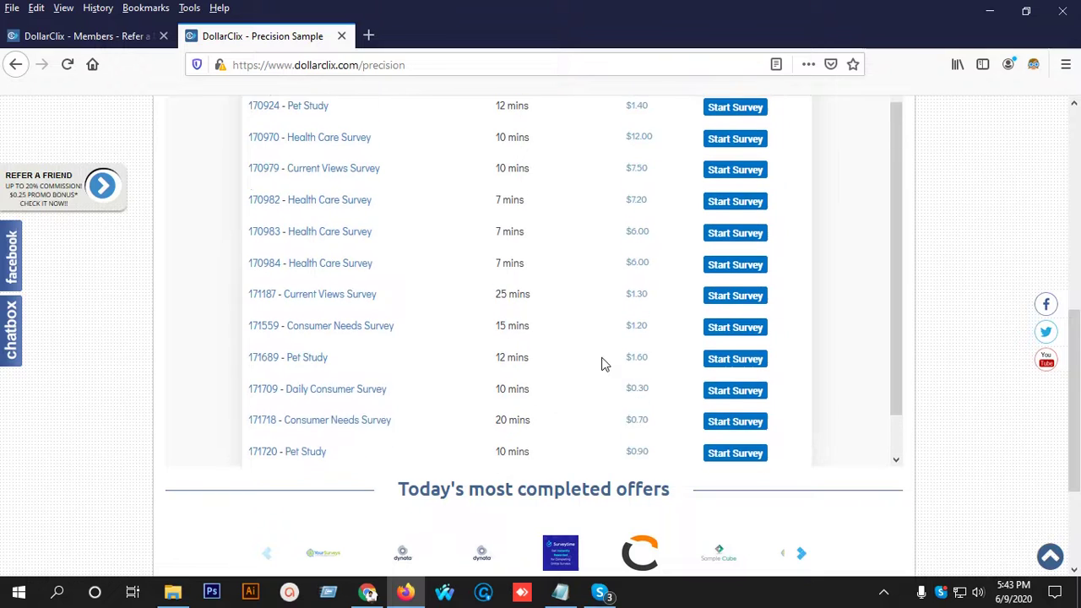
scroll(602, 364, "up", 2)
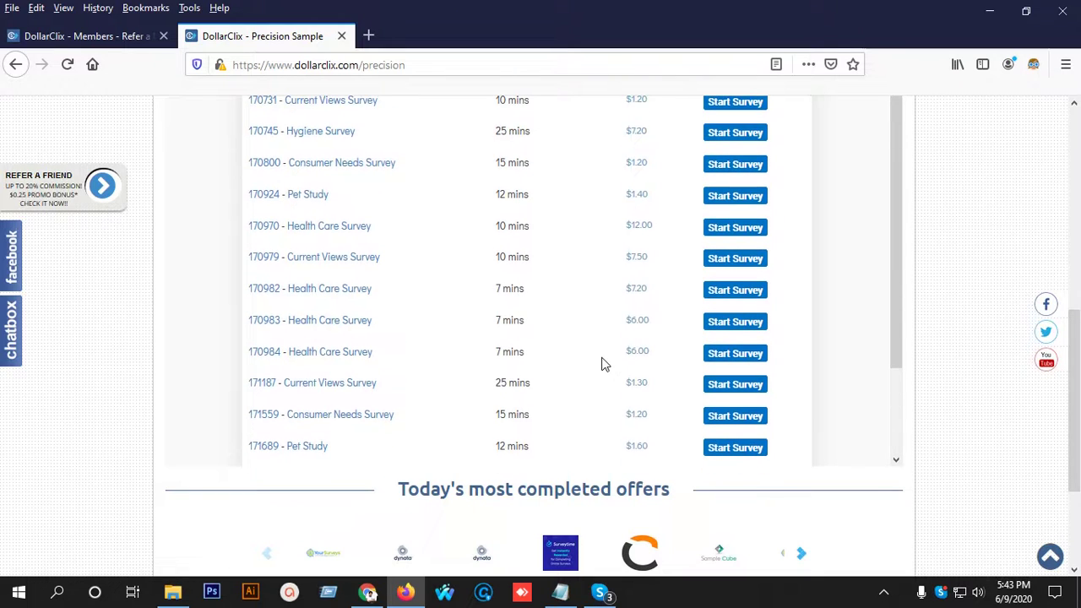
scroll(602, 364, "up", 10)
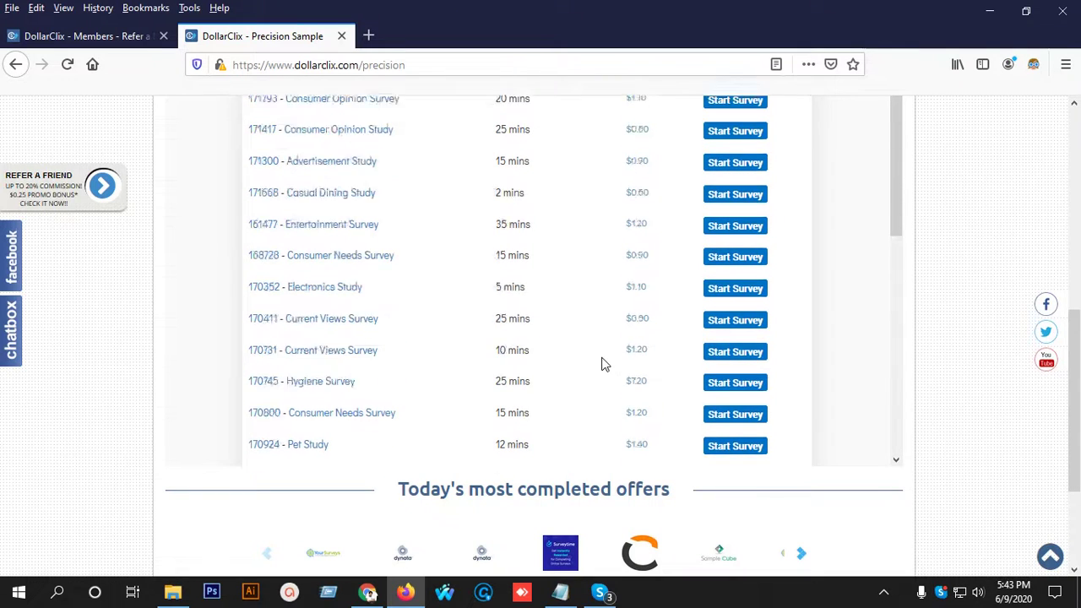
scroll(628, 332, "up", 5)
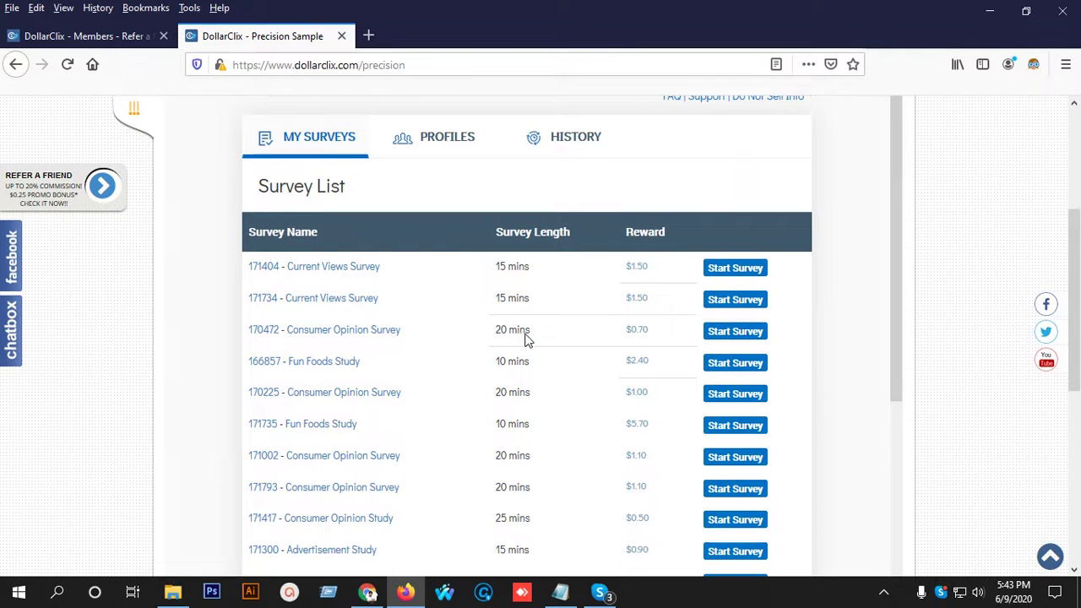
Try to take the 170472 Consumer Opinion Survey, and close its survey window
scroll(627, 331, "down", 2)
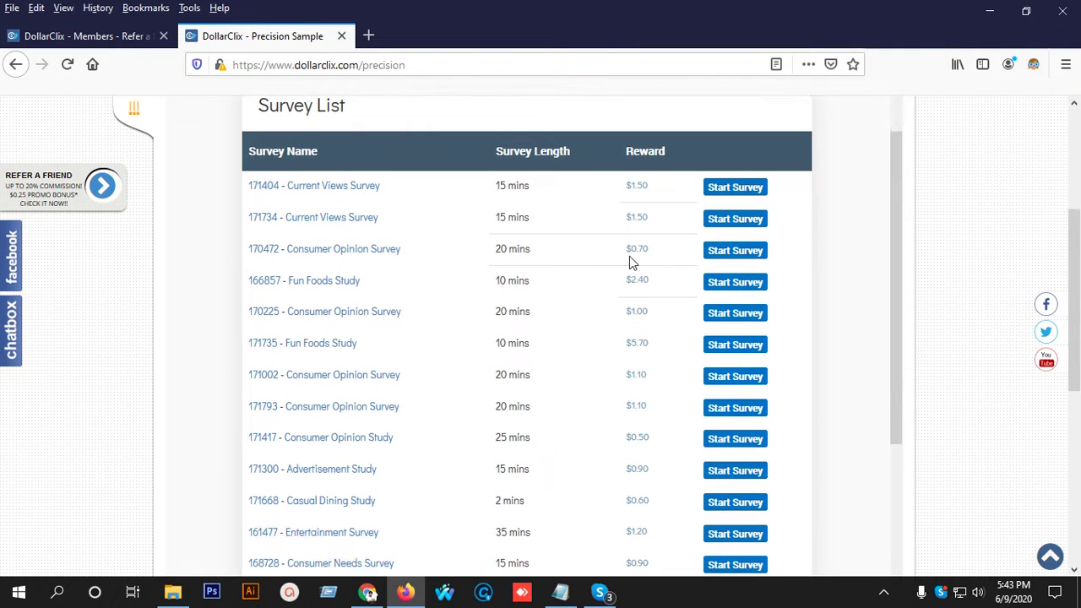
left_click(723, 256)
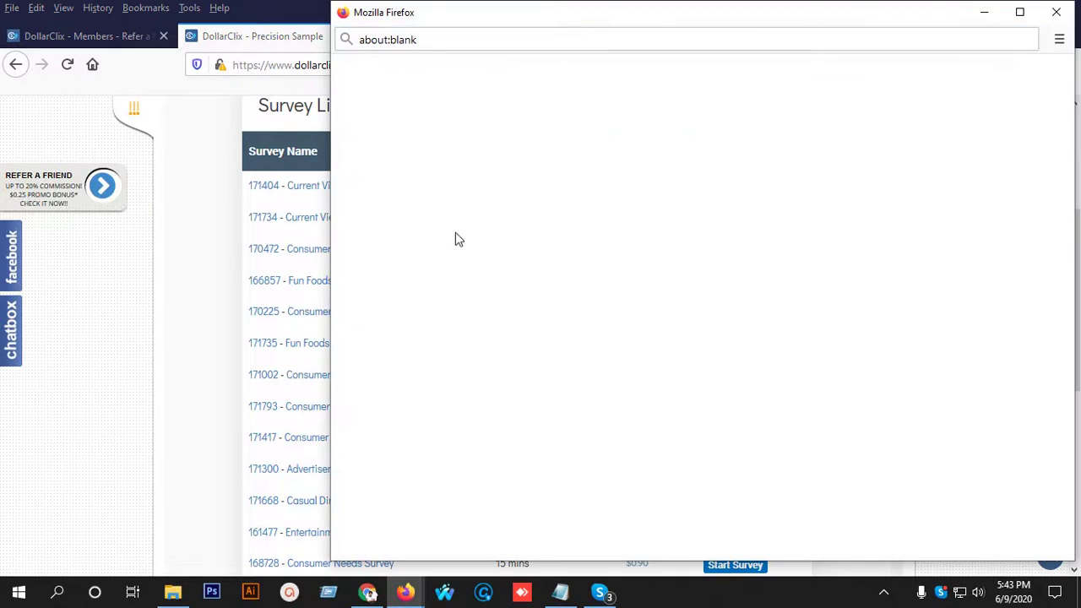
left_click_drag(613, 14, 439, 13)
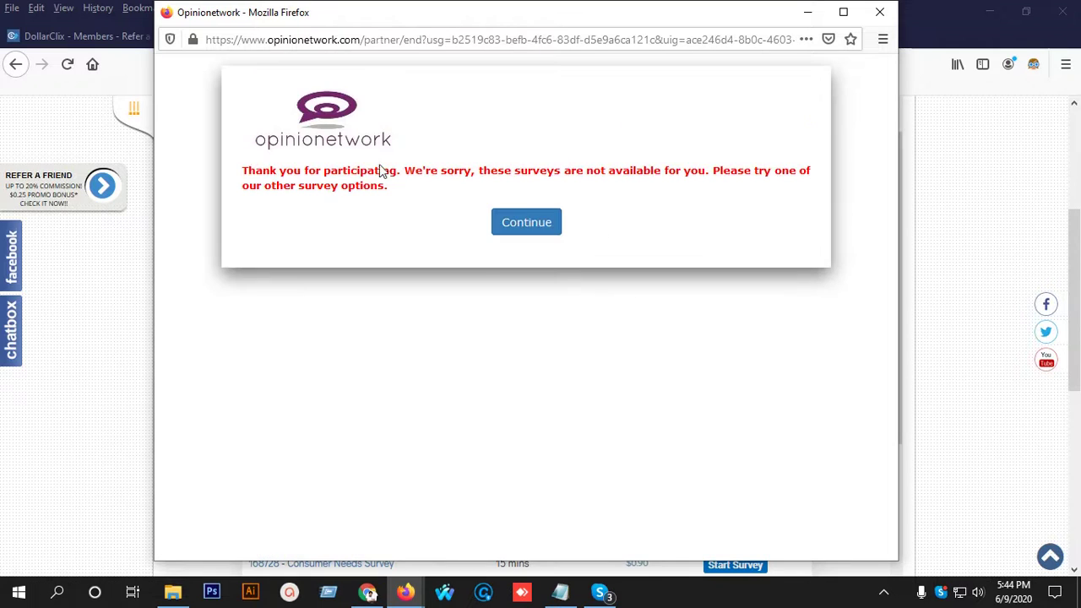
left_click(512, 233)
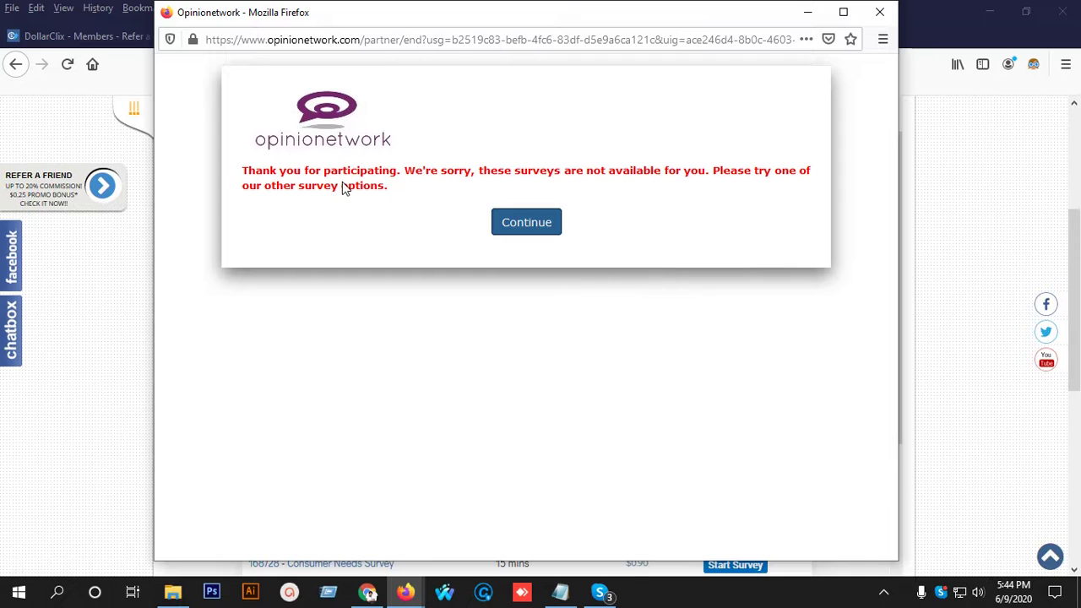
left_click(881, 13)
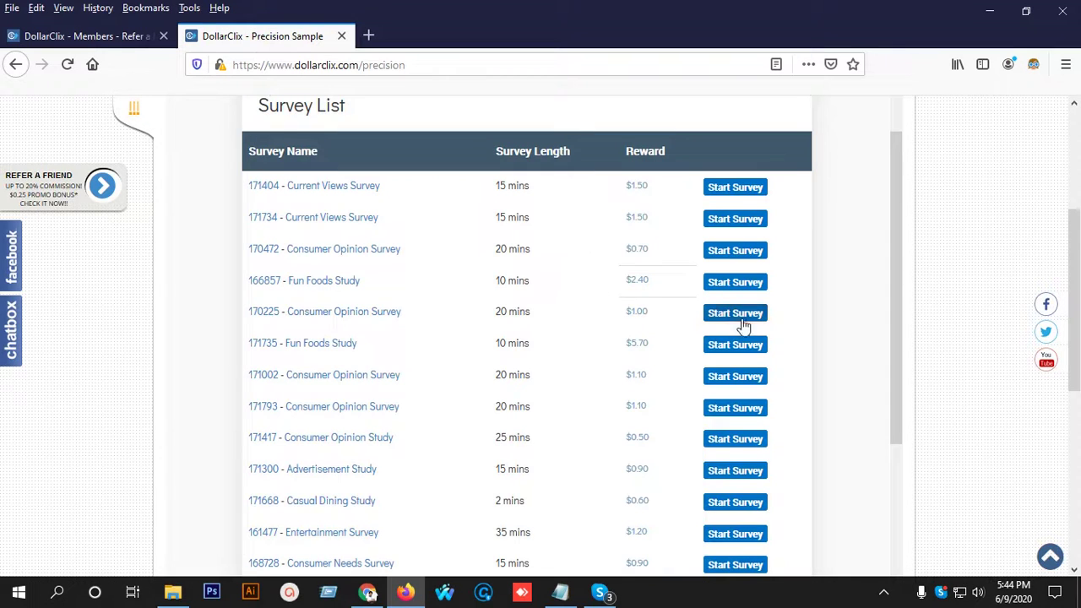
Try to take the 170924 Pet Study from the survey list, and close its survey window
scroll(646, 285, "up", 1)
scroll(644, 287, "down", 7)
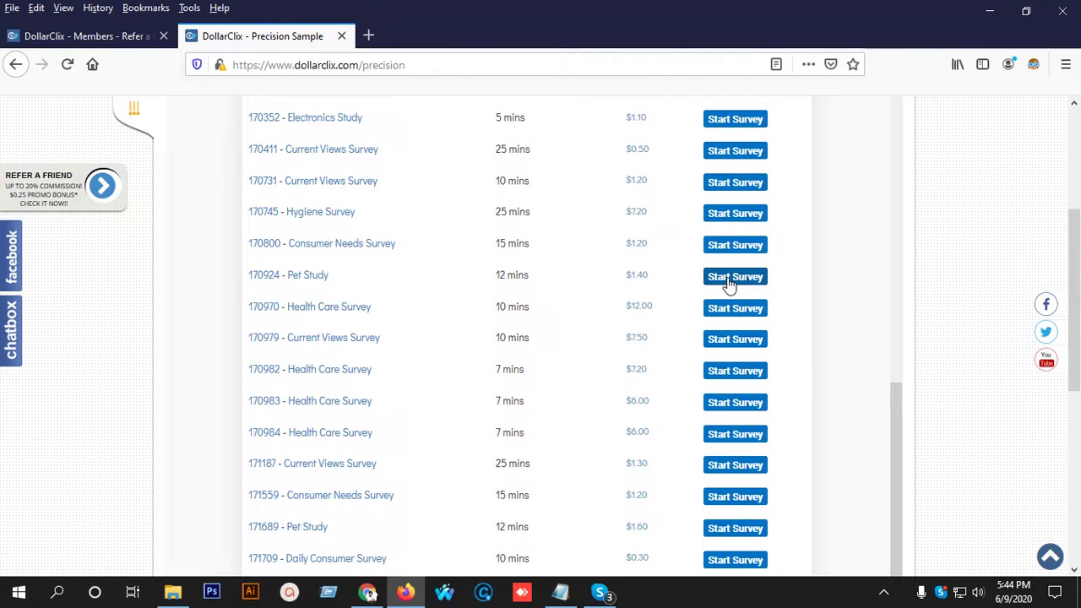
left_click(729, 279)
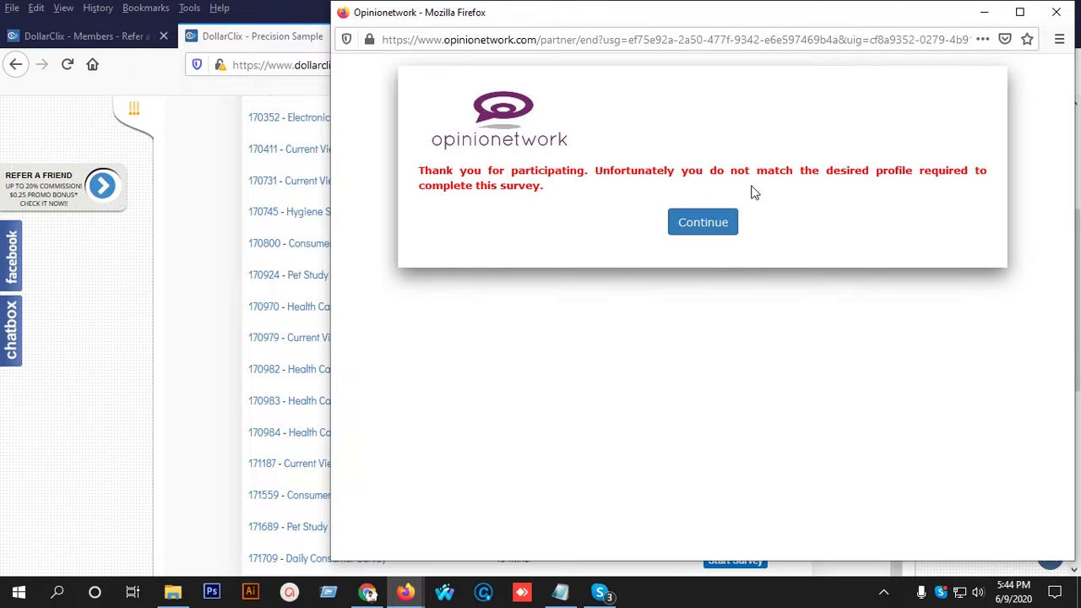
left_click(728, 224)
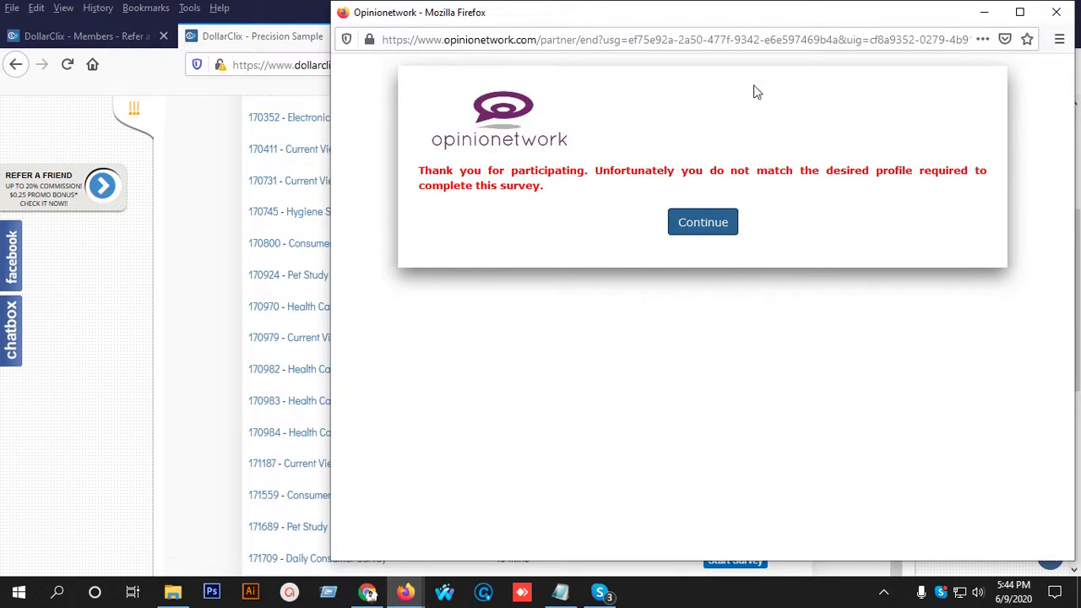
left_click_drag(733, 17, 653, 17)
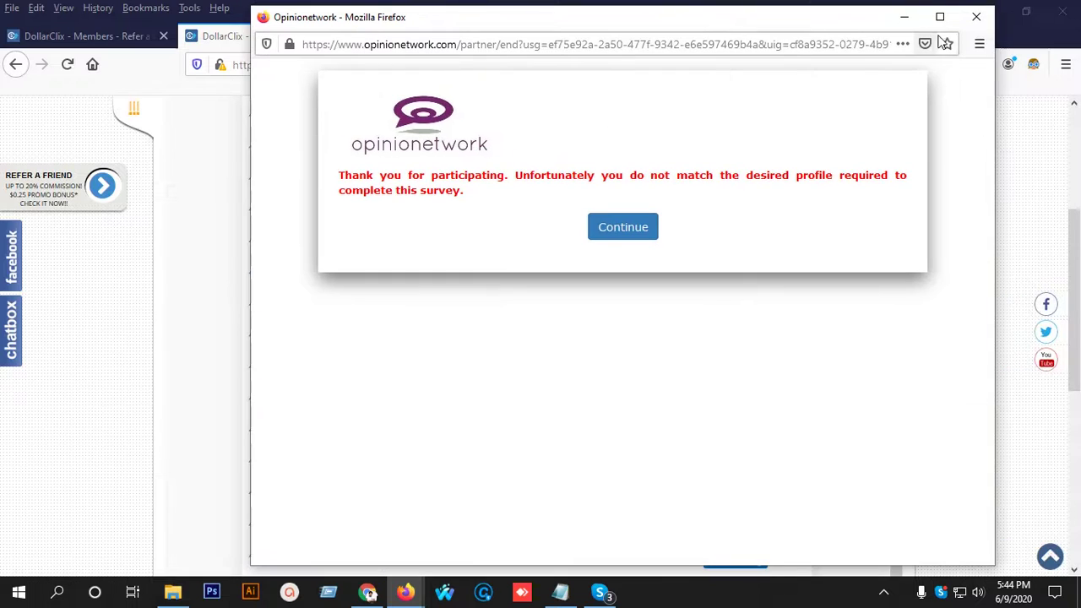
left_click(974, 12)
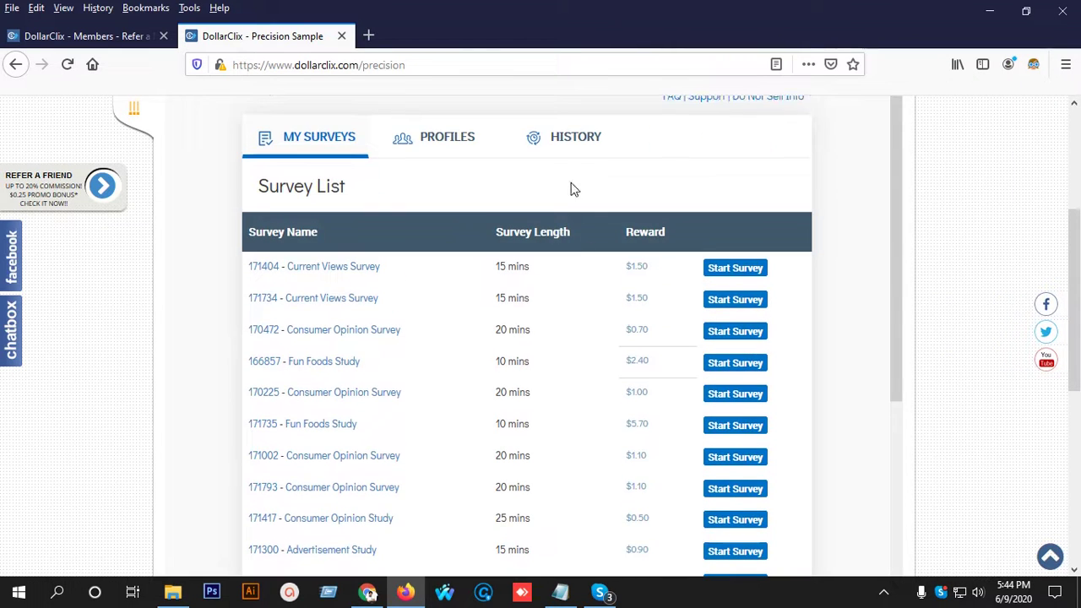
Open the Personal Profile questionnaire from the Precision Sample profiles and look over its questions
scroll(572, 188, "up", 3)
left_click(427, 382)
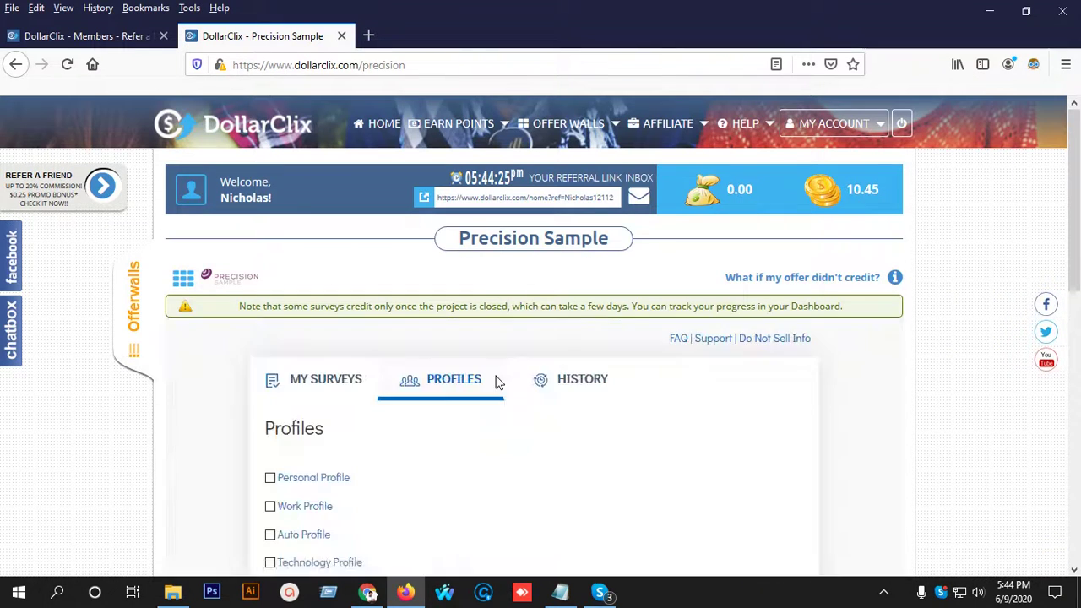
scroll(531, 379, "down", 3)
left_click(332, 240)
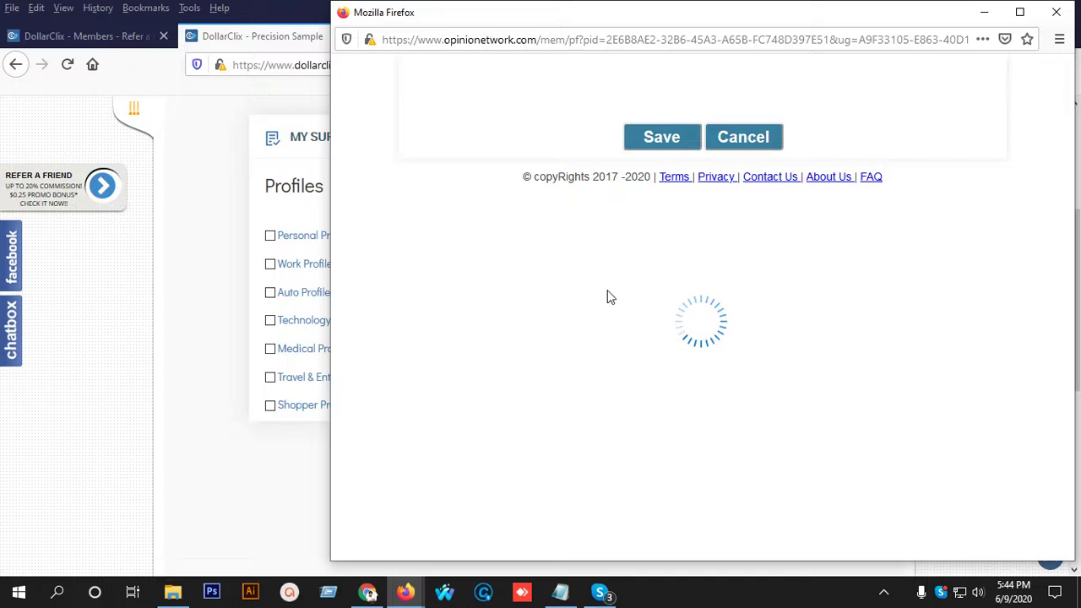
scroll(667, 312, "down", 3)
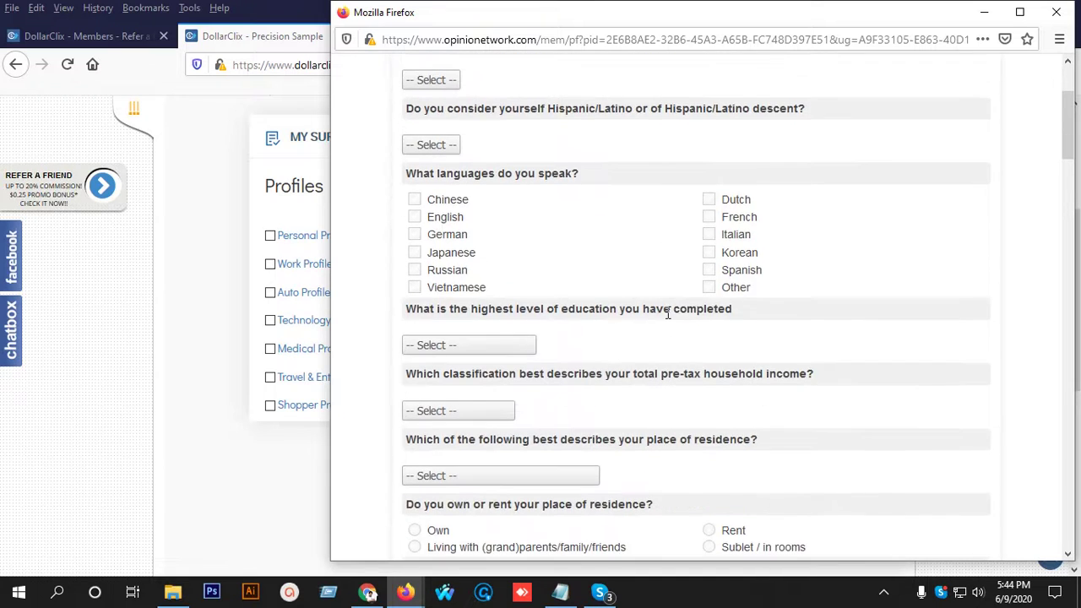
scroll(667, 313, "up", 3)
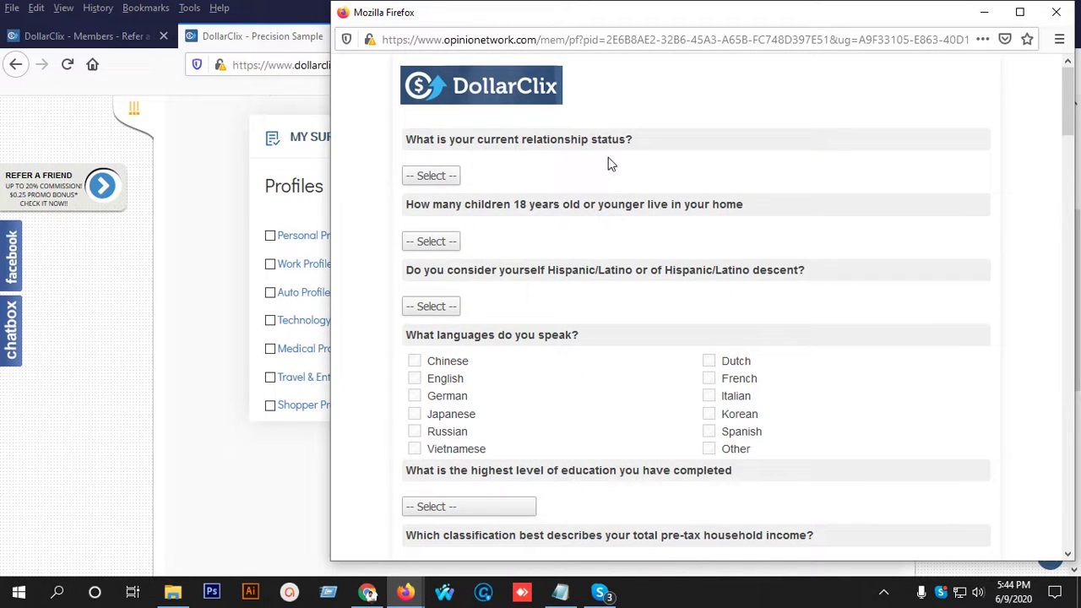
Answer the relationship status with Married and set the number of children aged 18 or younger at home to 2
left_click(433, 180)
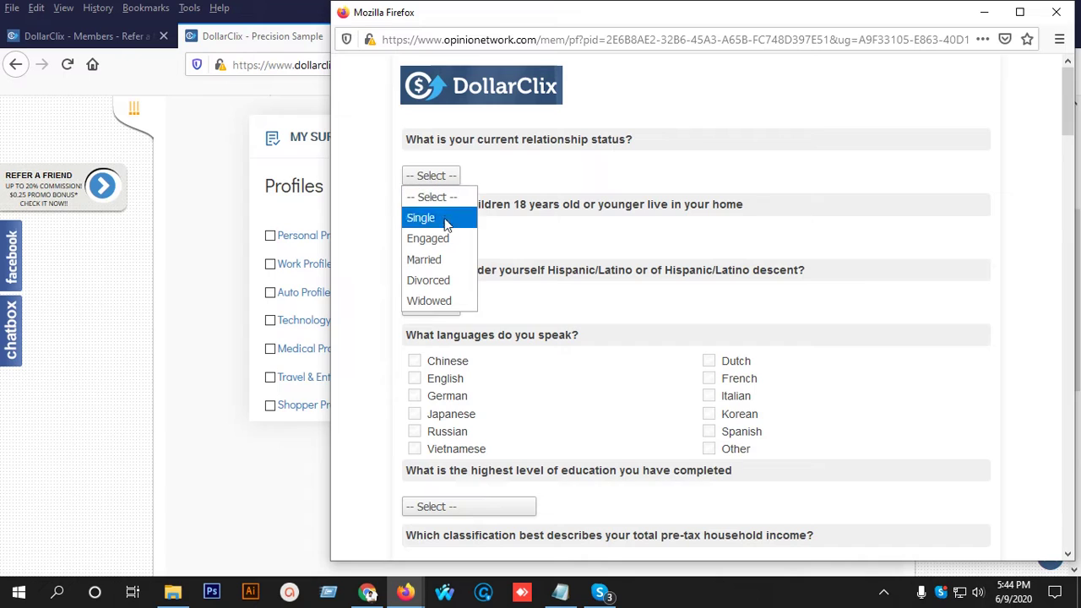
left_click(451, 265)
left_click(450, 257)
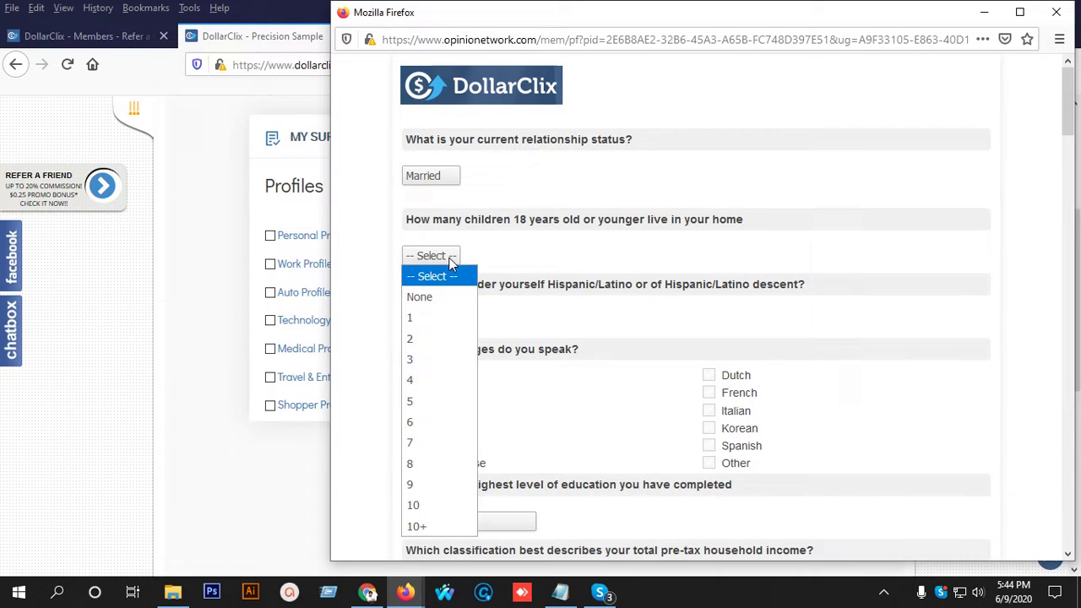
left_click(430, 345)
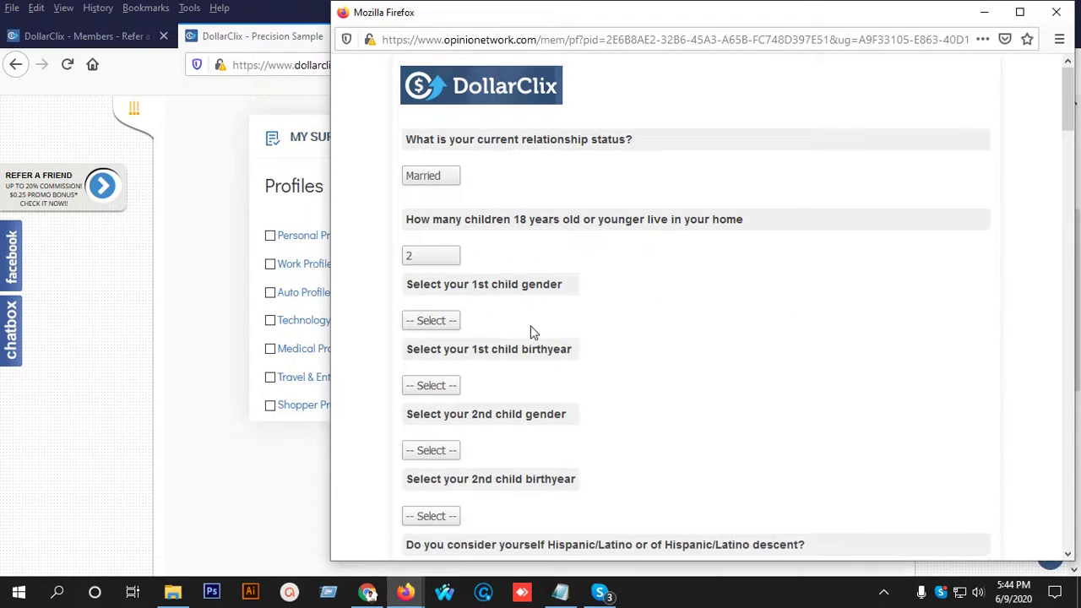
Set the first child's gender to Female in the personal profile
scroll(531, 332, "down", 2)
left_click(446, 243)
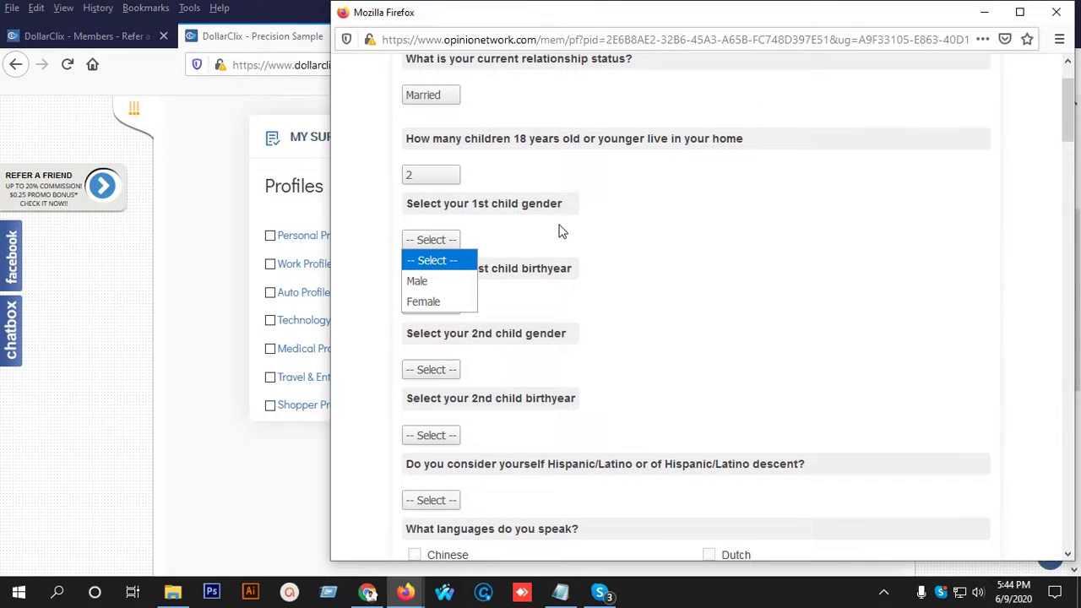
left_click(453, 281)
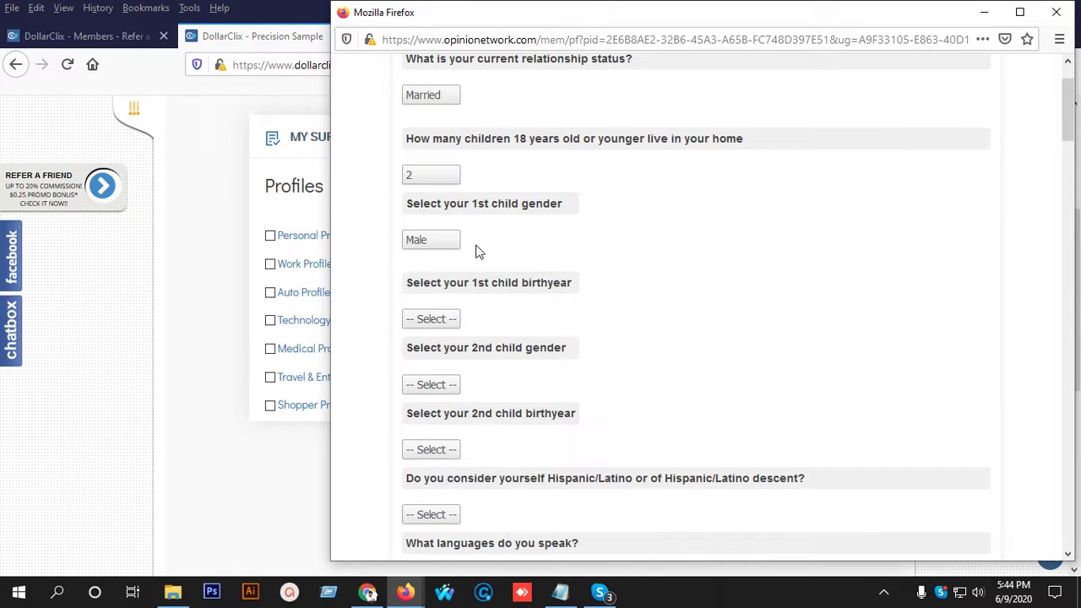
left_click(435, 245)
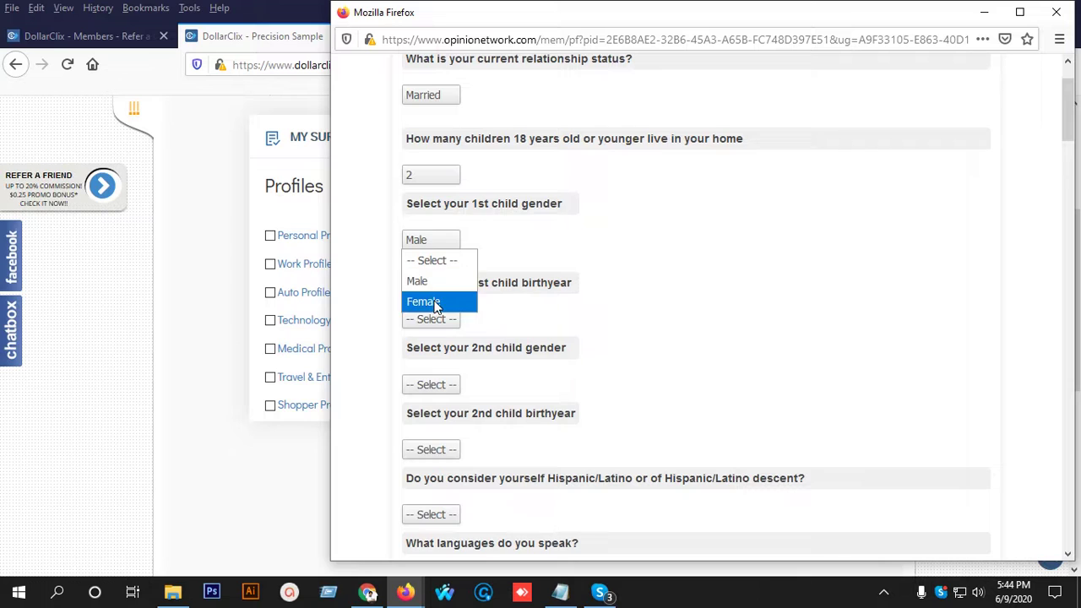
left_click(426, 301)
Look up the girl's details in the Inboxdollar notes and select the matching birth year for the first child
left_click(561, 594)
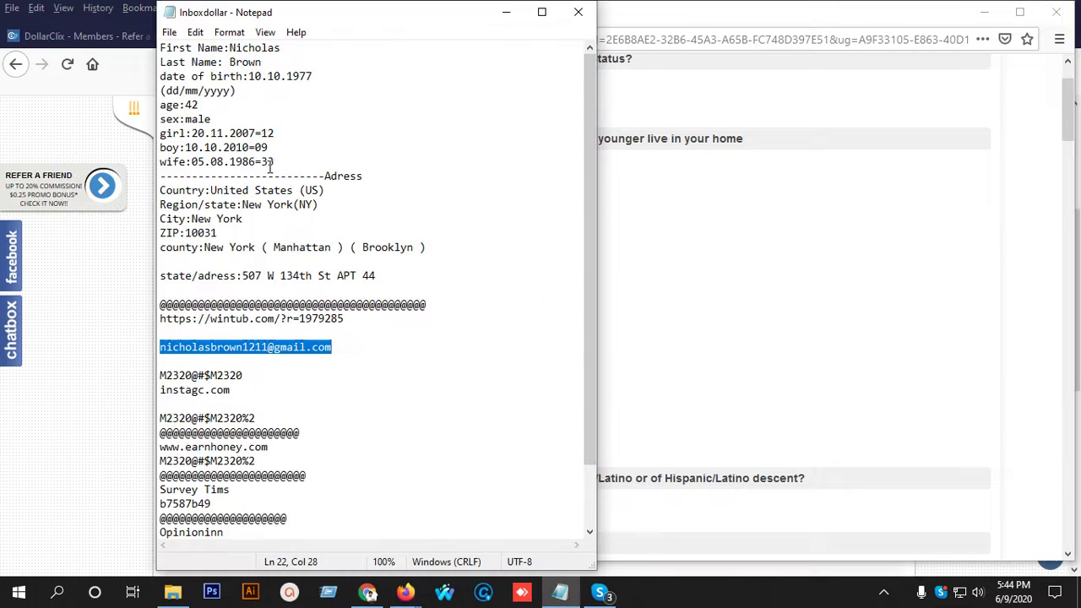
left_click_drag(162, 135, 334, 135)
left_click(469, 65)
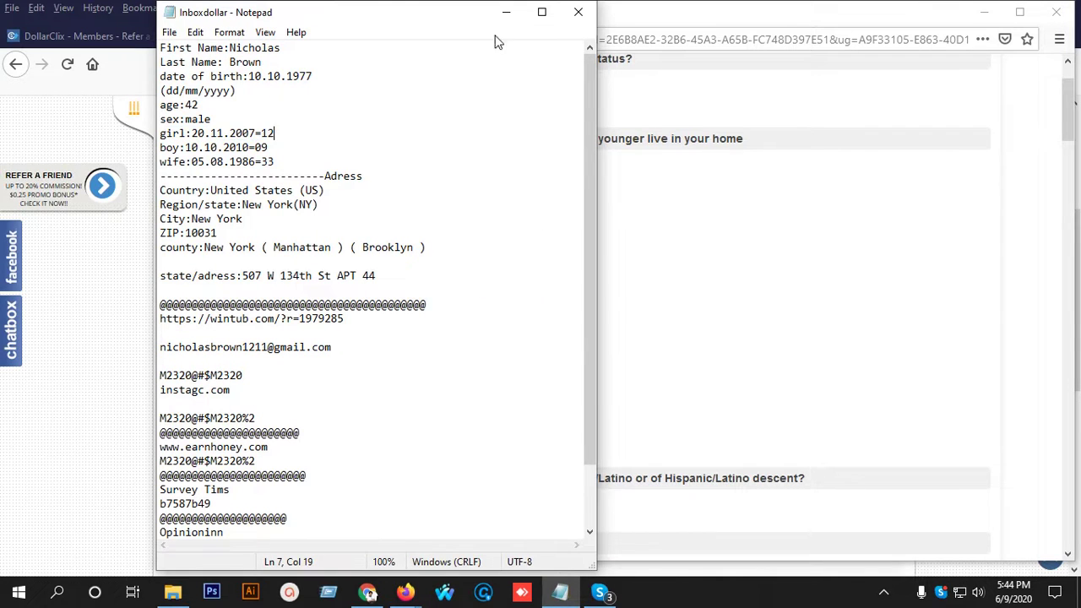
left_click(506, 12)
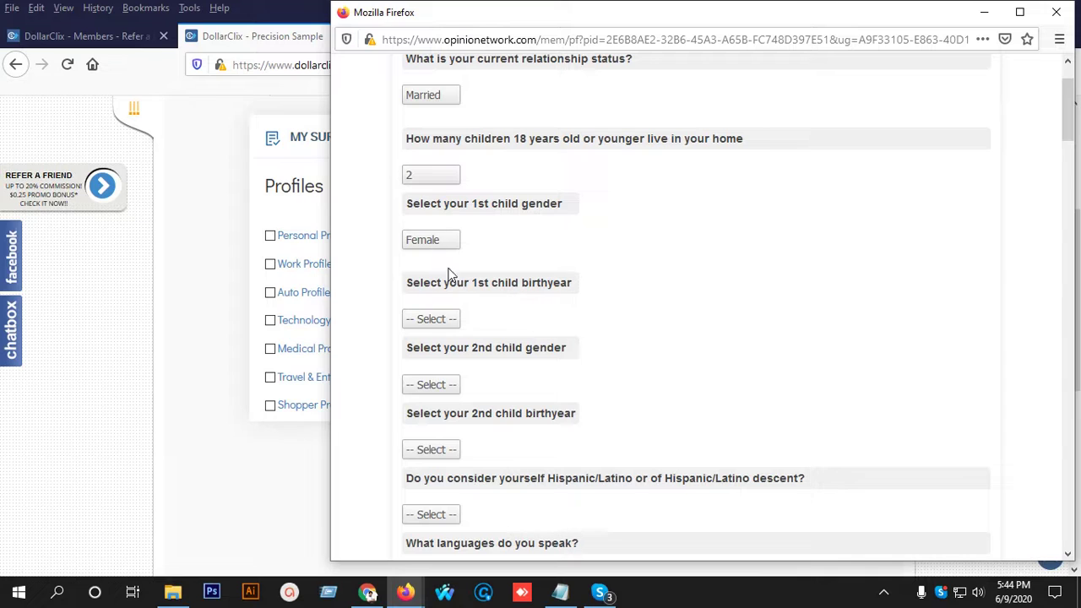
scroll(503, 318, "down", 2)
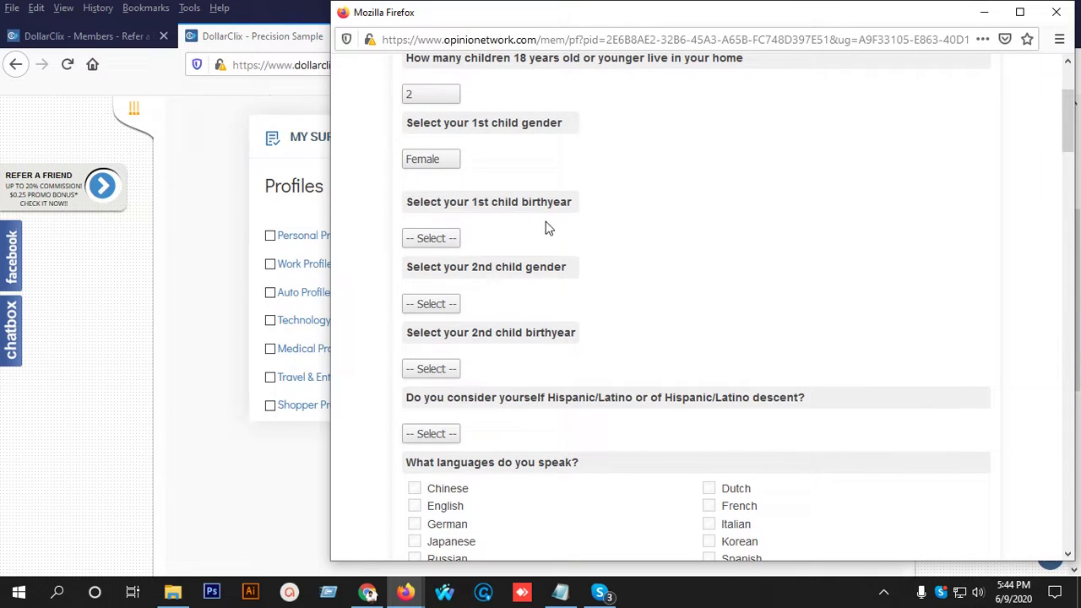
left_click(438, 238)
scroll(432, 426, "down", 3)
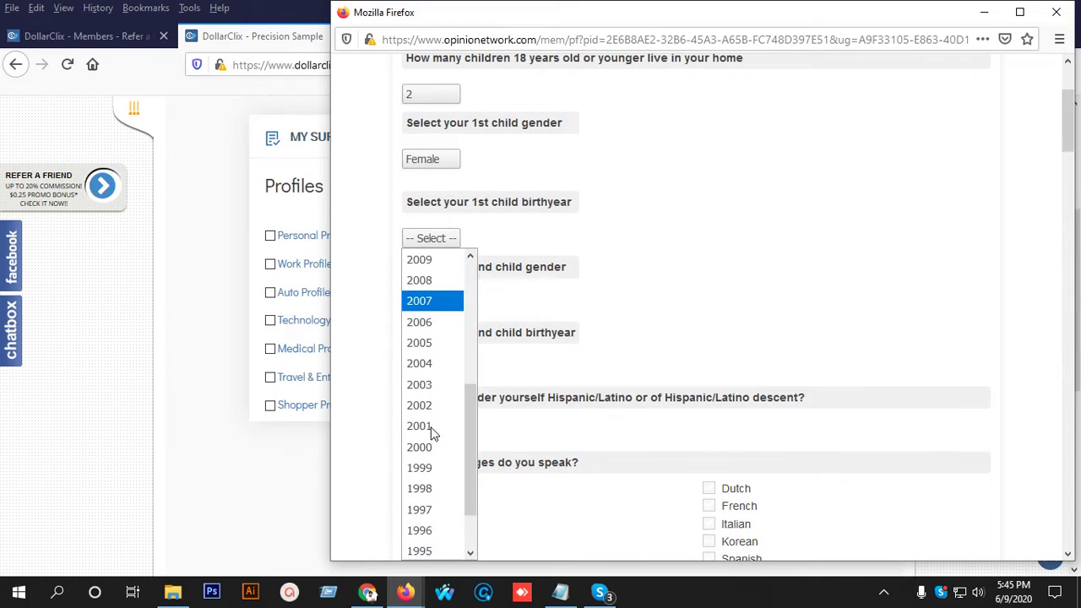
left_click(425, 302)
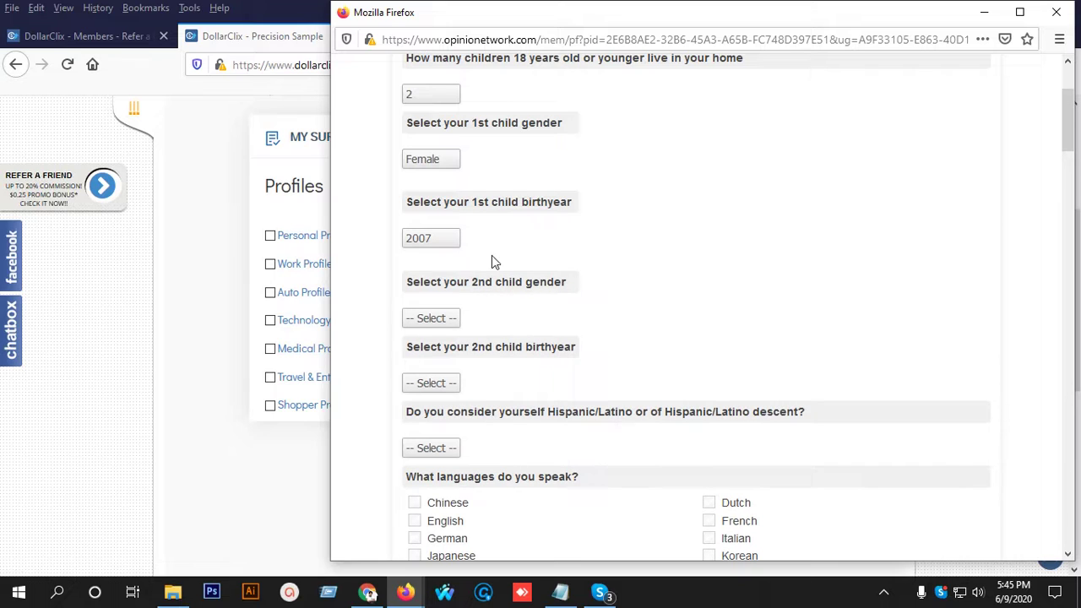
Set the second child's gender to Male and select the birth year, checking the details against the Inboxdollar notes
left_click(441, 320)
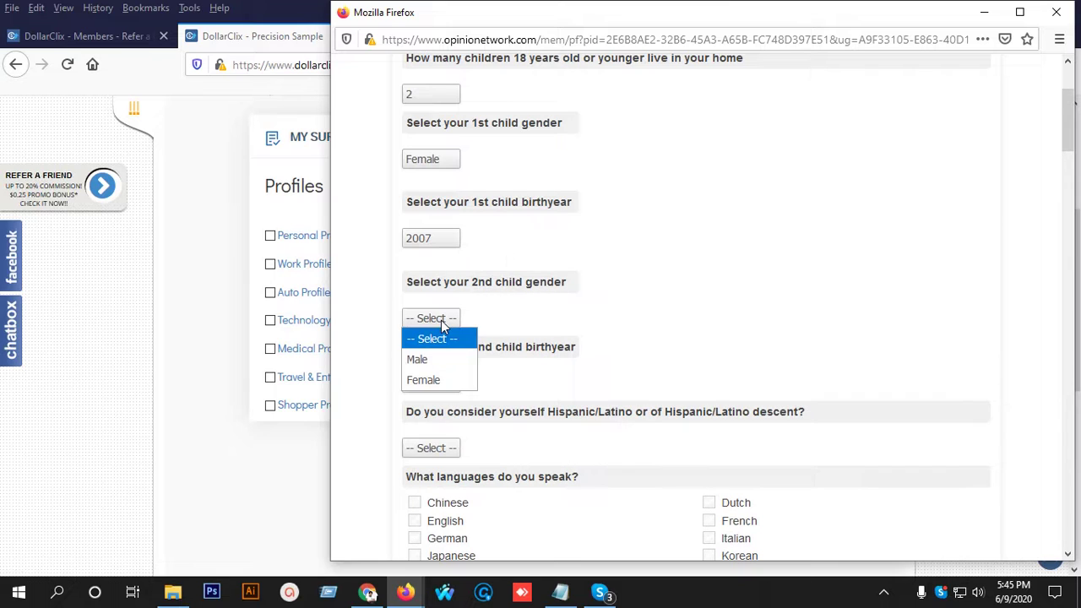
left_click(445, 369)
scroll(533, 321, "down", 3)
left_click(447, 238)
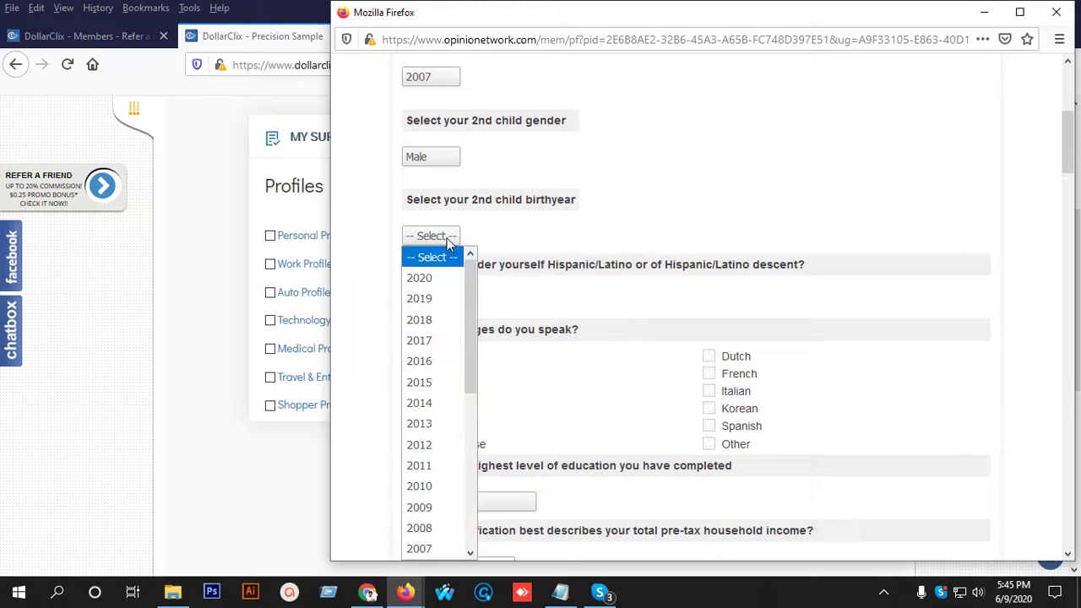
left_click(438, 485)
scroll(611, 295, "down", 2)
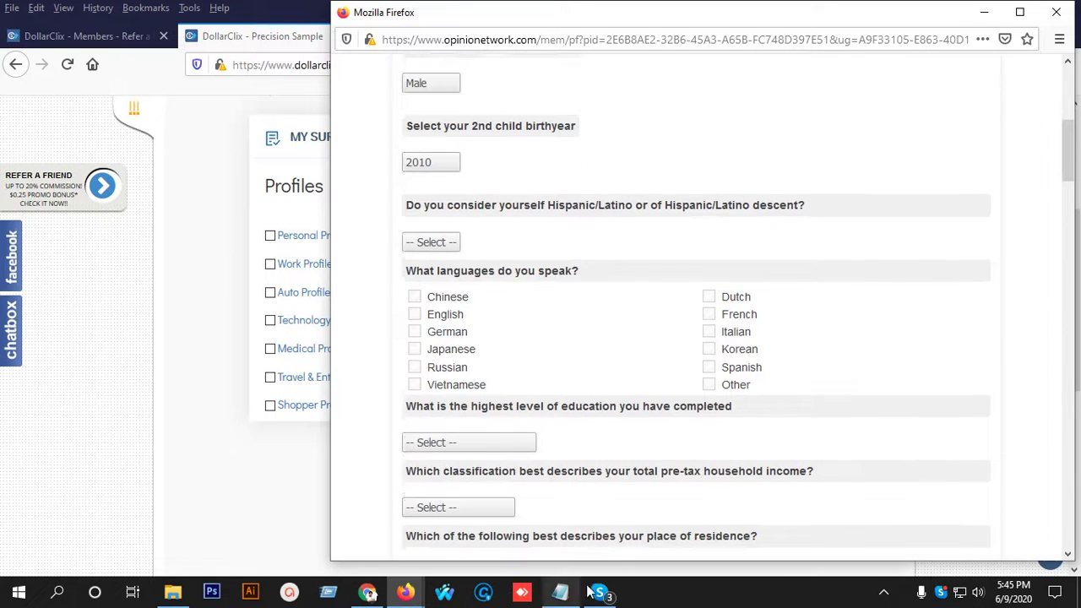
left_click(568, 595)
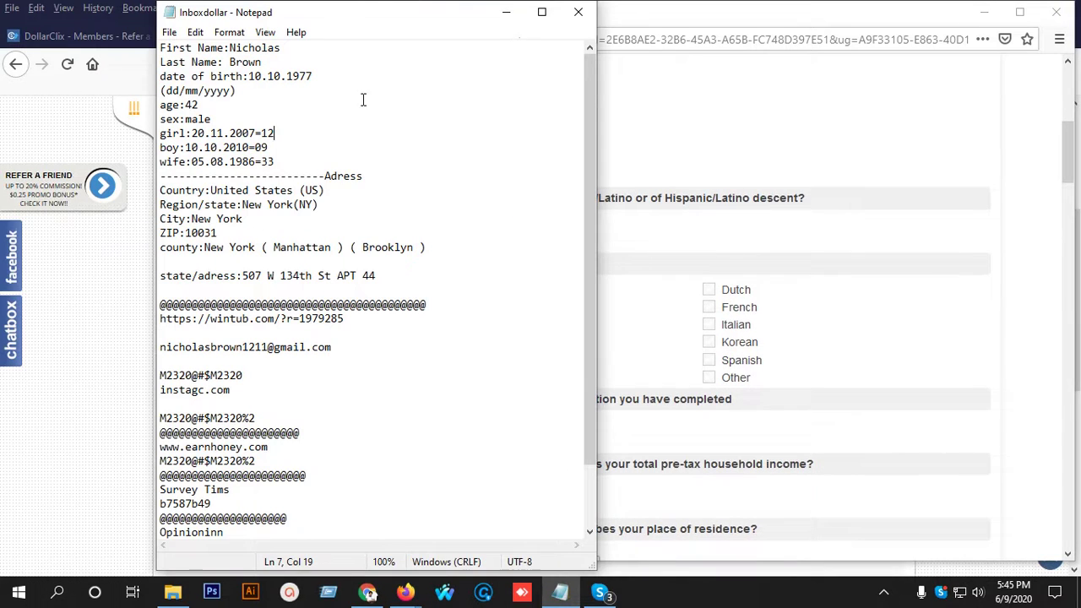
left_click(506, 12)
Mark English as the spoken language and choose Masters Degree as the highest level of education completed
scroll(524, 253, "down", 2)
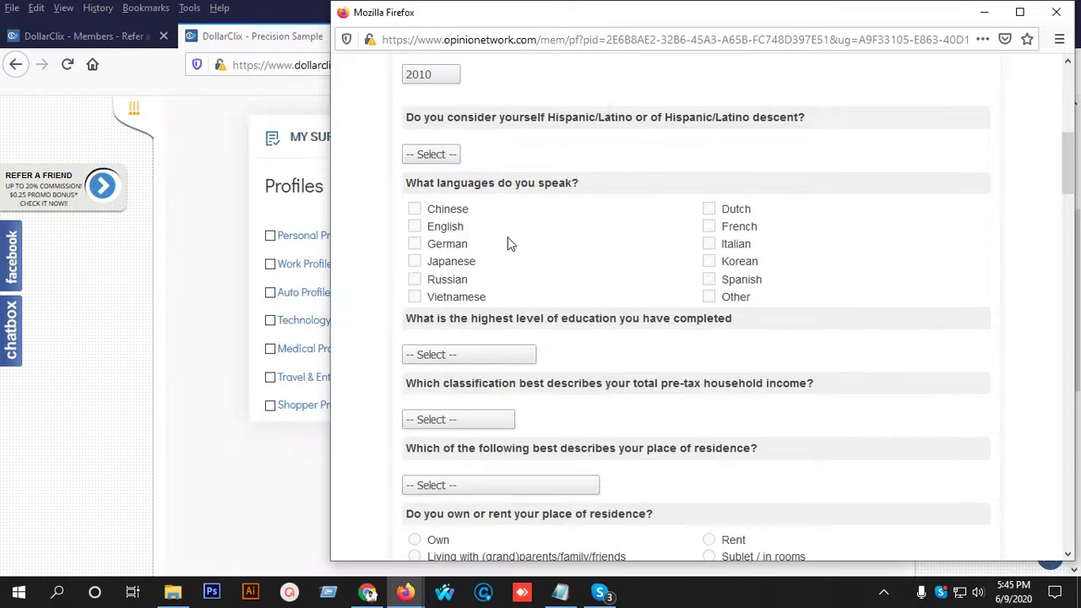
left_click(414, 227)
scroll(474, 258, "down", 2)
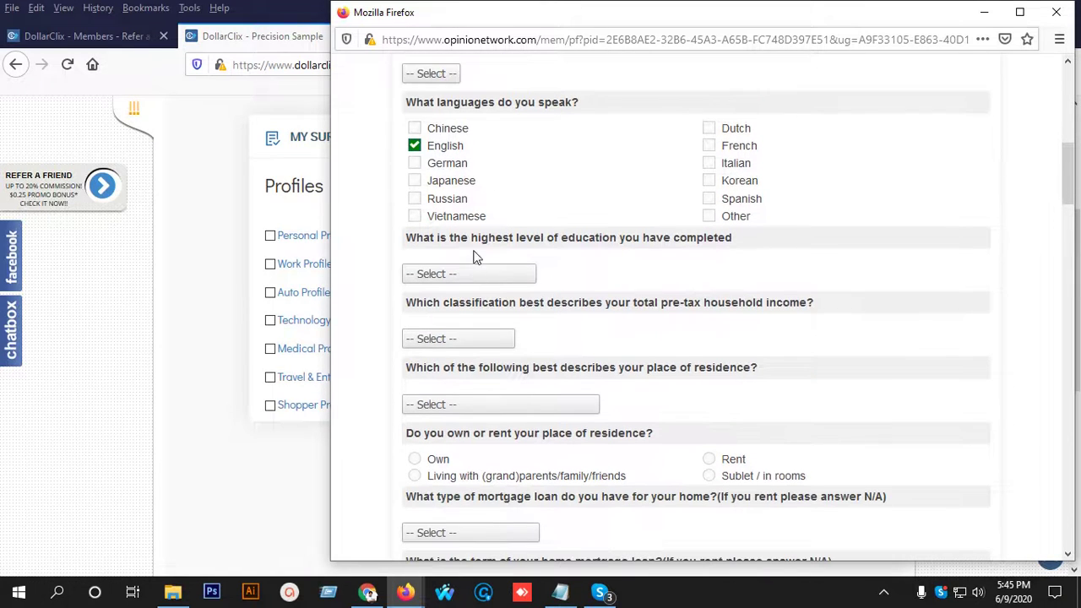
left_click(507, 277)
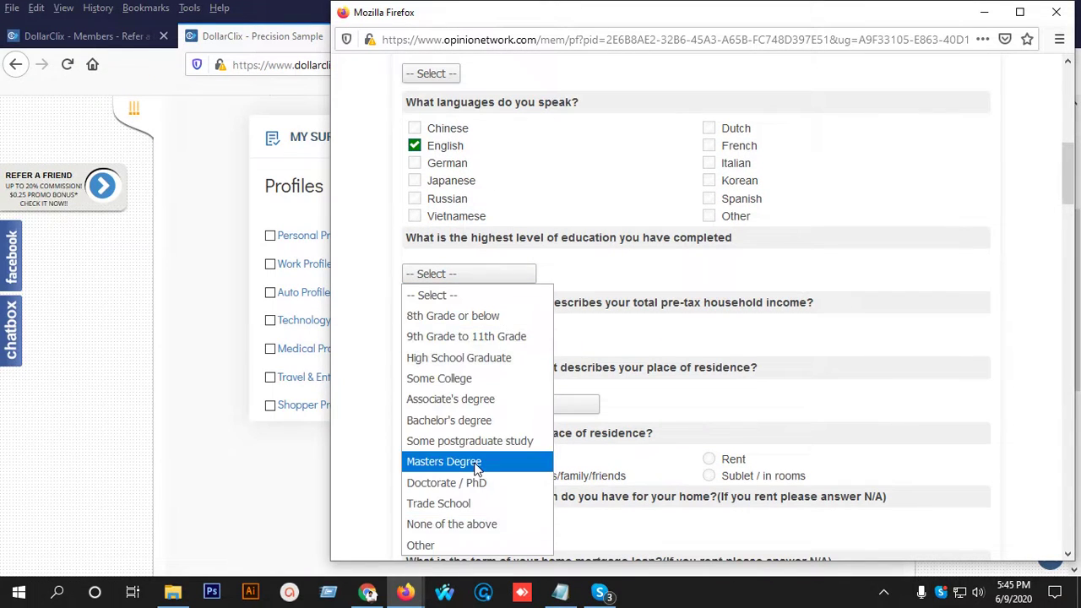
left_click(485, 461)
Set the pre-tax household income to $150,000 - $174,999 and the place of residence to Single Family Home
scroll(728, 314, "down", 2)
left_click(466, 275)
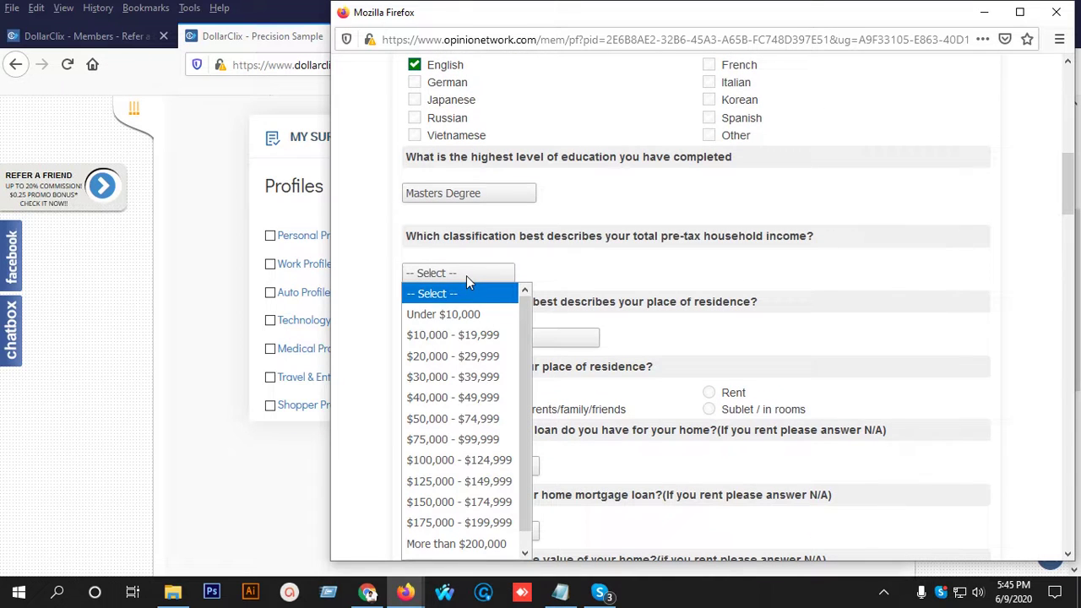
left_click(467, 501)
scroll(617, 369, "down", 4)
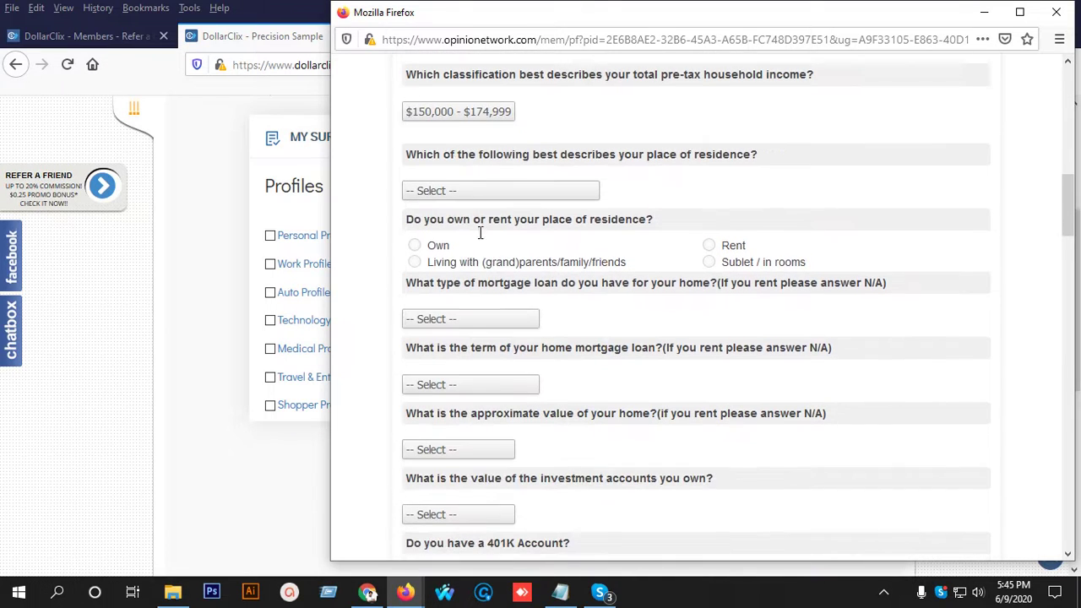
left_click(475, 191)
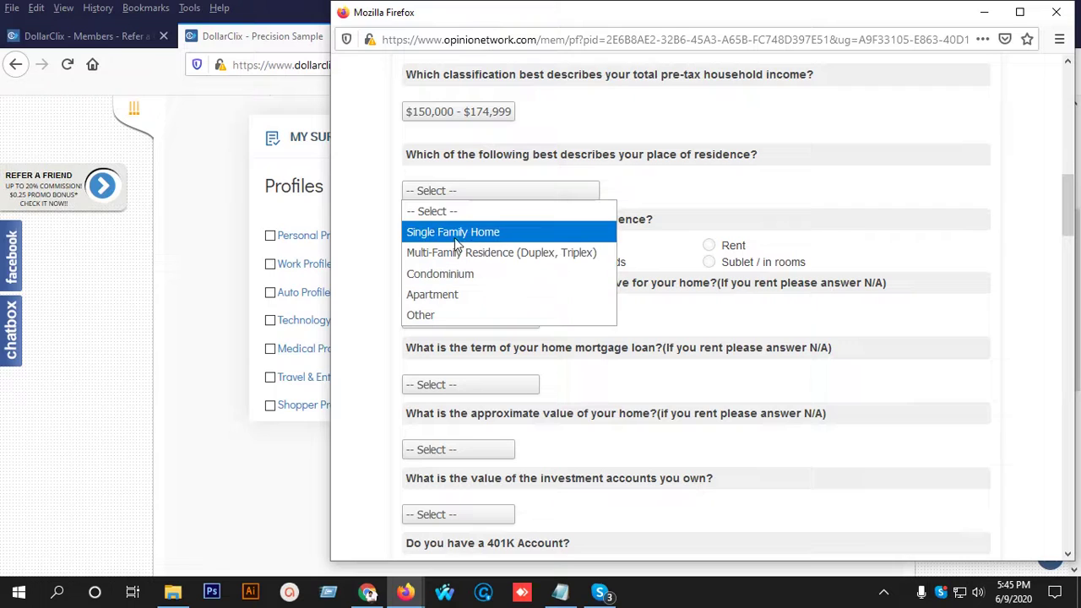
left_click(486, 232)
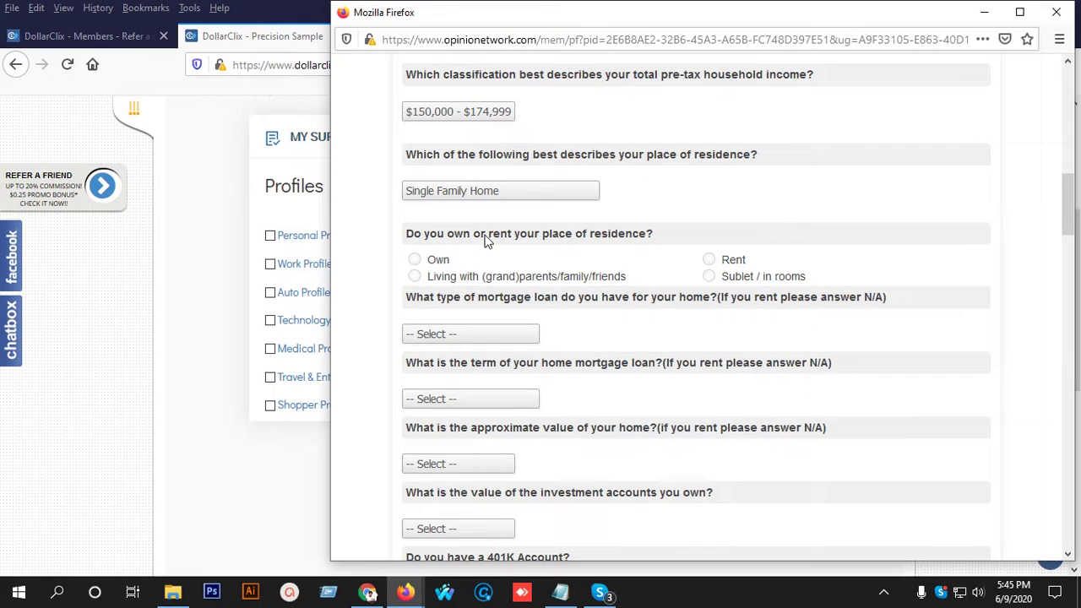
Answer that the residence is owned and set the mortgage loan type to Fixed Rate
left_click(414, 261)
left_click(440, 340)
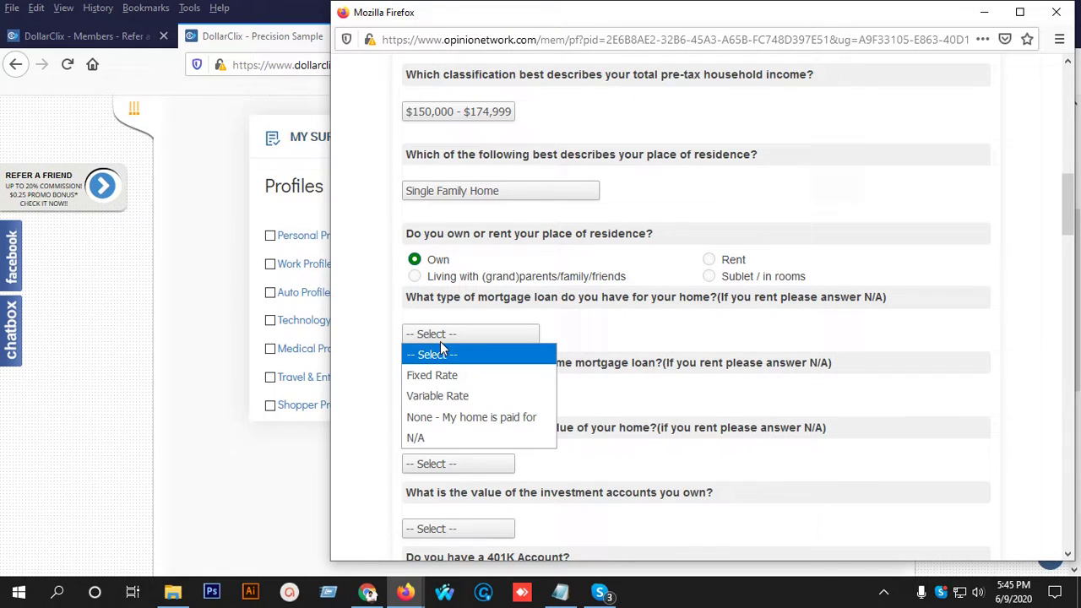
left_click(487, 382)
Set the term of the home mortgage loan to 15 Years
scroll(555, 362, "down", 2)
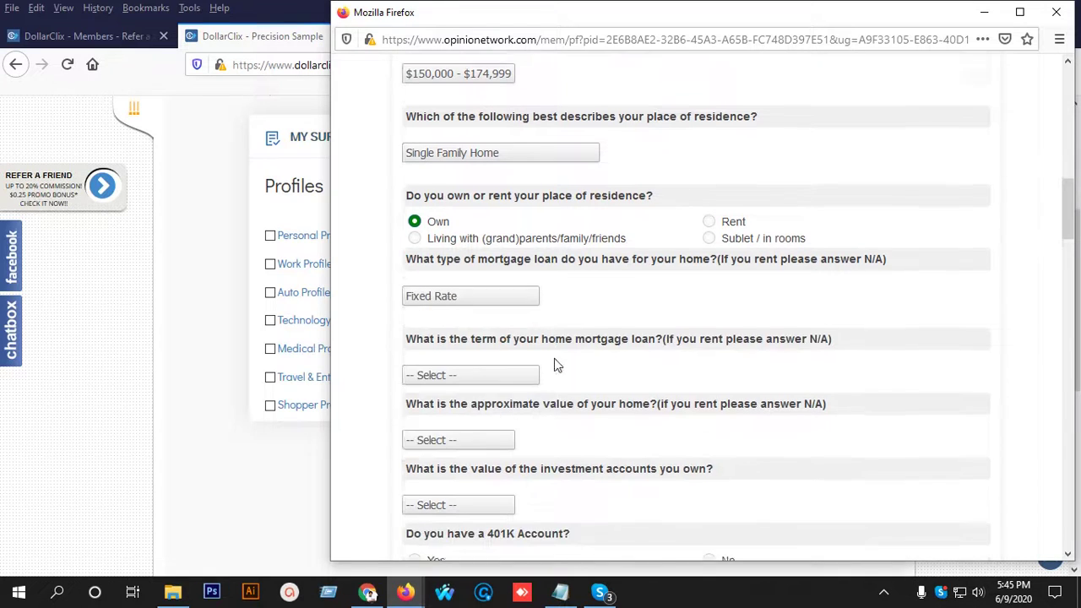
left_click(490, 331)
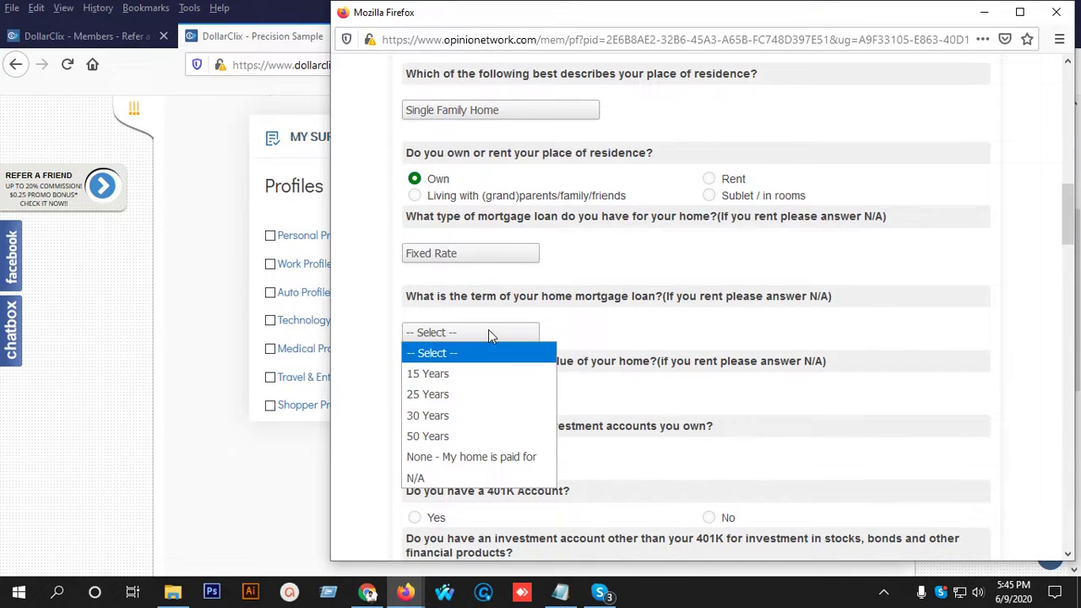
left_click(474, 374)
scroll(475, 375, "down", 2)
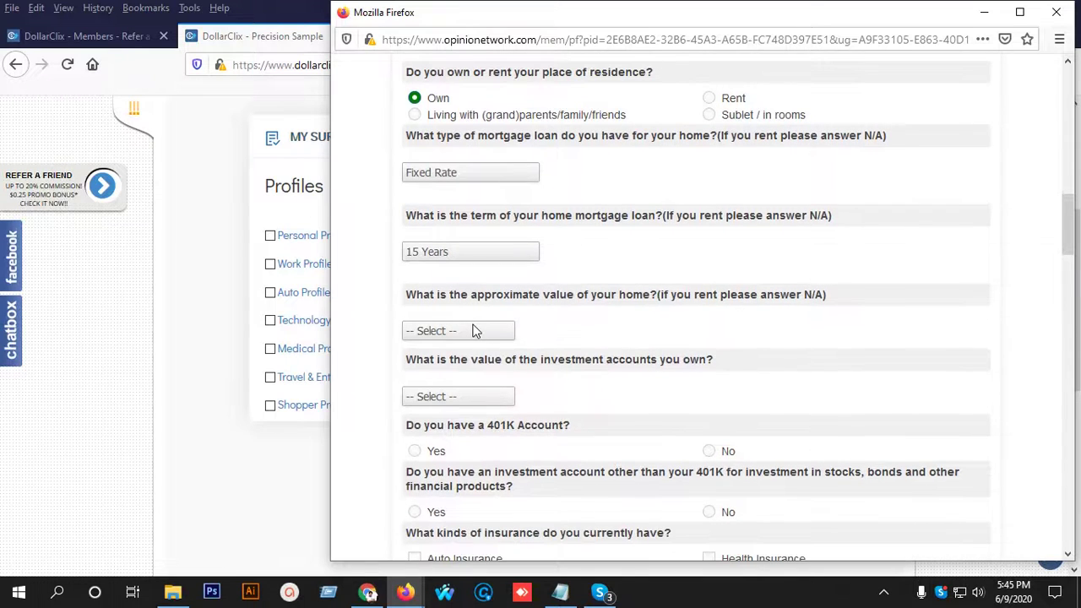
Set the approximate value of the home to $750,001 or more
left_click(474, 330)
left_click(468, 247)
left_click(469, 247)
scroll(579, 324, "down", 1)
scroll(580, 326, "down", 1)
left_click(498, 252)
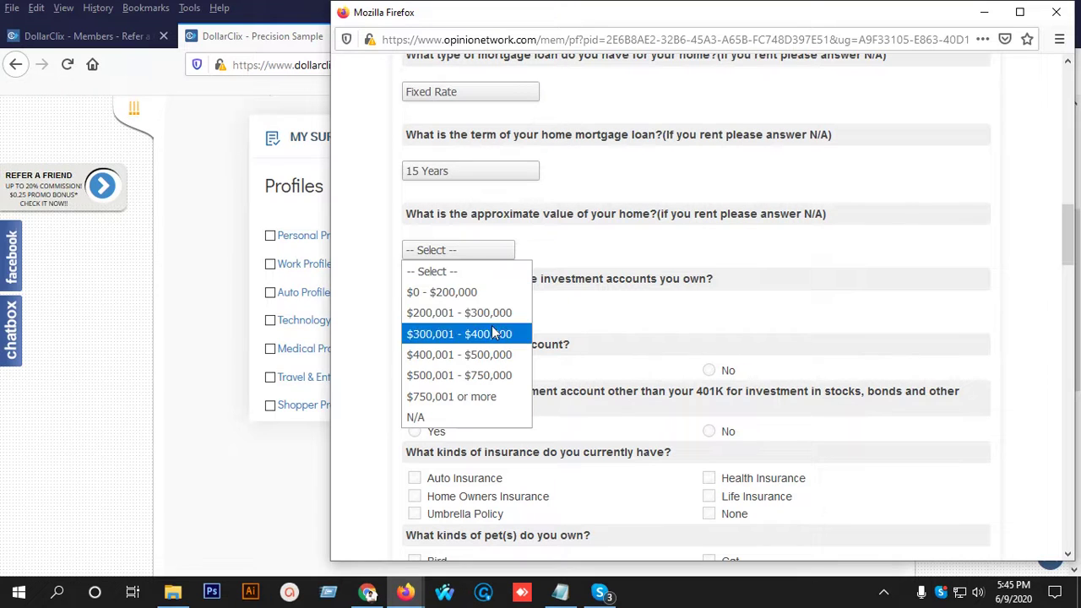
left_click(473, 396)
Set the value of the owned investment accounts to $250,000 - $499,999
scroll(554, 328, "down", 1)
scroll(554, 330, "down", 1)
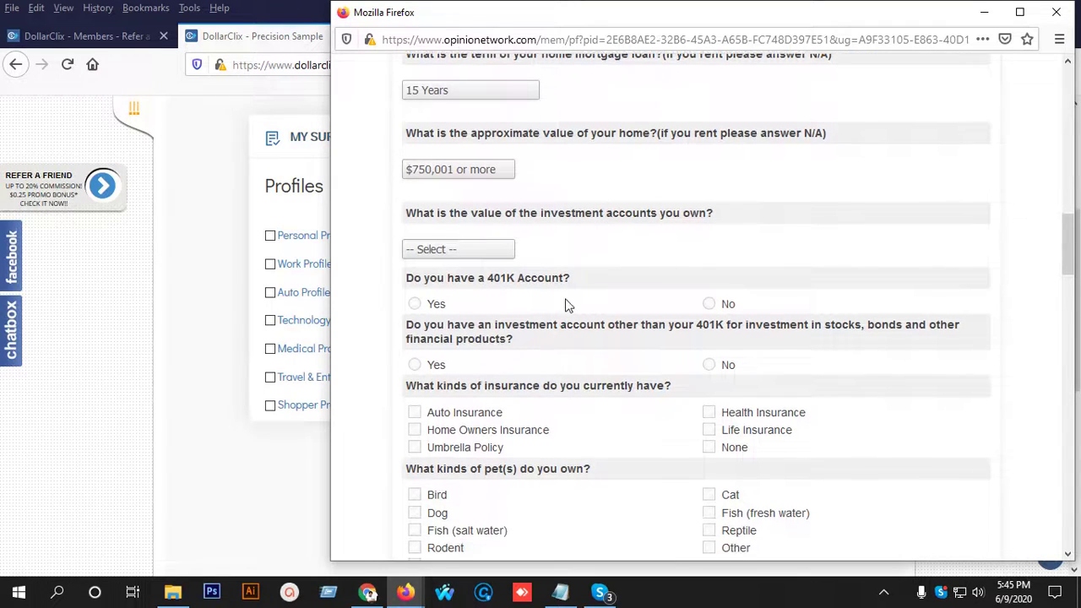
left_click(431, 250)
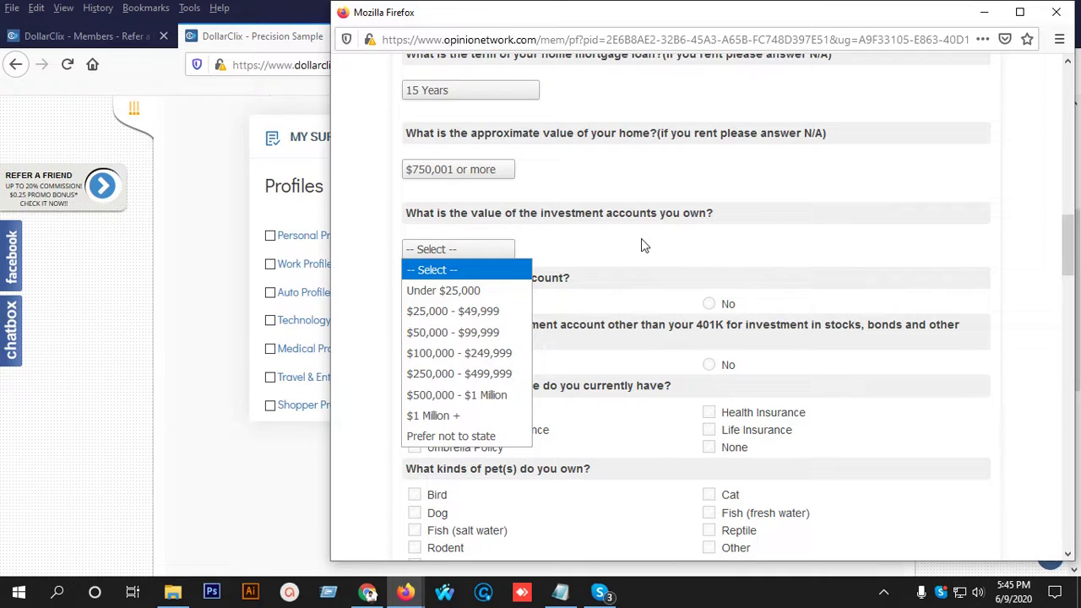
left_click(460, 373)
Answer Yes to having a 401K account and Yes to having another investment account
scroll(536, 313, "down", 3)
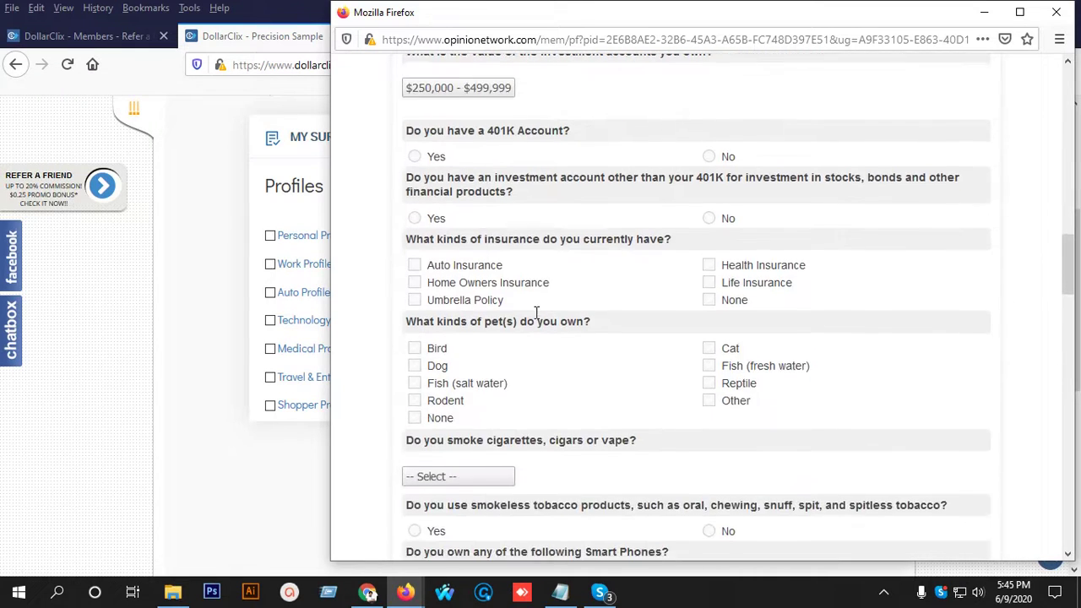
left_click(415, 158)
left_click(415, 219)
Mark Auto, Home Owners, Health and Life Insurance as the kinds of insurance currently held
scroll(728, 215, "down", 2)
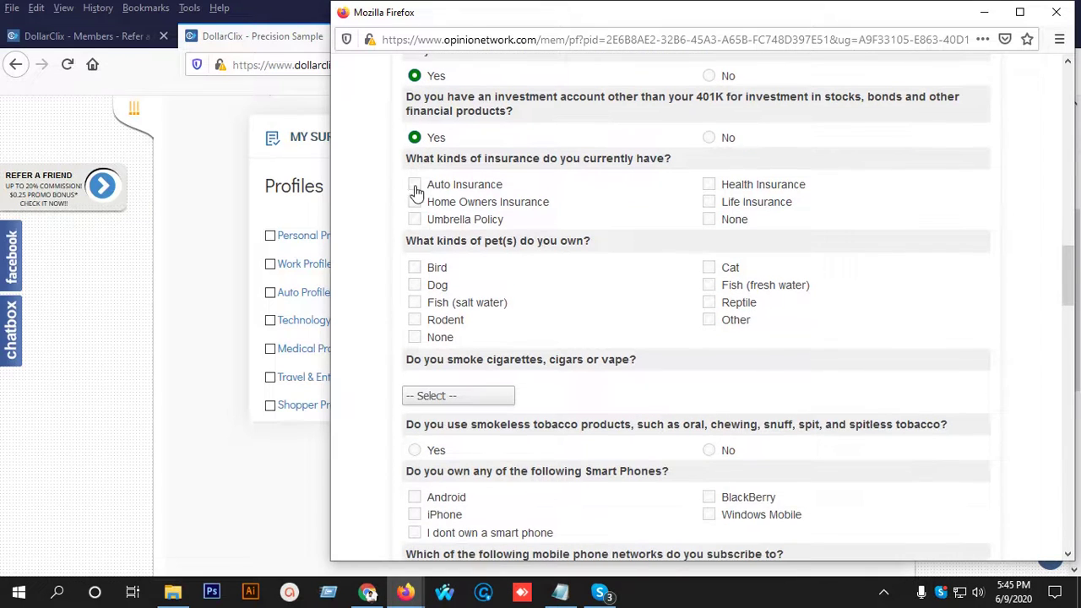
left_click(414, 185)
left_click(415, 203)
left_click(709, 202)
Mark Bird, Dog, Fish (salt water) and Cat as the kinds of pets owned
scroll(607, 218, "down", 3)
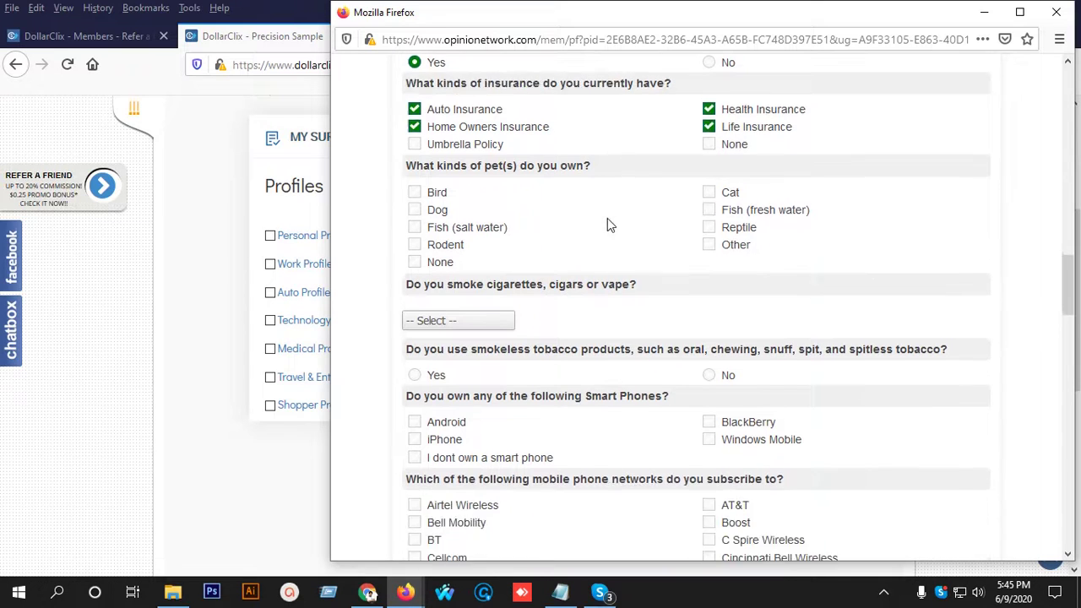
left_click(417, 108)
left_click(416, 124)
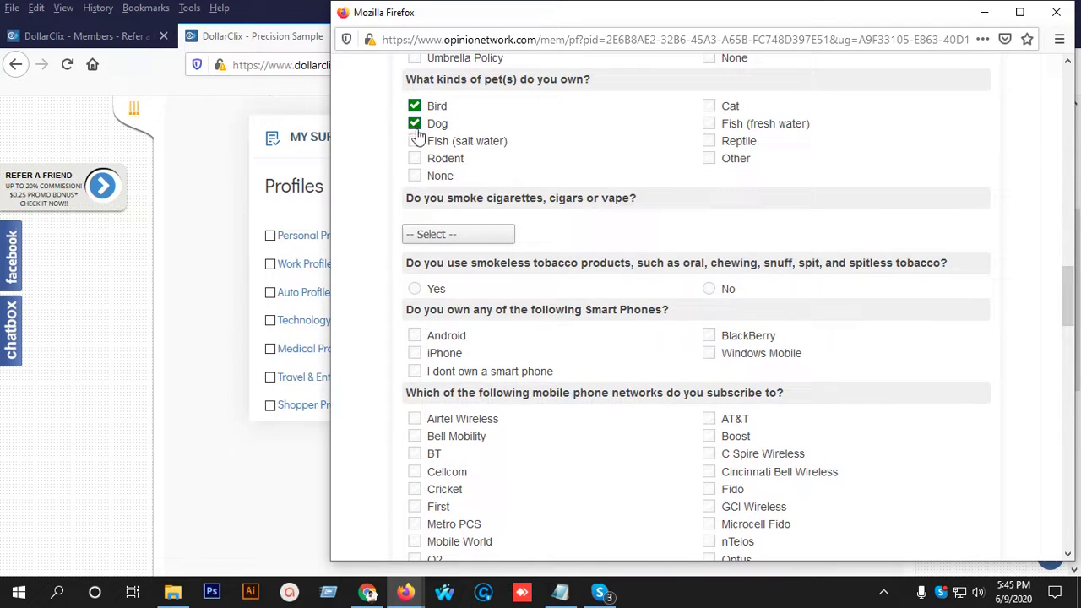
left_click(416, 141)
left_click(708, 106)
scroll(591, 169, "down", 2)
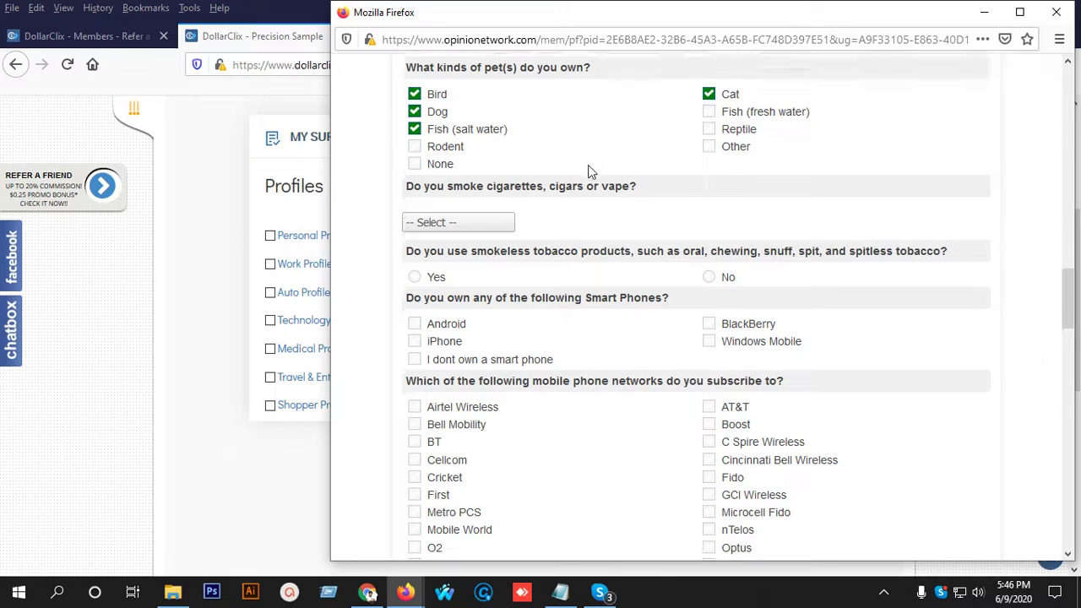
Remove Bird from the owned pets and add Fish (fresh water)
scroll(589, 171, "up", 3)
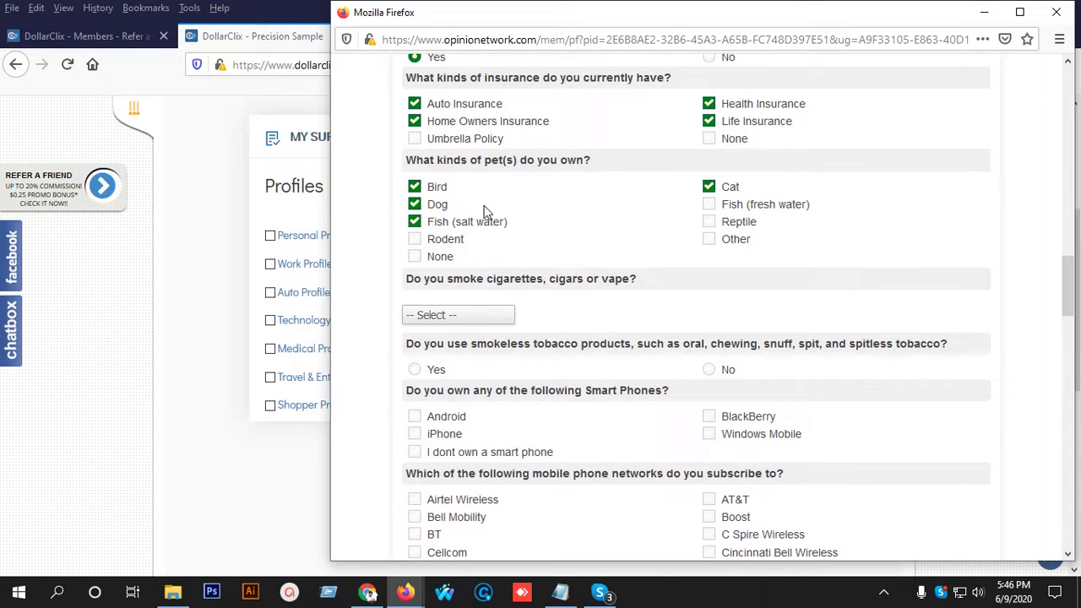
left_click(417, 189)
left_click(709, 205)
Answer Yes to smoking and to having tried to quit within the last year, and choose Menthol as the regular cigarette type
scroll(651, 228, "down", 2)
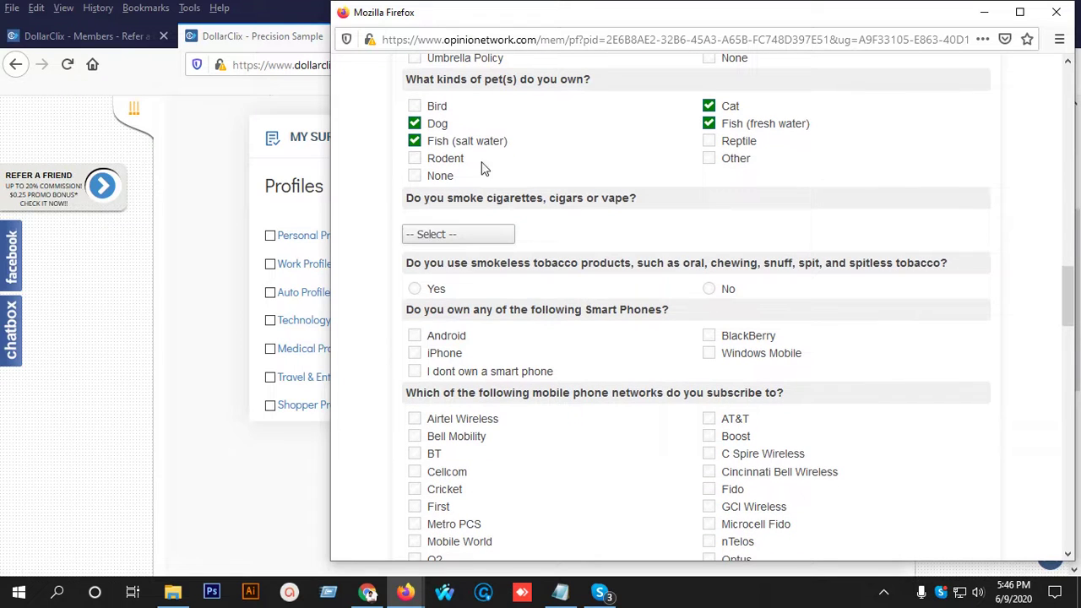
scroll(603, 225, "down", 2)
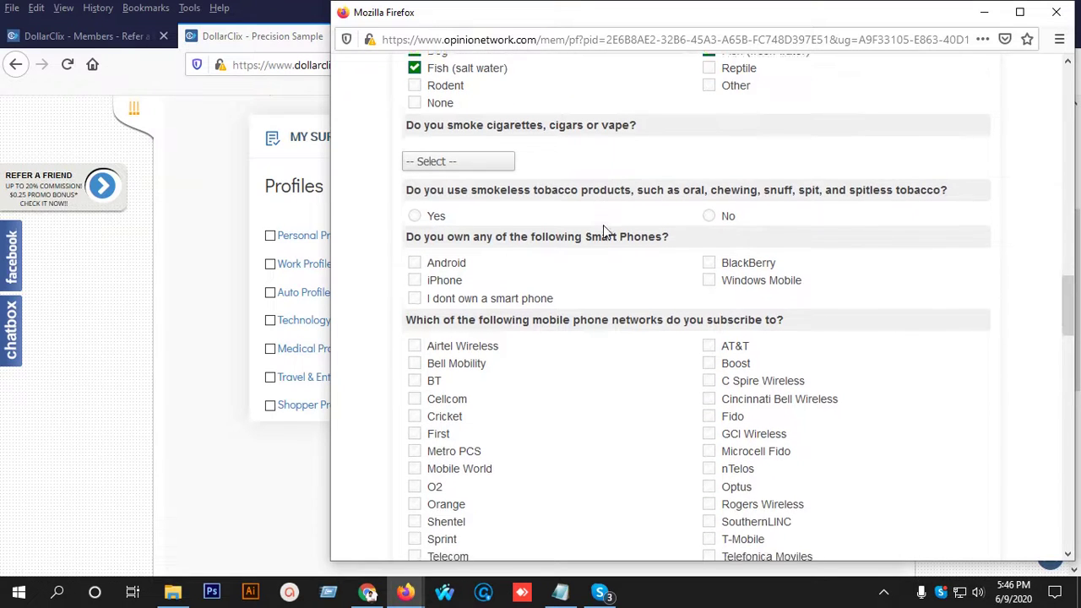
left_click(482, 152)
left_click(447, 196)
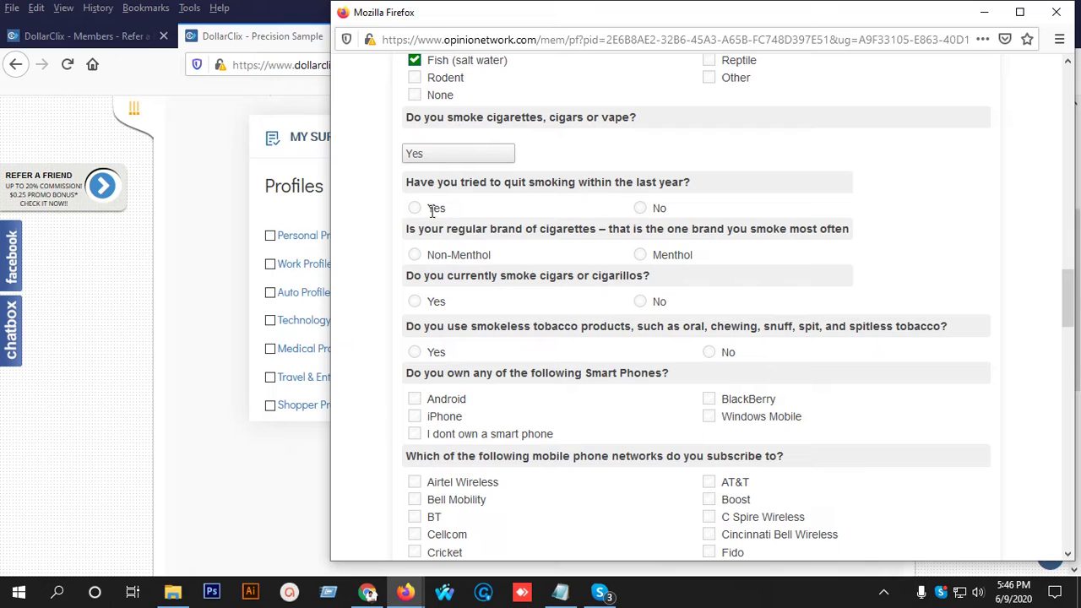
left_click(414, 208)
left_click(640, 254)
Answer Yes to currently smoking cigars or cigarillos and Yes to using smokeless tobacco products
scroll(631, 257, "down", 3)
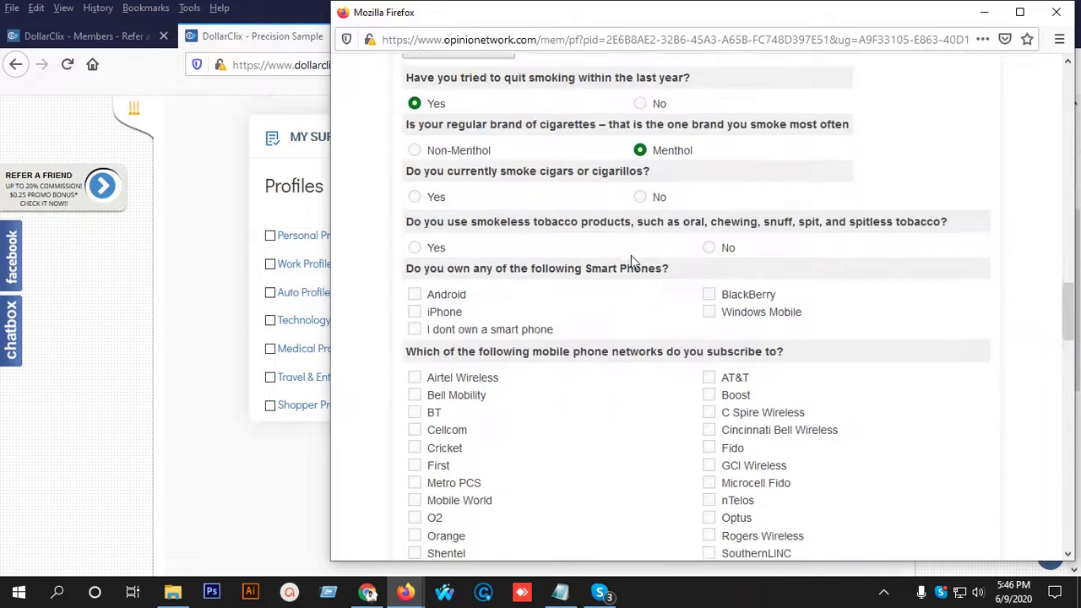
scroll(631, 257, "down", 1)
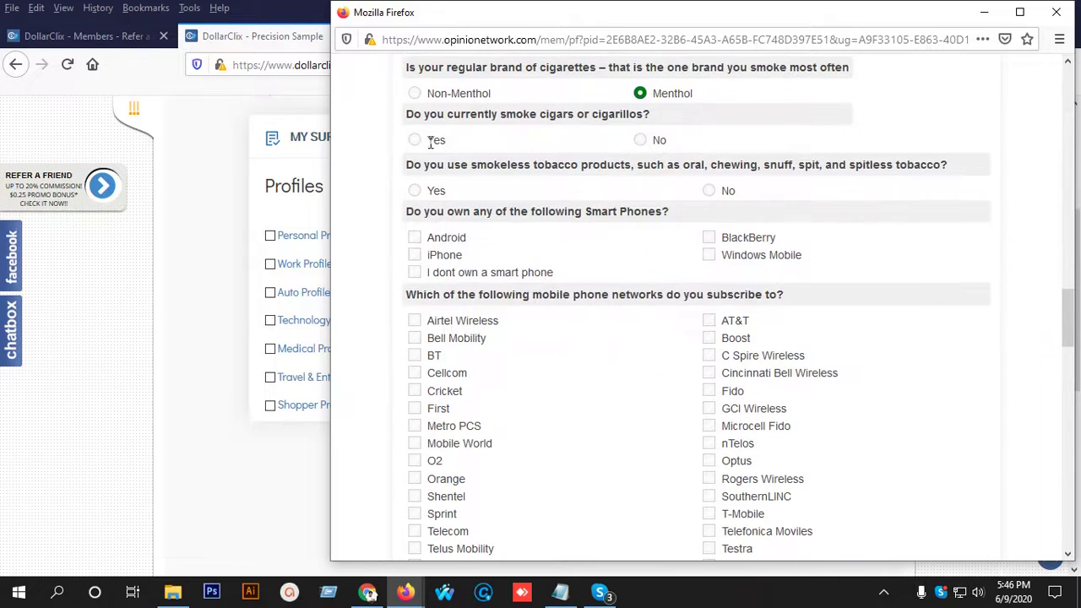
left_click(415, 191)
Mark iPhone as the owned smart phone and Verizon as the subscribed mobile network
left_click(416, 254)
scroll(510, 253, "down", 3)
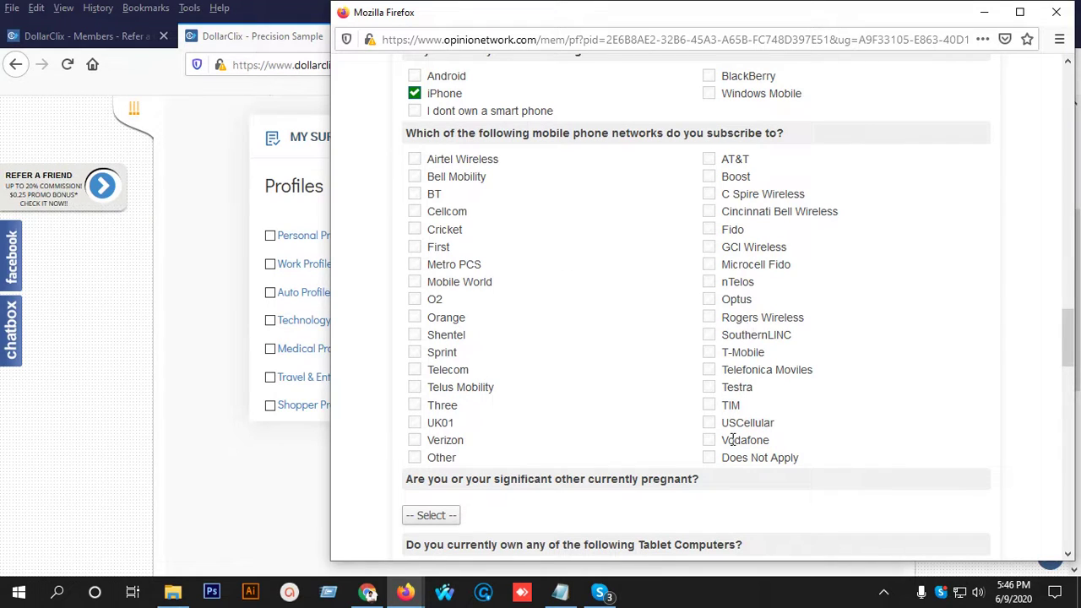
left_click(415, 440)
scroll(619, 352, "up", 2)
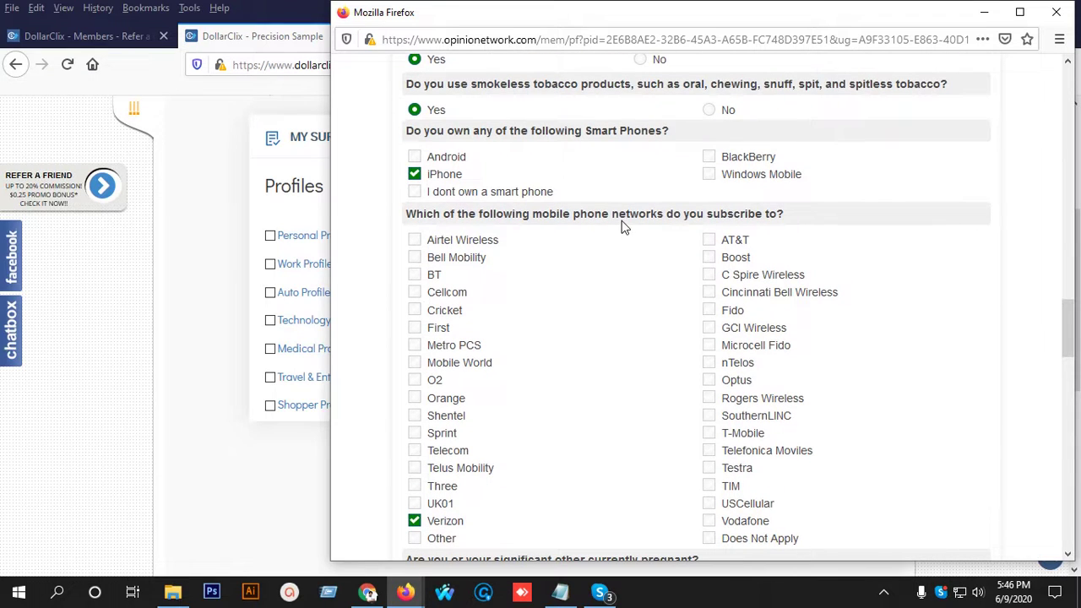
double_click(622, 217)
Answer Yes to the question about a current pregnancy
scroll(644, 250, "down", 8)
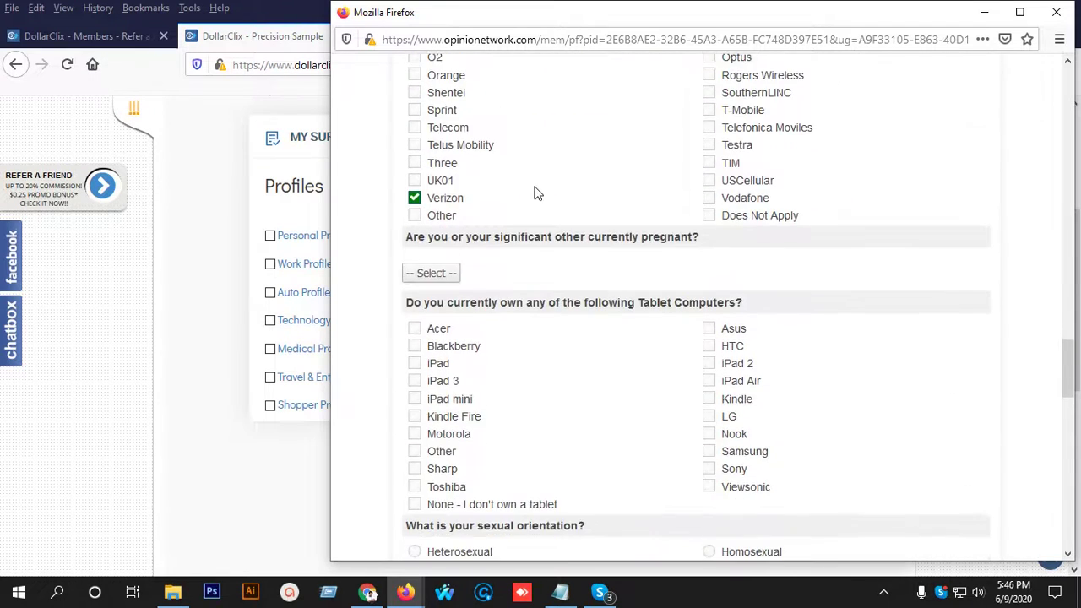
left_click(433, 279)
left_click(422, 313)
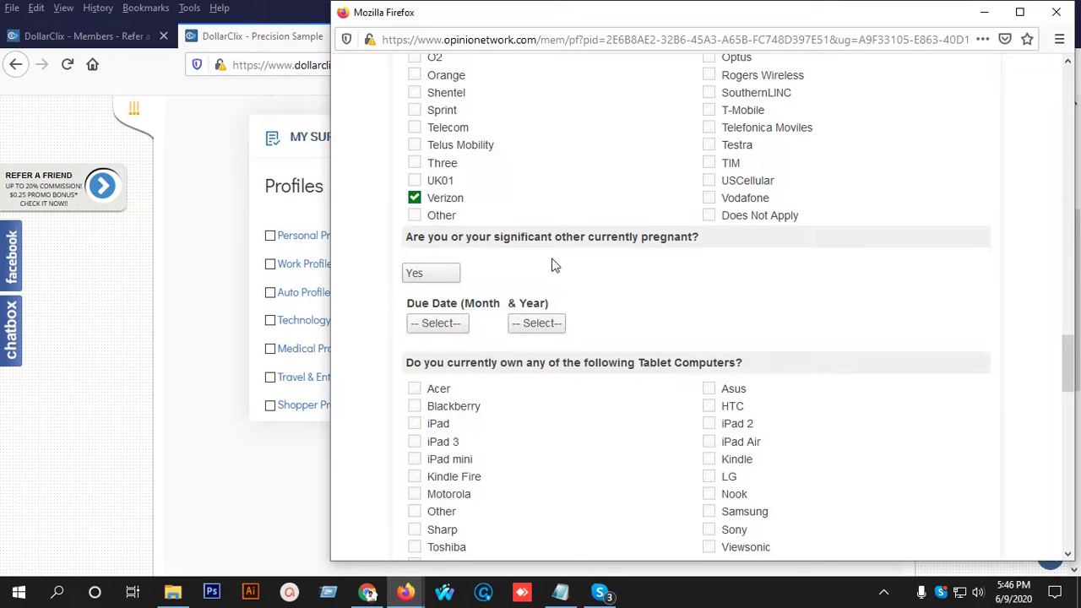
Reread the pregnancy question and change its answer to No
scroll(629, 270, "down", 1)
scroll(630, 270, "down", 1)
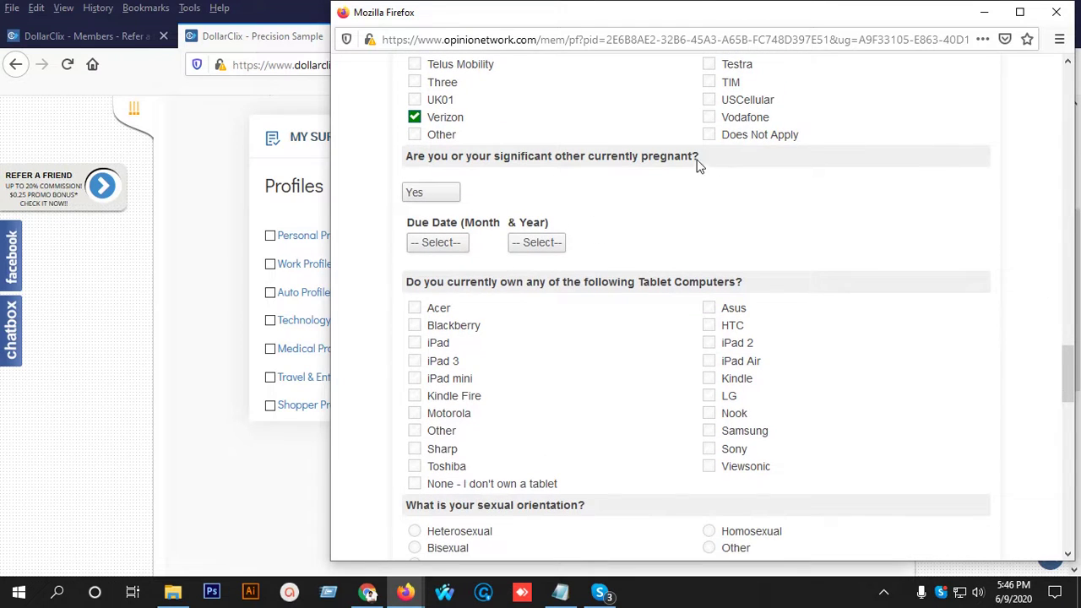
left_click_drag(698, 166, 534, 162)
left_click(431, 195)
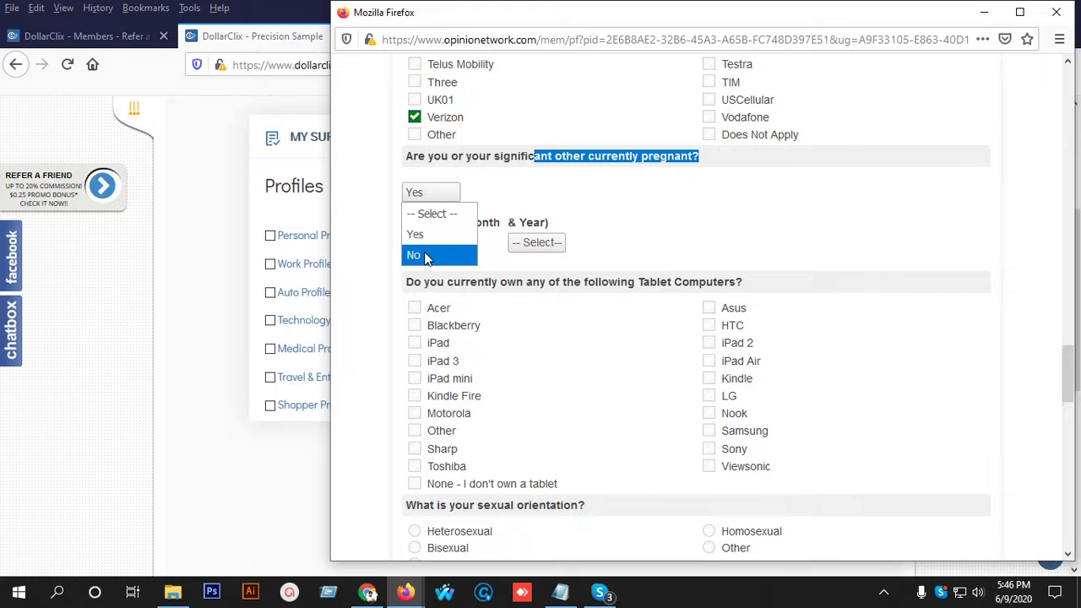
left_click(427, 258)
Mark iPad 3 as the owned tablet computer and leave iPad unselected
scroll(581, 180, "down", 2)
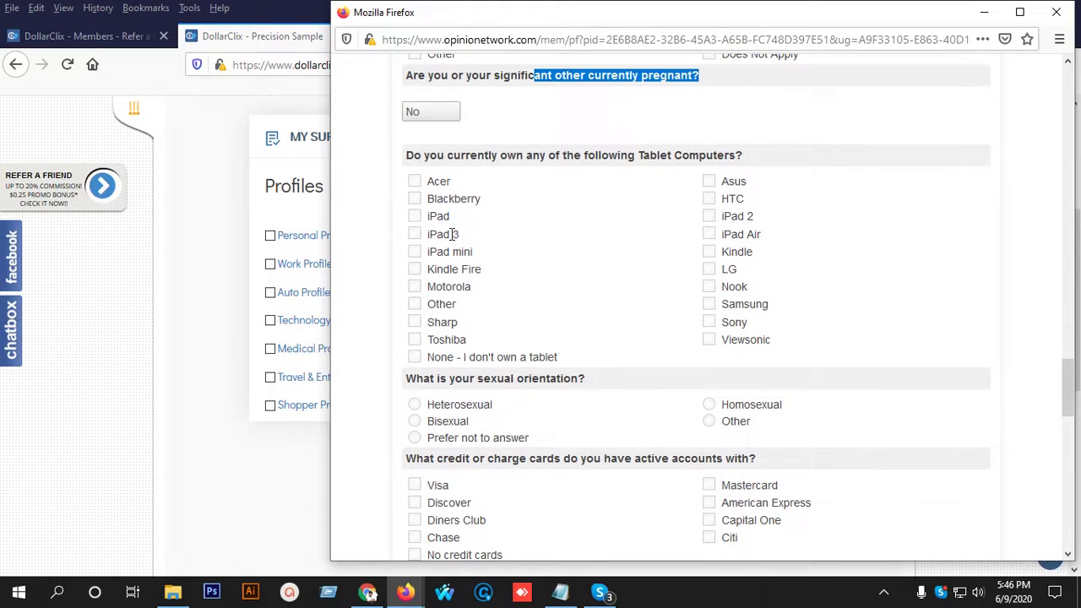
left_click(415, 218)
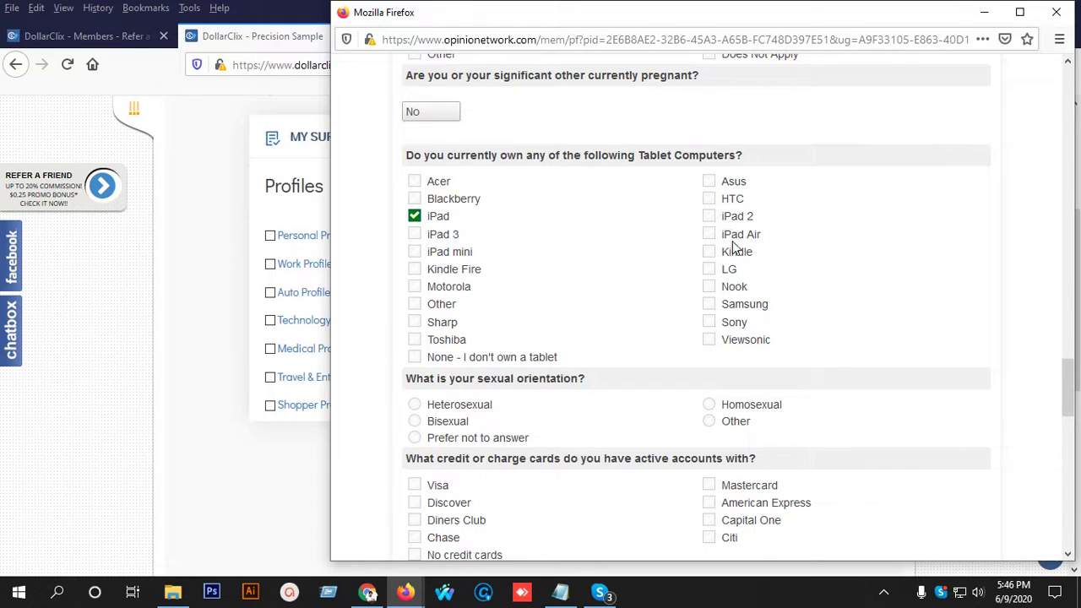
left_click(415, 218)
left_click(415, 237)
Choose Heterosexual as the sexual orientation and mark Visa, Mastercard and American Express as the active card accounts
scroll(614, 291, "down", 3)
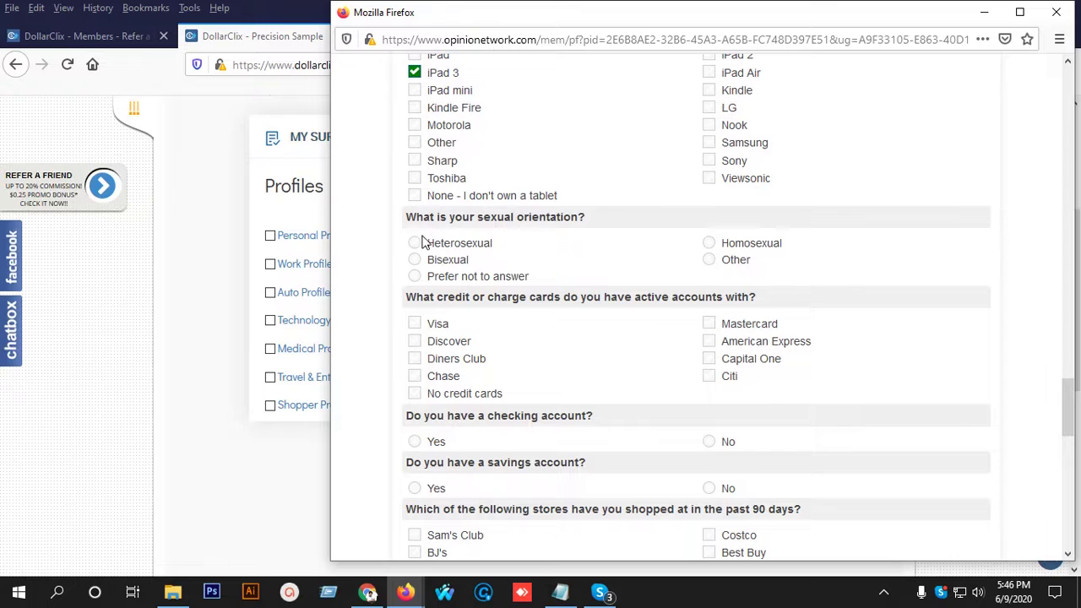
left_click(414, 243)
scroll(507, 268, "down", 2)
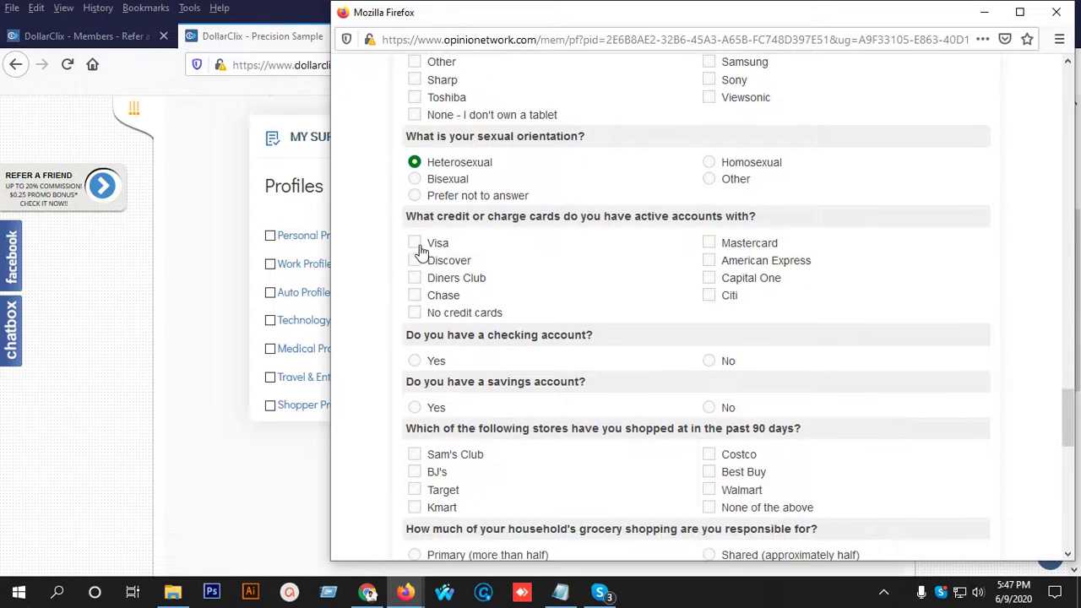
left_click(418, 246)
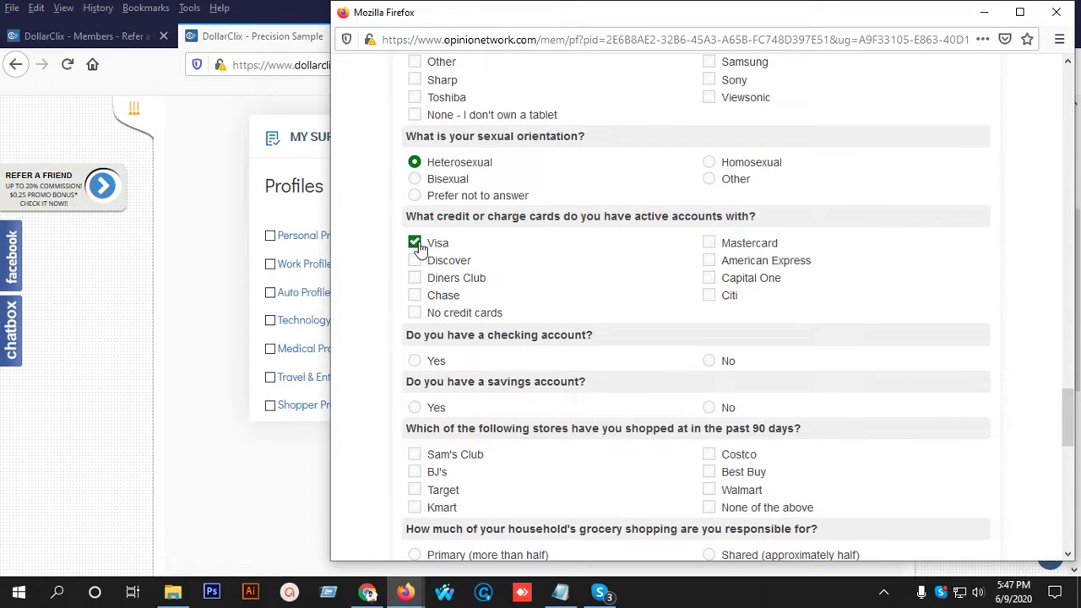
left_click(710, 245)
left_click(710, 262)
Answer Yes to having a savings account and mark Target, Kmart, Walmart and Costco as stores shopped at in the past 90 days
scroll(629, 292, "down", 2)
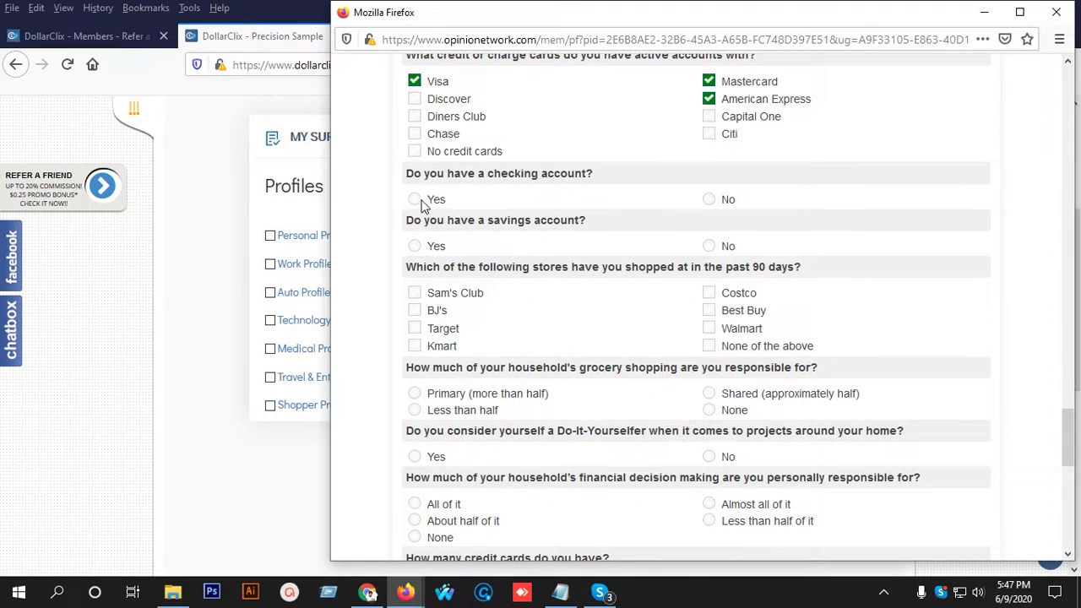
left_click(416, 247)
scroll(417, 250, "down", 1)
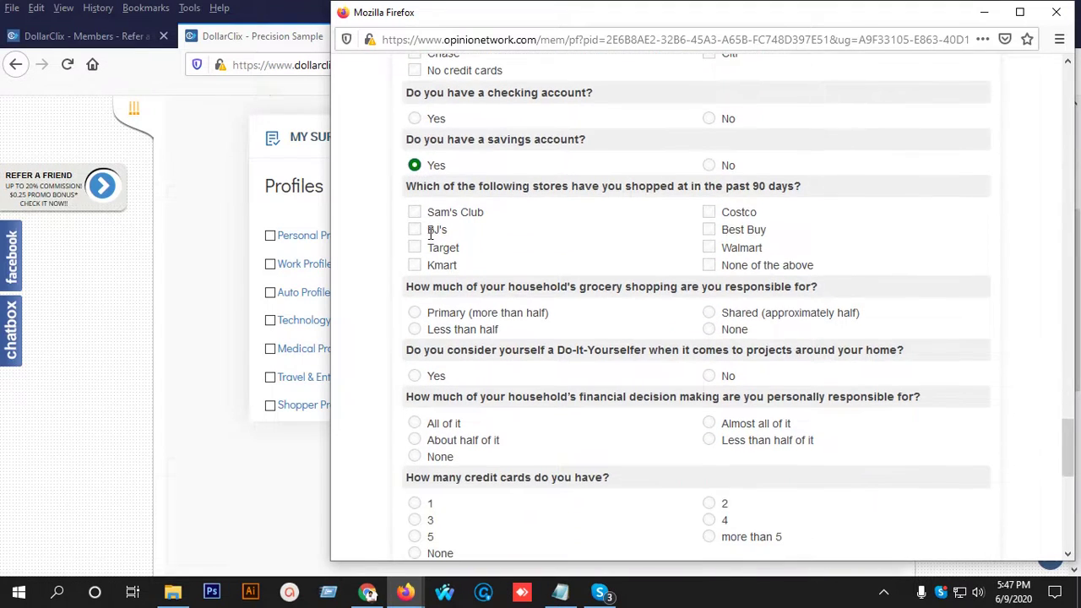
left_click(415, 248)
left_click(415, 265)
left_click(709, 248)
left_click(710, 212)
Set grocery shopping responsibility to Primary (more than half), Do-It-Yourselfer to Yes, and financial decision making to All of it
scroll(591, 246, "down", 2)
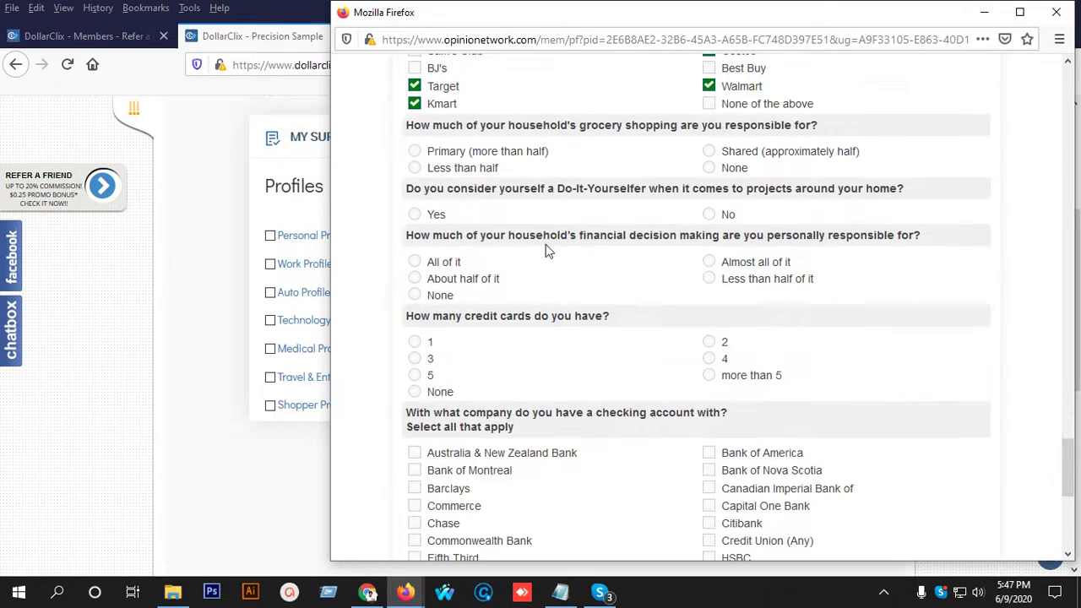
left_click(415, 151)
left_click(415, 215)
left_click(414, 263)
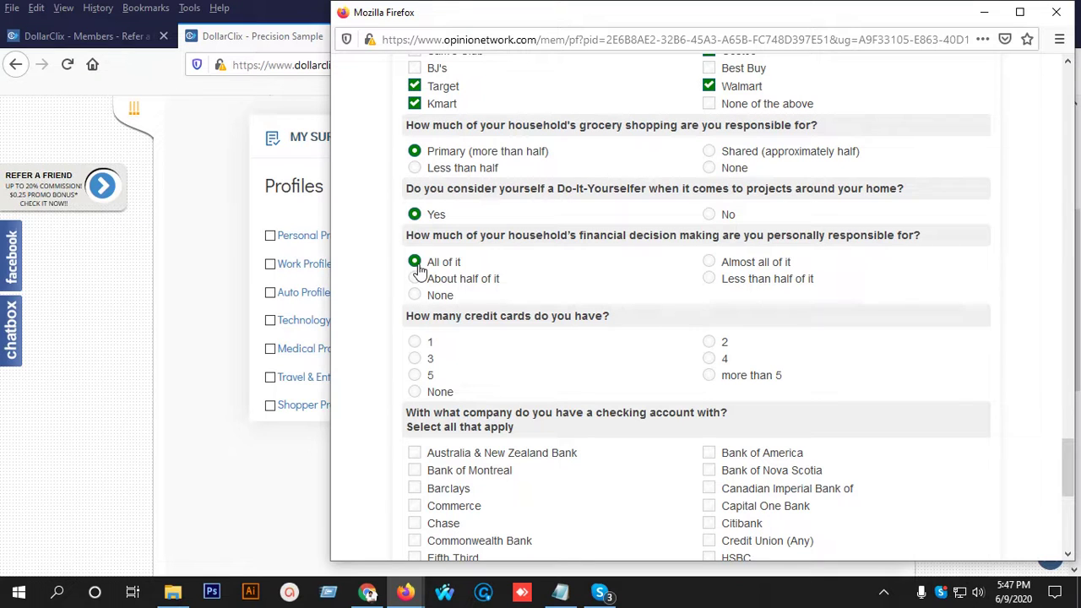
Set the number of credit cards to 3 and mark Capital One Bank and US Bank as the checking account companies
scroll(490, 279, "down", 3)
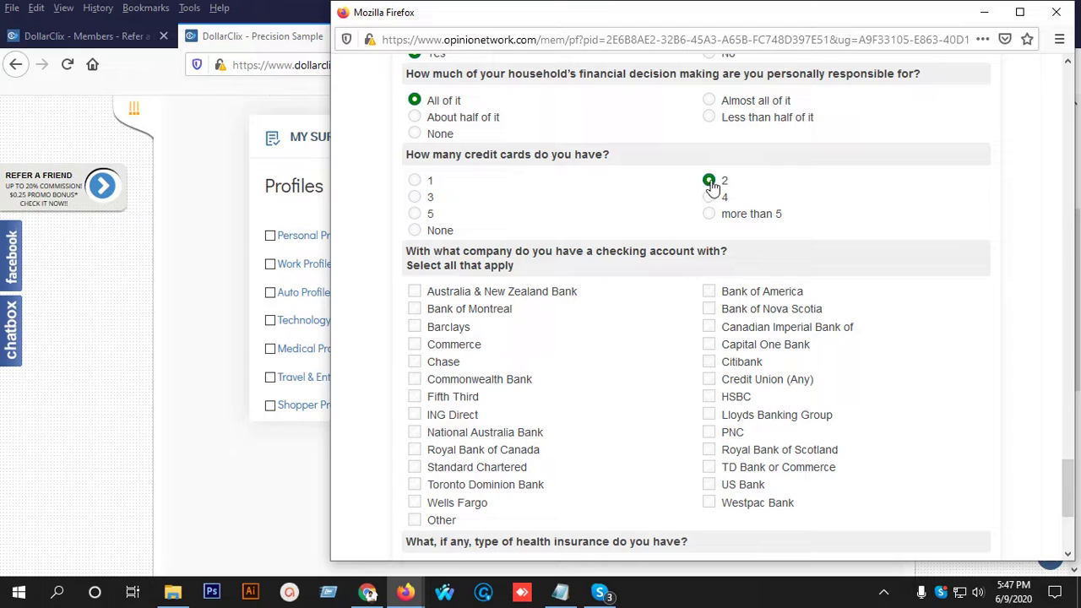
left_click(414, 197)
scroll(506, 220, "down", 2)
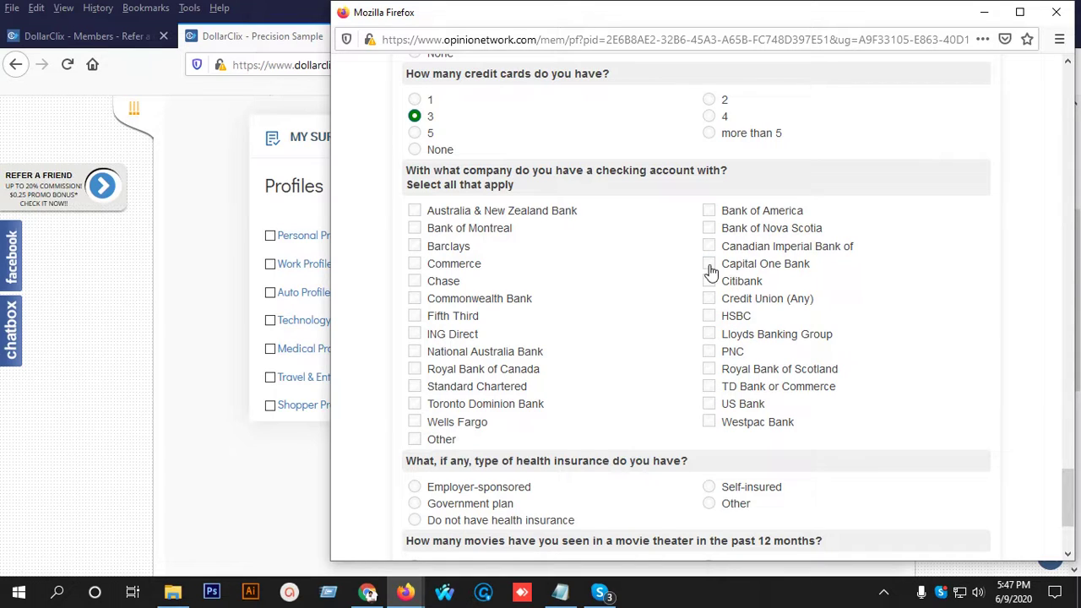
left_click(711, 406)
scroll(570, 332, "down", 4)
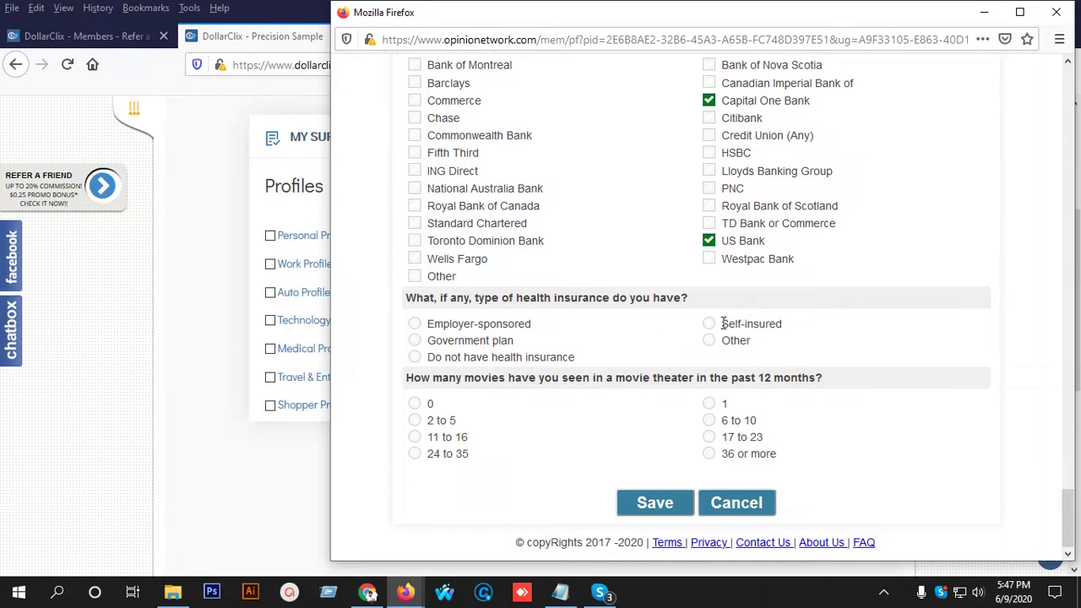
Set the health insurance type to Employer-sponsored and theater movies seen in the past 12 months to 11 to 16, and submit the questionnaire
left_click(415, 325)
left_click(651, 504)
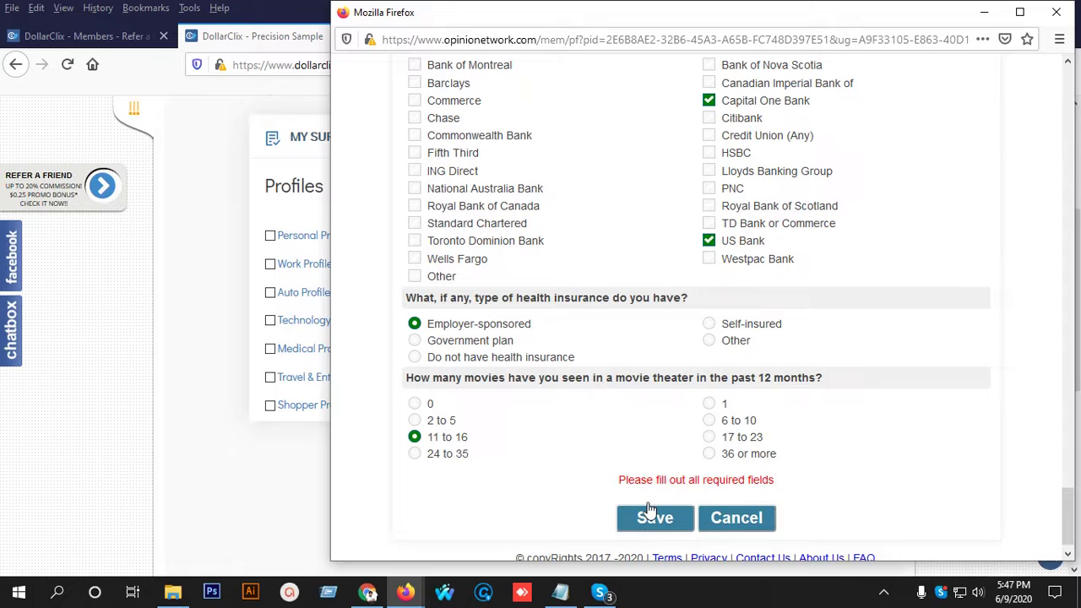
scroll(760, 490, "down", 1)
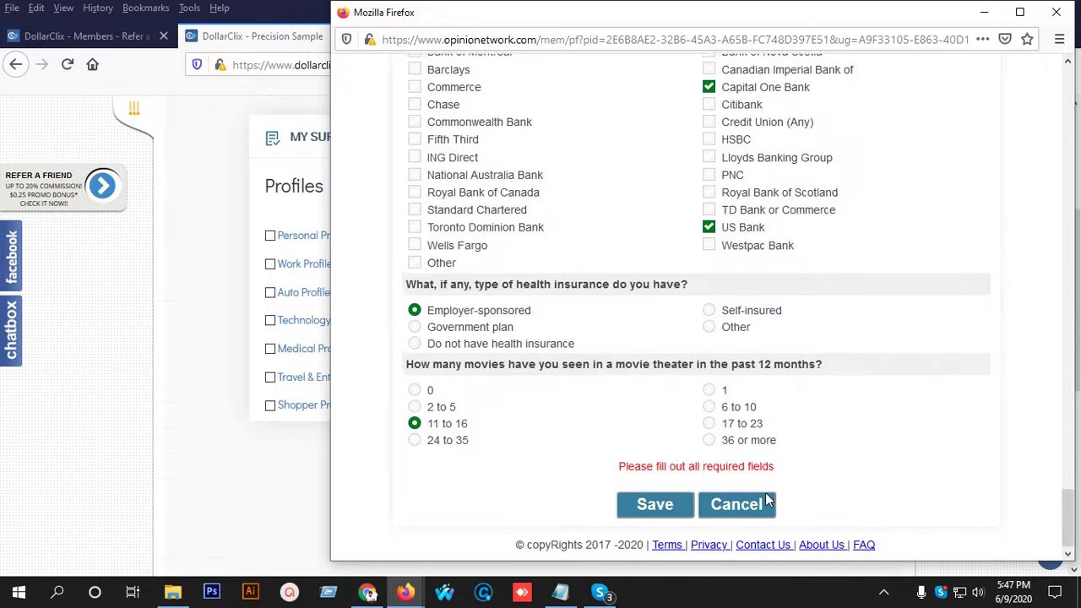
Find the unanswered checking account question, answer Yes to having a checking account, and submit the questionnaire again
scroll(671, 458, "up", 3)
scroll(671, 459, "down", 3)
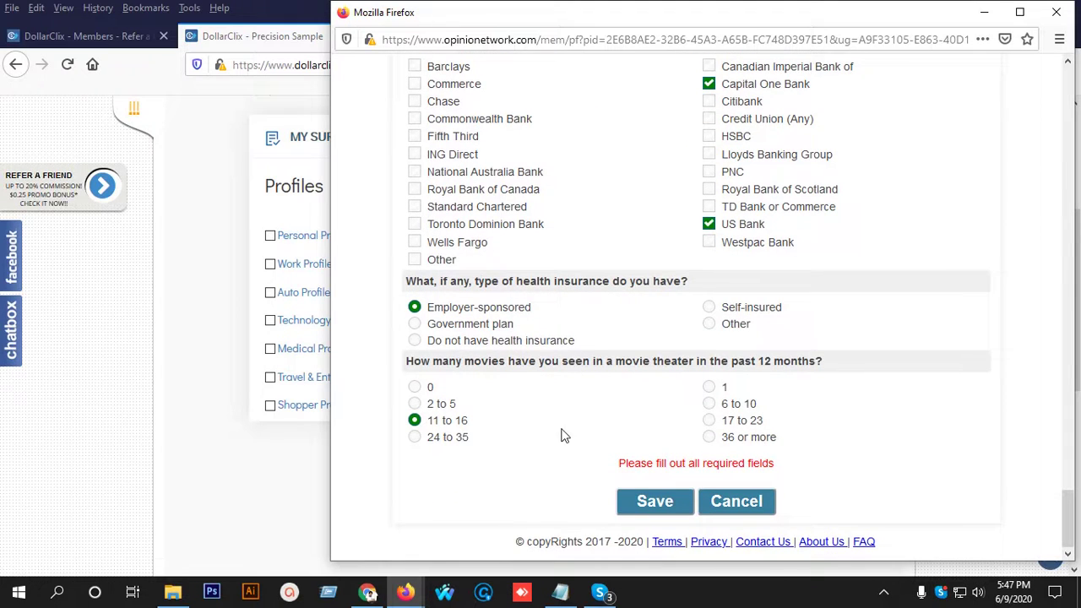
scroll(564, 435, "up", 6)
scroll(485, 262, "up", 2)
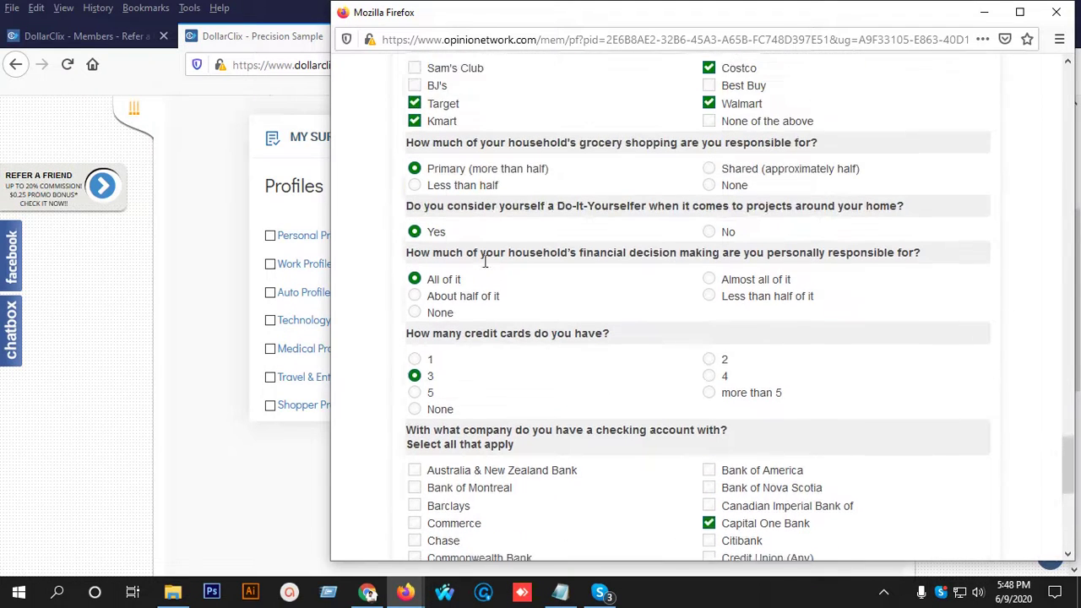
scroll(485, 262, "up", 5)
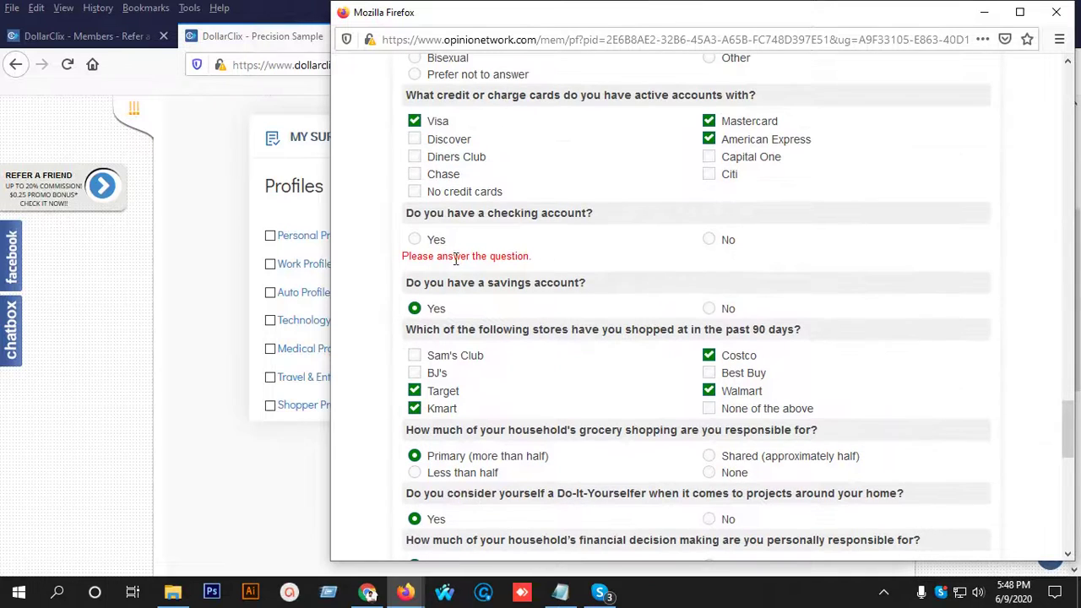
left_click(413, 242)
scroll(592, 380, "down", 12)
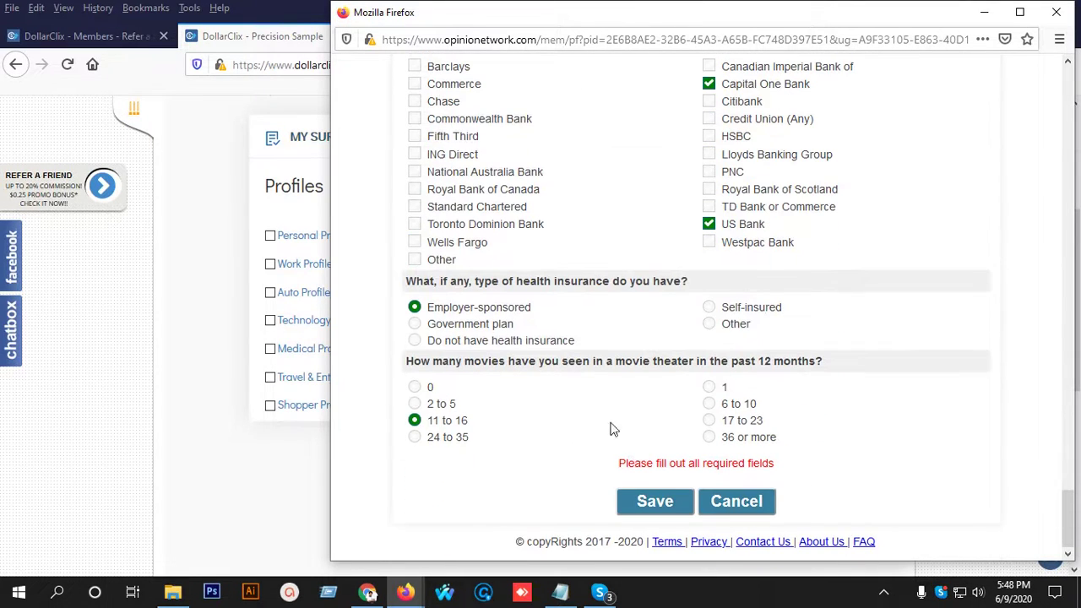
left_click(652, 505)
Answer No to the unanswered Hispanic/Latino descent question and save the Personal Profile
scroll(592, 423, "up", 20)
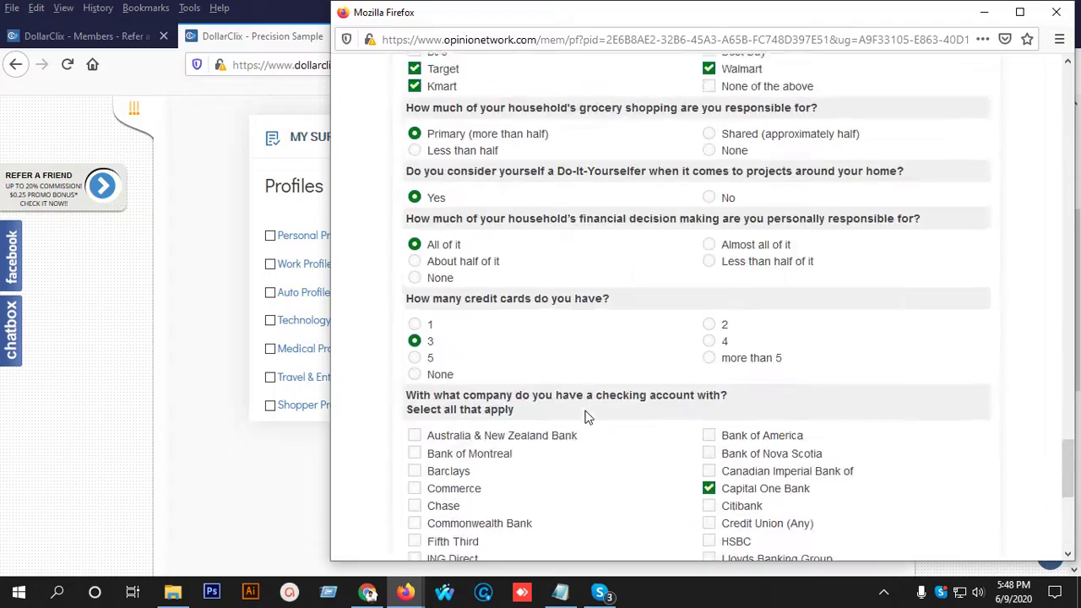
scroll(589, 416, "up", 20)
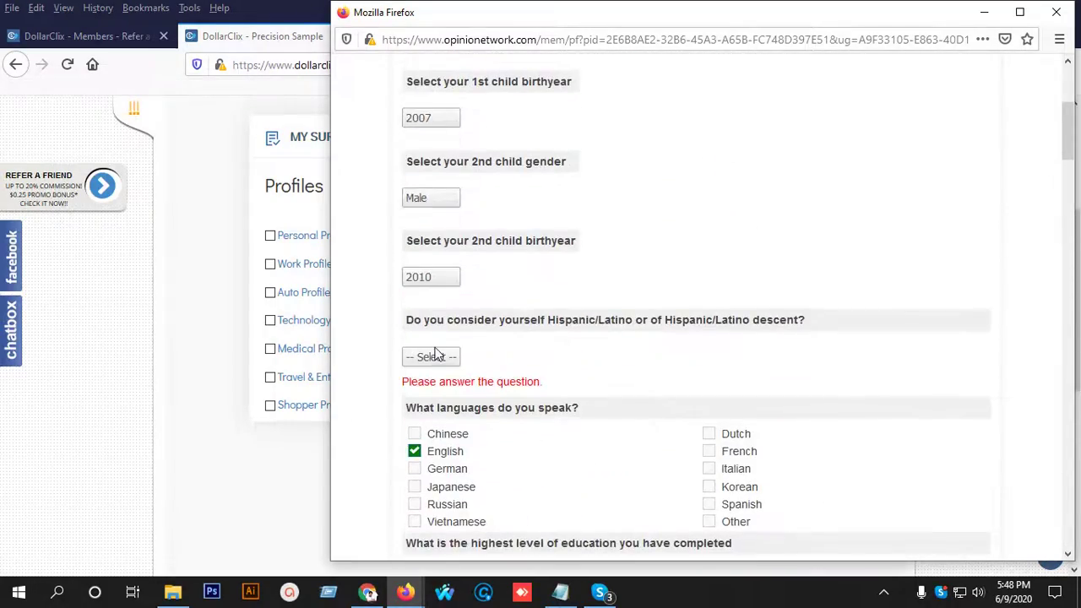
scroll(608, 357, "down", 2)
left_click(441, 273)
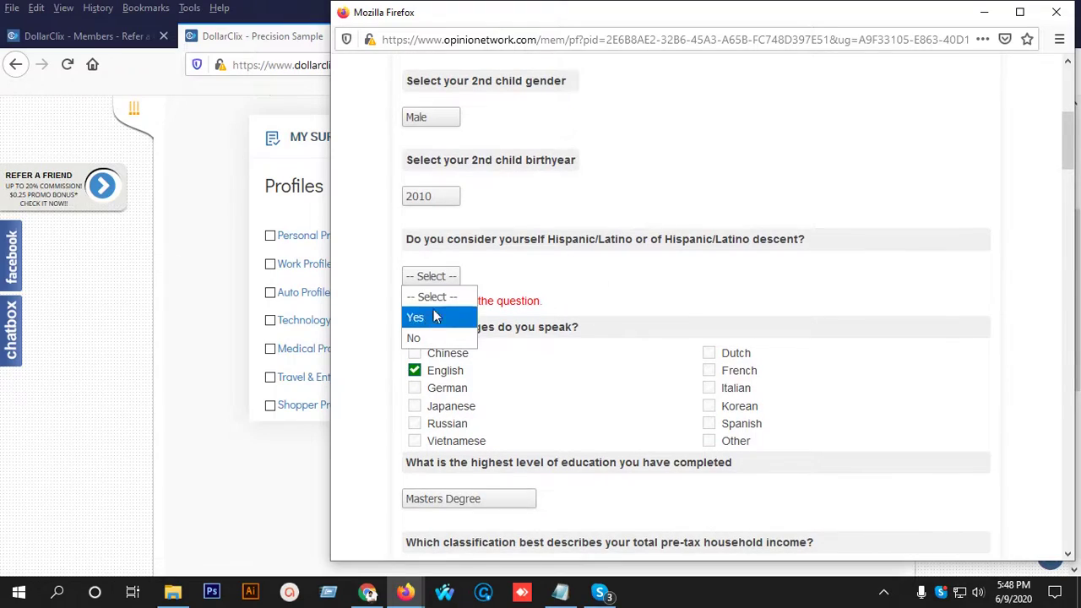
left_click(413, 338)
scroll(637, 391, "down", 15)
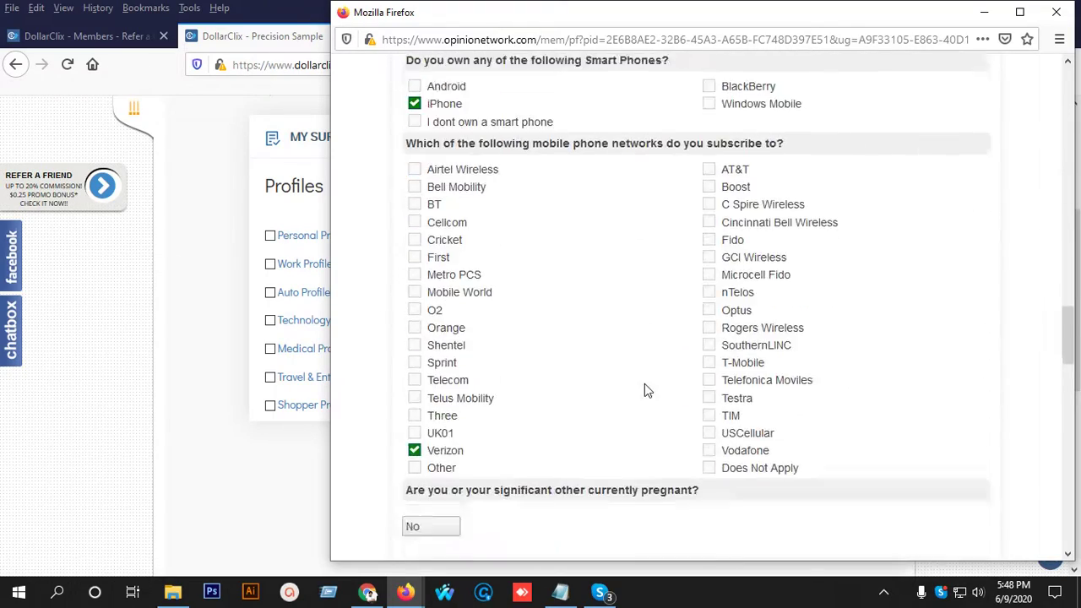
scroll(645, 387, "down", 15)
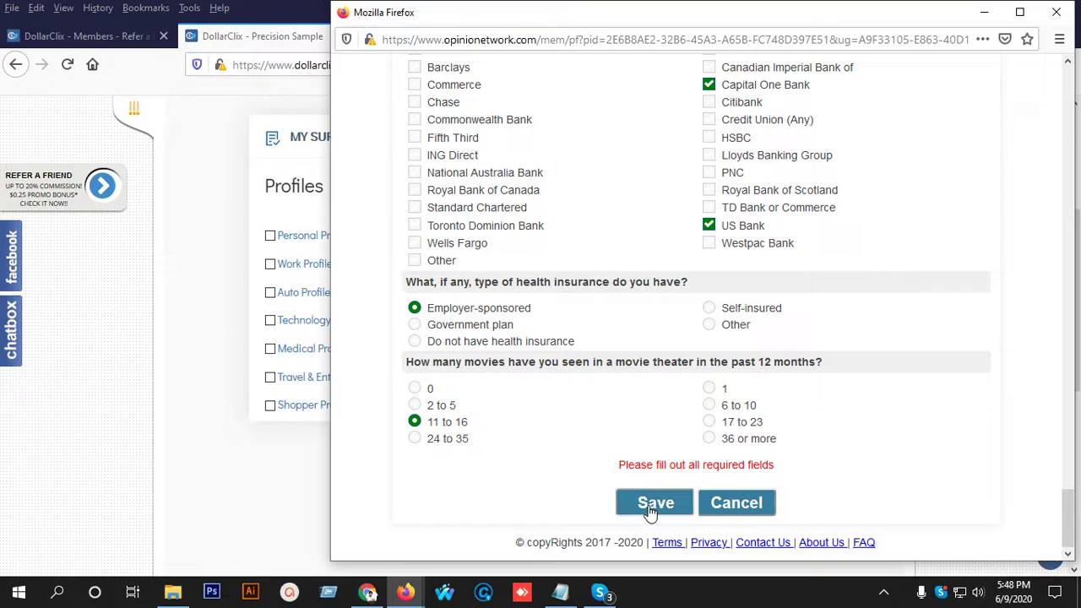
left_click(651, 505)
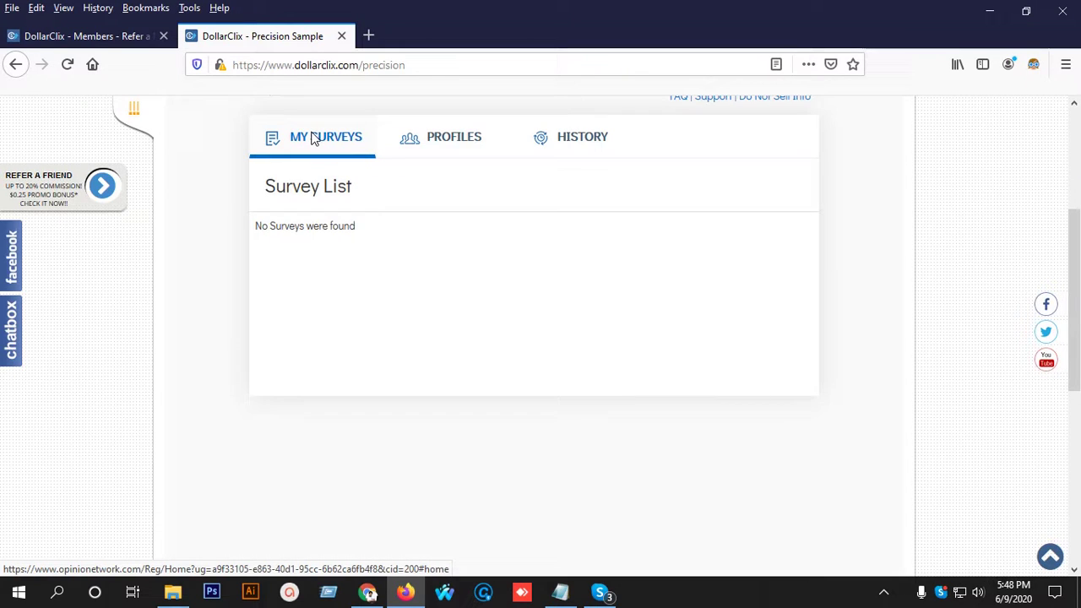
Open the Work Profile questionnaire from the profile list and set the current employment status to Employed full-time
left_click(454, 145)
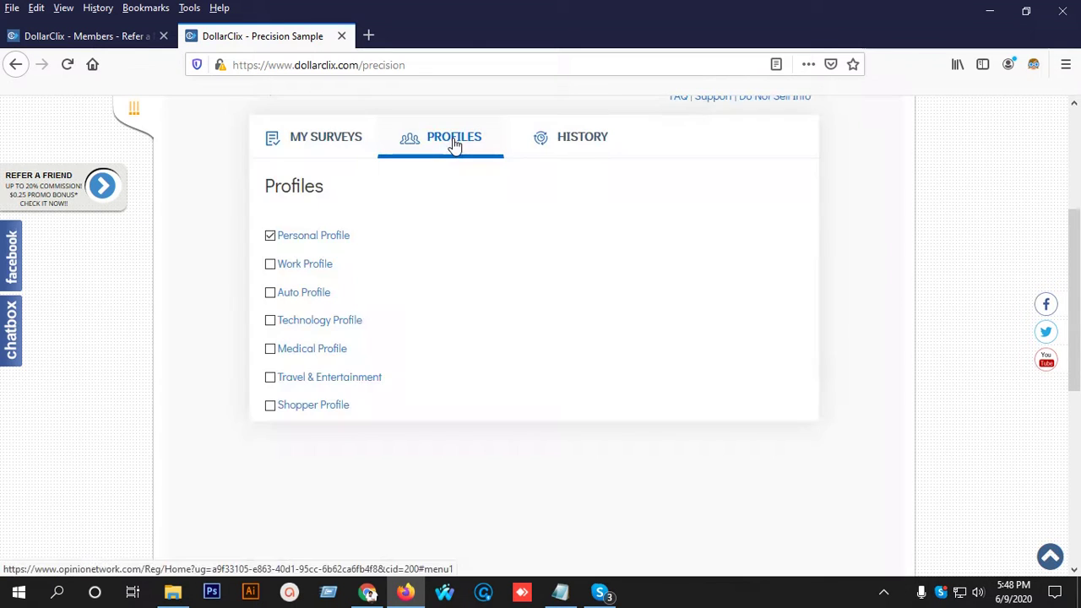
left_click(297, 266)
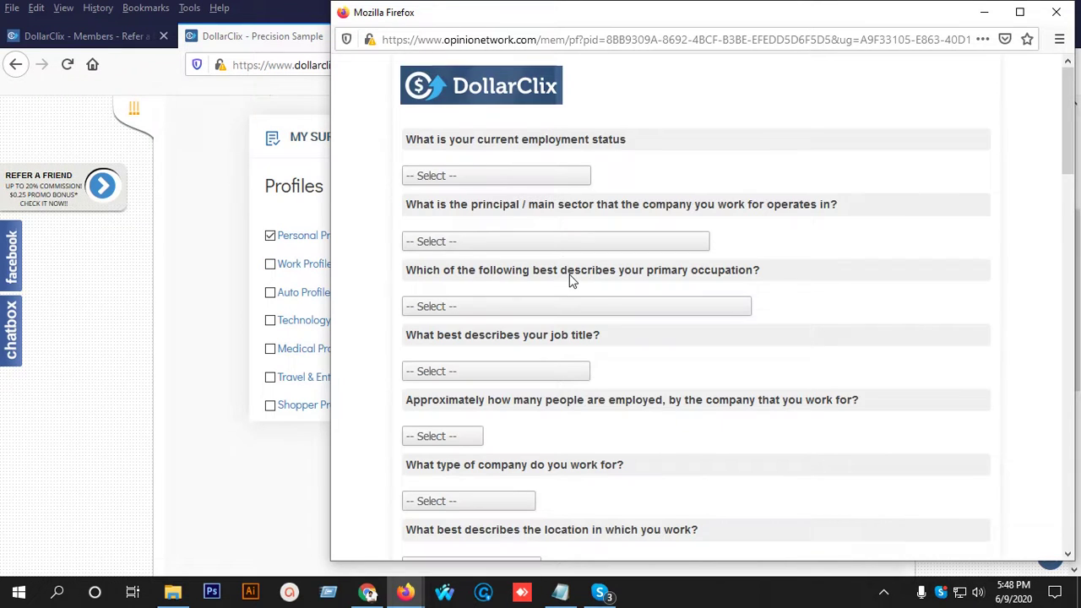
left_click(479, 176)
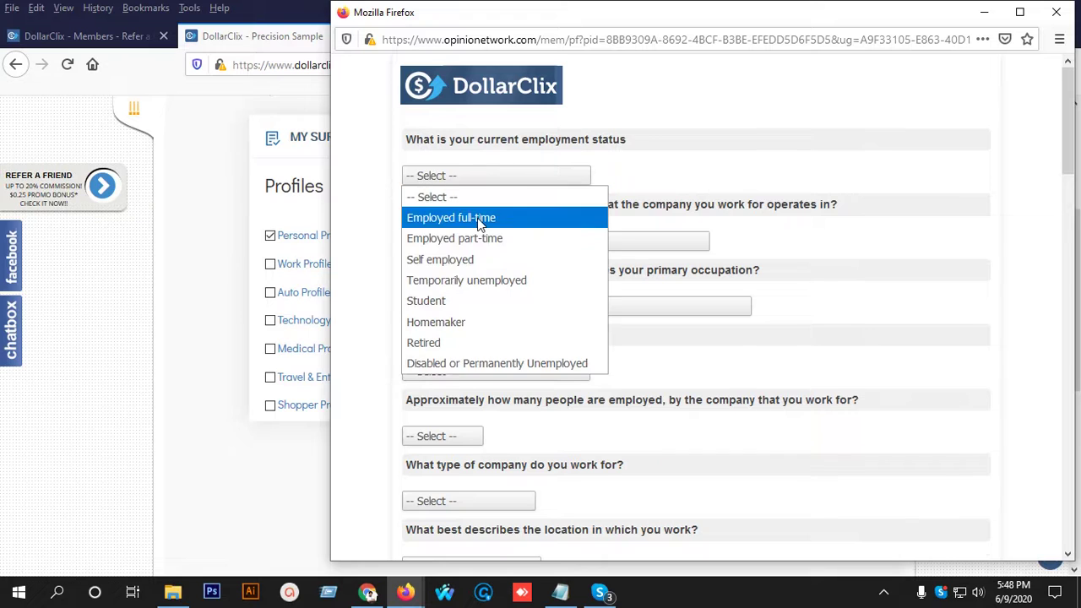
left_click(473, 217)
Set the main sector the company operates in to Technology Services (Computers, Software, Etc.)
left_click(469, 256)
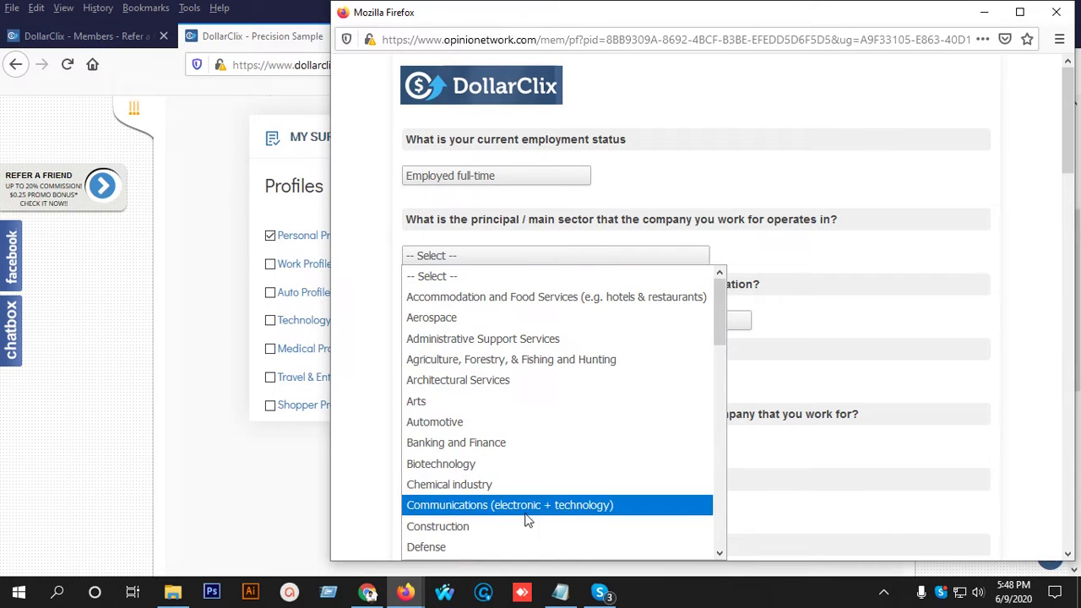
scroll(558, 482, "down", 2)
scroll(574, 432, "down", 5)
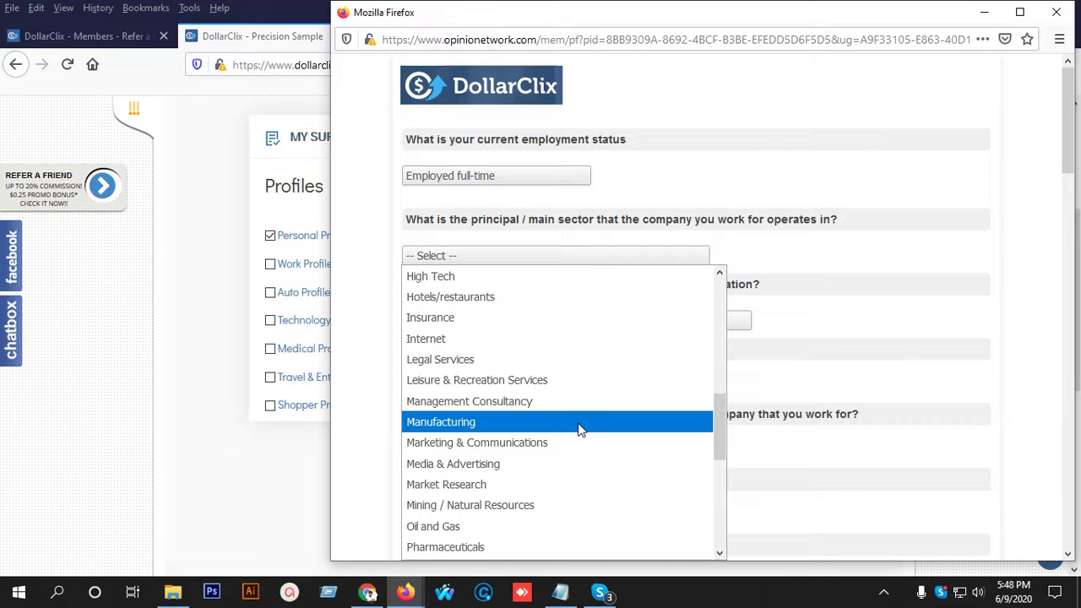
scroll(581, 426, "down", 2)
scroll(583, 422, "down", 2)
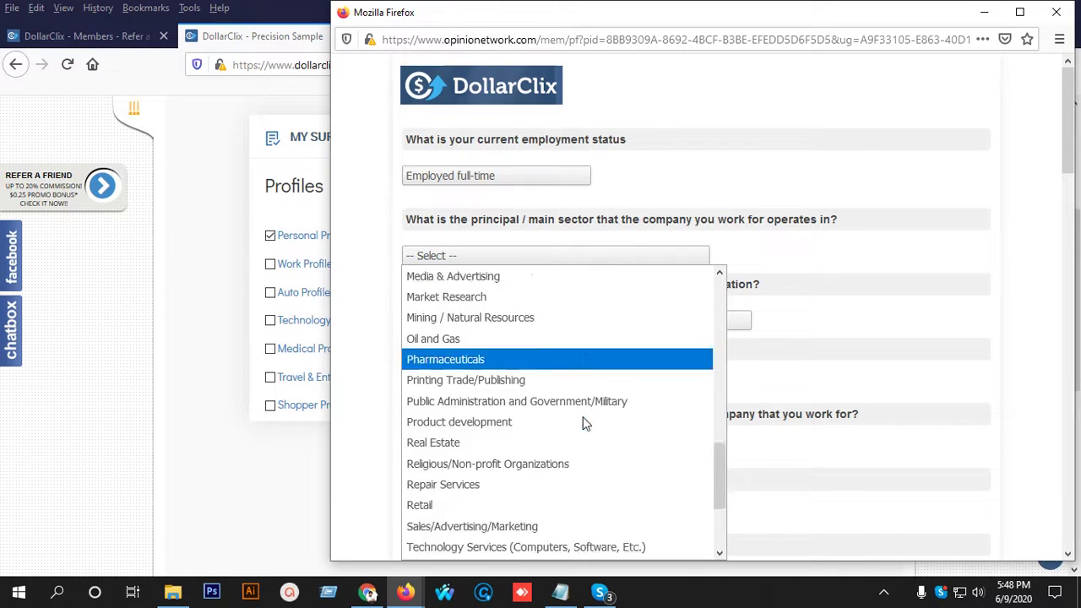
left_click(557, 486)
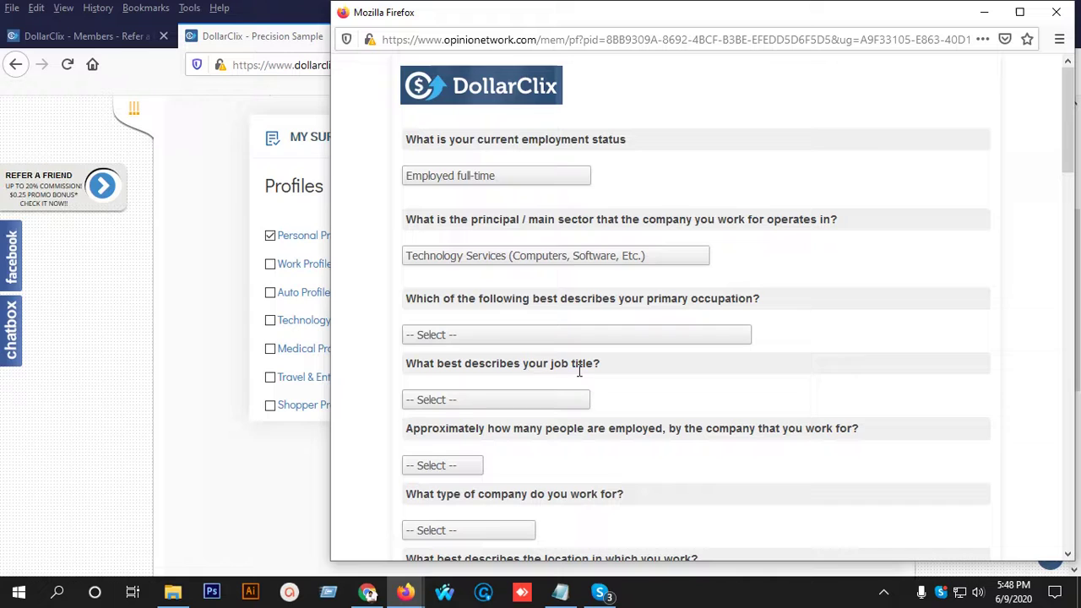
Look through the primary occupation options and choose Programmer/Software Developer
left_click(456, 338)
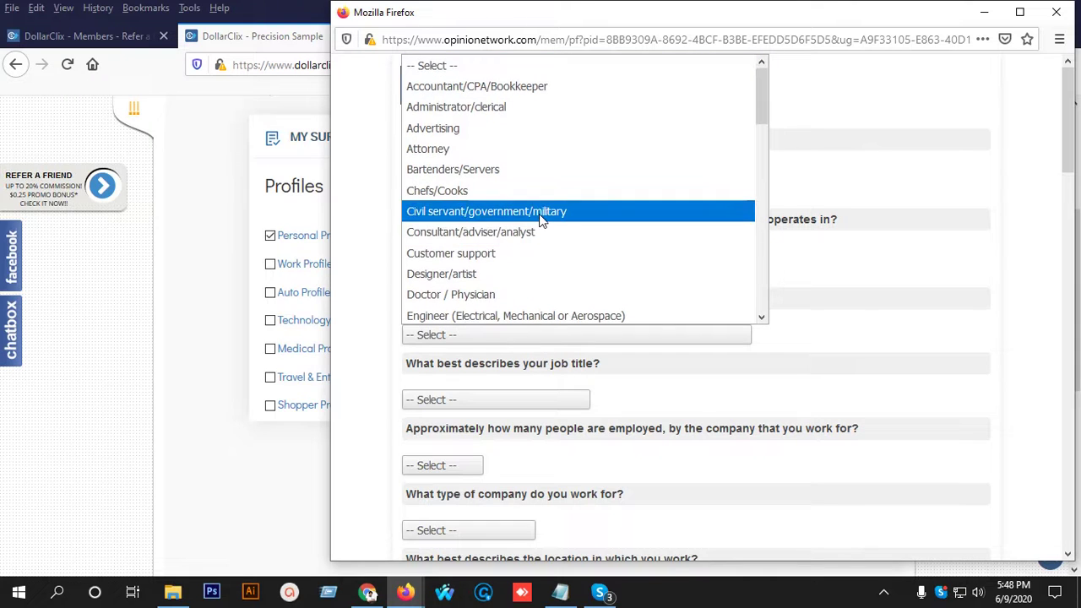
scroll(541, 220, "down", 1)
scroll(545, 219, "down", 3)
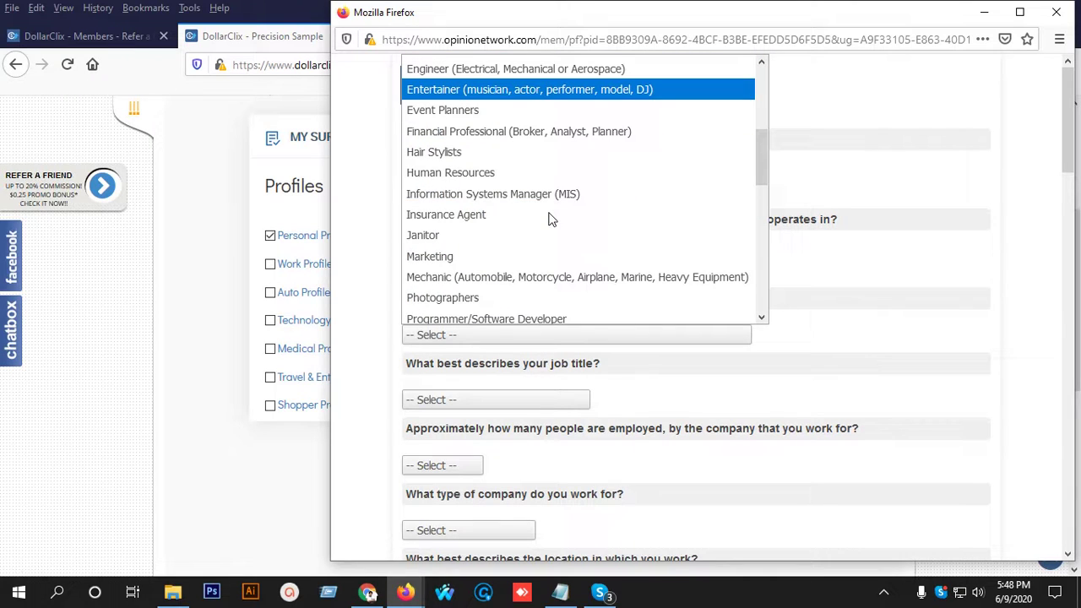
scroll(500, 210, "down", 2)
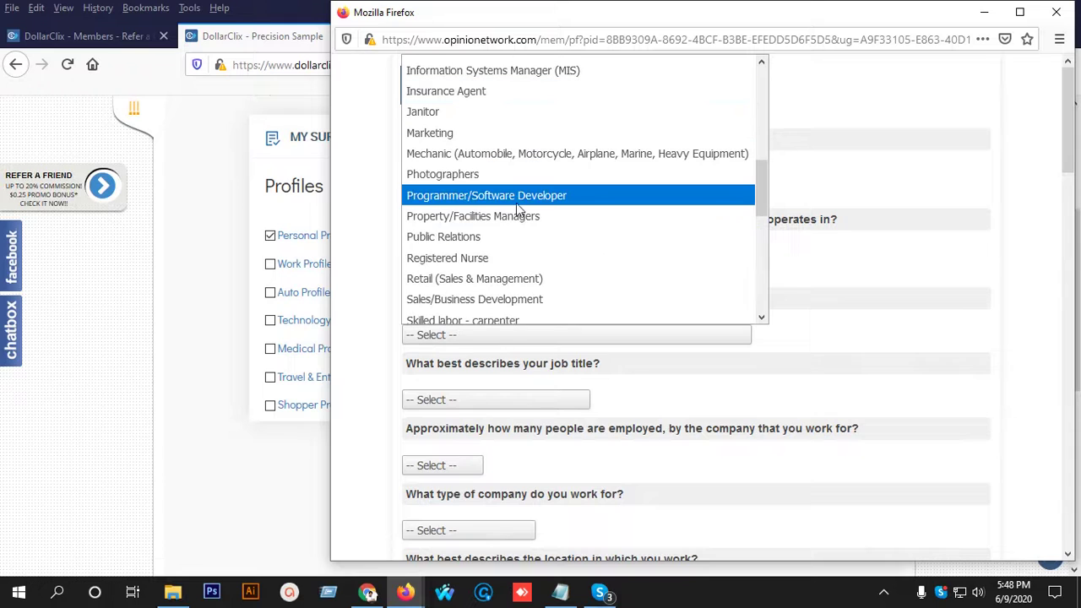
scroll(574, 237, "down", 2)
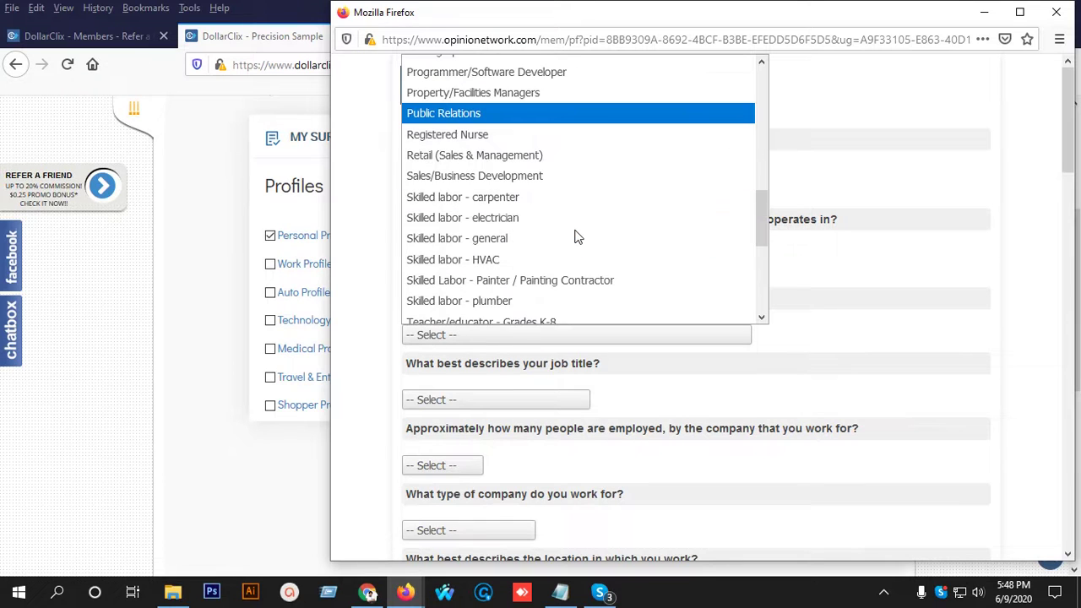
scroll(574, 238, "down", 3)
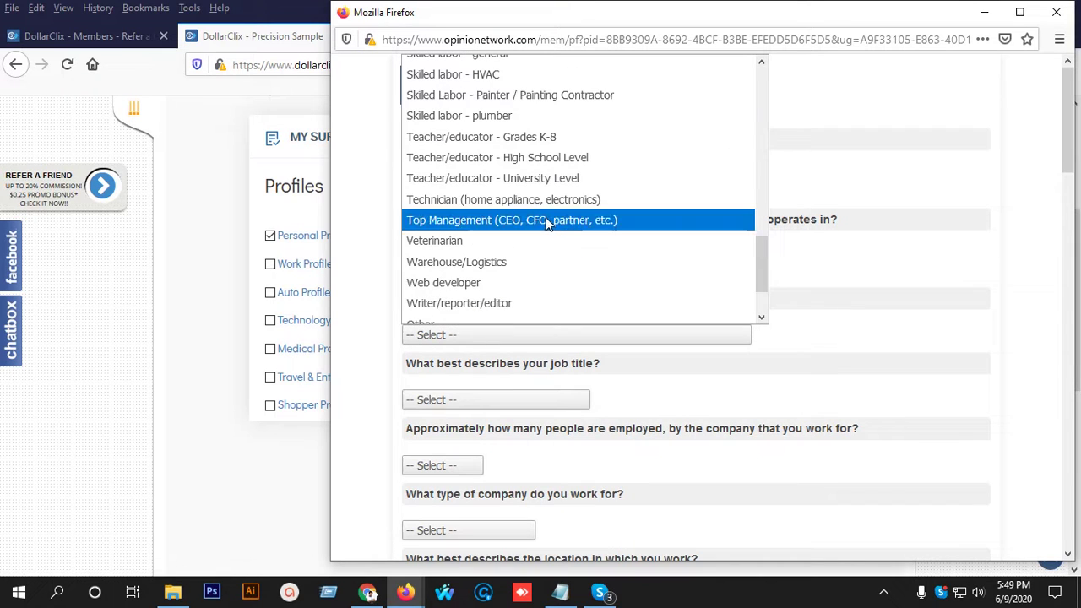
scroll(582, 196, "down", 2)
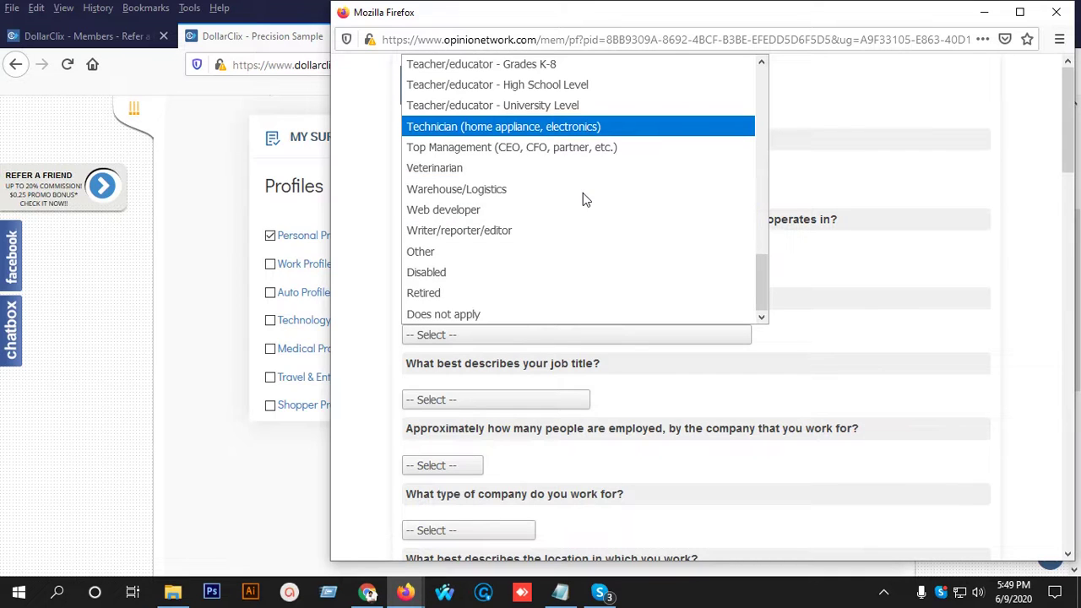
scroll(564, 255, "up", 1)
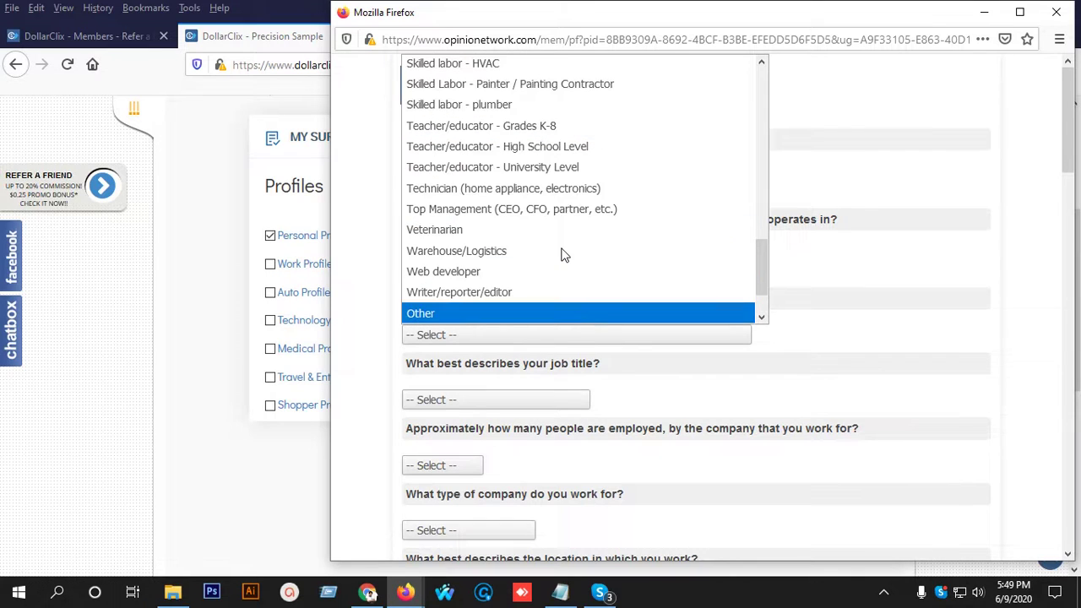
scroll(565, 255, "up", 5)
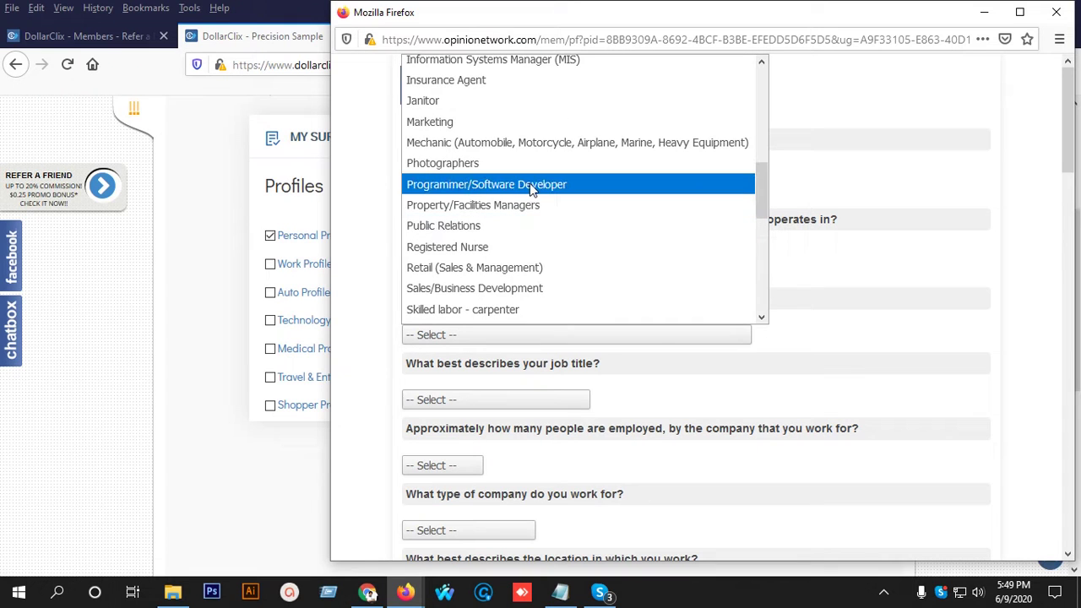
left_click(530, 186)
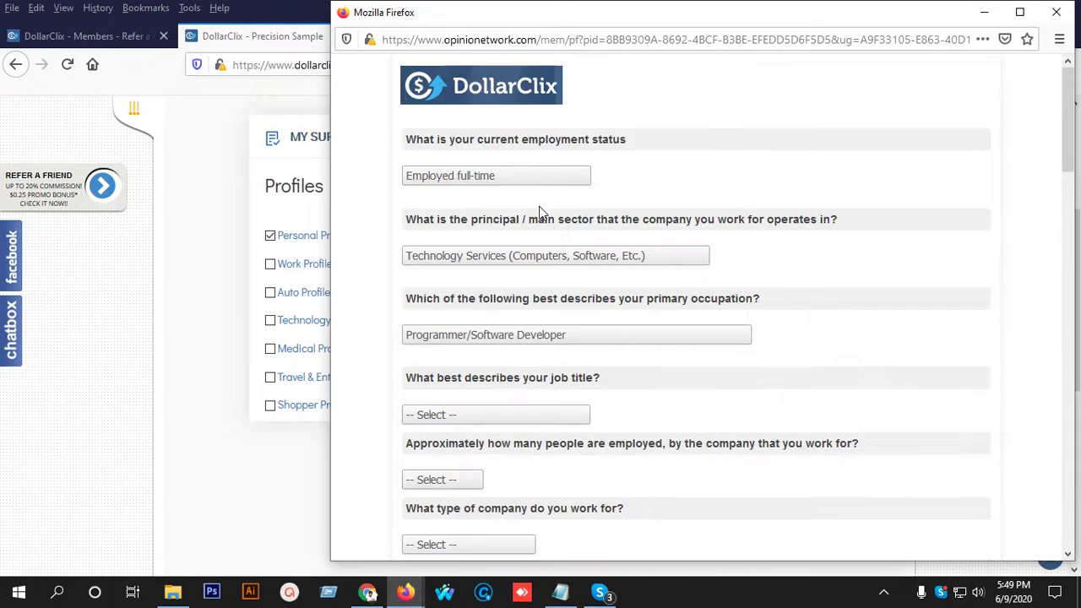
Set the job title to General Manager and the number of people employed by the company to 101 - 500
scroll(618, 236, "down", 3)
left_click(464, 254)
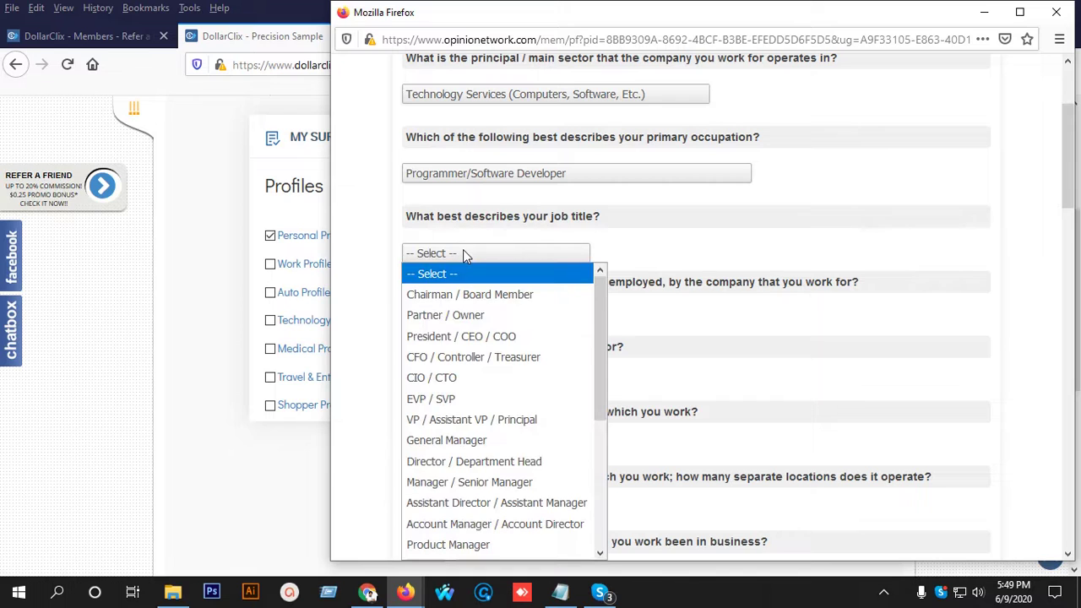
left_click(473, 440)
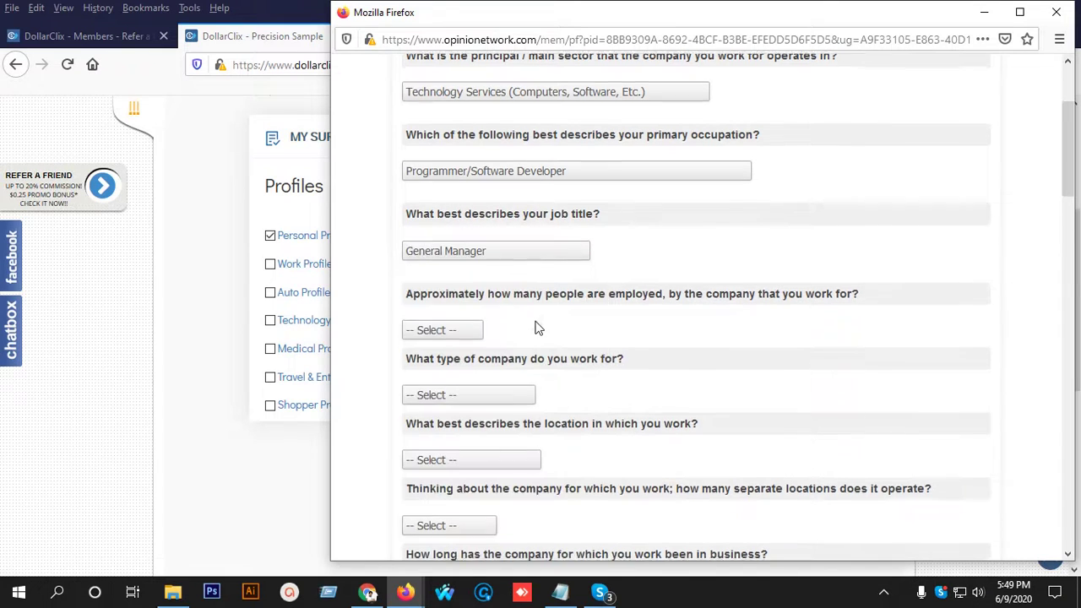
scroll(535, 326, "down", 3)
left_click(447, 171)
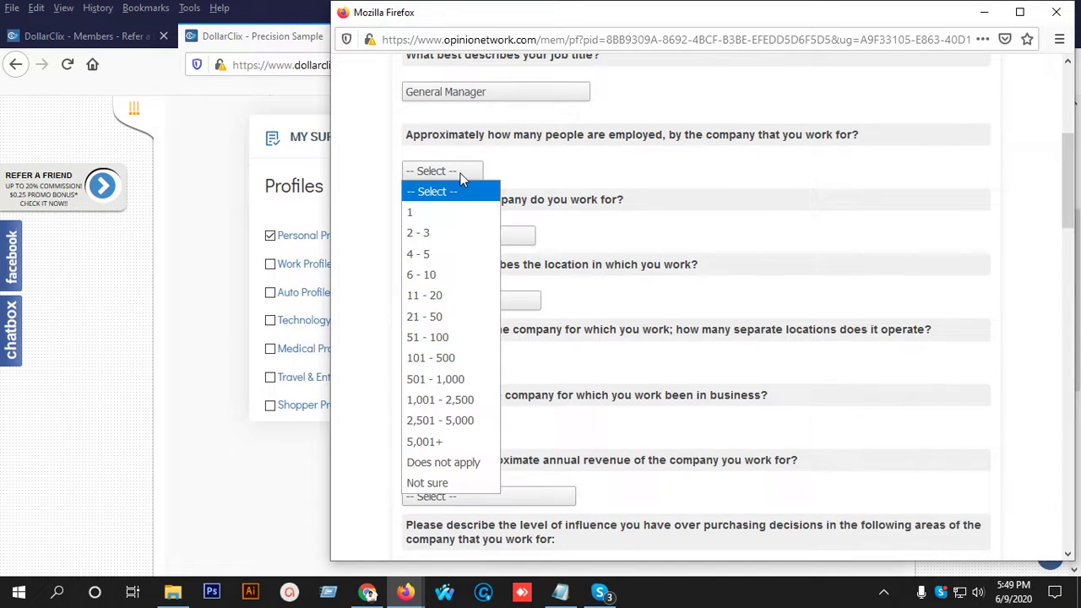
left_click(447, 357)
Set the company type to Privately owned company and the work location to Headquarters
left_click(469, 250)
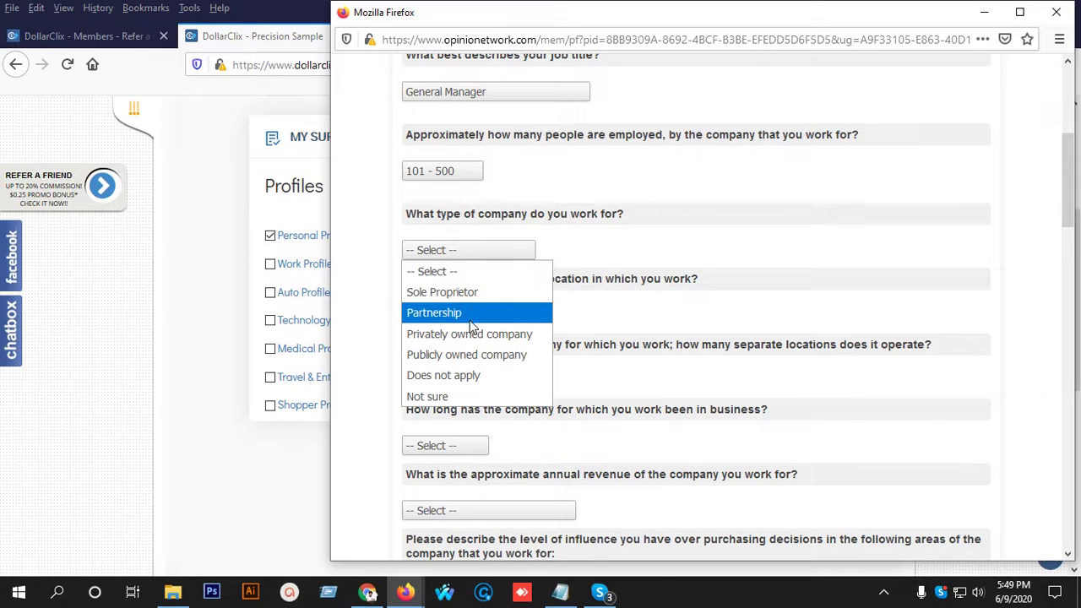
left_click(511, 338)
scroll(498, 296, "down", 2)
left_click(475, 251)
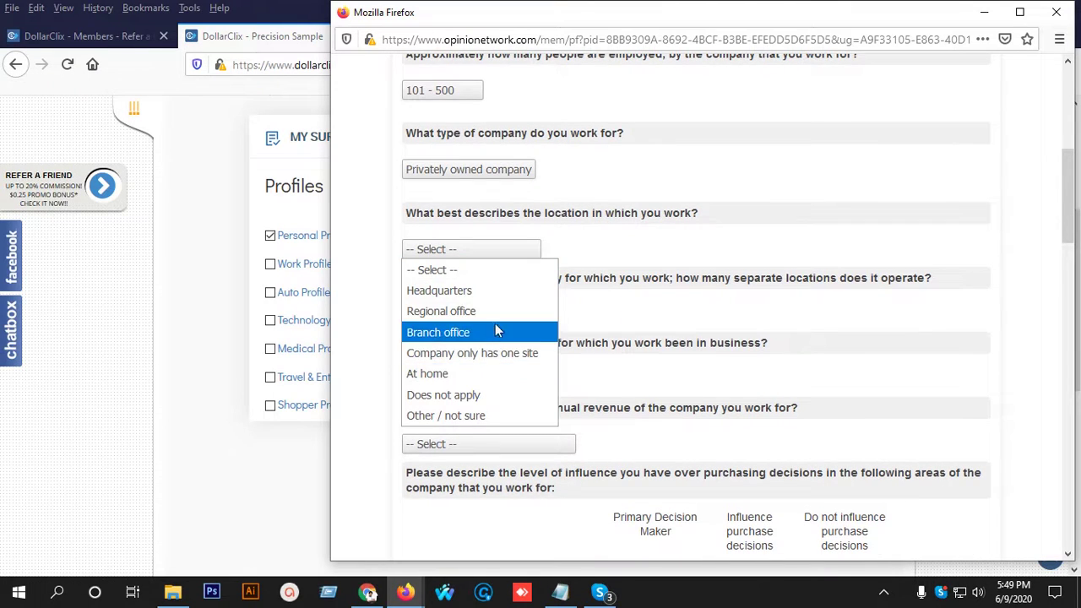
left_click(497, 300)
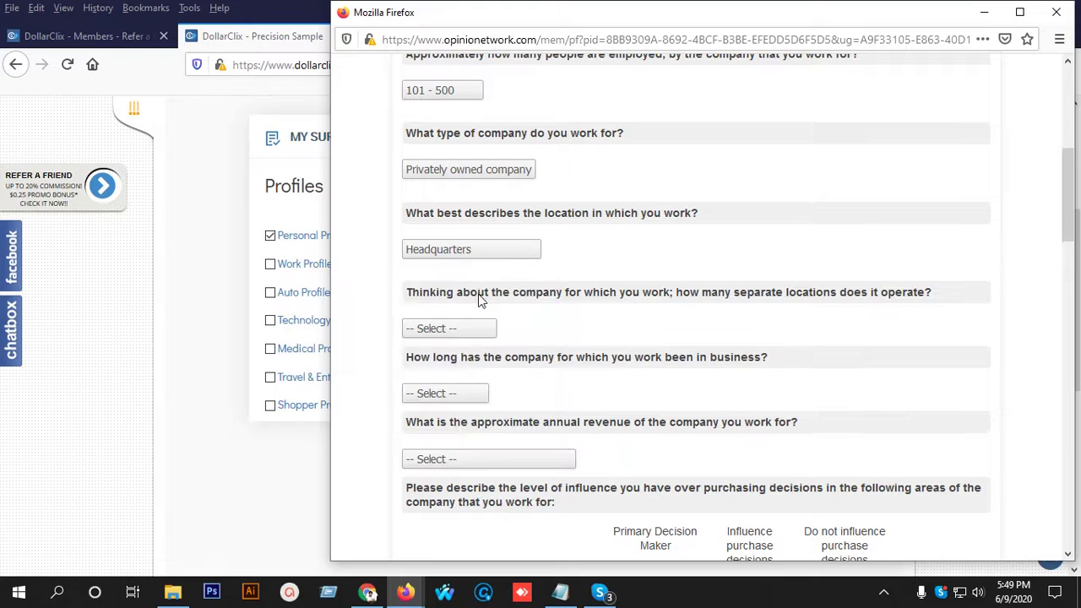
Set the number of separate company locations to 5 - 10 locations and the time in business to 6 - 10 years
scroll(481, 292, "down", 2)
left_click(457, 246)
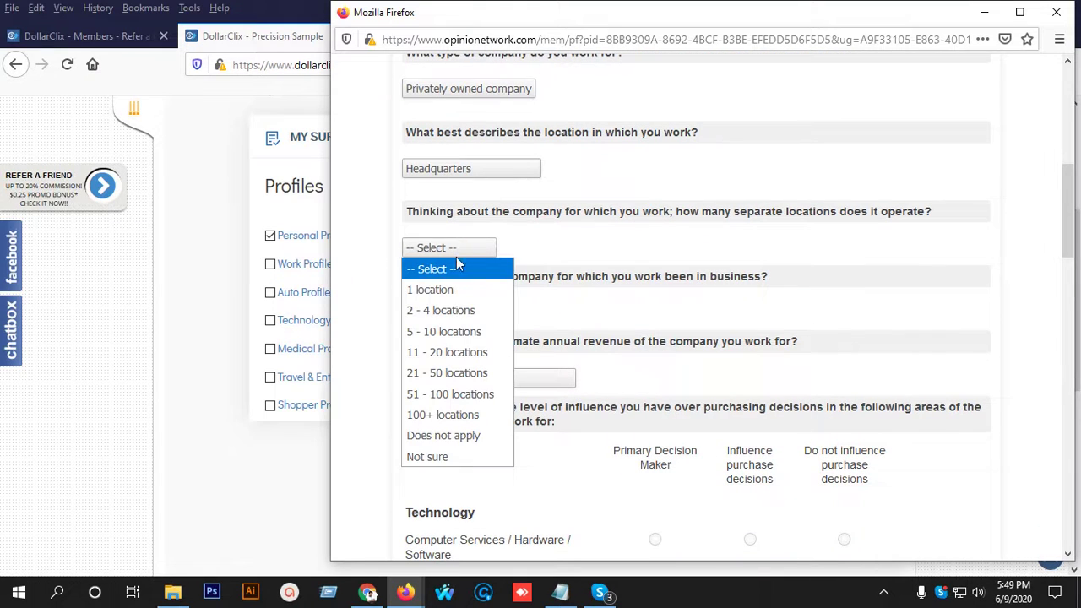
left_click(447, 334)
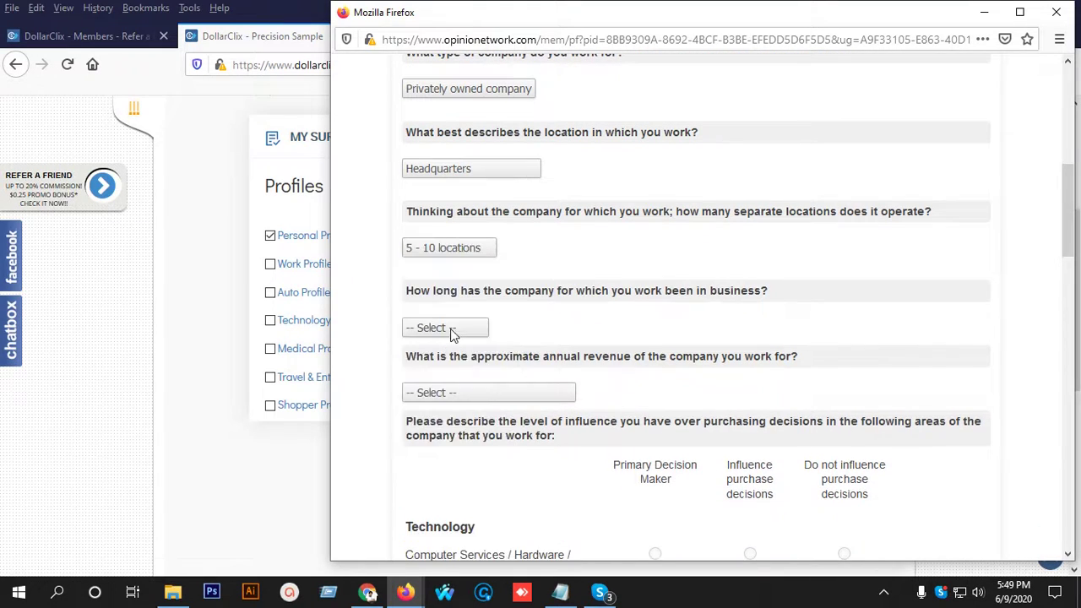
left_click(458, 325)
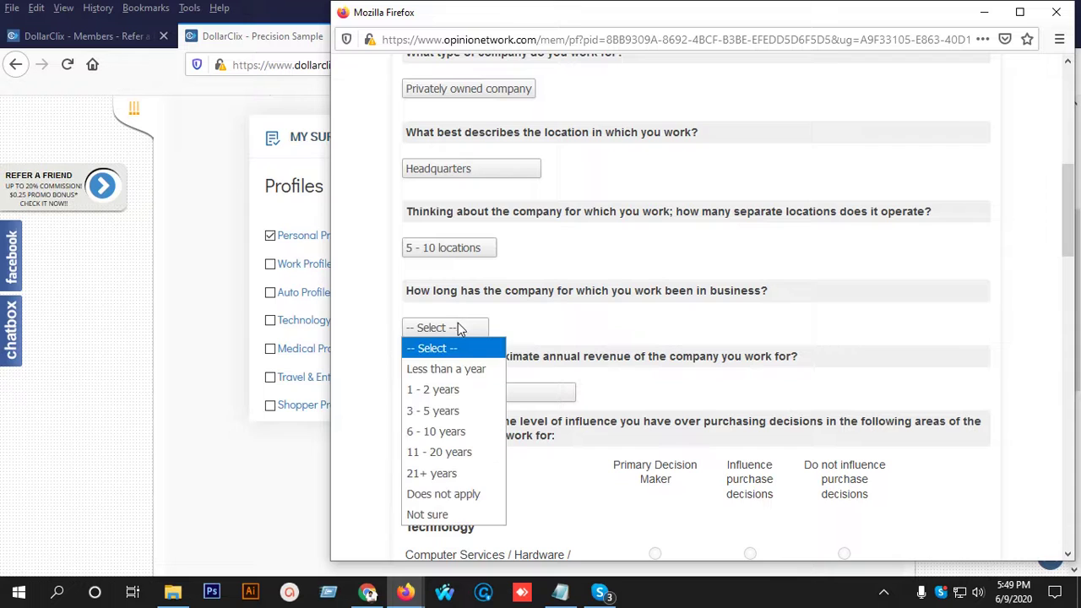
left_click(466, 433)
Set the company's approximate annual revenue to $5 Million - less than $10 Million
scroll(482, 269, "down", 3)
left_click(478, 243)
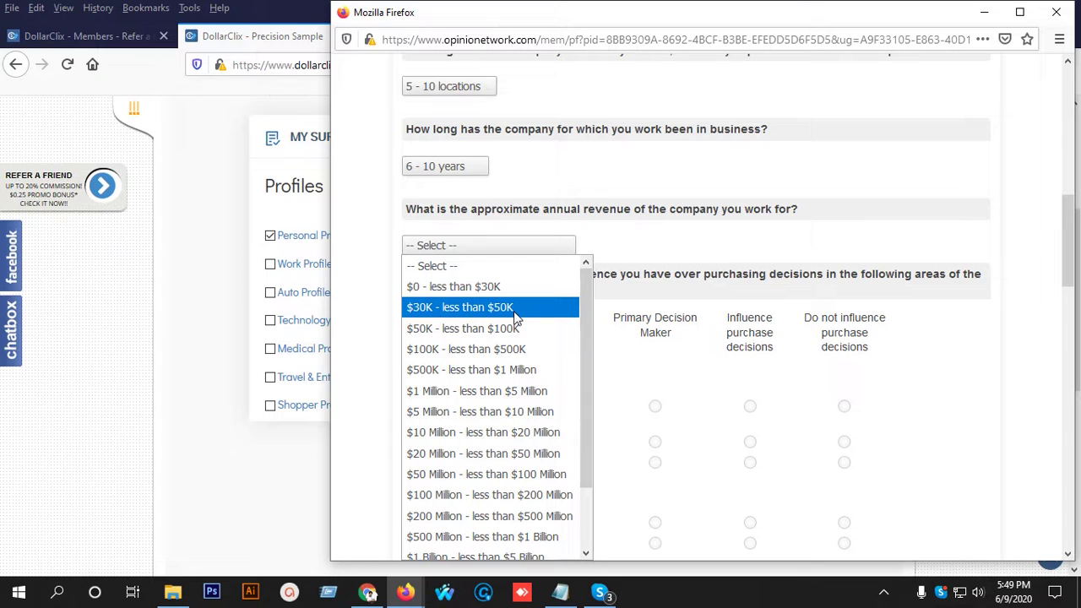
left_click(456, 414)
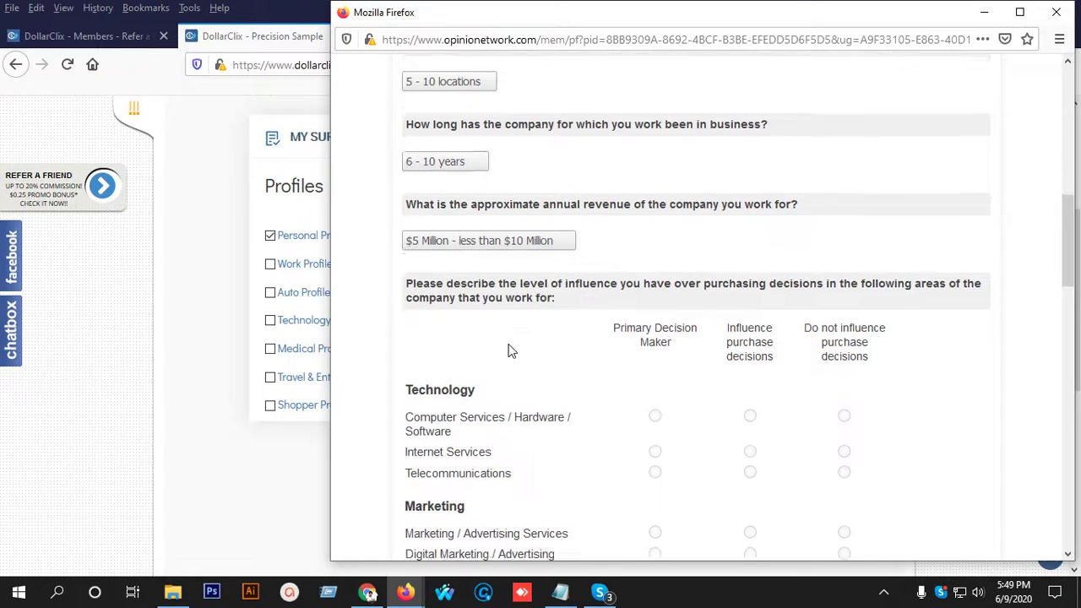
Mark Primary Decision Maker for all three Technology areas: Computer Services / Hardware / Software, Internet Services and Telecommunications
scroll(557, 312, "down", 3)
scroll(586, 284, "down", 2)
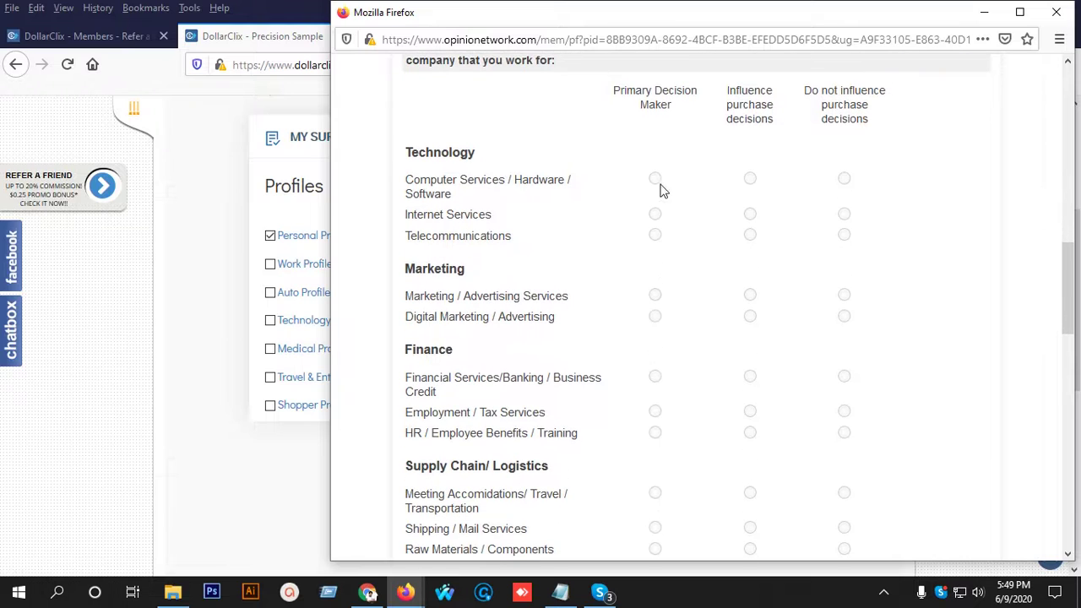
left_click(656, 214)
left_click(655, 237)
scroll(661, 179, "down", 2)
left_click(657, 105)
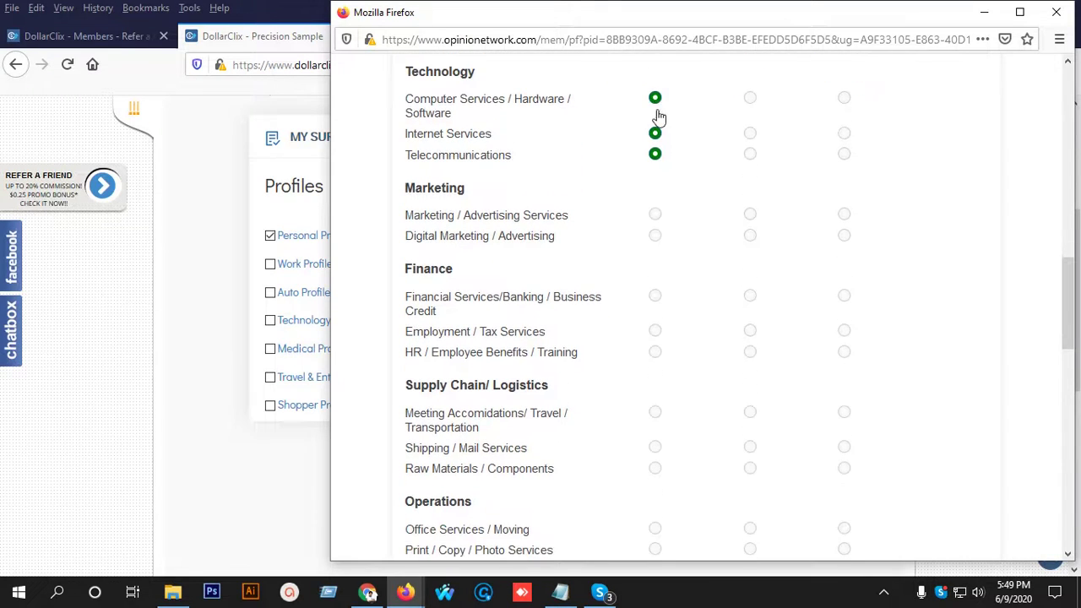
Mark Primary Decision Maker for both Marketing areas and all three Finance areas
left_click(655, 216)
left_click(655, 236)
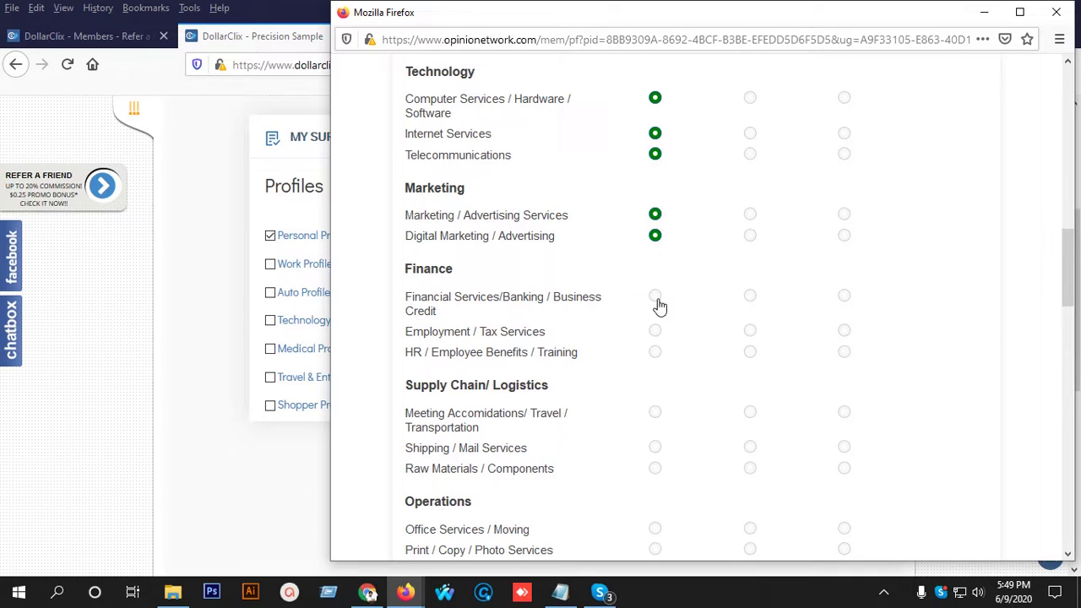
left_click(655, 297)
left_click(656, 331)
left_click(656, 352)
Mark Primary Decision Maker for every Supply Chain/ Logistics and Operations area, from Meeting Accommodations through Legal Services
scroll(655, 300, "down", 4)
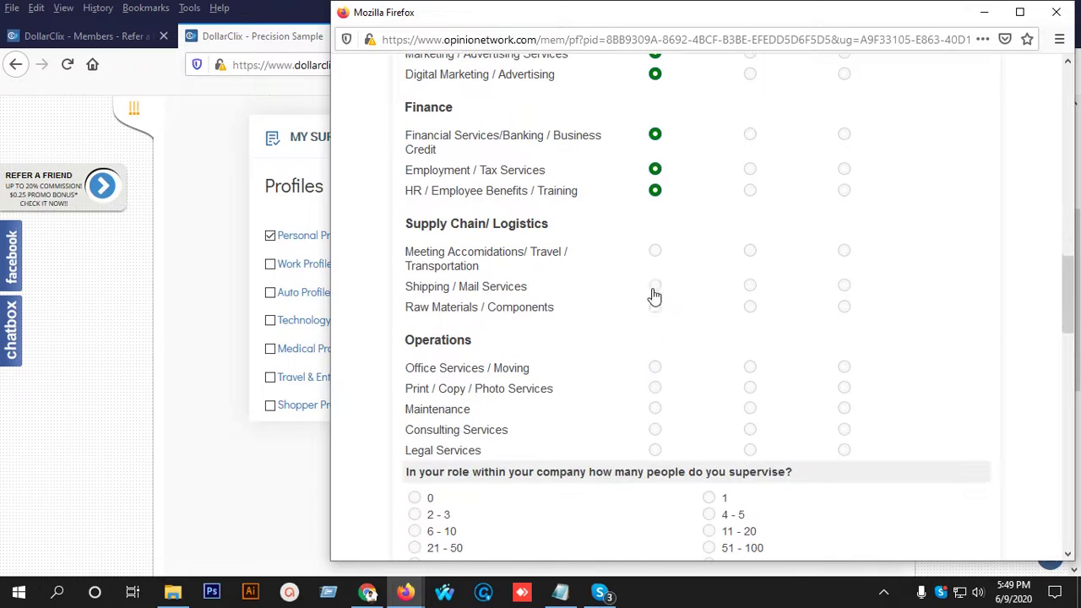
left_click(657, 250)
left_click(656, 287)
left_click(655, 306)
left_click(655, 367)
left_click(656, 387)
left_click(656, 408)
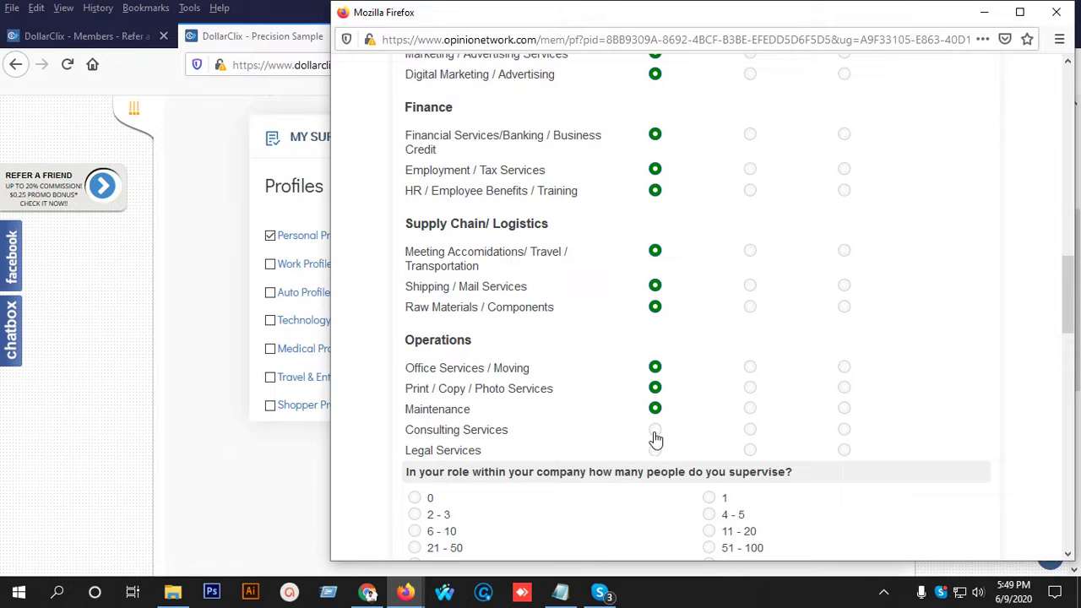
left_click(656, 429)
left_click(655, 450)
Set the number of people supervised to 21 - 50 and the company's total number of PCs to 101 - 1000
scroll(599, 389, "down", 6)
scroll(596, 387, "down", 2)
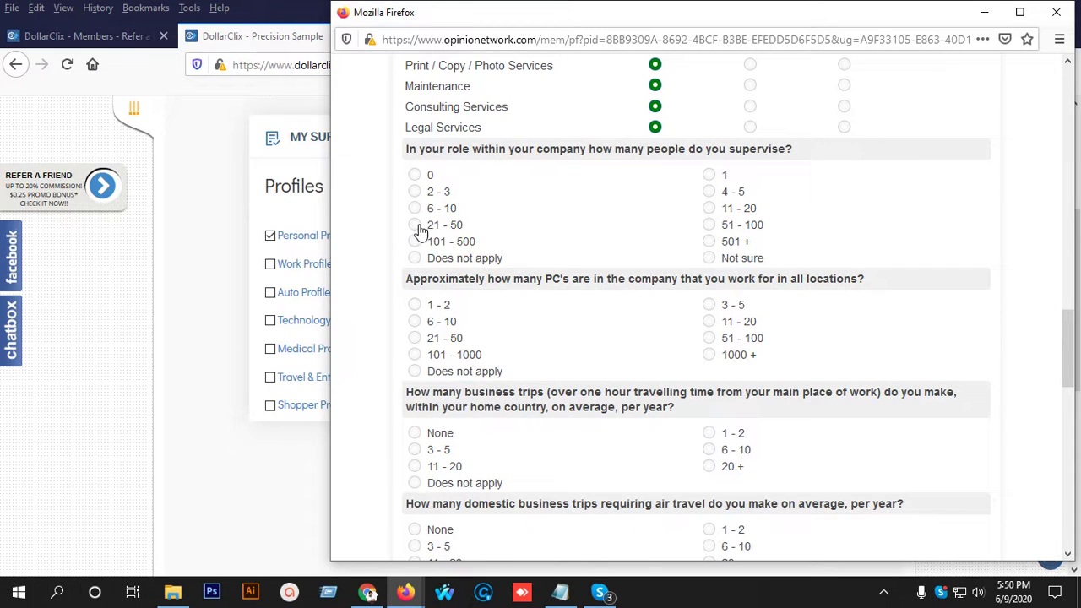
scroll(496, 171, "down", 4)
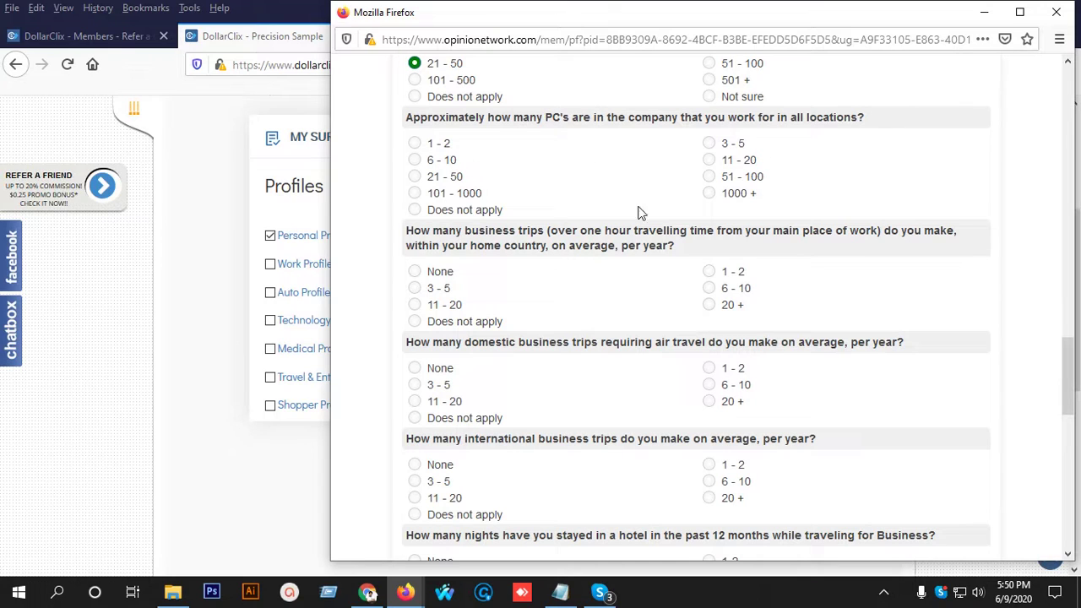
left_click(709, 177)
scroll(641, 183, "down", 3)
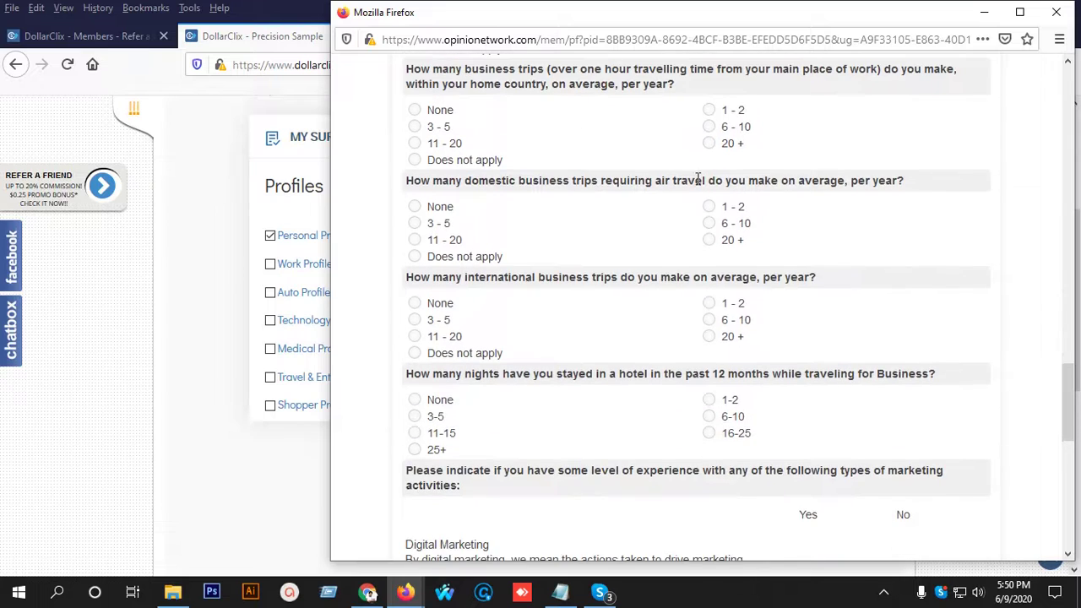
scroll(641, 182, "up", 3)
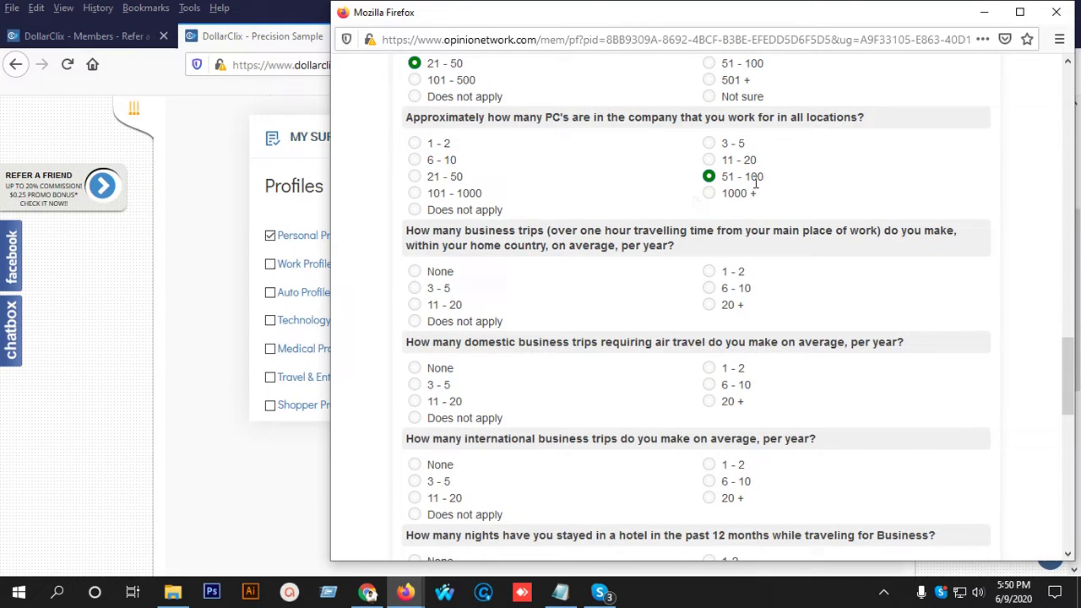
left_click(415, 193)
Answer 6 - 10 for both yearly business trips within the home country and domestic business trips requiring air travel
scroll(556, 193, "down", 2)
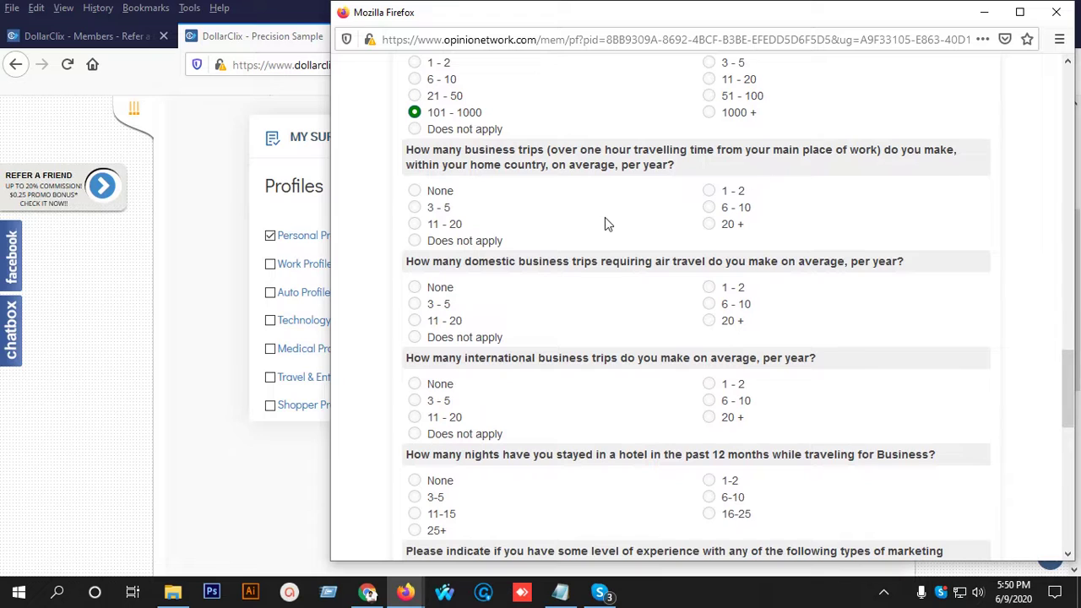
left_click(709, 208)
scroll(638, 215, "down", 4)
left_click(709, 144)
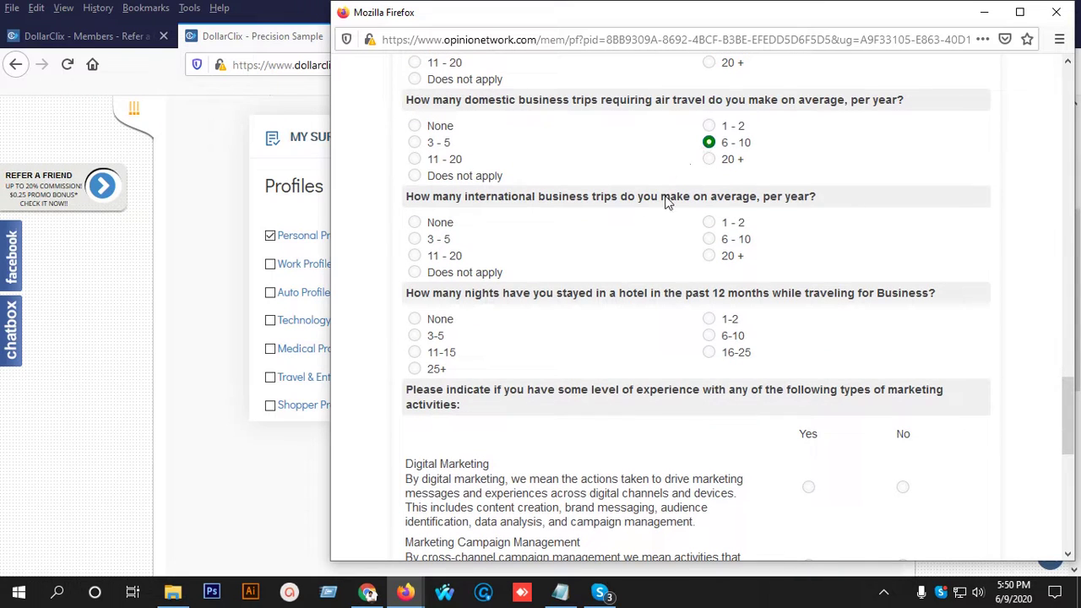
Set both the yearly international business trips and the business hotel nights in the past 12 months to 3 - 5
left_click(710, 239)
left_click(710, 336)
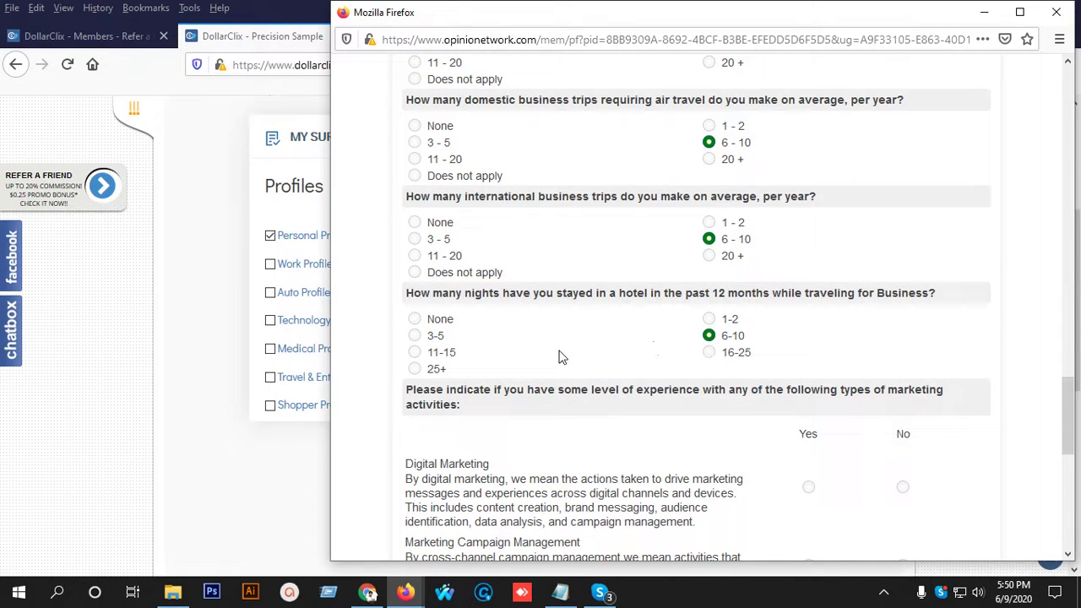
left_click(415, 336)
left_click(417, 240)
Answer Yes to experience with all five marketing activities, from Digital Marketing to Digital Advertising Content Experience Management
scroll(631, 253, "down", 3)
scroll(823, 289, "down", 2)
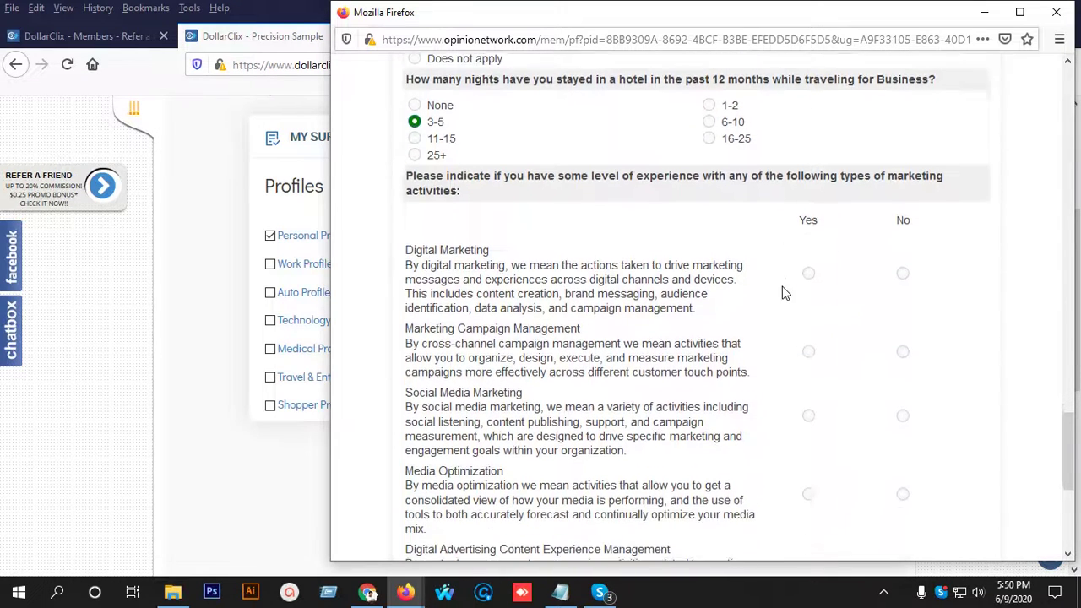
left_click(808, 246)
scroll(752, 225, "down", 4)
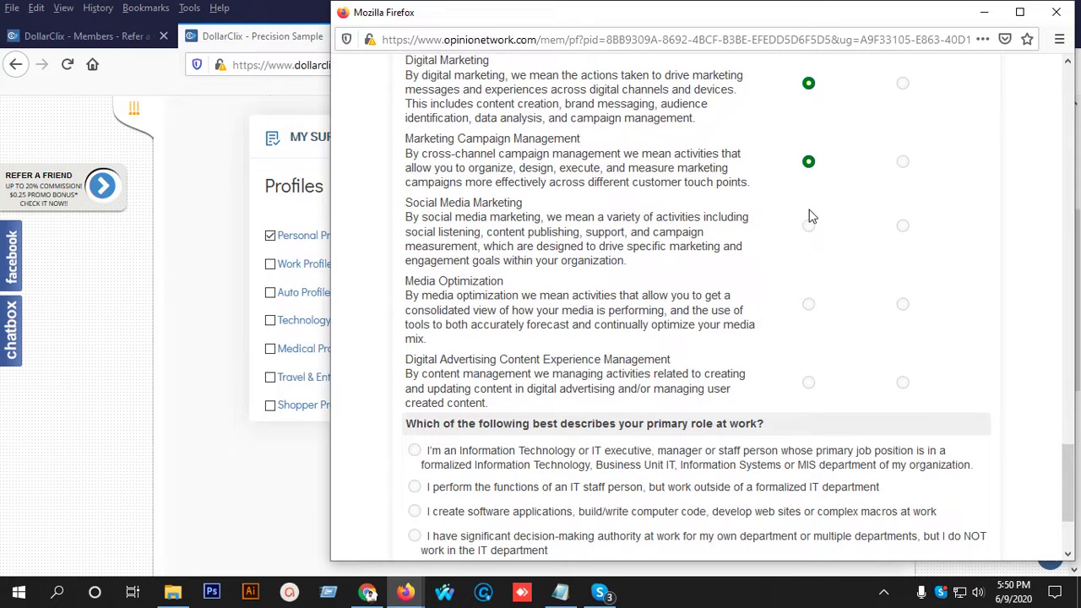
left_click(808, 225)
left_click(808, 304)
left_click(808, 383)
Choose the Information Technology or IT executive, manager or staff role and the management category that sets IT strategy as final decision maker
scroll(695, 300, "down", 3)
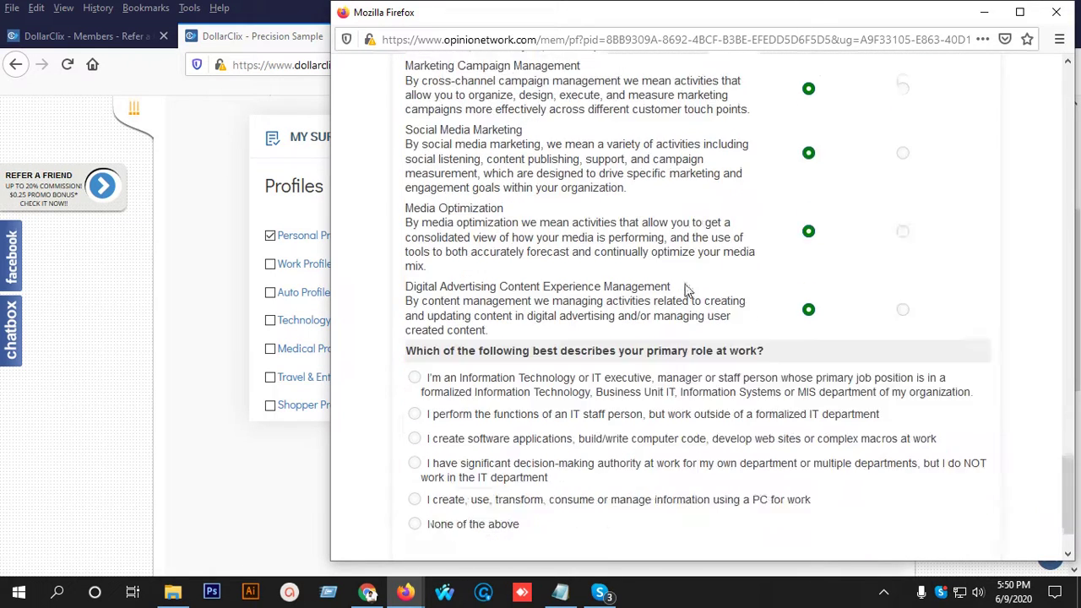
left_click(414, 299)
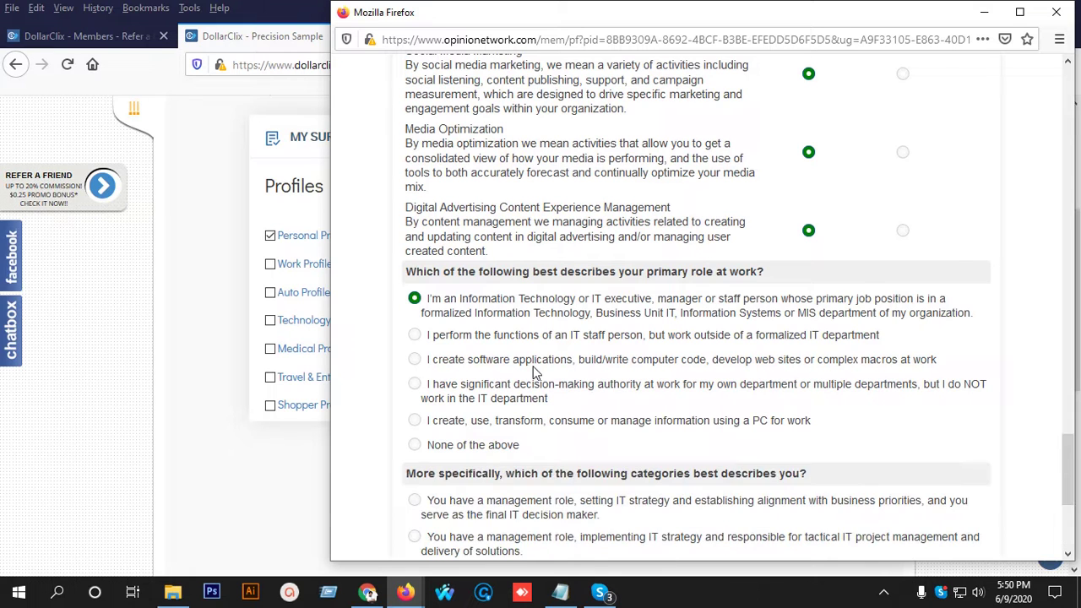
scroll(516, 361, "down", 2)
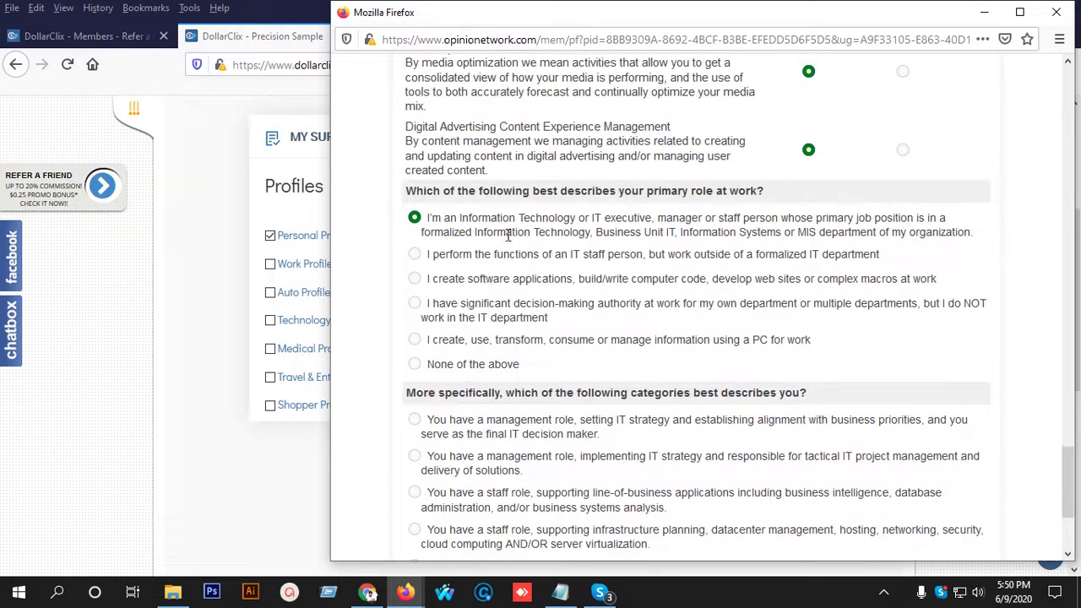
scroll(507, 235, "down", 4)
left_click(415, 226)
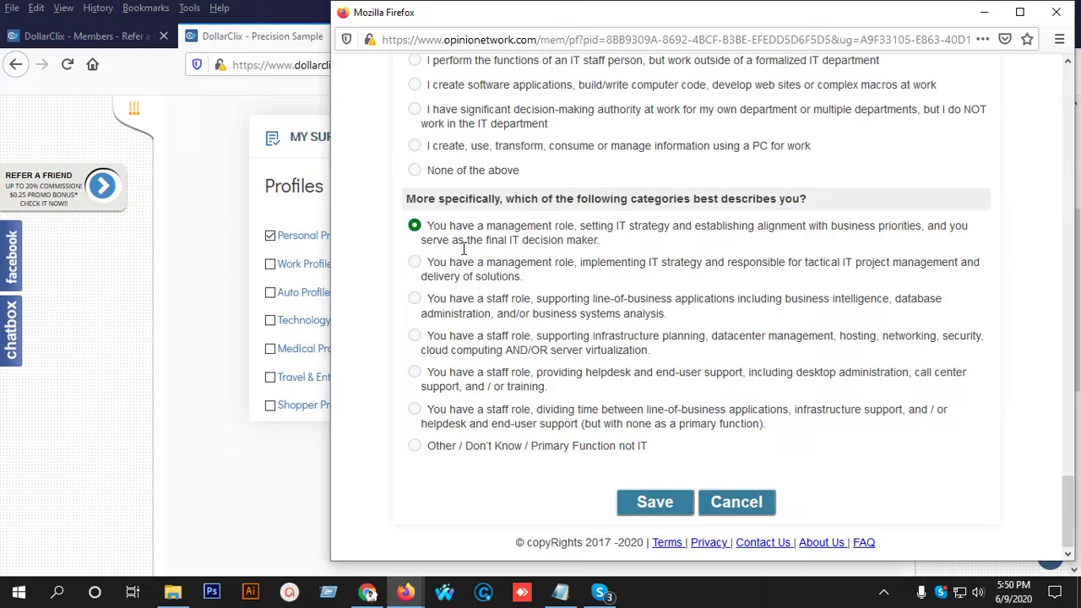
Save the Work Profile answers and open the Auto Profile questionnaire from the profile list
left_click(664, 503)
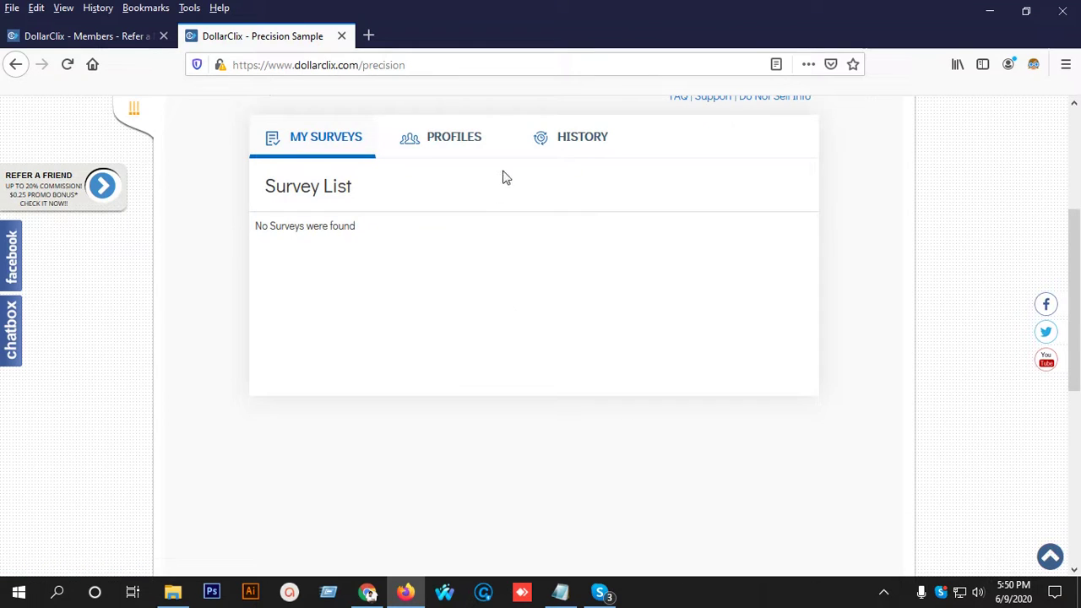
left_click(453, 141)
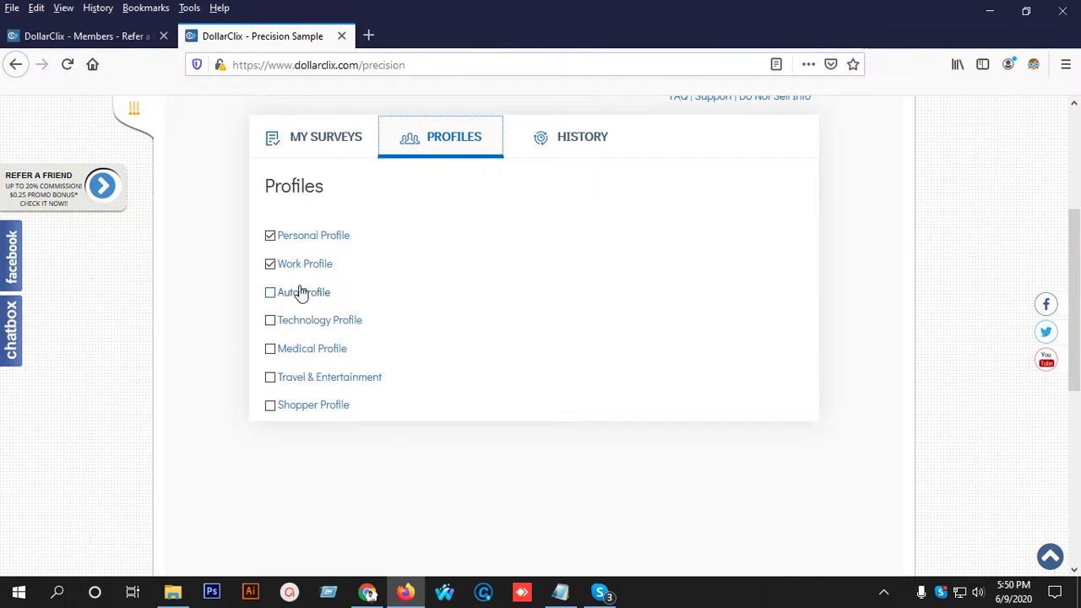
left_click(303, 294)
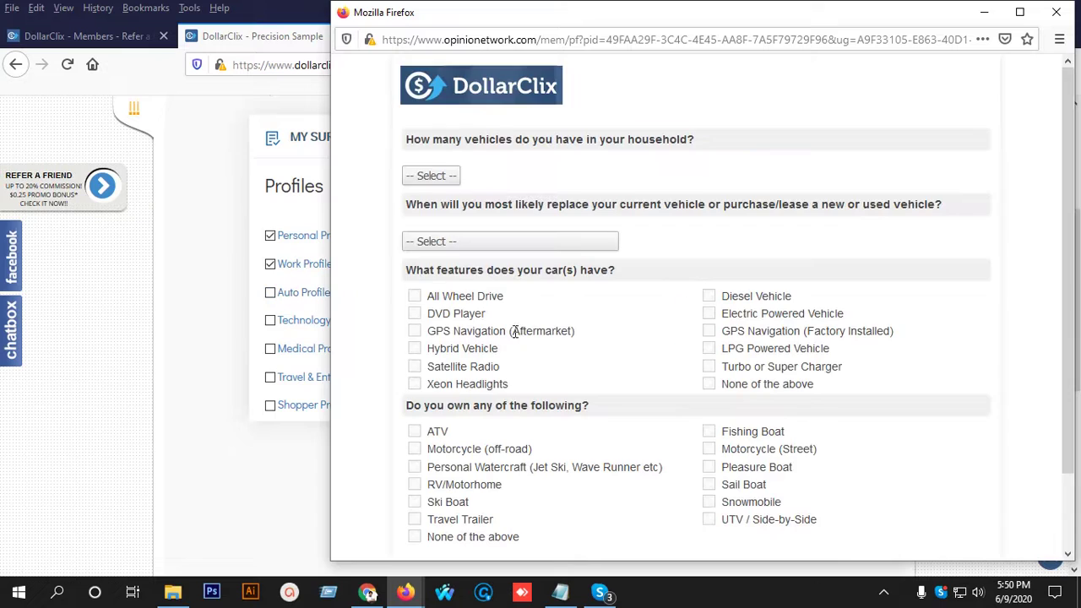
Set the number of household vehicles to 1 and the primary vehicle's make to BMW
left_click(441, 179)
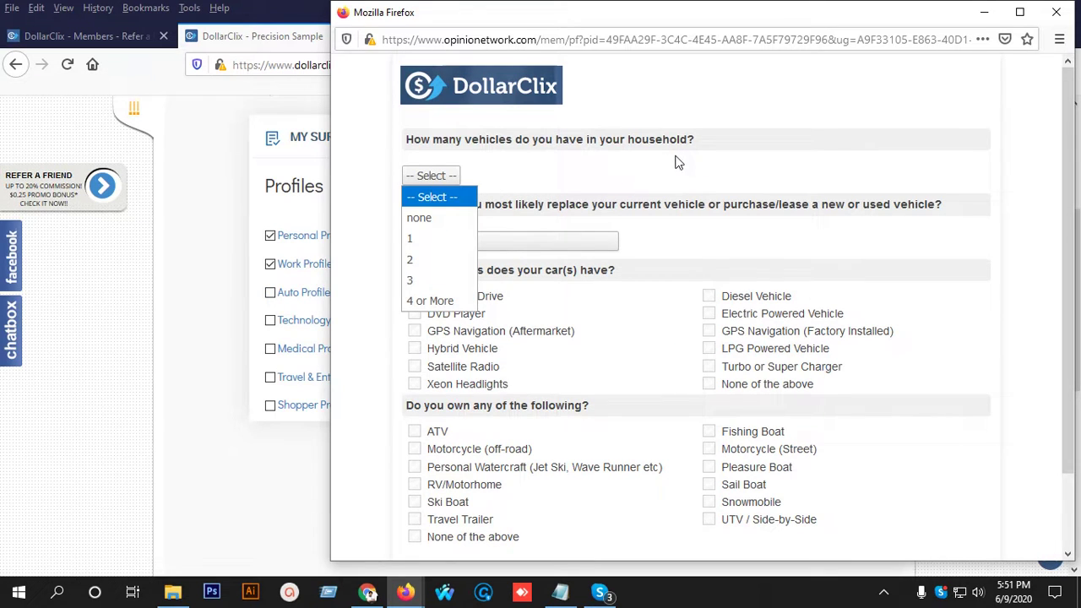
left_click(414, 239)
scroll(574, 183, "down", 1)
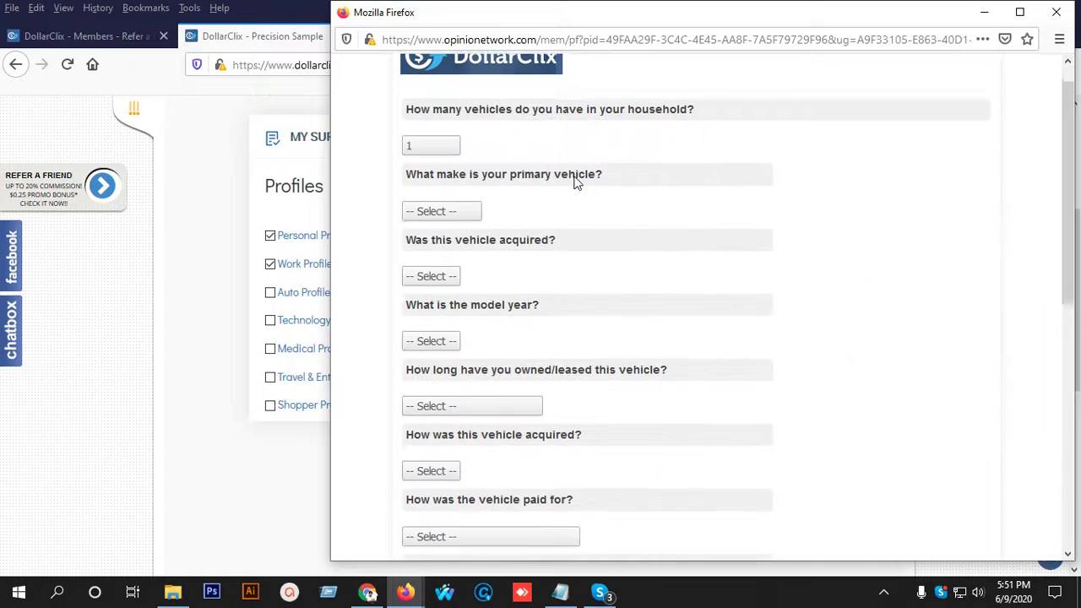
scroll(575, 183, "down", 1)
left_click(446, 162)
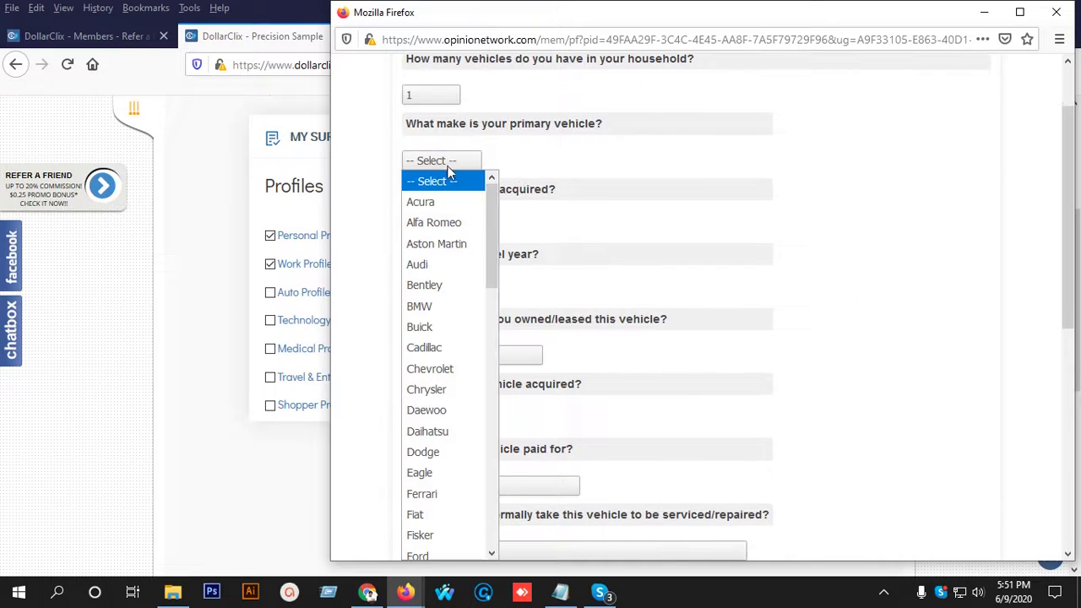
left_click(461, 306)
Set the primary vehicle's model to 5 Series and specify that it was acquired New
left_click(437, 226)
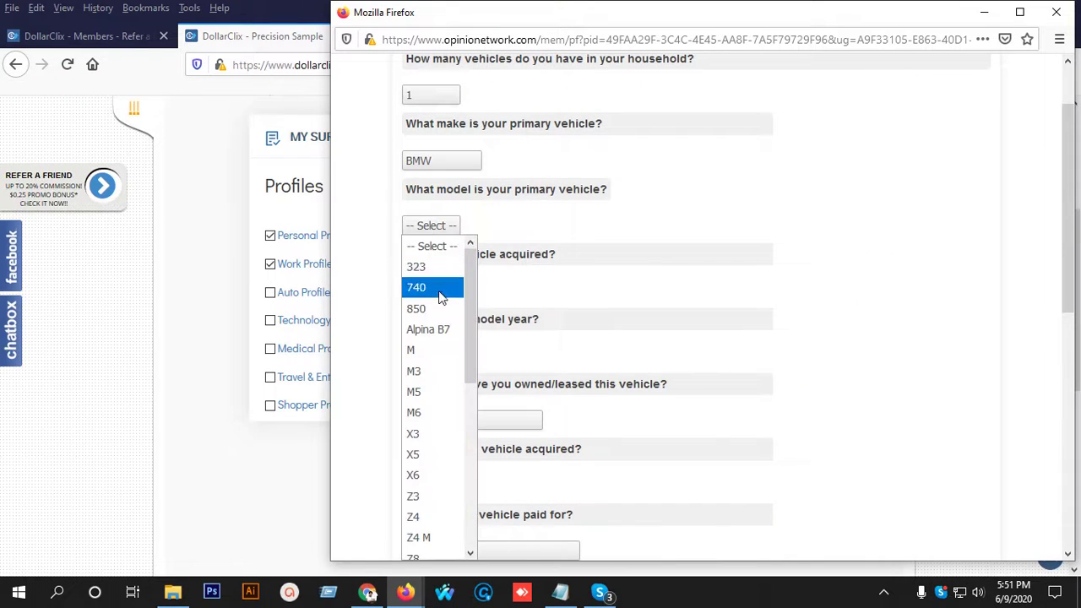
scroll(440, 338, "down", 5)
left_click(434, 323)
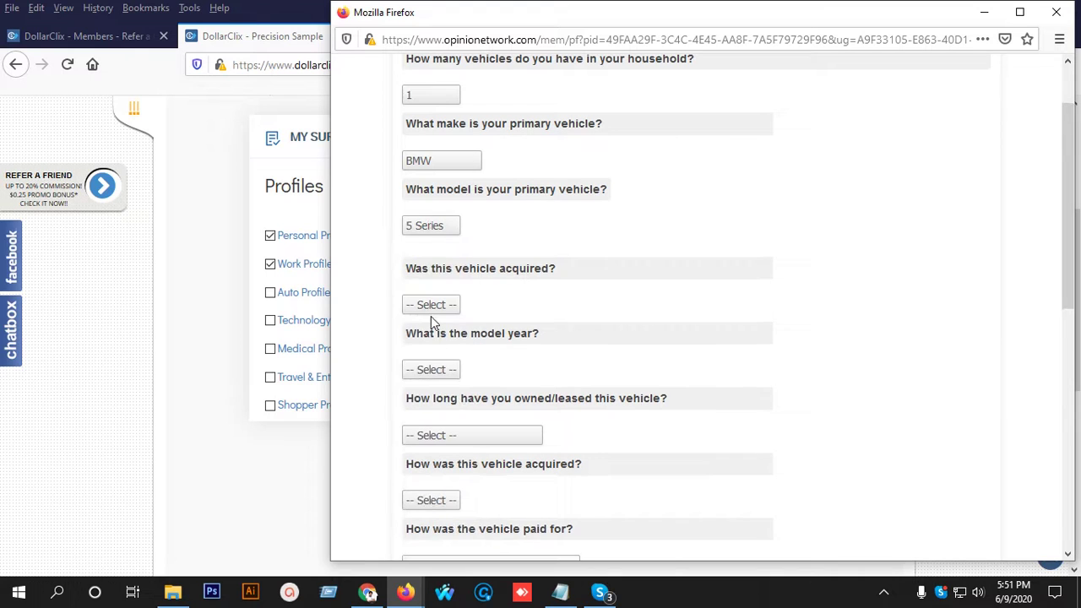
left_click(420, 305)
left_click(430, 346)
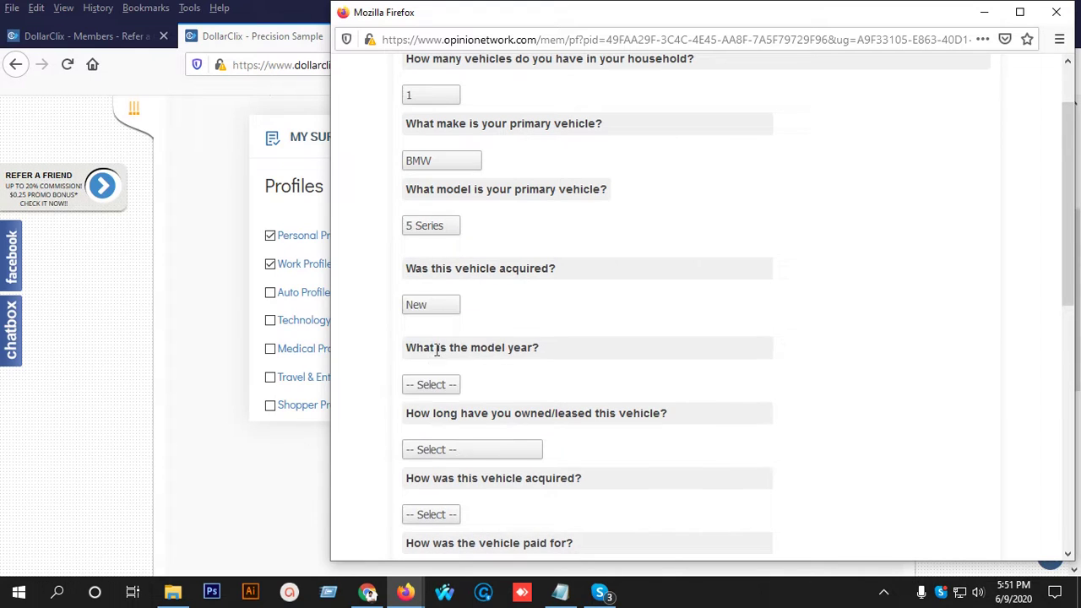
Look through the model years and set the primary vehicle's model year to 2015
left_click(430, 385)
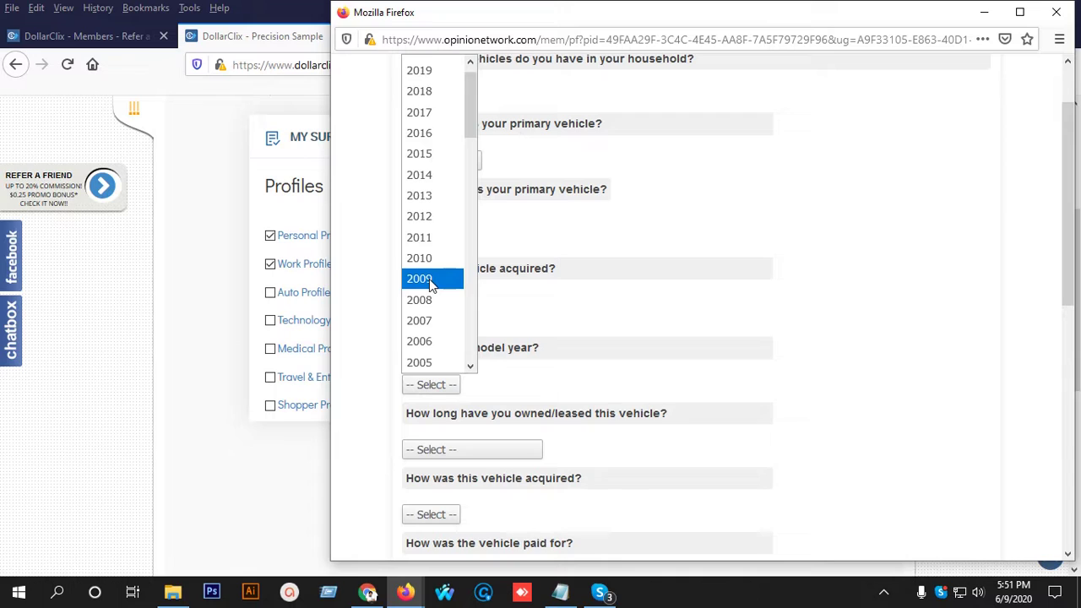
scroll(429, 278, "down", 3)
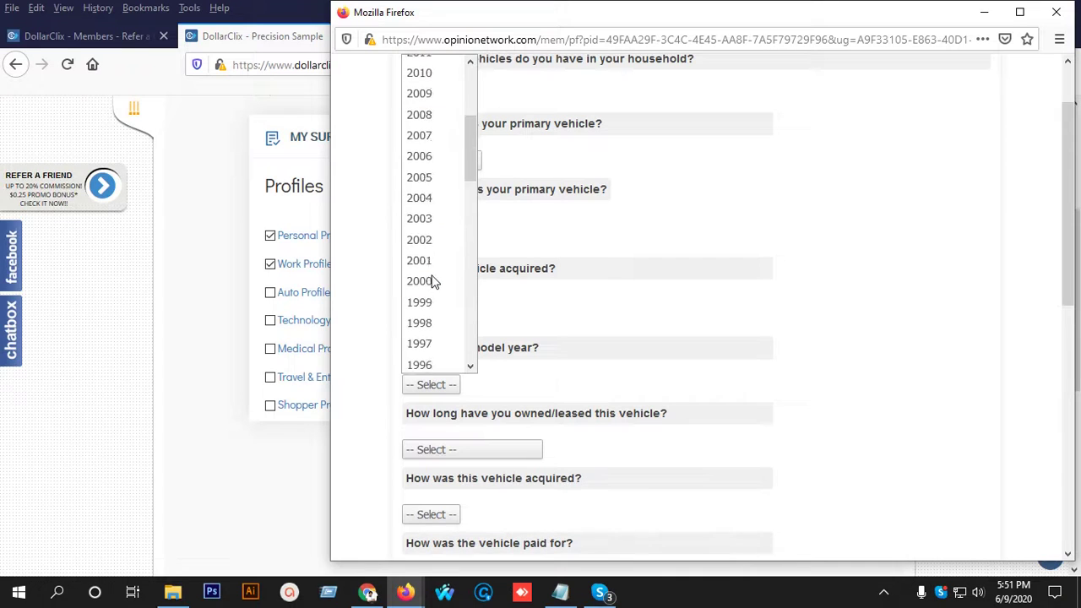
scroll(429, 281, "up", 3)
left_click(425, 154)
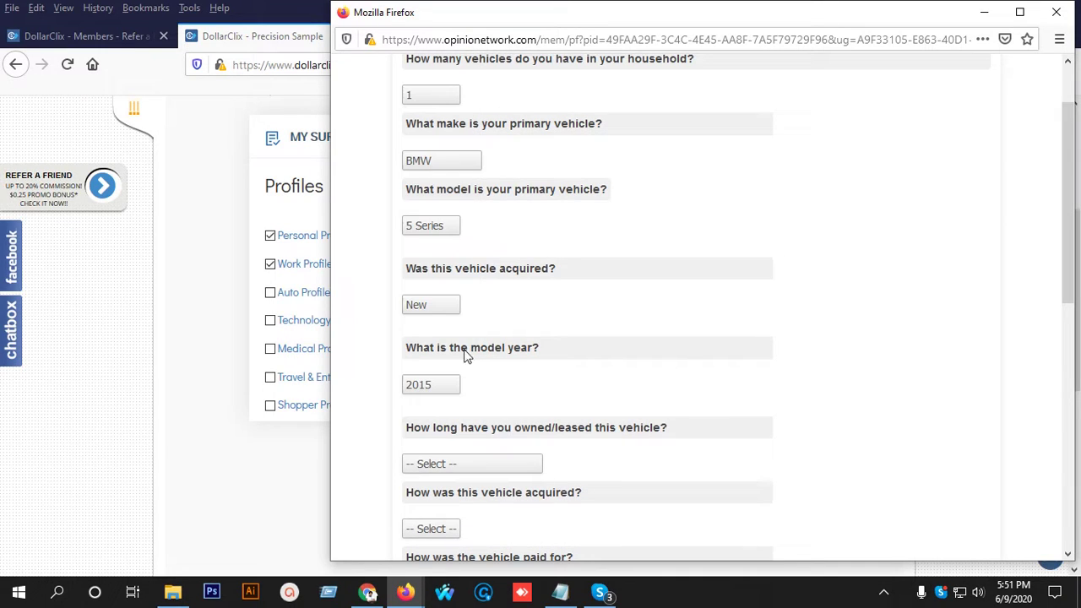
Set the vehicle ownership duration to 1 year to less than 2 years and specify that it was Purchased
scroll(532, 359, "down", 3)
left_click(444, 302)
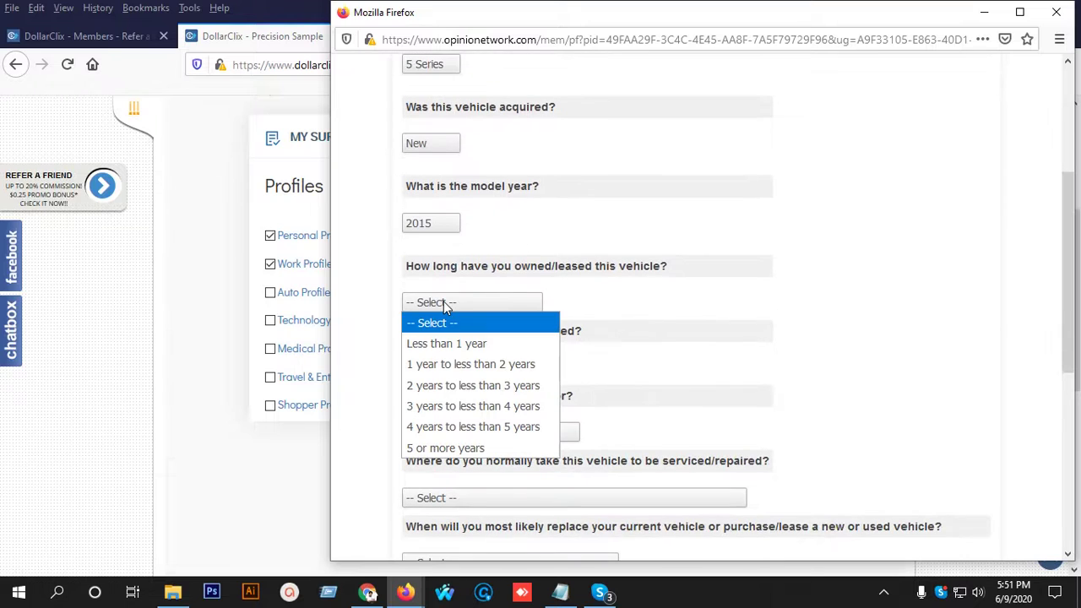
left_click(505, 368)
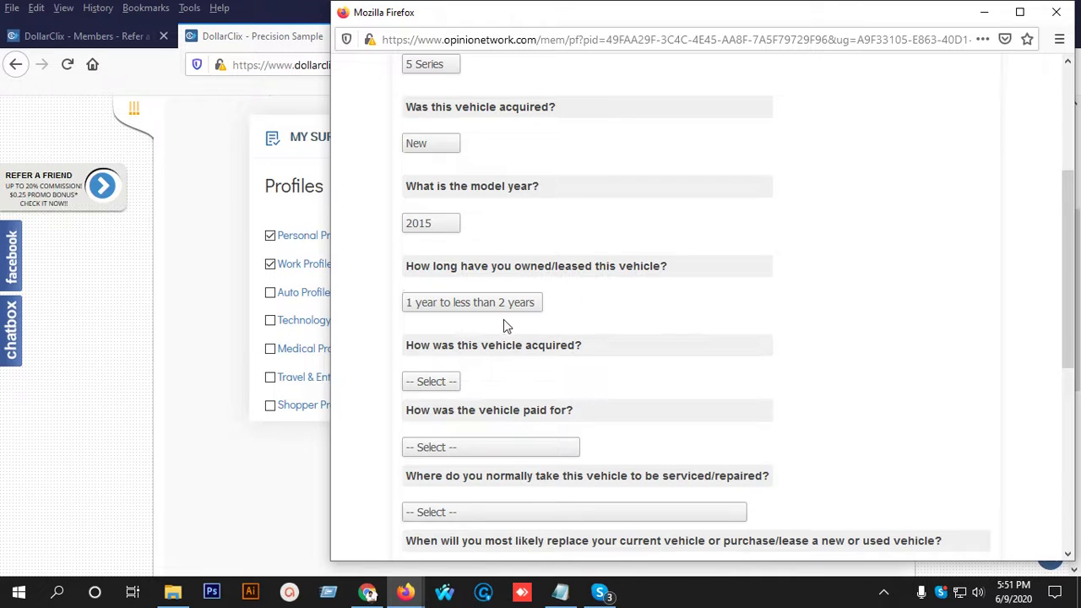
scroll(503, 321, "down", 2)
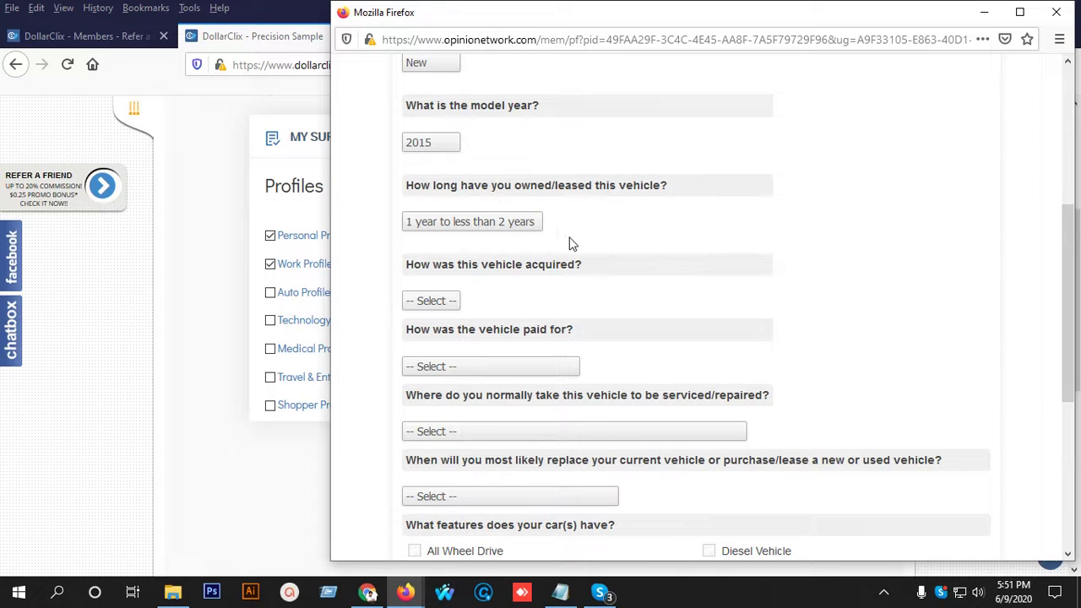
left_click(453, 306)
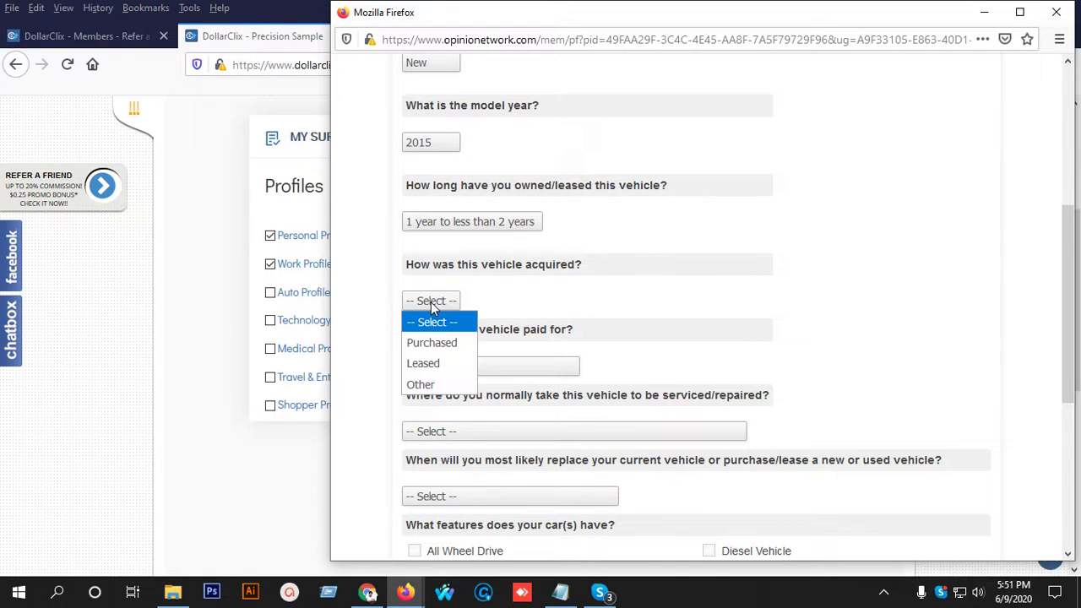
left_click(439, 342)
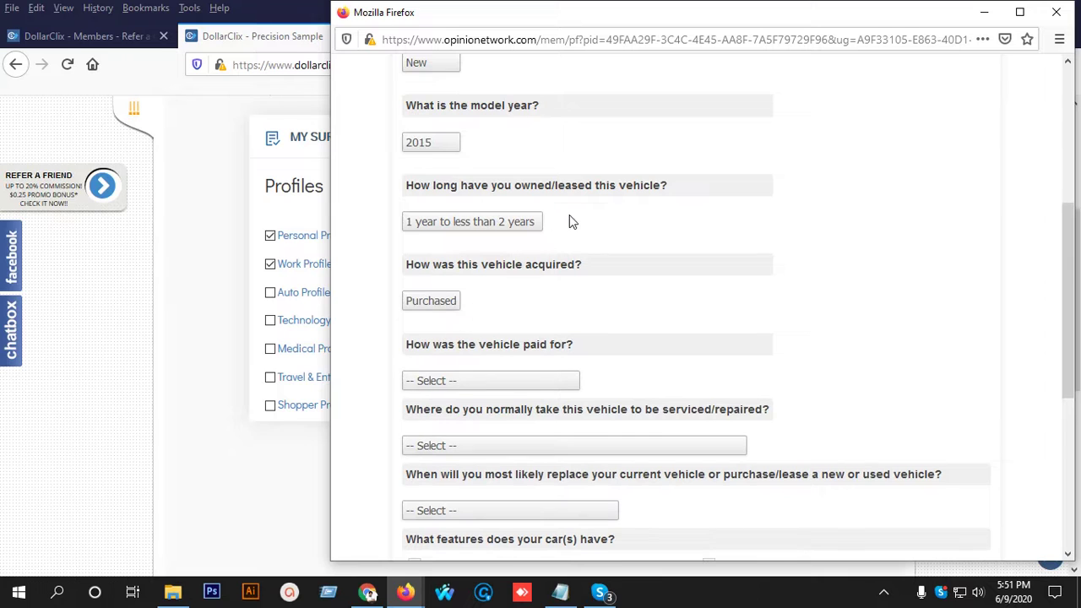
Change the vehicle ownership duration to 3 years to less than 4 years and set the payment method to Bank loan
scroll(521, 282, "down", 2)
left_click(488, 143)
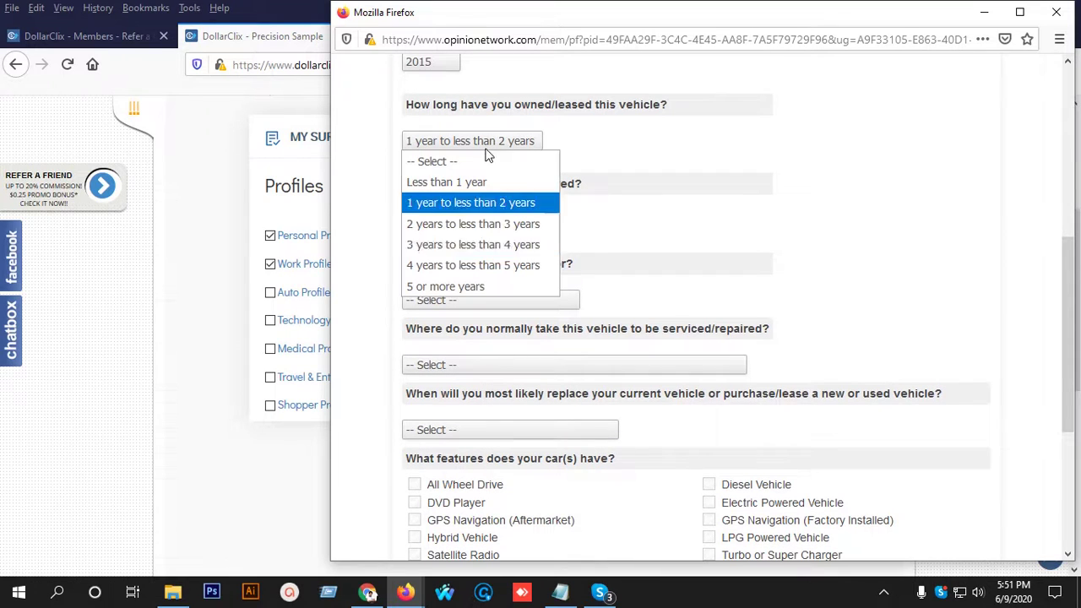
left_click(461, 245)
scroll(482, 246, "down", 3)
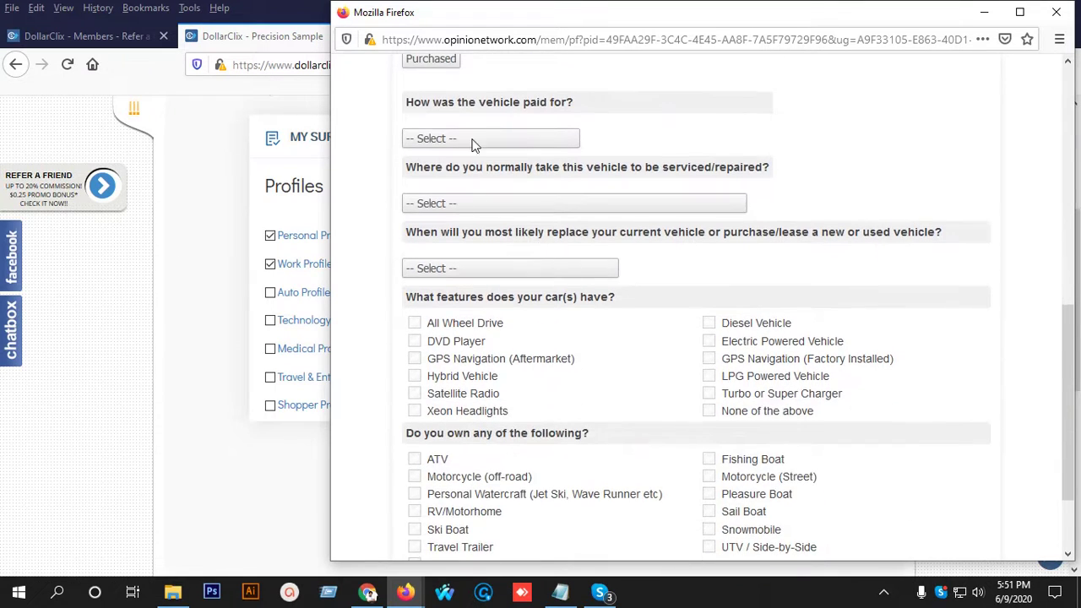
left_click(472, 140)
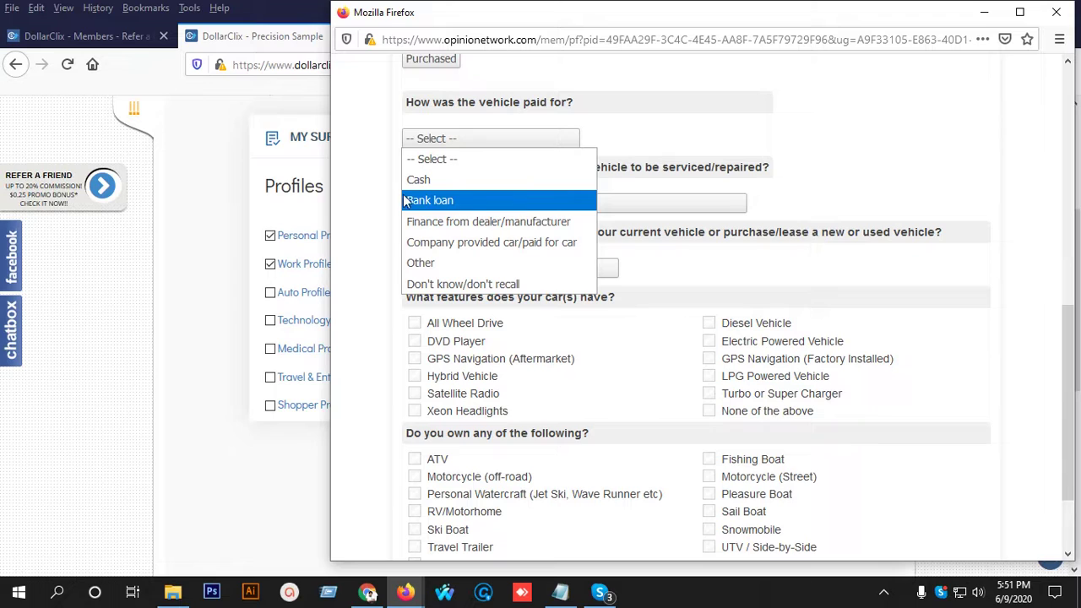
left_click(432, 203)
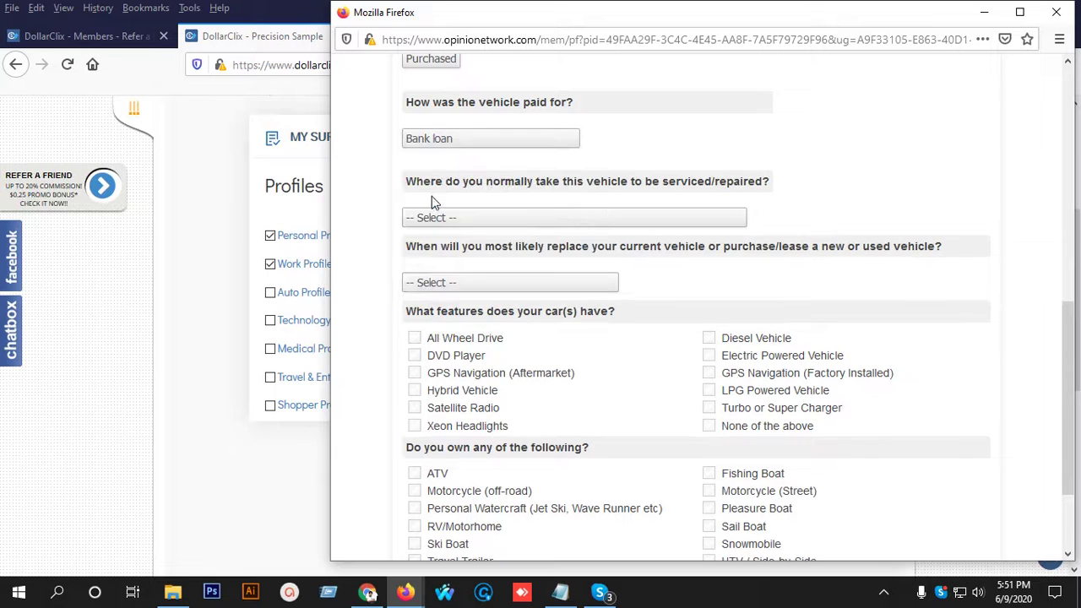
Set vehicle servicing to Myself, Family or Friend services vehicle and the replacement time to In more than 1 year, but less than 2 years
scroll(463, 201, "down", 2)
left_click(461, 141)
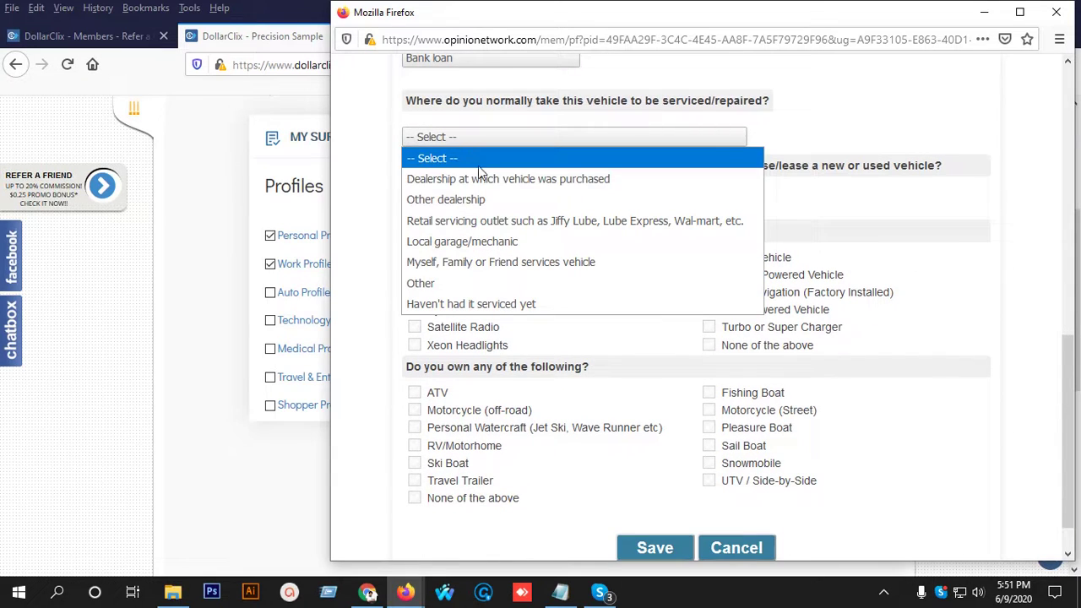
left_click(560, 263)
left_click(495, 218)
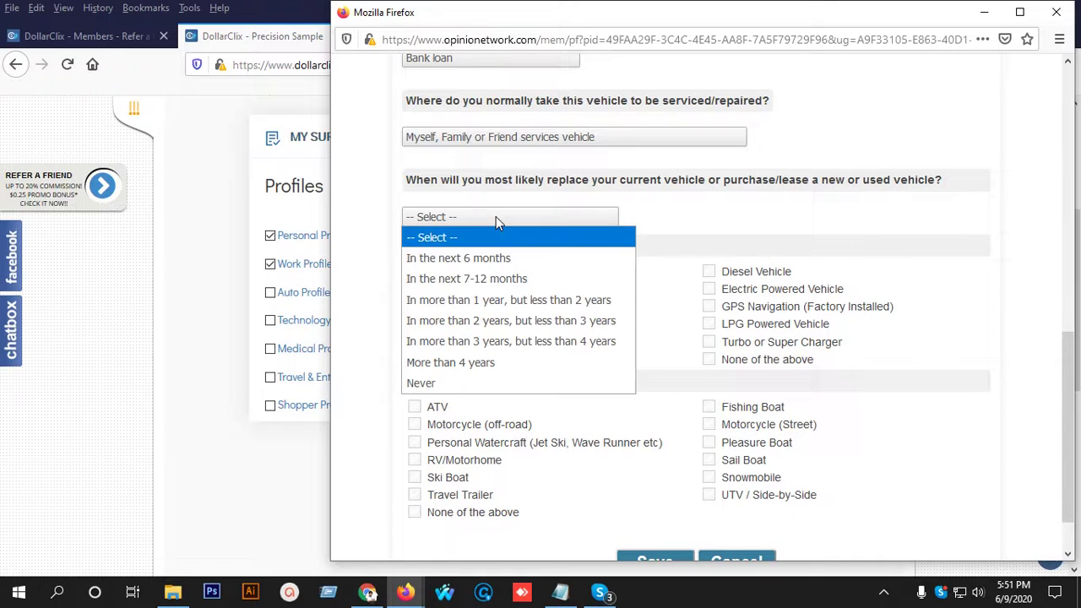
left_click(515, 304)
Choose New for the next vehicle purchase and mark All Wheel Drive and Diesel Vehicle as the car's features
scroll(524, 226, "down", 2)
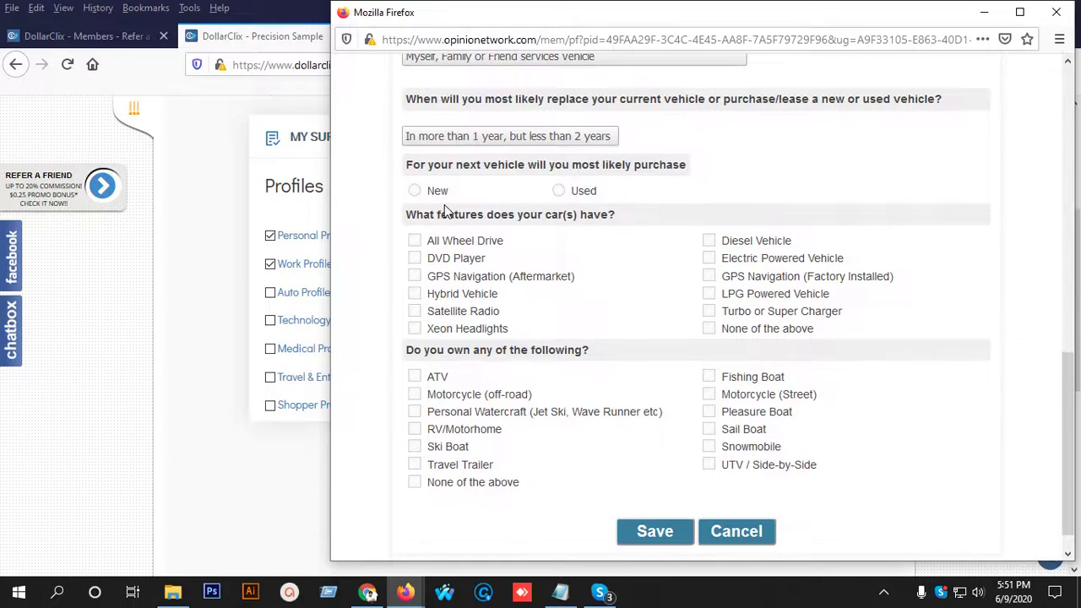
left_click(416, 194)
left_click(711, 243)
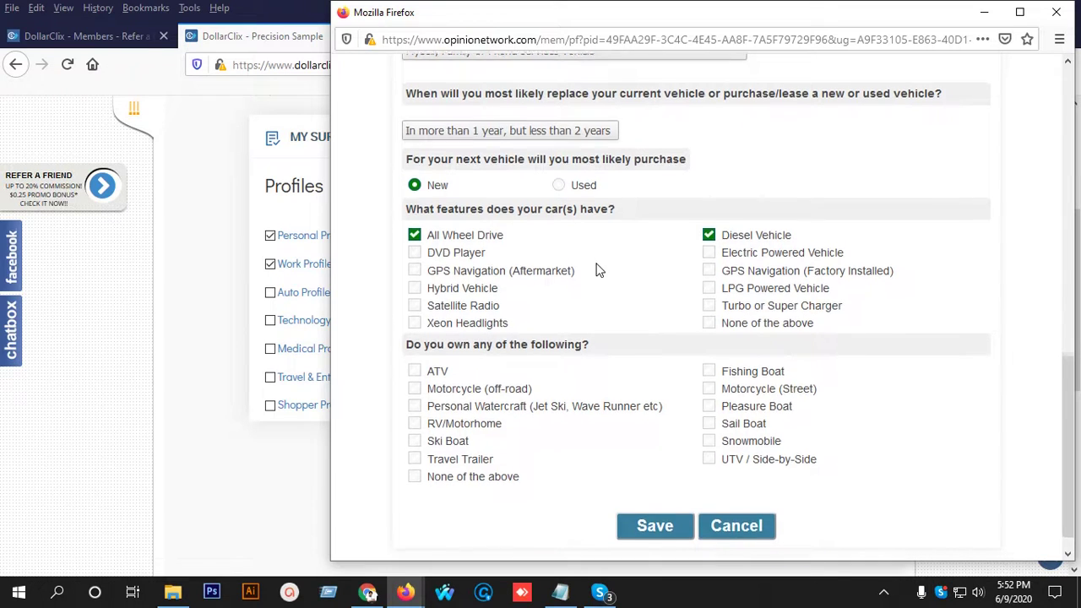
Mark only Motorcycle (Street) among the other owned vehicles and save the Auto Profile answers
scroll(591, 268, "down", 1)
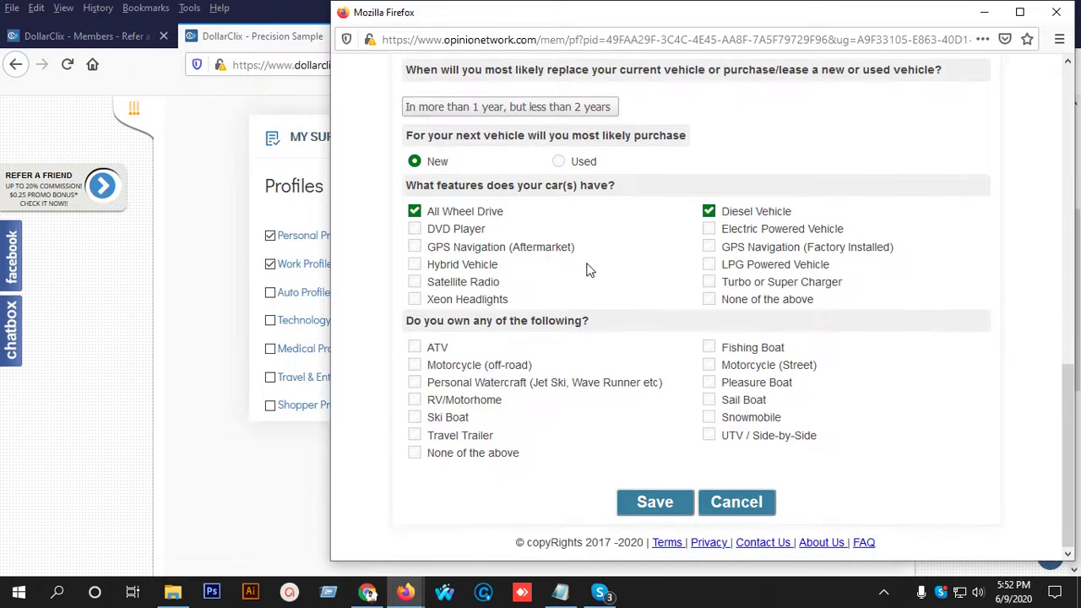
left_click(414, 369)
left_click(709, 367)
left_click(414, 365)
left_click(648, 502)
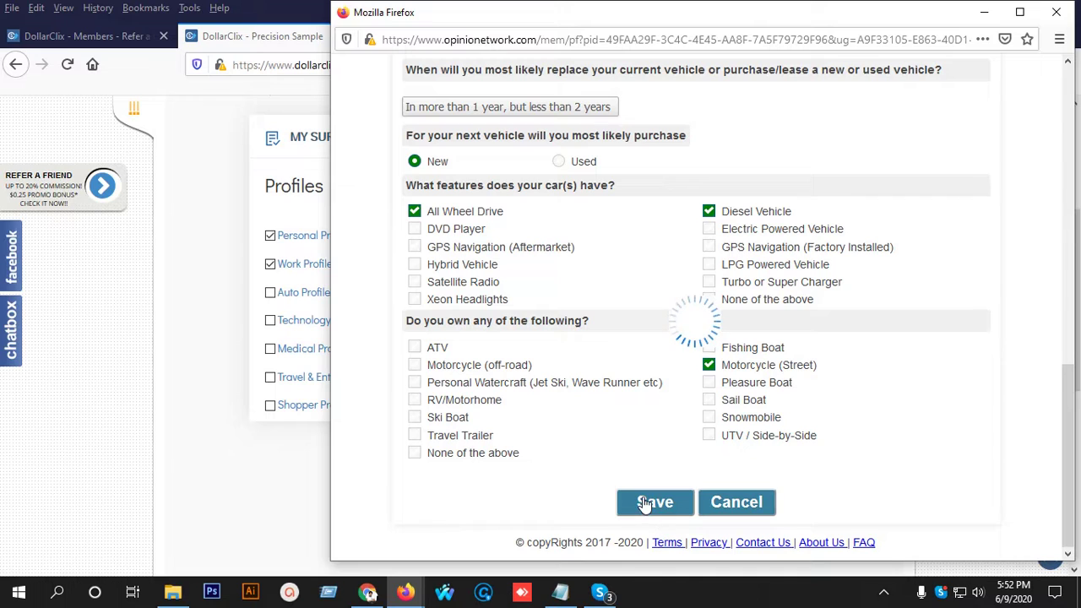
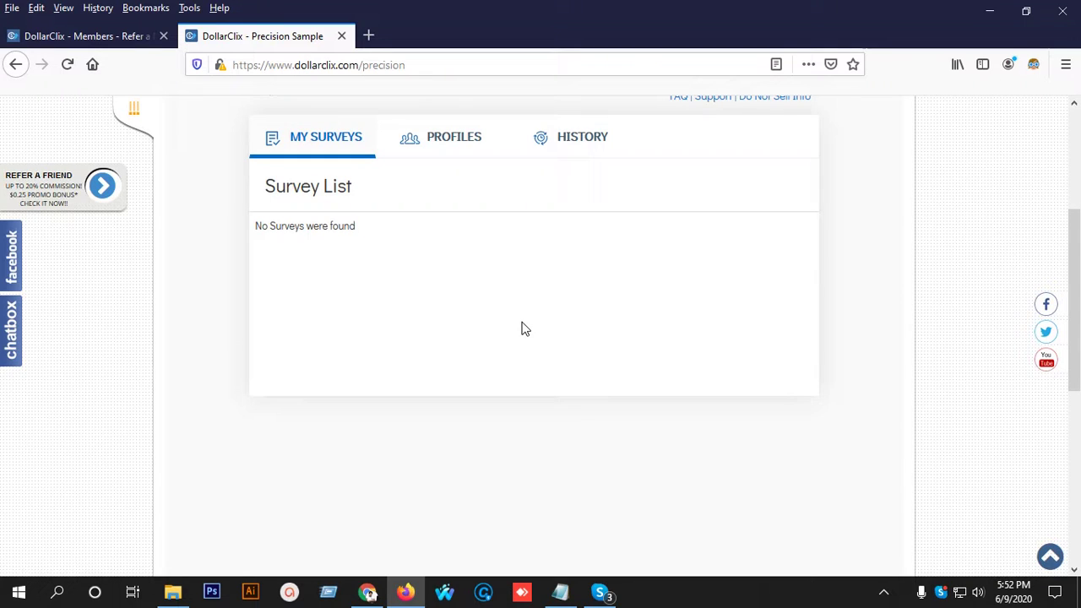
Open the Technology Profile questionnaire from the profile list and set the number of working home computers to 2
left_click(469, 137)
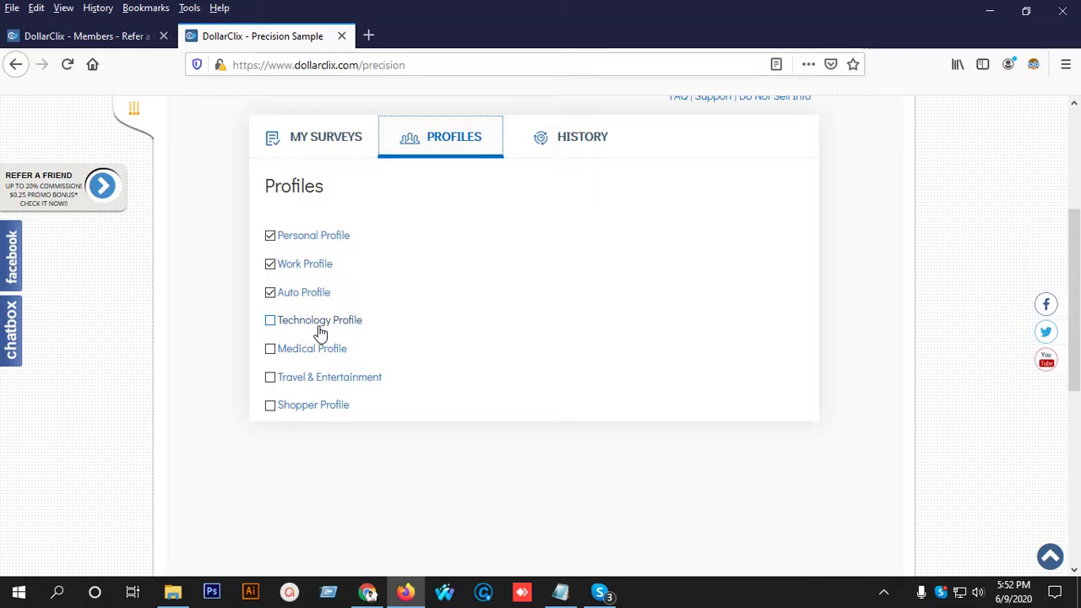
left_click(318, 324)
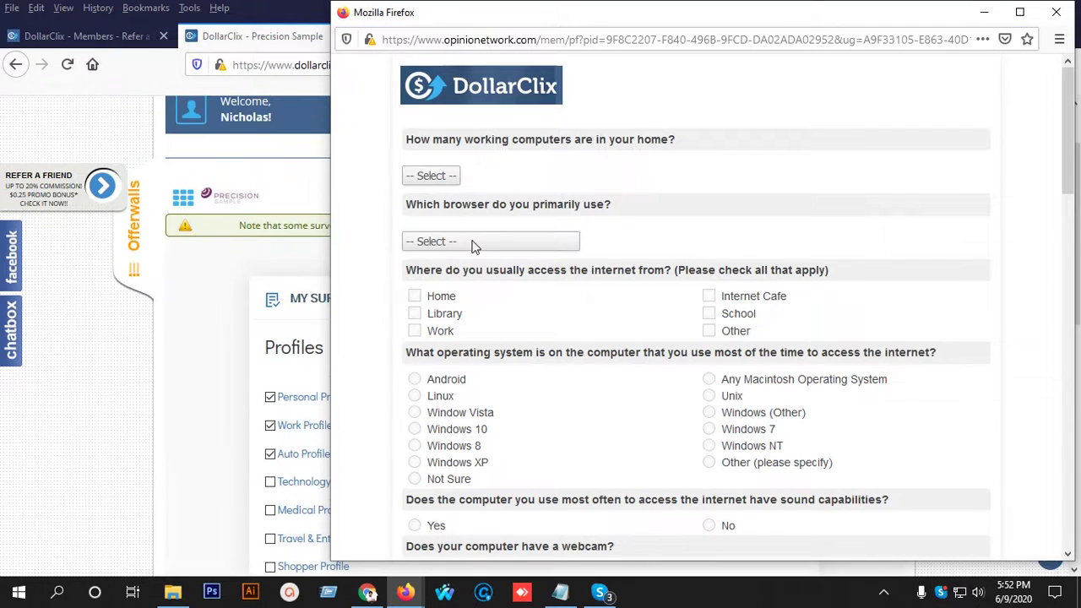
left_click(432, 176)
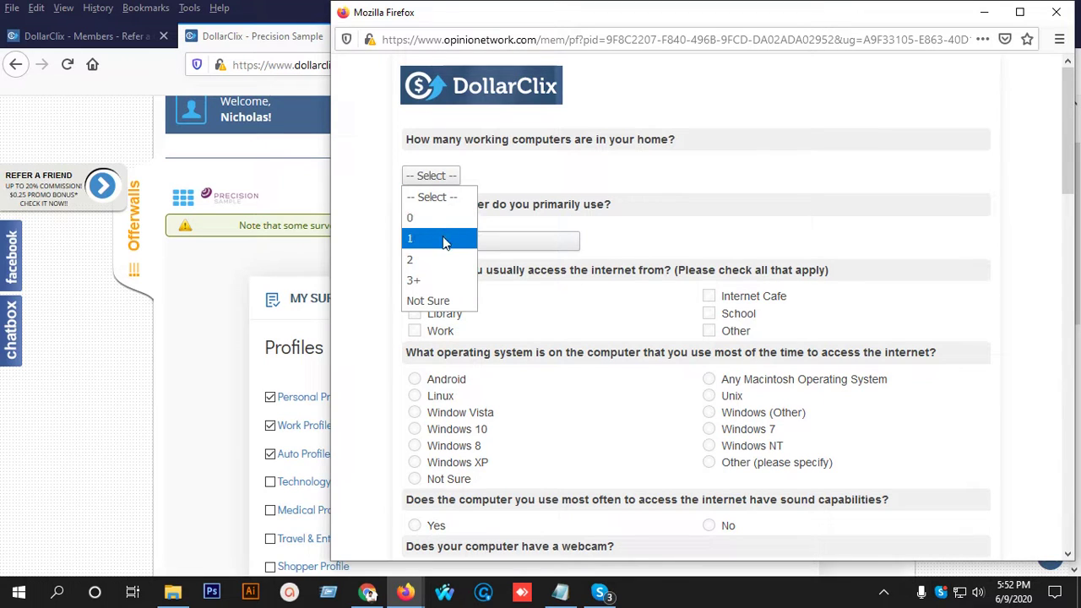
left_click(424, 261)
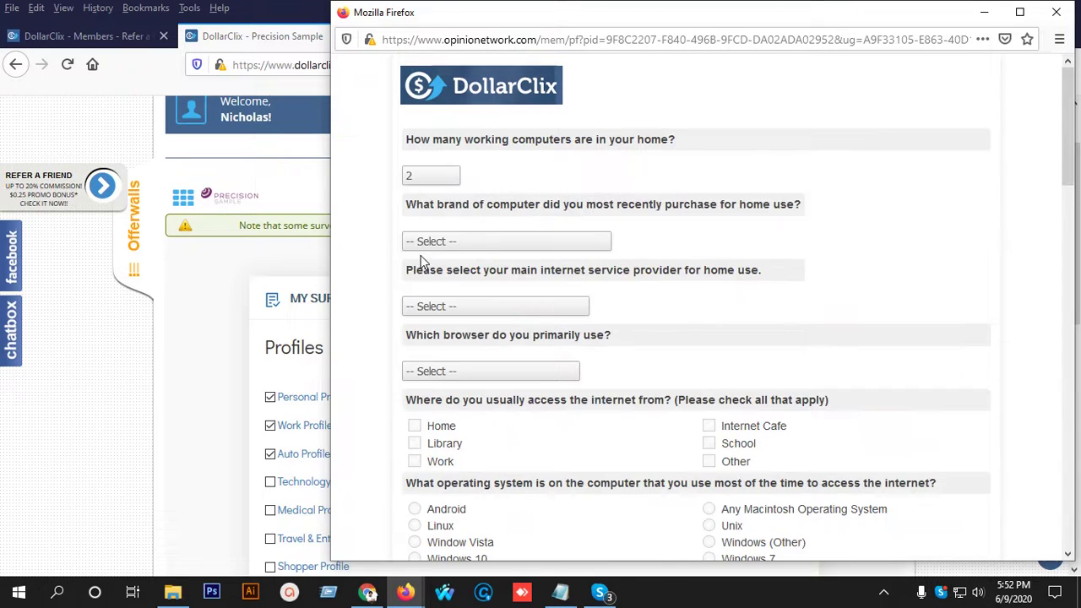
Set the most recently purchased computer brand to Dell and the main home internet service provider to Verzion
left_click(470, 240)
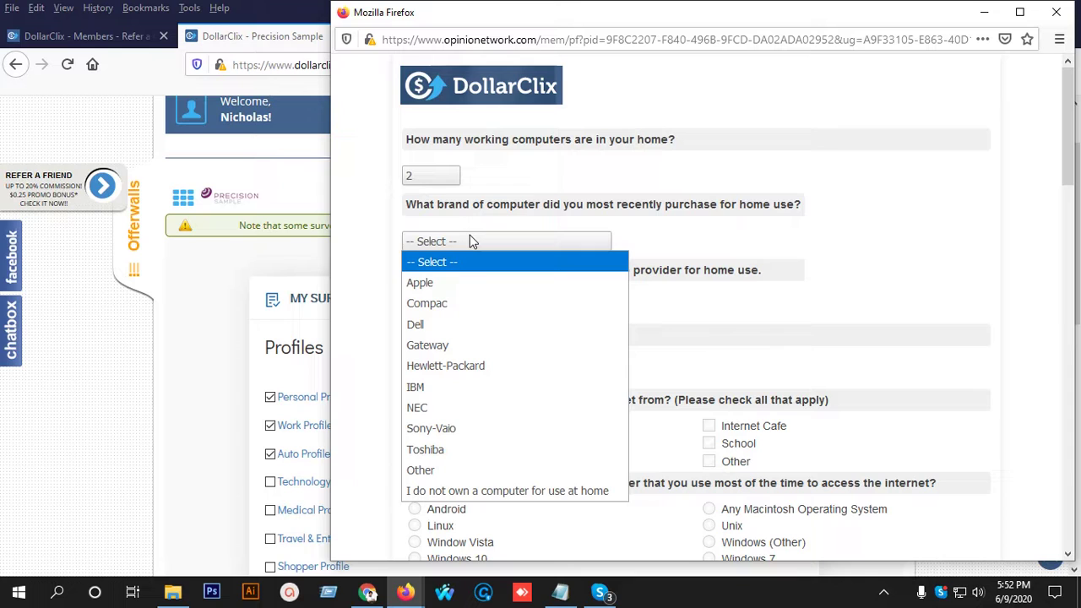
left_click(477, 327)
left_click(476, 321)
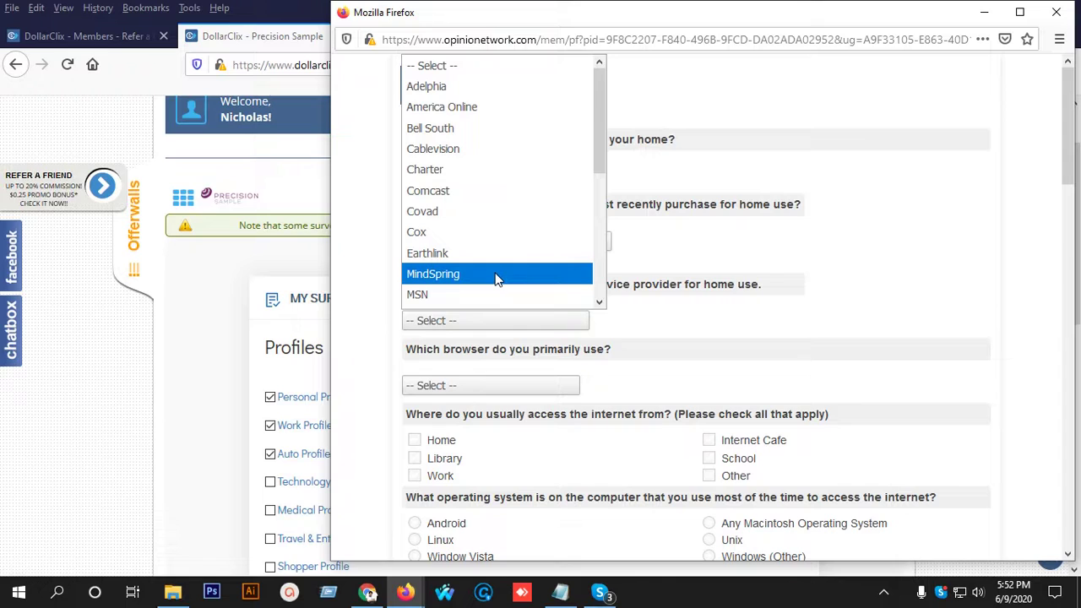
left_click(754, 259)
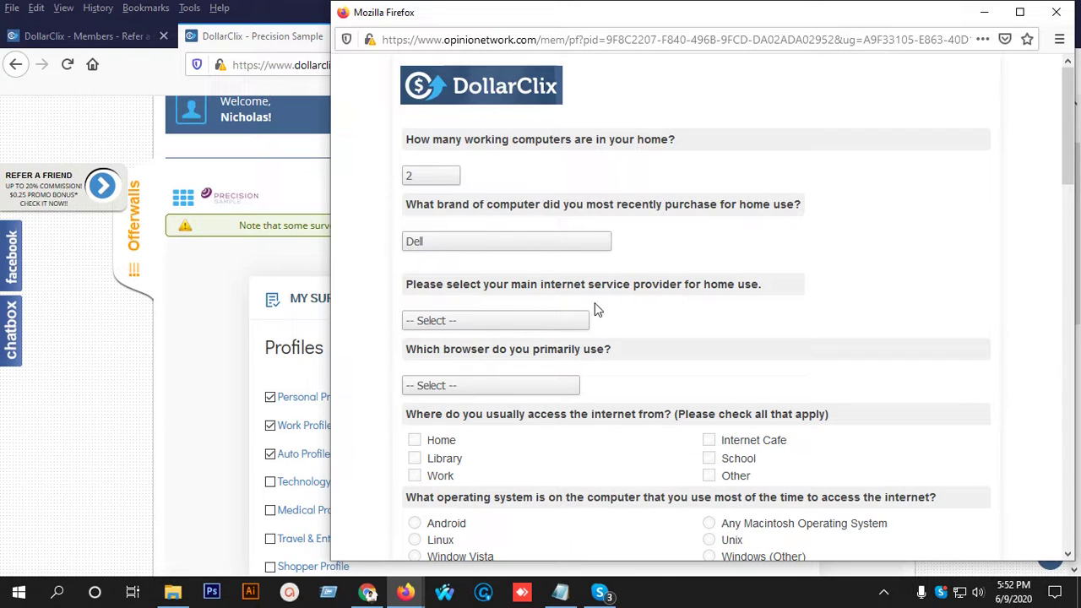
left_click(525, 317)
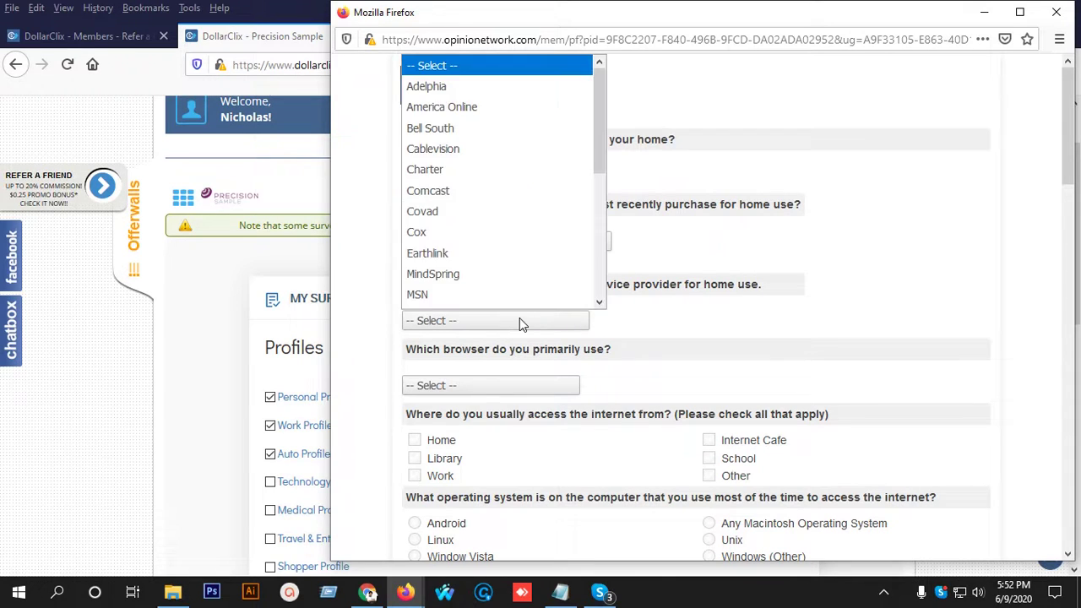
scroll(510, 248, "down", 5)
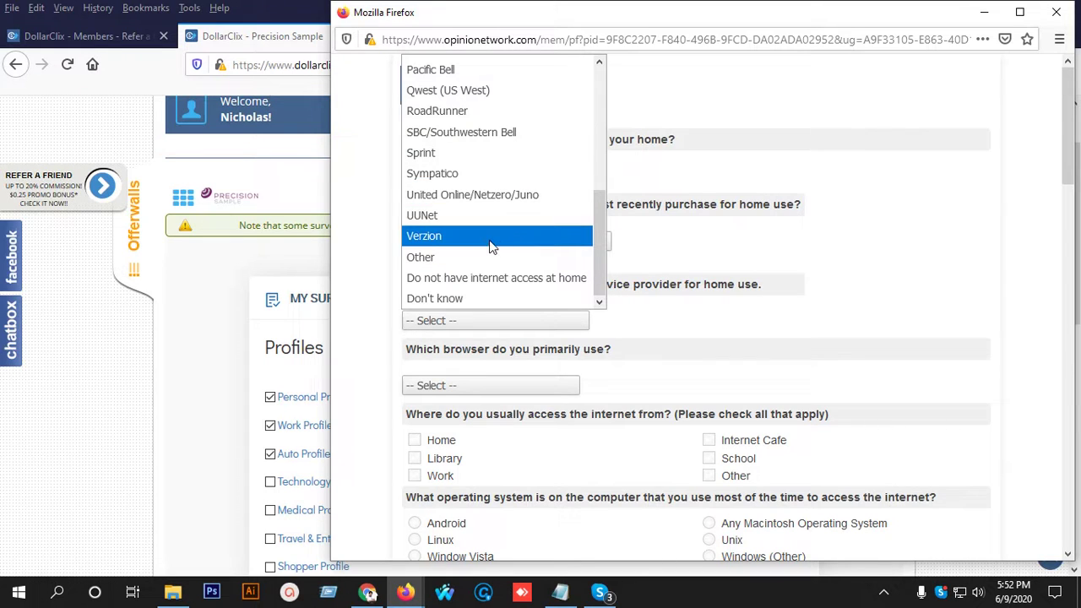
left_click(496, 239)
Set the primarily used browser to Firefox
scroll(633, 351, "down", 2)
left_click(524, 321)
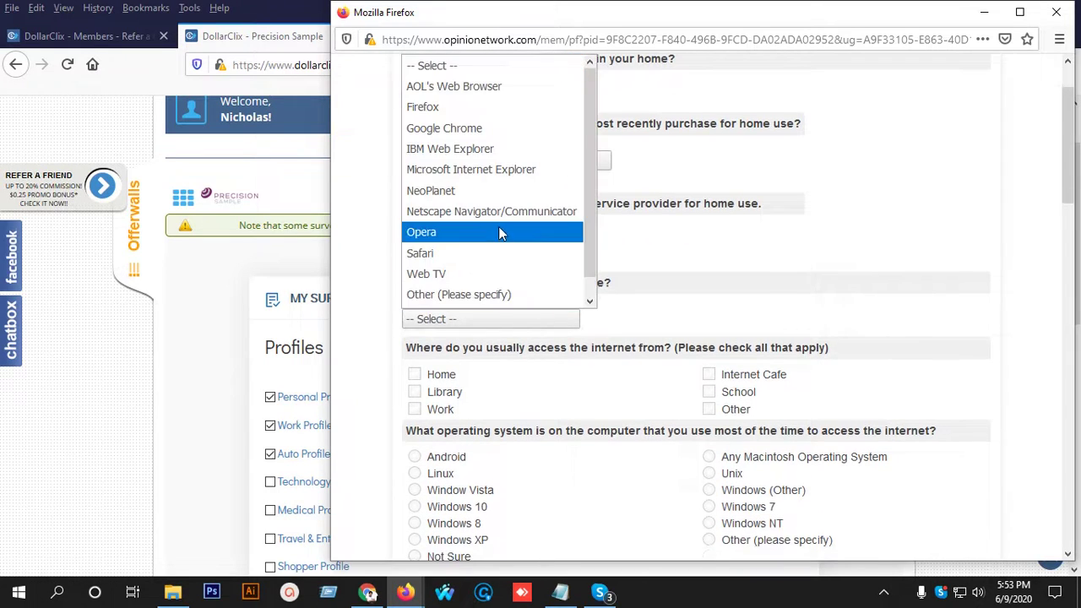
left_click(458, 108)
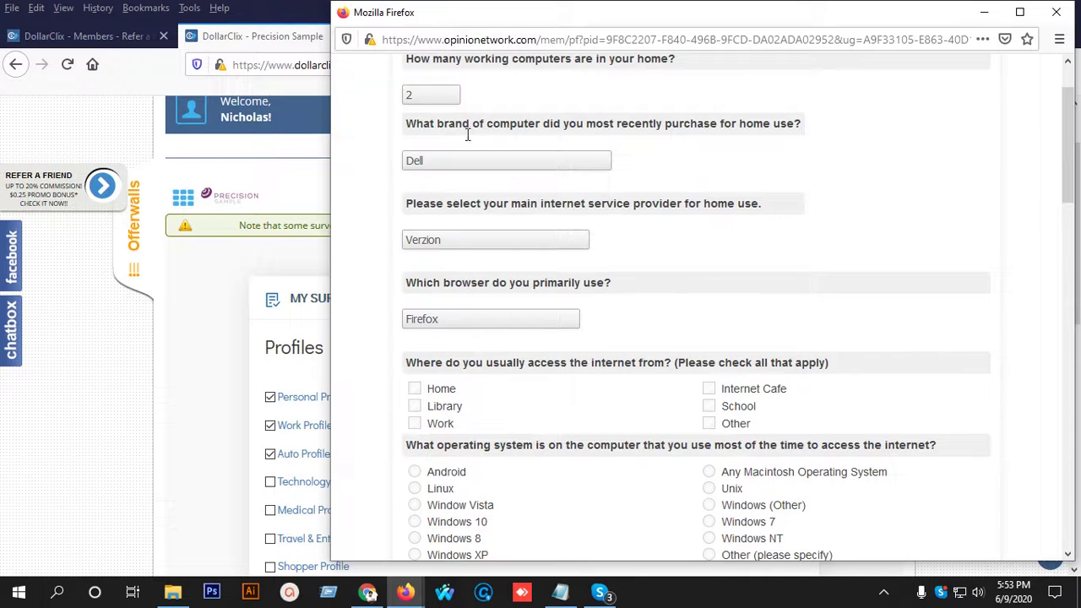
Mark Home and Work as the places from which the internet is usually accessed
scroll(471, 319, "down", 3)
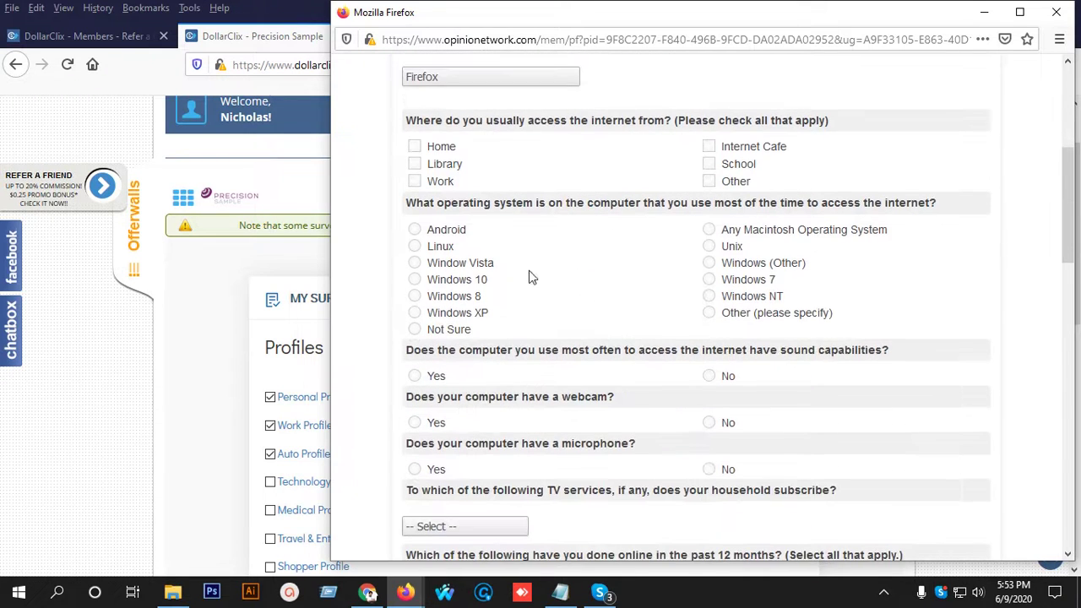
scroll(528, 237, "up", 1)
scroll(532, 233, "up", 1)
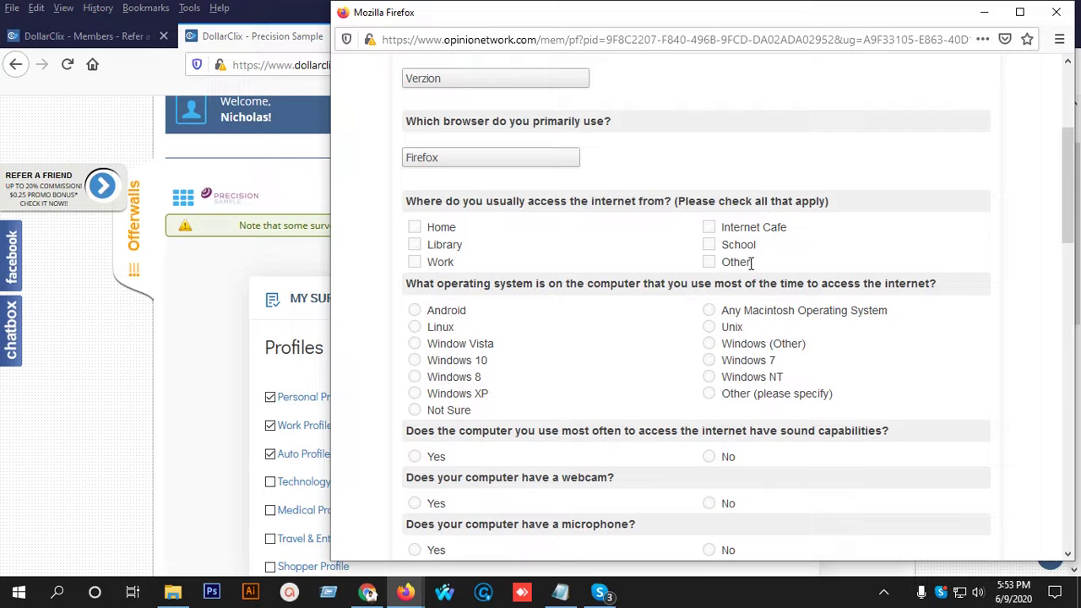
left_click(708, 230)
left_click(414, 227)
scroll(511, 247, "down", 2)
left_click(413, 181)
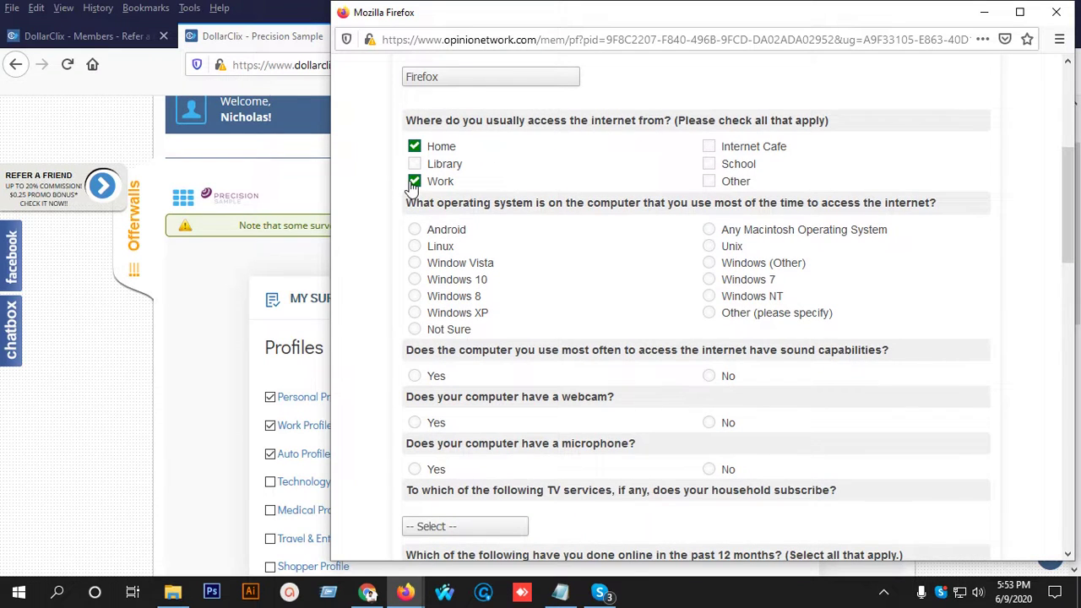
Set the operating system to Windows 10 and answer Yes for sound capabilities, webcam and microphone
scroll(579, 241, "down", 4)
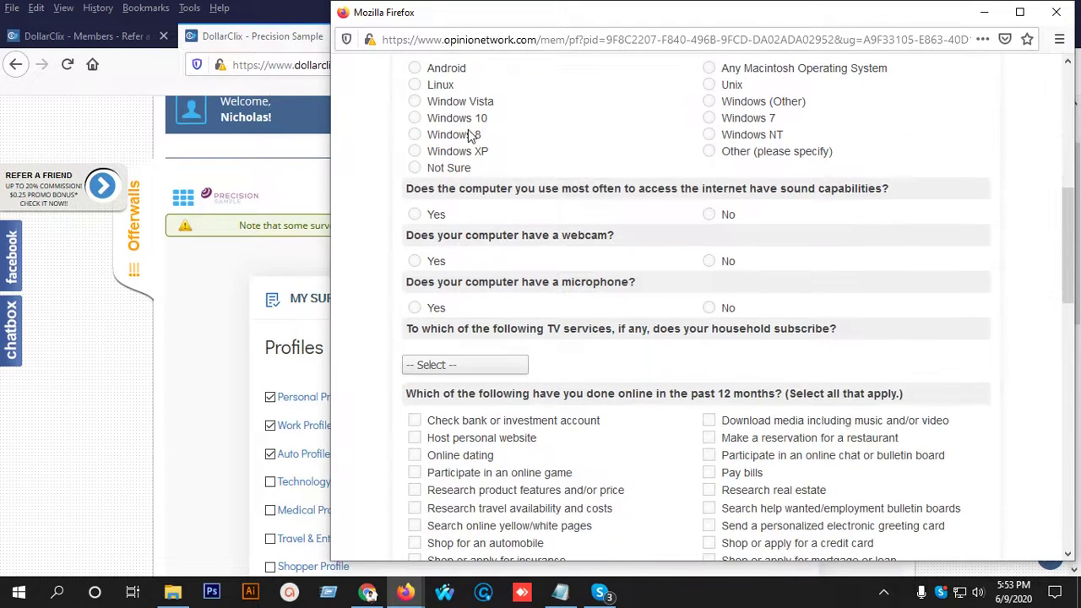
scroll(543, 149, "up", 4)
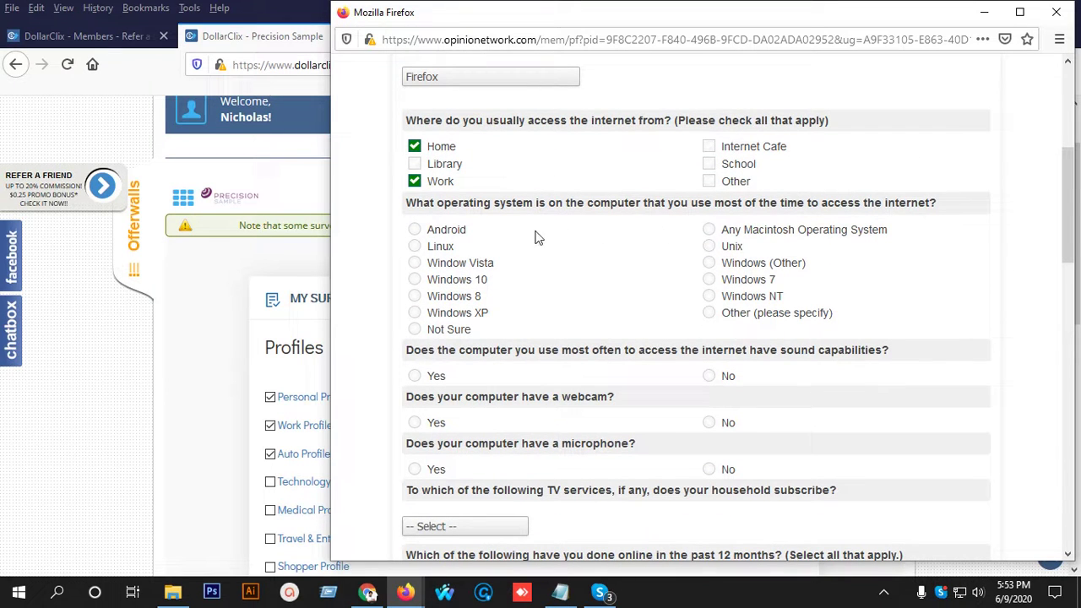
left_click(422, 283)
scroll(618, 215, "down", 4)
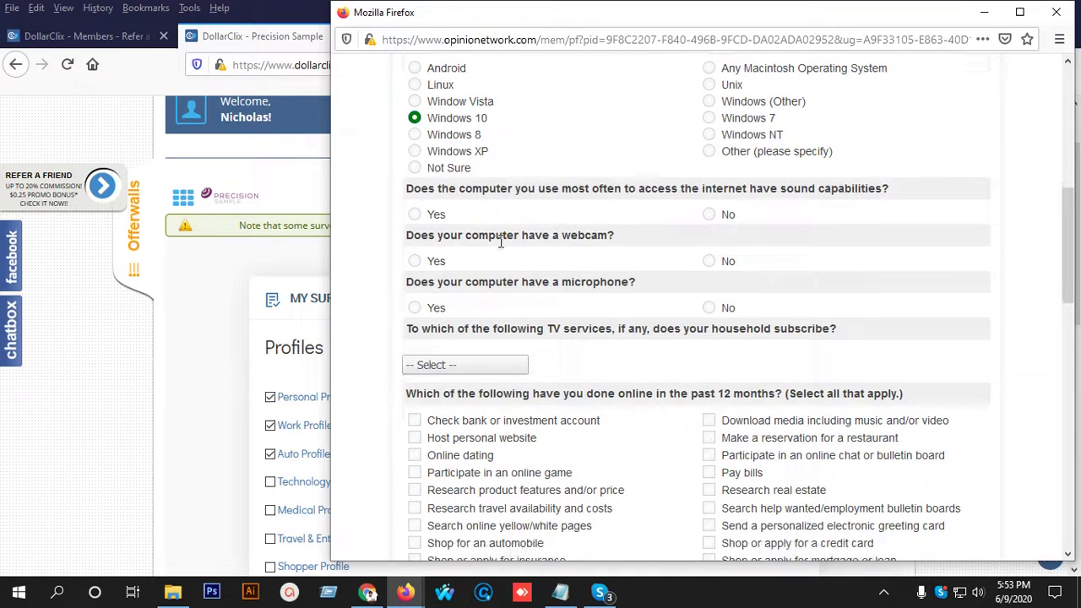
left_click(417, 216)
left_click(416, 262)
Set the TV service the household subscribes to as Satellite TV
scroll(563, 314, "down", 4)
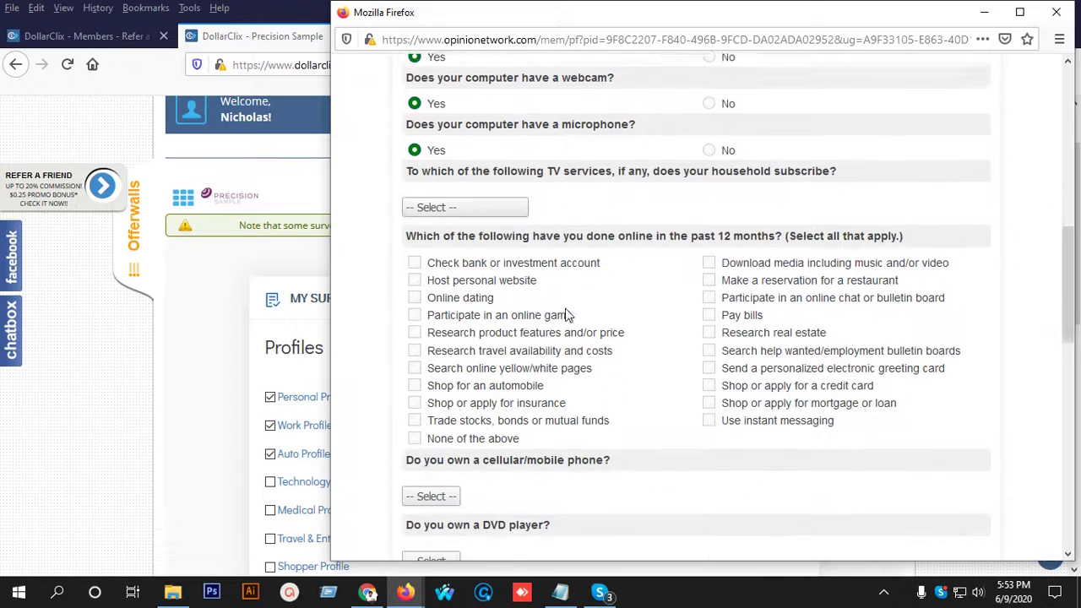
left_click(501, 201)
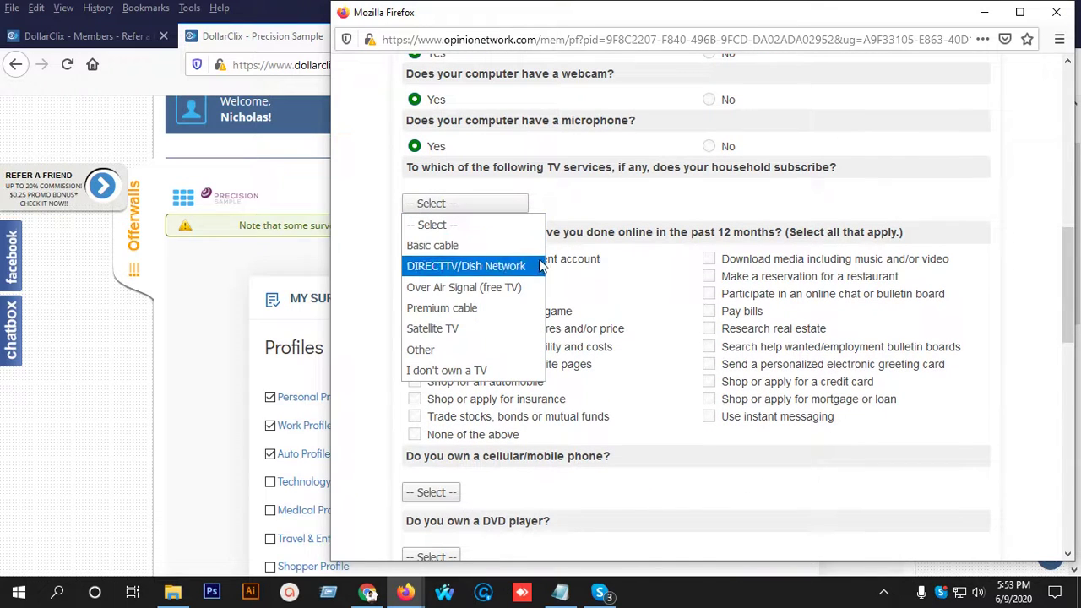
left_click(456, 329)
Mark checking a bank or investment account and shopping or applying for a credit card, mortgage or loan, and insurance as online activities of the past 12 months
scroll(447, 220, "down", 2)
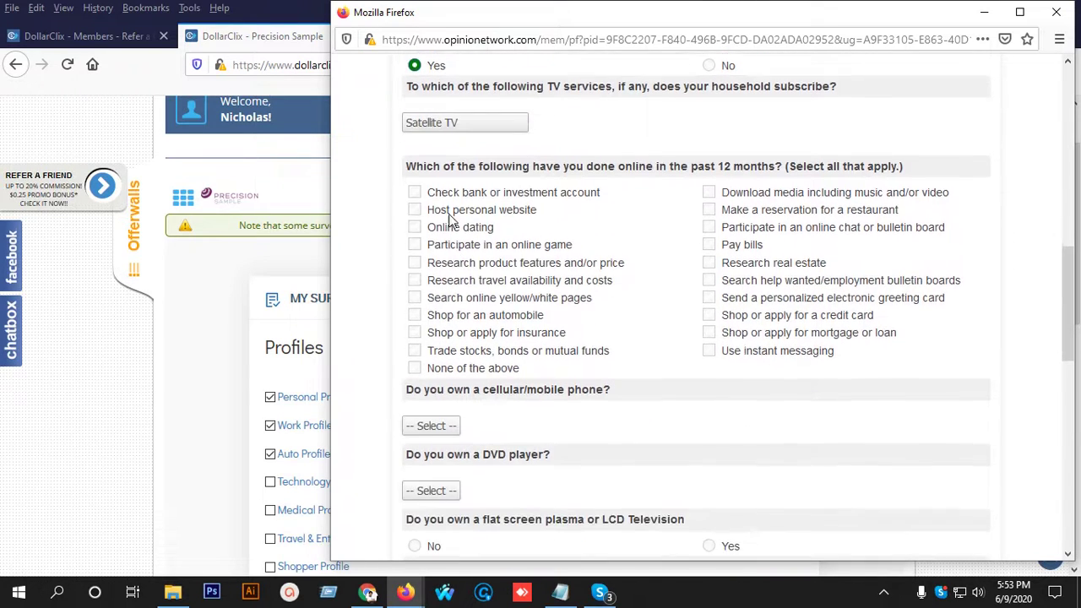
left_click(414, 194)
left_click(715, 319)
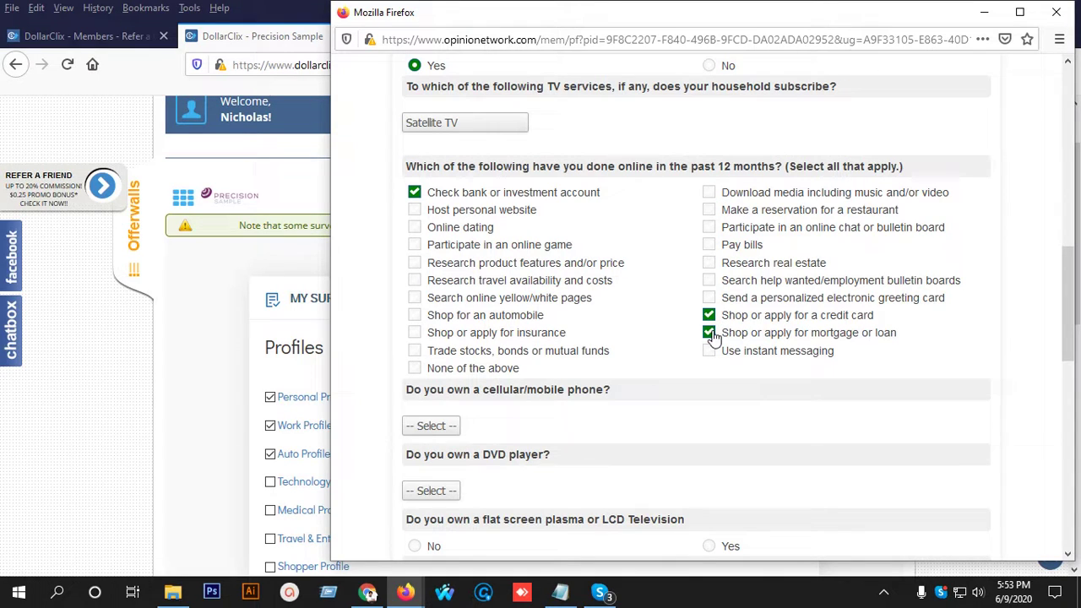
left_click(415, 334)
Answer No for owning a cellular/mobile phone and Yes for owning a DVD player
scroll(543, 320, "down", 3)
left_click(433, 183)
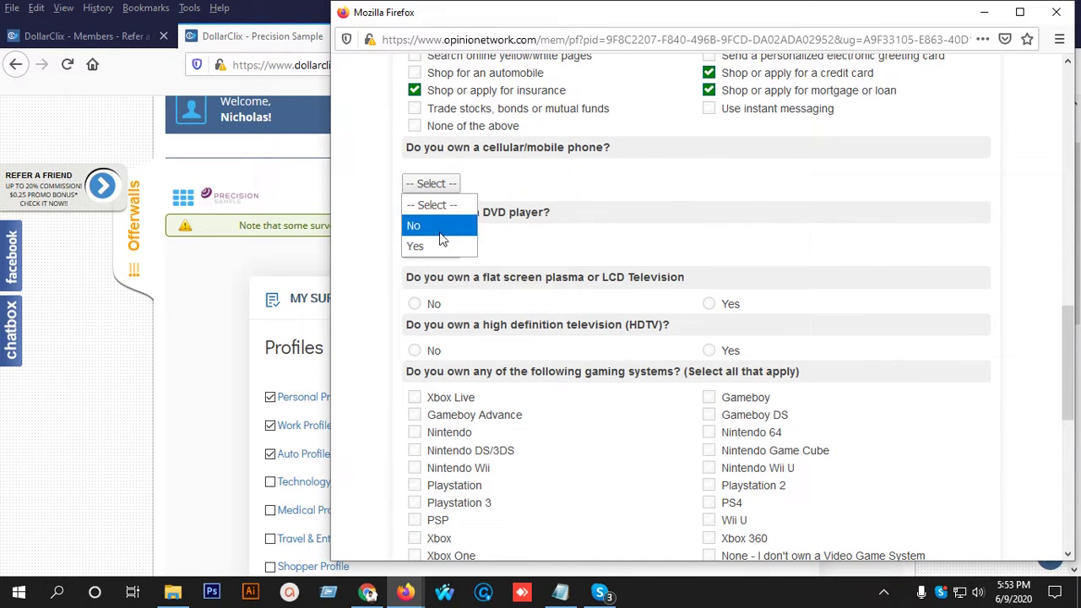
left_click(438, 227)
left_click(438, 264)
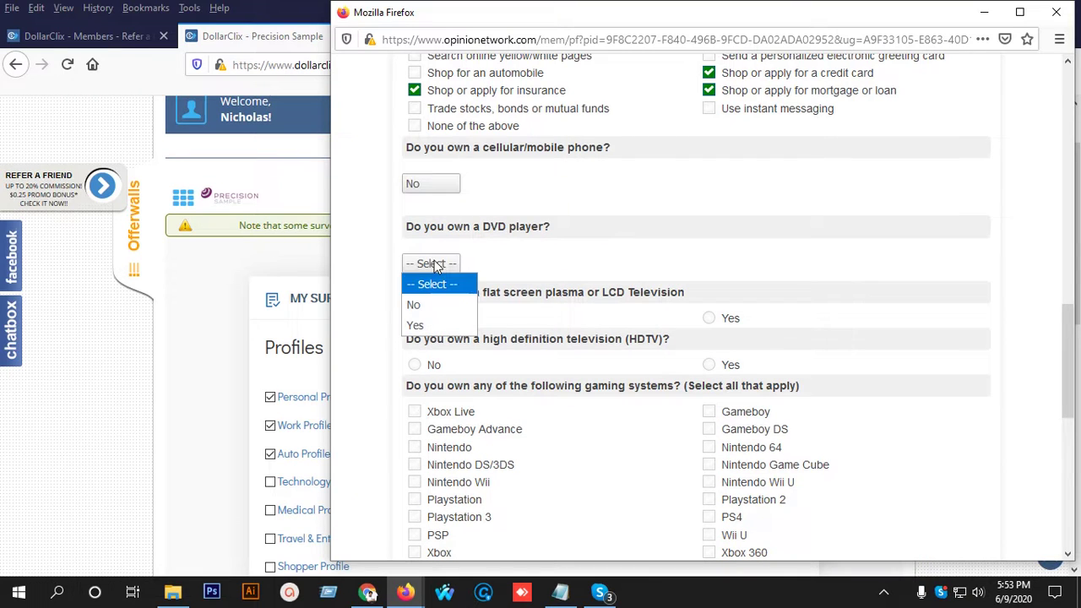
left_click(427, 325)
Set the typical monthly DVD spending to $26 - $49 and answer No for owning a flat screen plasma or LCD television
scroll(436, 253, "down", 4)
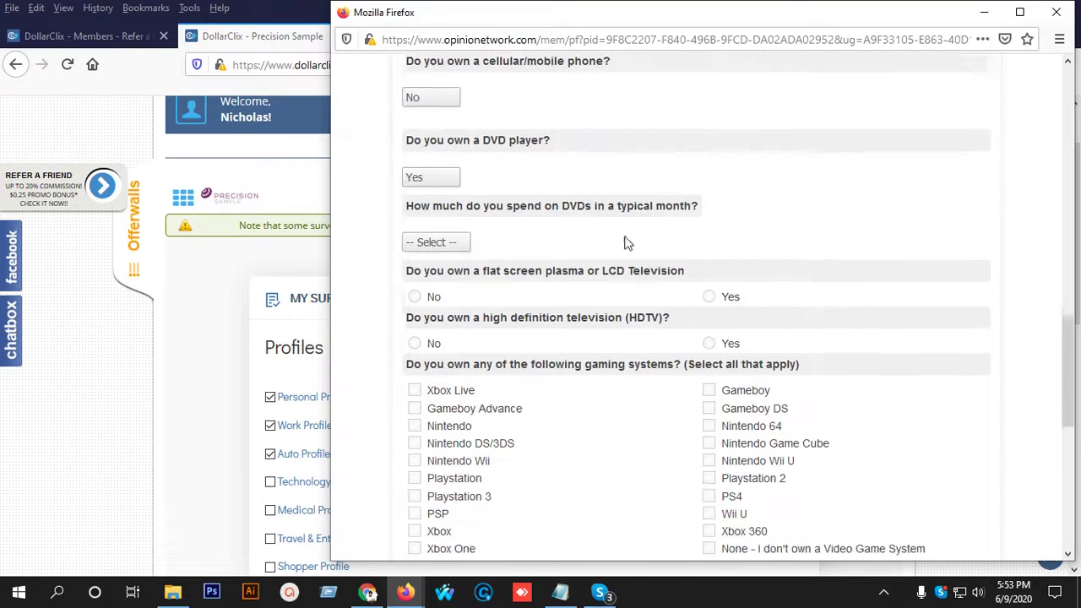
left_click(436, 167)
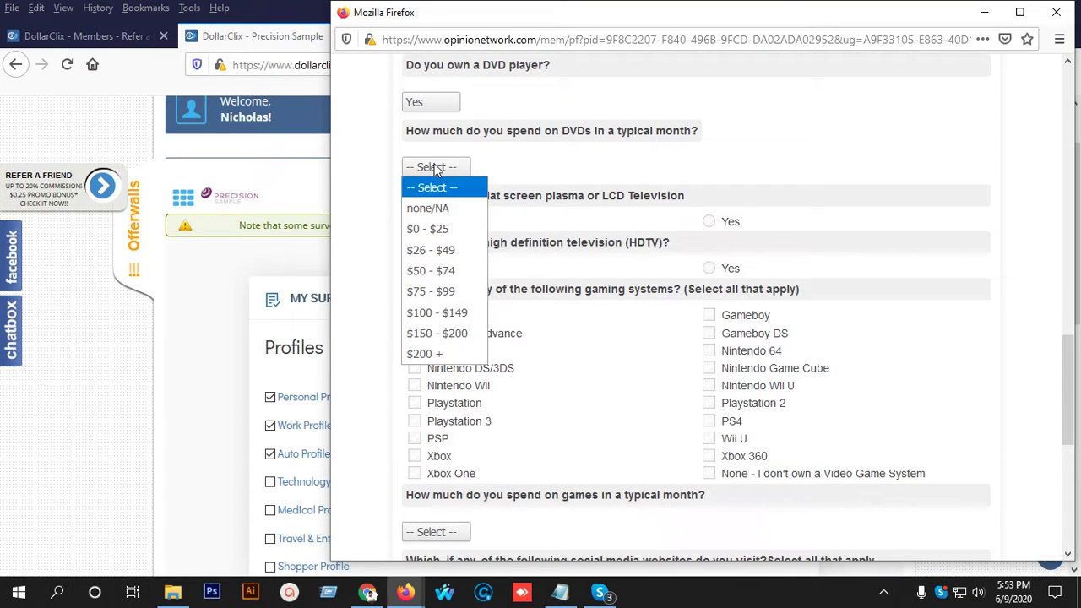
left_click(472, 251)
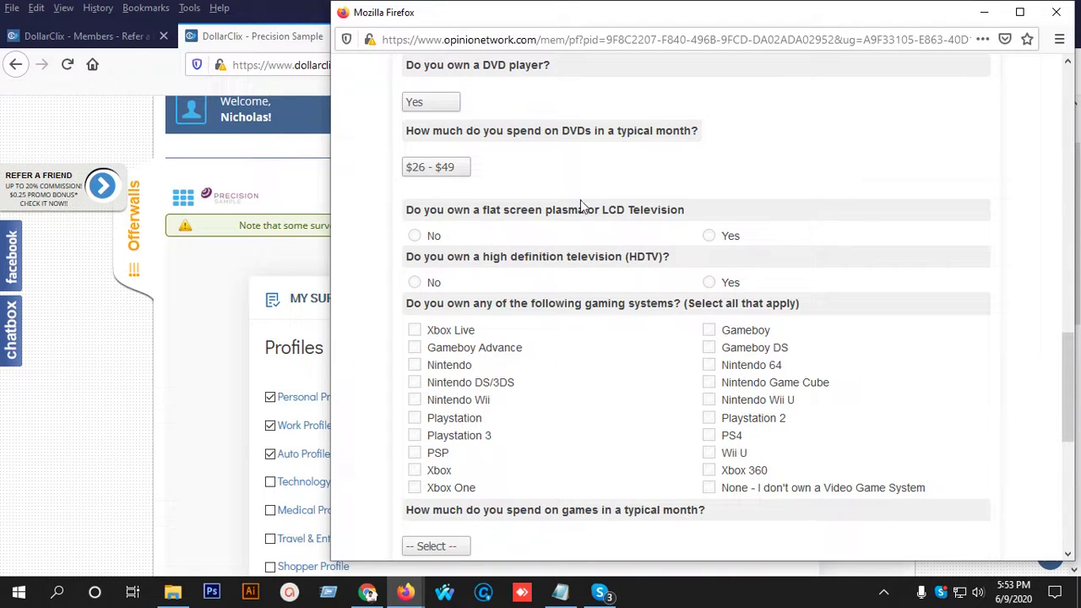
scroll(579, 211, "down", 2)
left_click(416, 156)
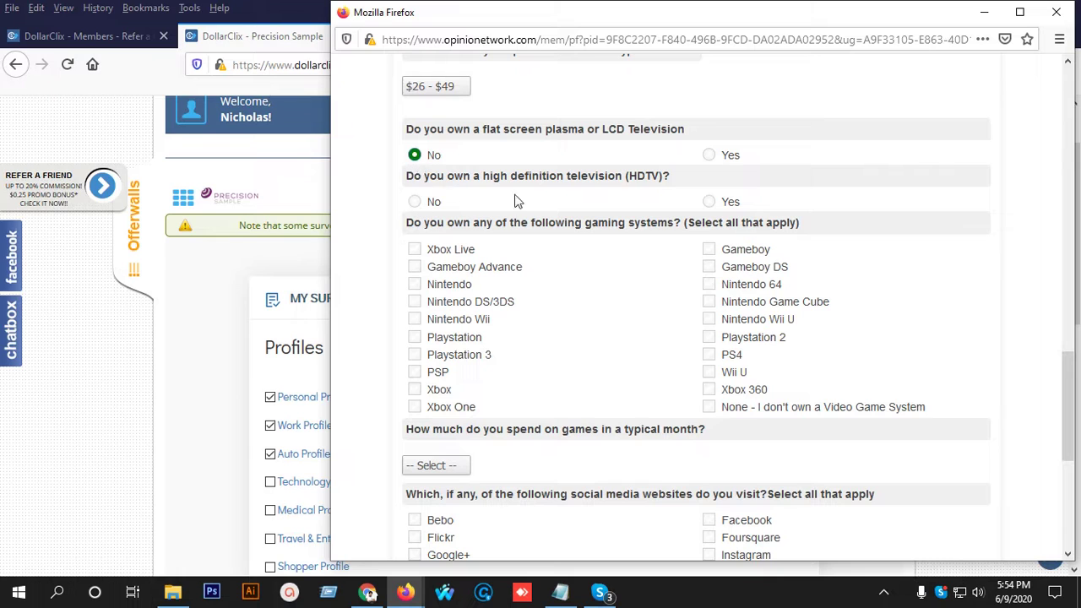
Mark Nintendo Wii, Nintendo Wii U and Nintendo 64 as owned gaming systems and set the typical monthly games spending to $26 - $49
scroll(519, 201, "down", 4)
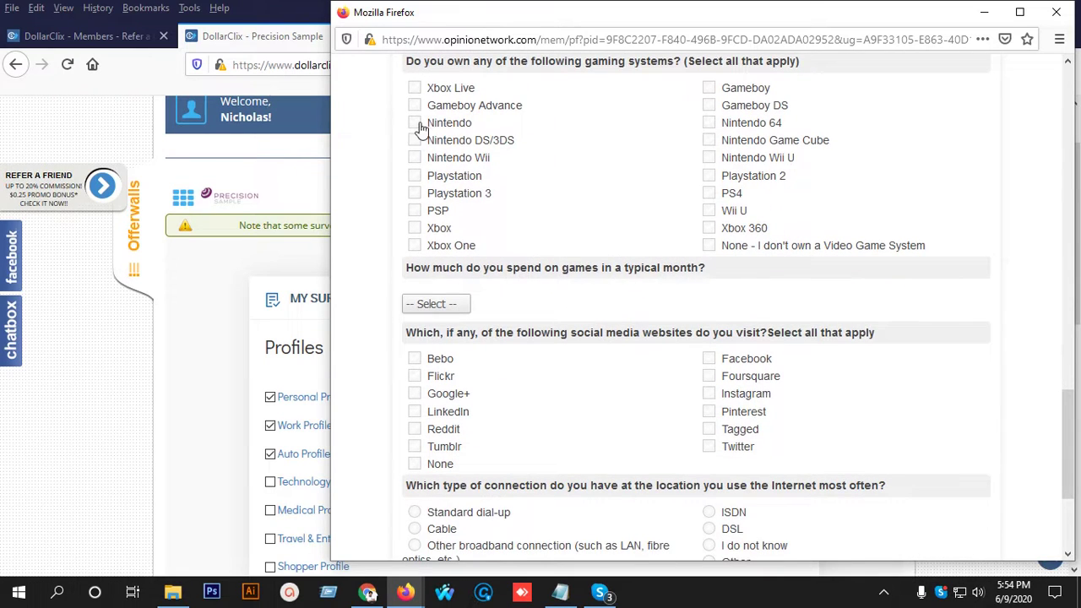
left_click(416, 159)
left_click(708, 122)
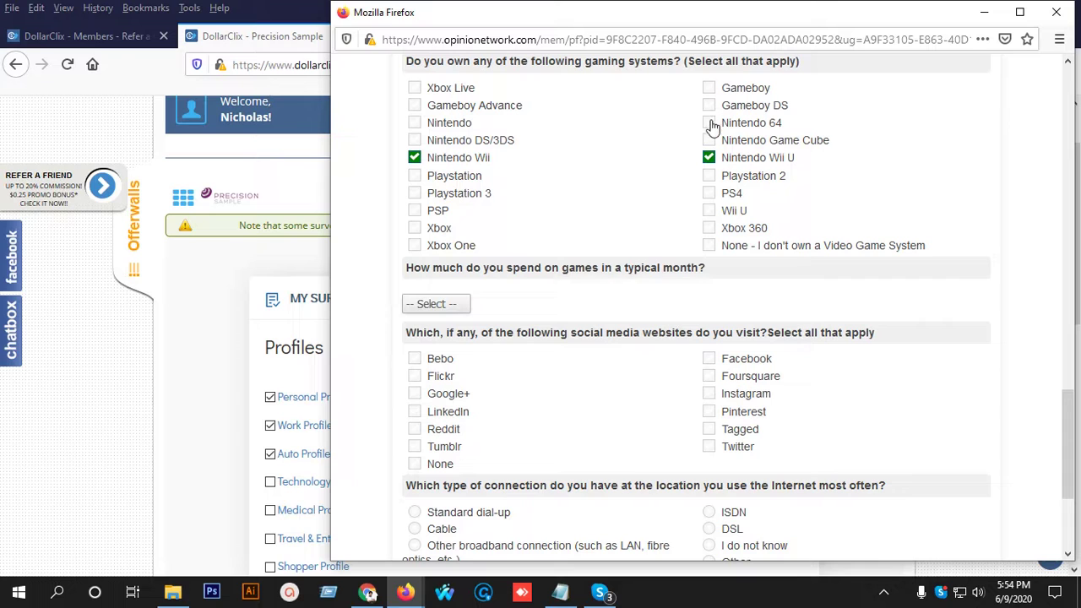
scroll(557, 215, "down", 4)
left_click(427, 145)
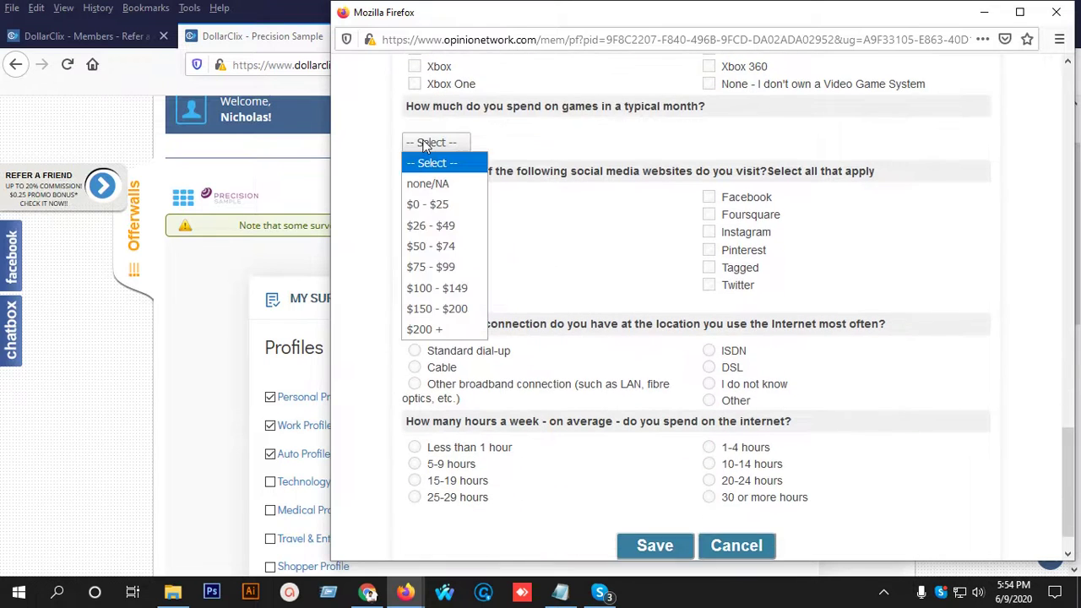
left_click(440, 236)
Mark Bebo, Flickr, Google+, LinkedIn, Reddit, Tumblr, Pinterest, Instagram, Facebook and Twitter as the social media websites visited
scroll(543, 212, "down", 1)
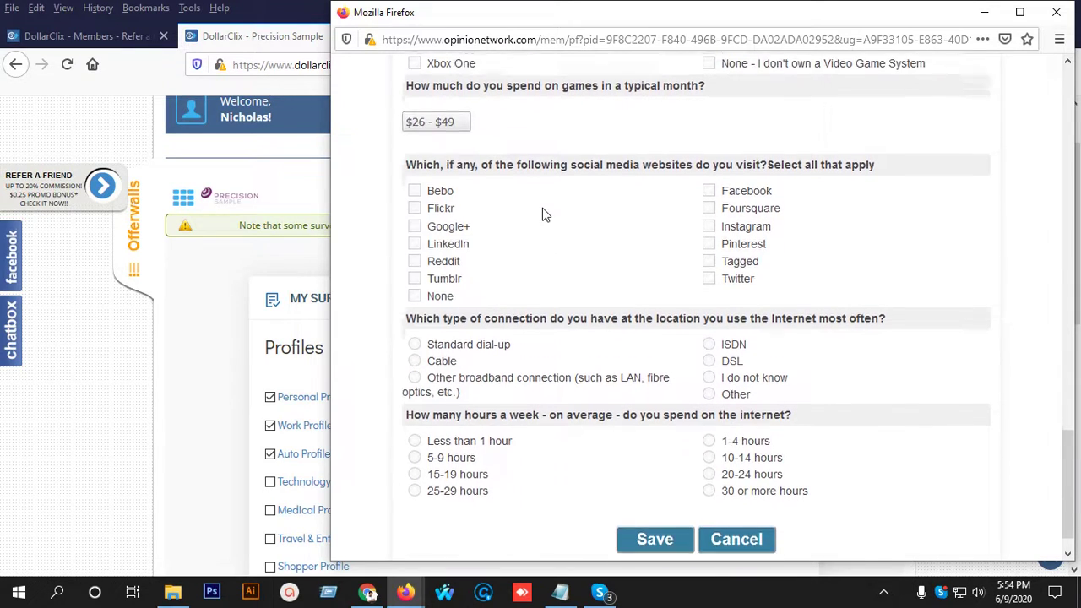
left_click(414, 152)
left_click(413, 172)
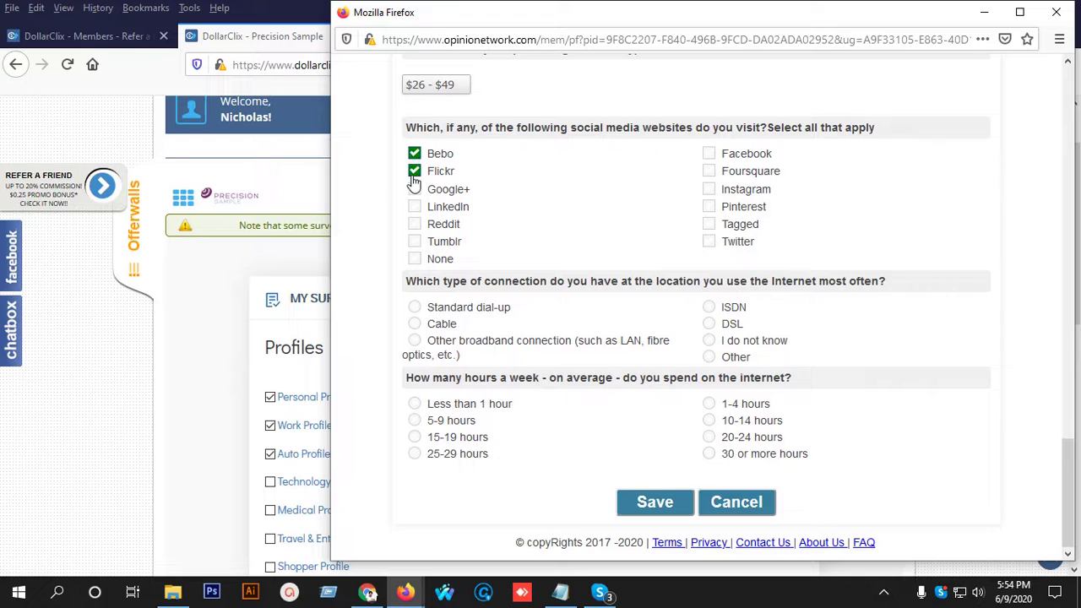
left_click(414, 189)
left_click(414, 206)
left_click(414, 225)
left_click(414, 242)
left_click(708, 207)
left_click(709, 190)
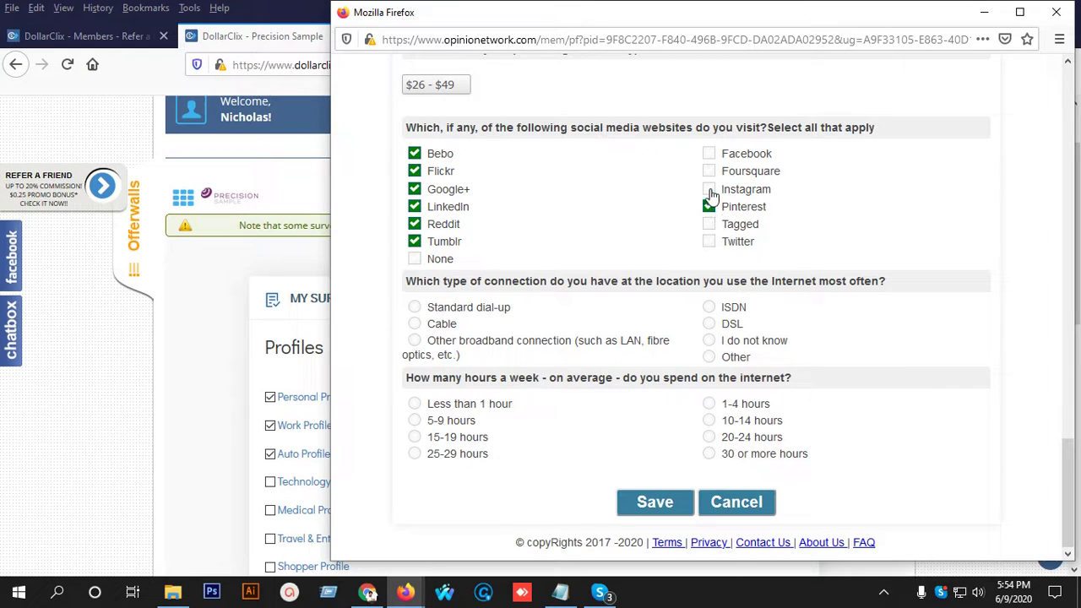
left_click(710, 154)
left_click(710, 242)
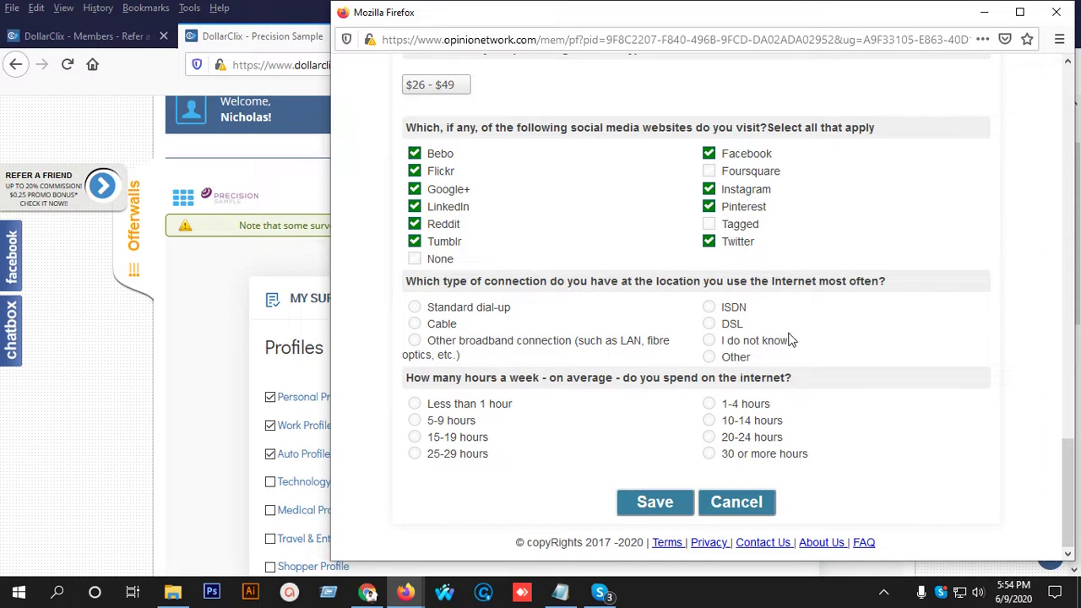
Choose Cable as the connection type and 5-9 hours of weekly internet use, and submit the questionnaire
left_click(711, 326)
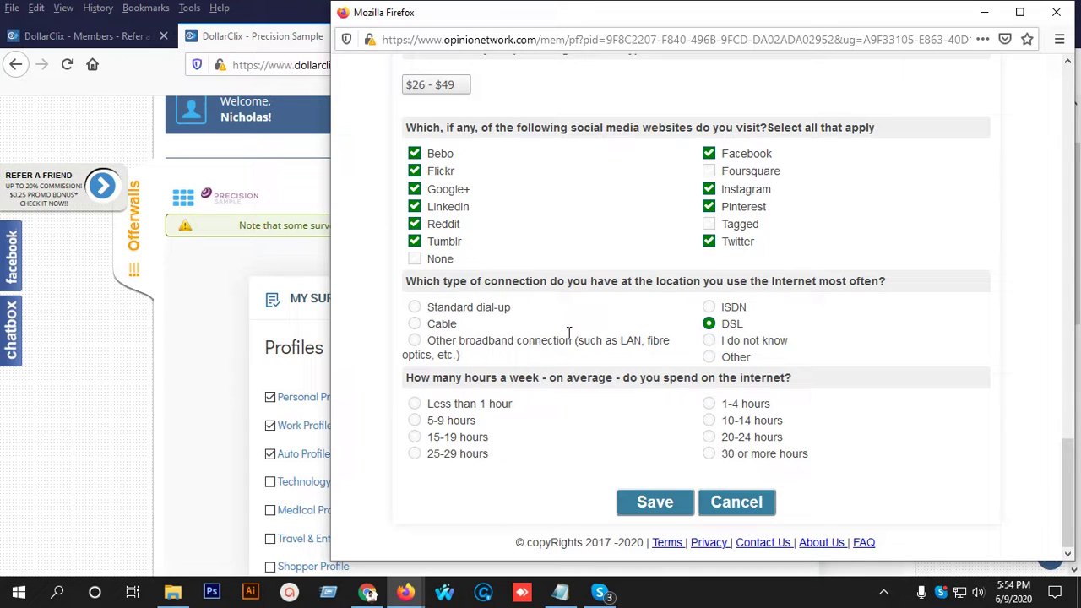
left_click(416, 325)
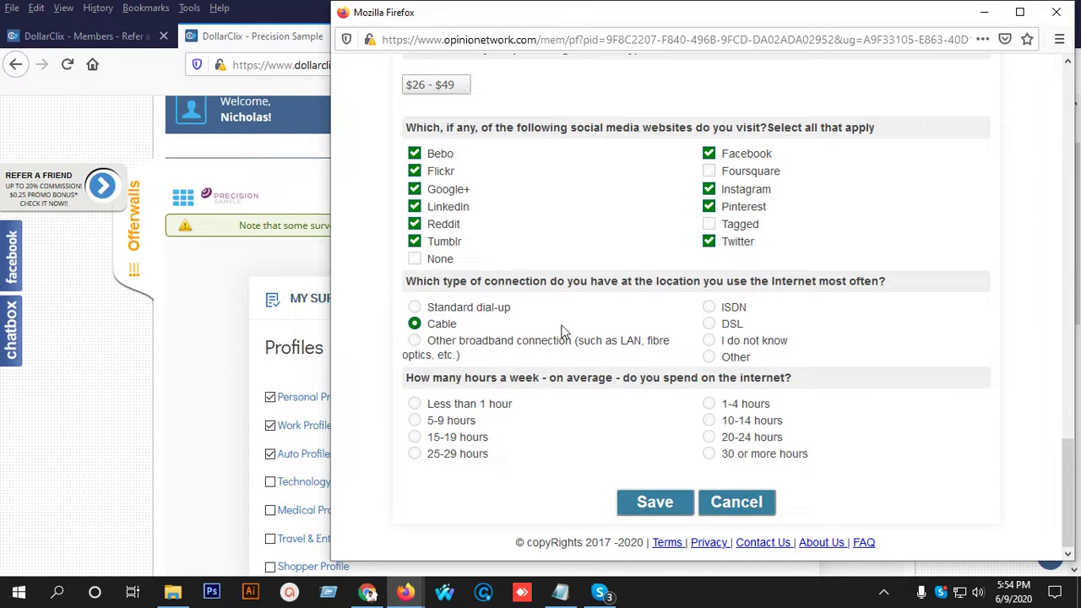
left_click(415, 421)
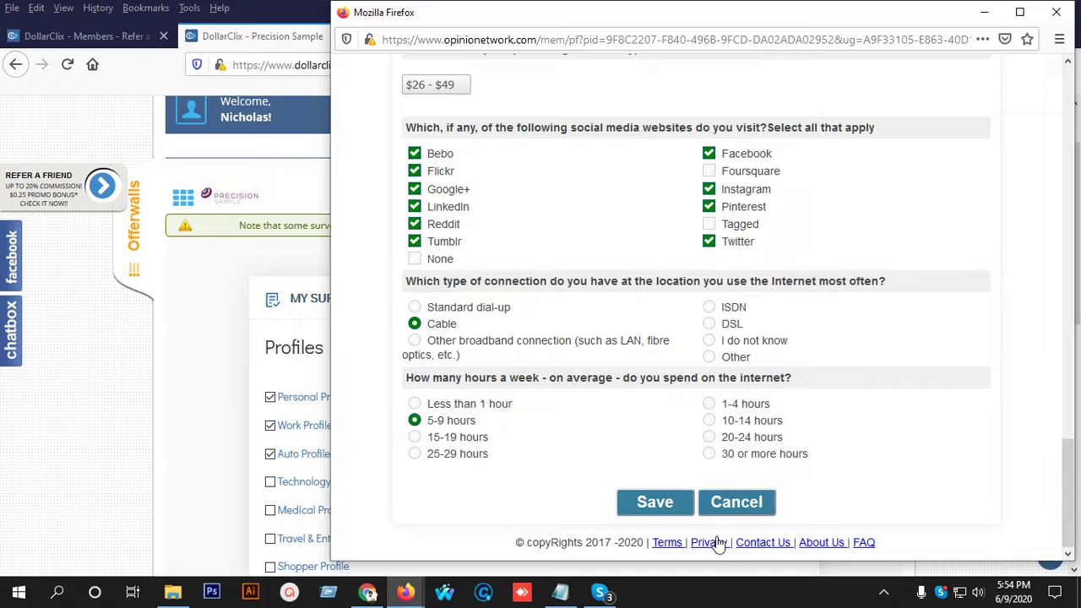
left_click(658, 512)
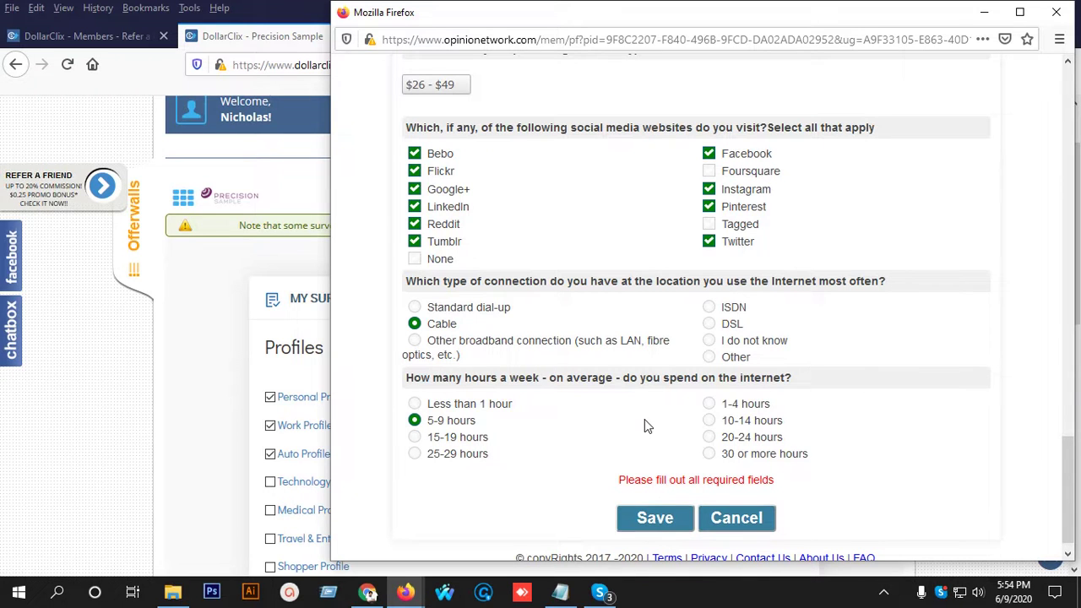
Answer Yes for owning a high definition television and save the Technology Profile
scroll(645, 419, "up", 10)
scroll(645, 418, "down", 4)
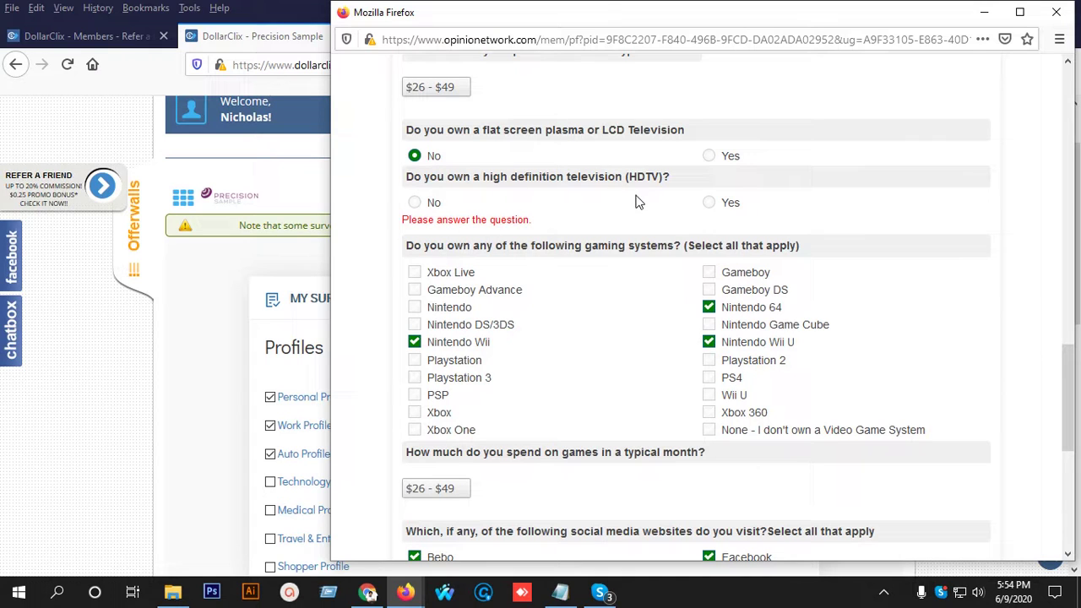
left_click(709, 203)
scroll(712, 276, "up", 1)
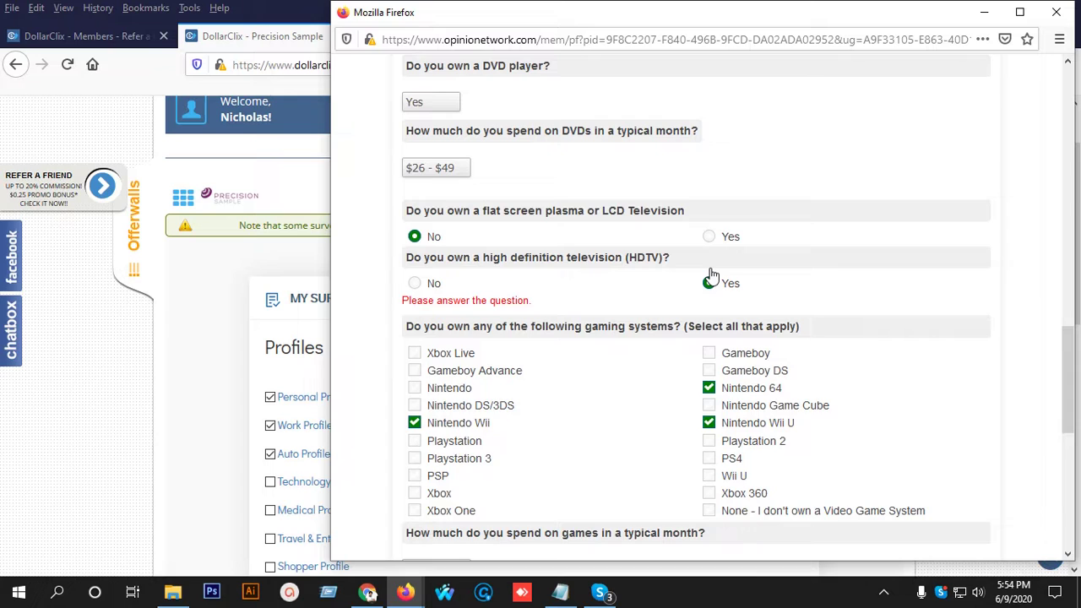
scroll(712, 276, "down", 6)
left_click(668, 505)
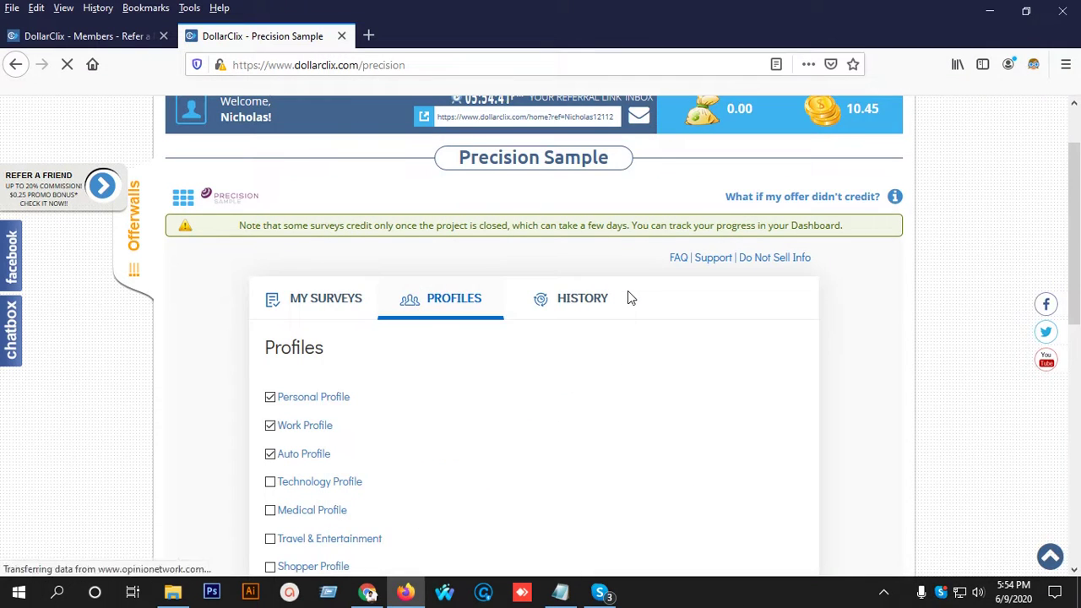
Return to the profiles list and open the Medical Profile questionnaire
scroll(499, 270, "down", 2)
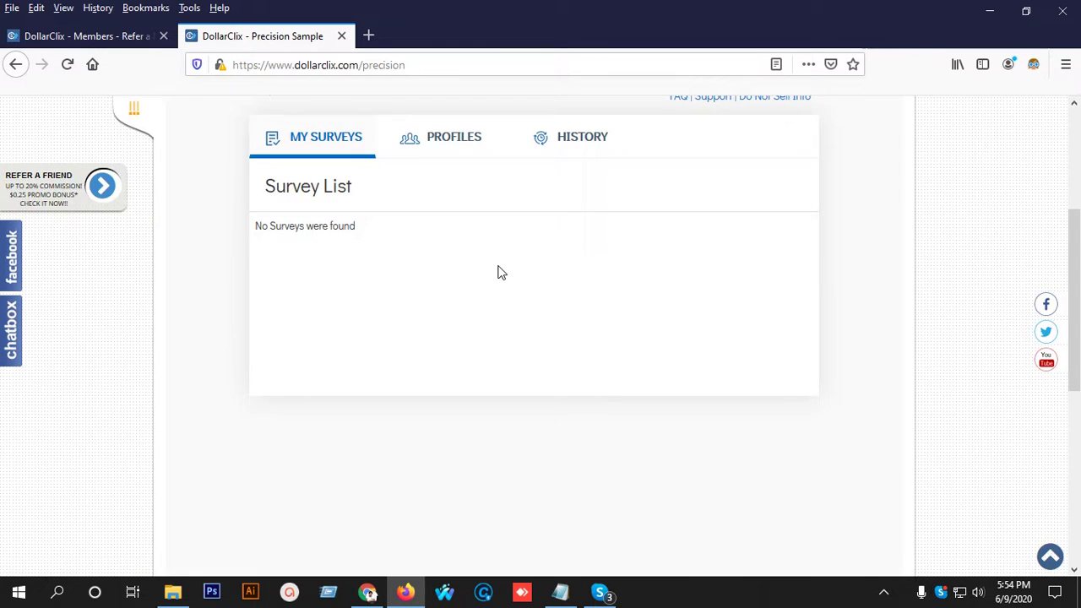
left_click(467, 152)
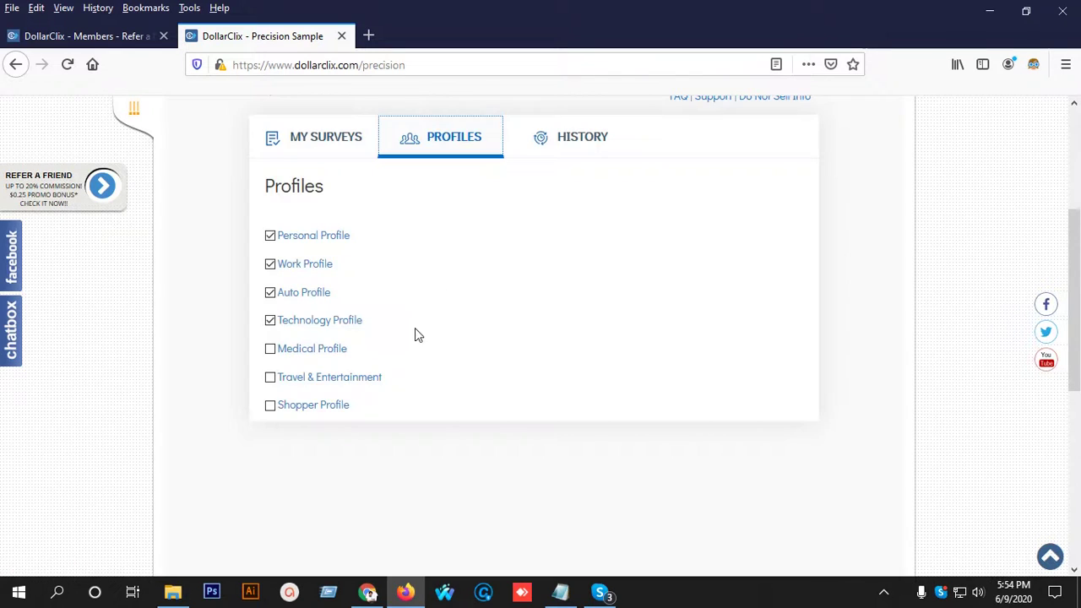
left_click(322, 353)
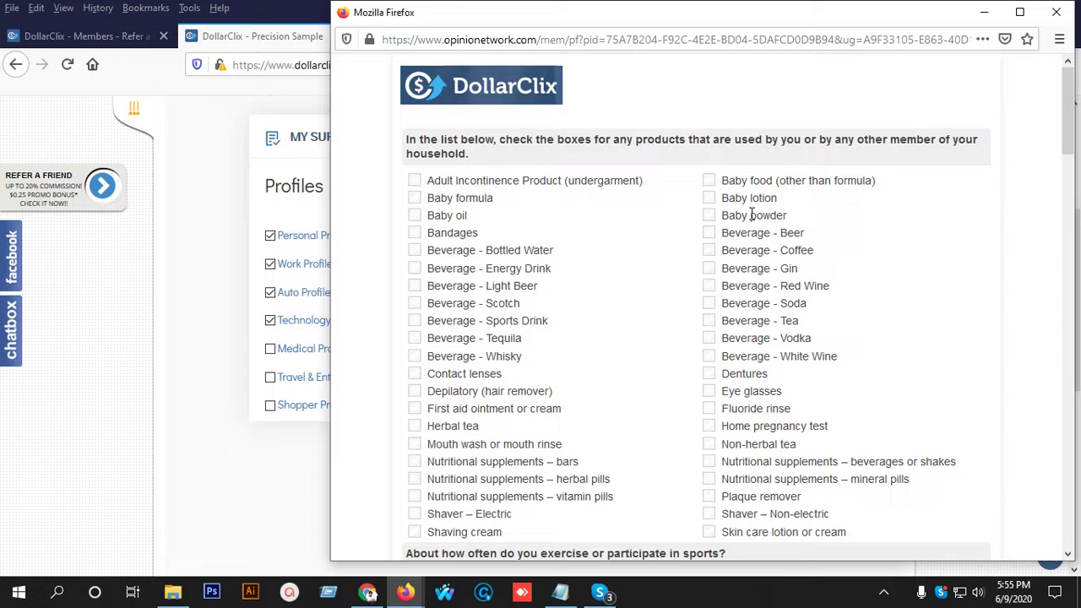
Mark skin care lotion or cream, bottled water, energy drink, light beer, beer, coffee, gin and vodka as products used in the household
scroll(567, 280, "down", 3)
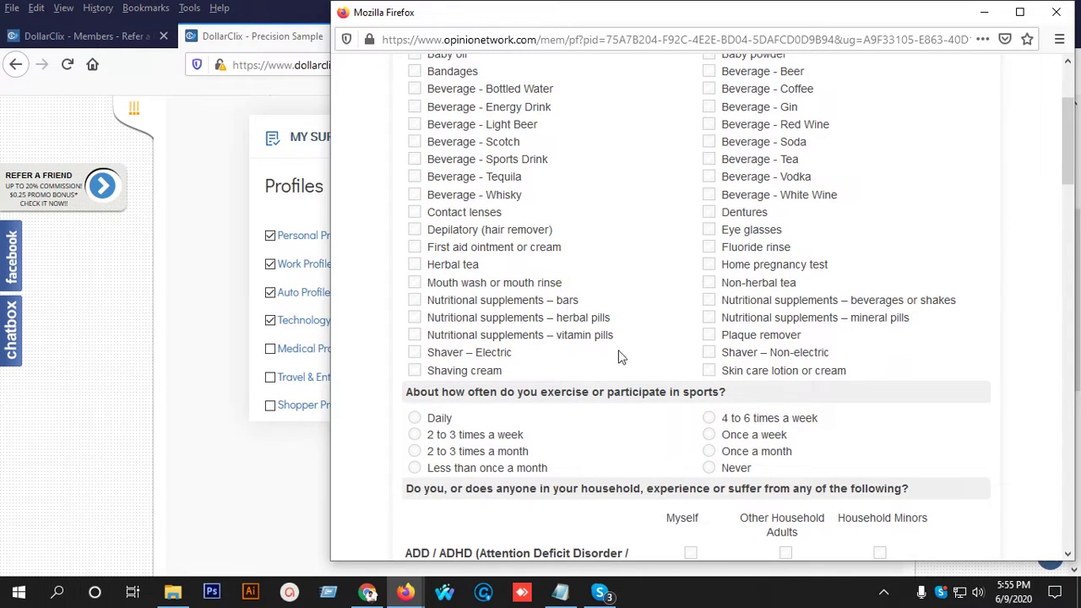
scroll(737, 185, "up", 2)
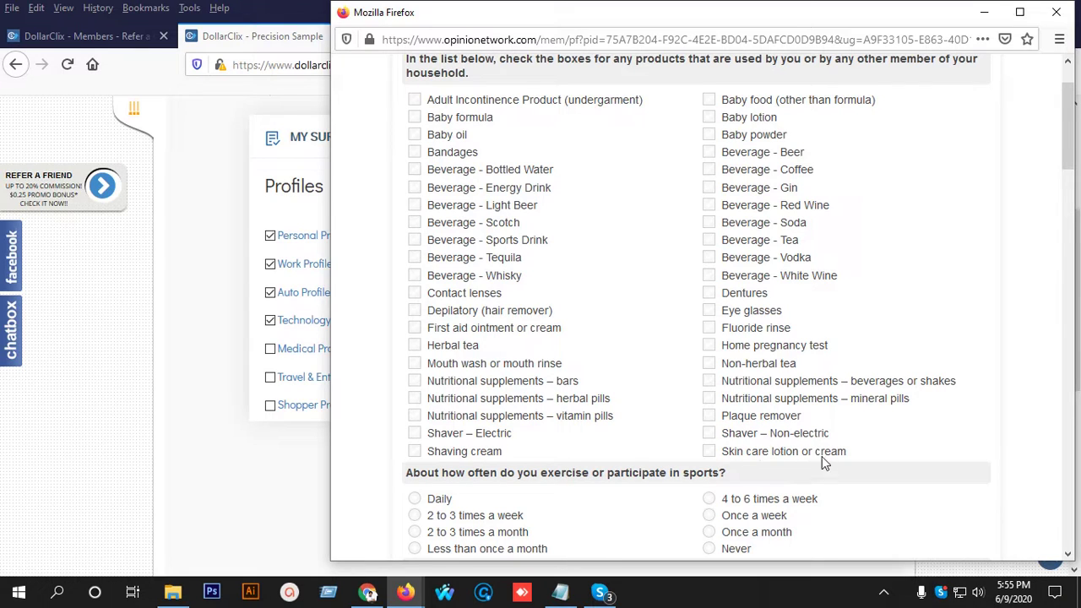
left_click(718, 455)
left_click(413, 207)
left_click(413, 169)
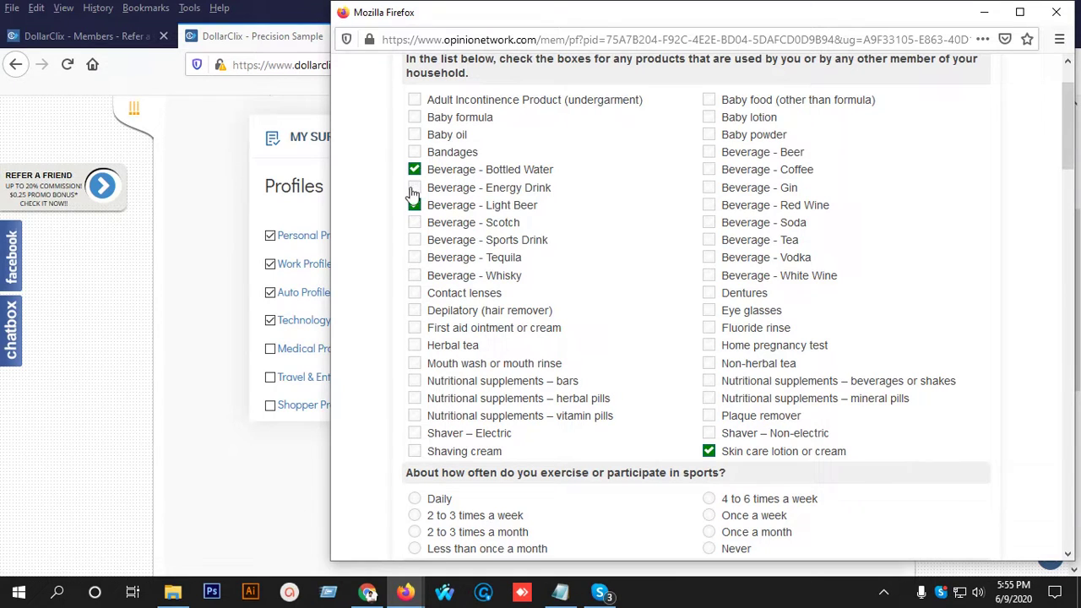
left_click(413, 187)
left_click(708, 170)
left_click(709, 188)
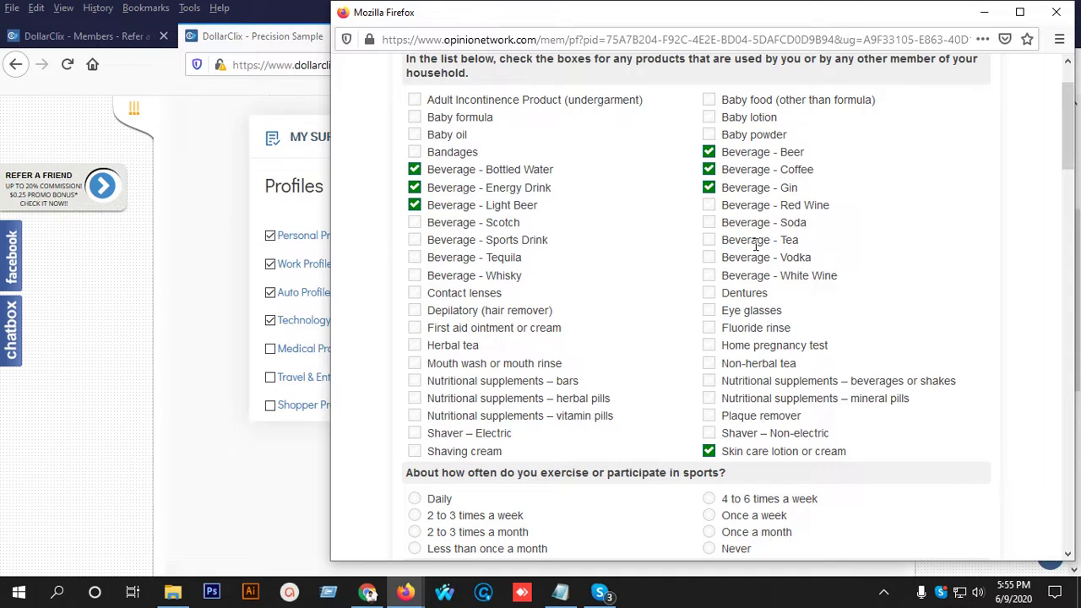
left_click(709, 258)
Set the exercise or sports frequency to 4 to 6 times a week
scroll(642, 300, "down", 1)
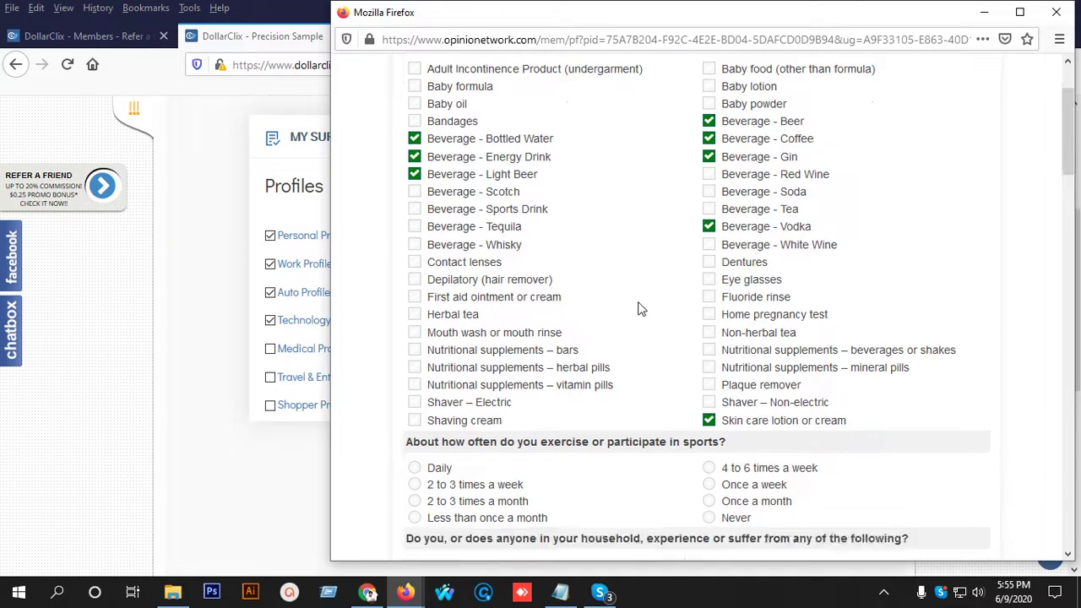
scroll(640, 310, "down", 5)
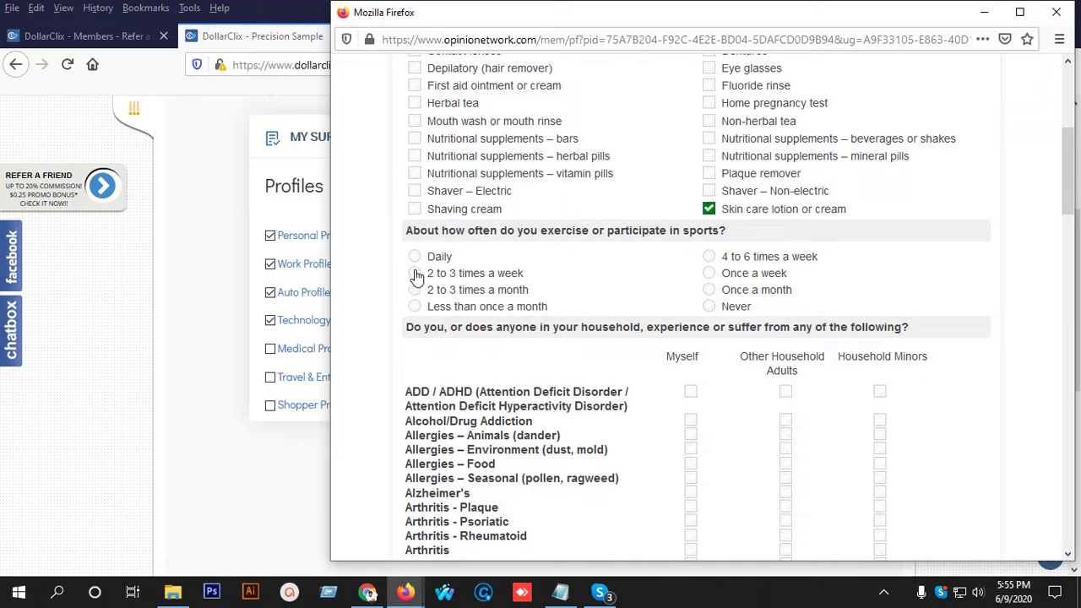
left_click(707, 257)
Mark ADD / ADHD, Alcohol/Drug Addiction and Allergies – Animals (dander) for Myself in the health conditions question
scroll(708, 259, "down", 4)
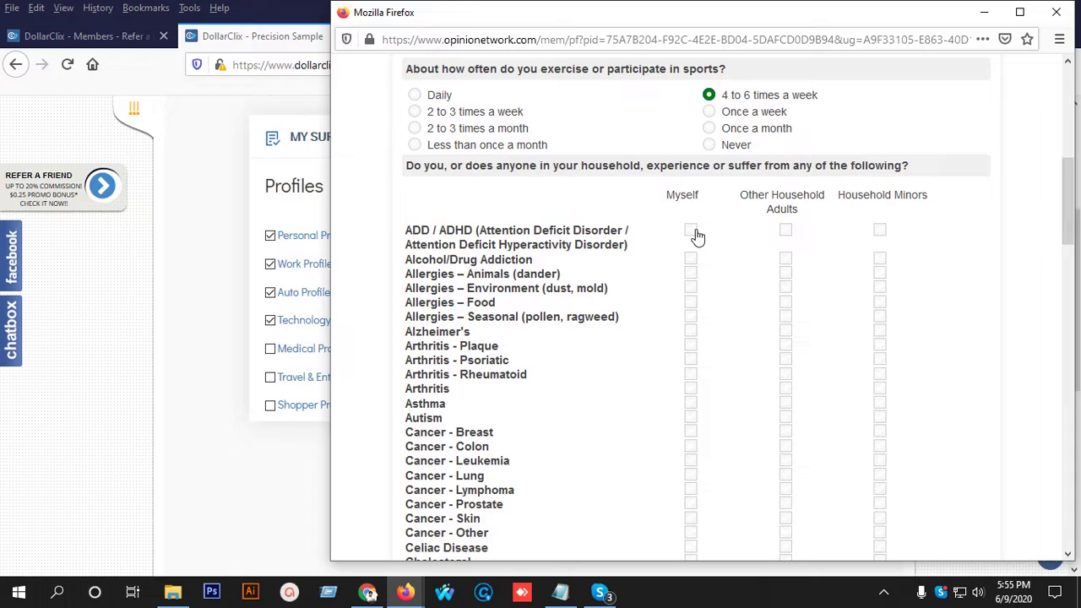
left_click(691, 231)
left_click(690, 258)
left_click(691, 272)
scroll(701, 302, "down", 2)
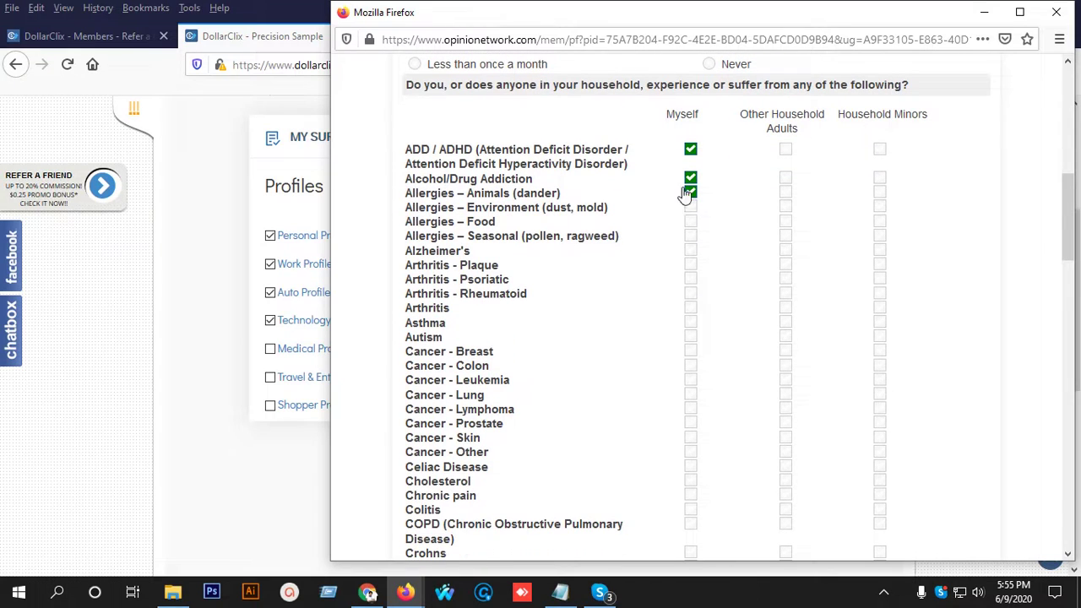
Adjust the Myself selections for ADD / ADHD, Alcohol/Drug Addiction and the animal and environment allergies in the health conditions question
left_click(691, 150)
left_click(691, 178)
left_click(691, 192)
left_click(691, 193)
left_click(691, 207)
Mark Diabetes – Type 1 (juvenile) for Myself in the health conditions question
scroll(460, 336, "down", 1)
scroll(460, 336, "down", 3)
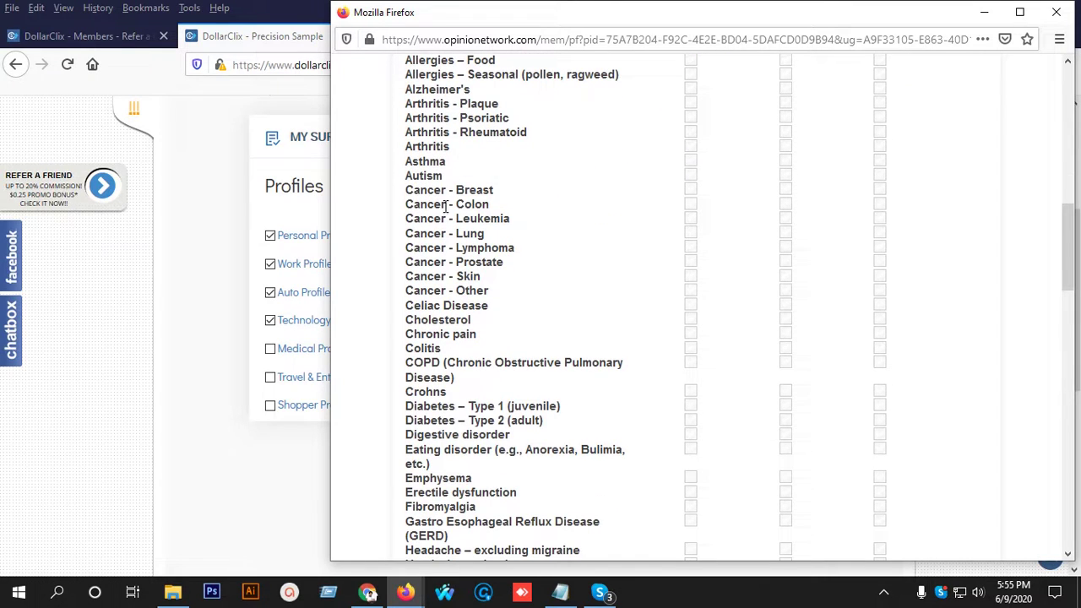
scroll(513, 299, "down", 3)
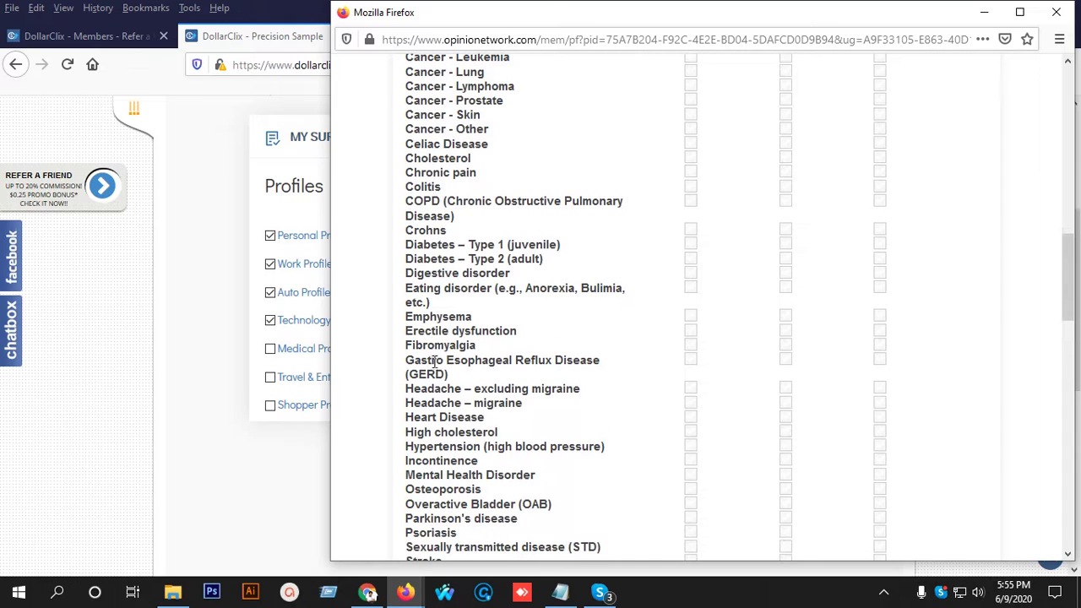
left_click(690, 245)
For Myself, choose Prefer not to answer for typical treatments and None of the above for medications and treatments taken for health
scroll(528, 265, "down", 3)
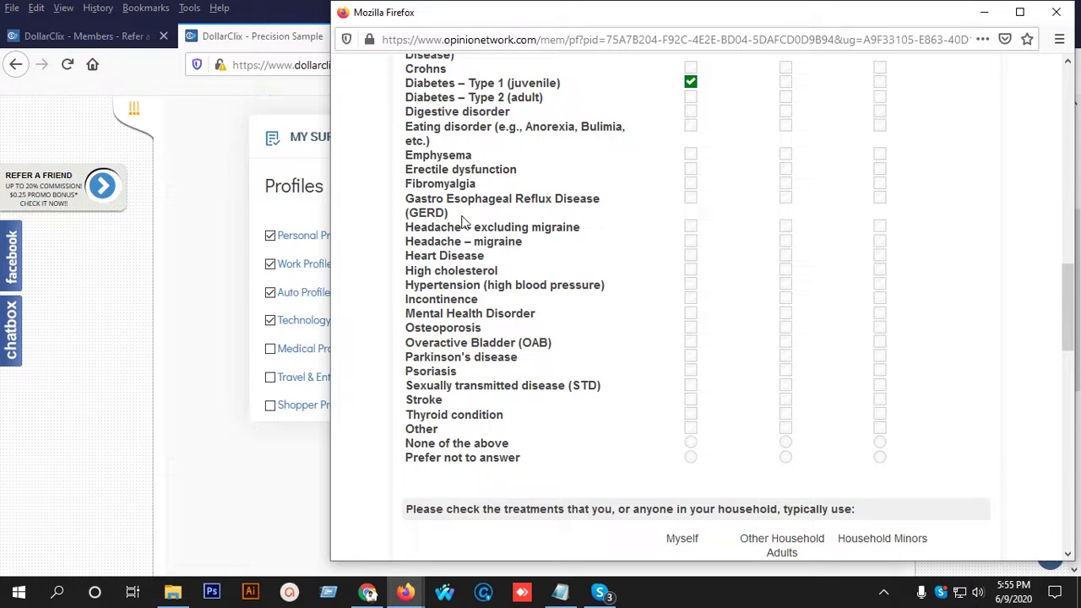
scroll(462, 221, "down", 3)
scroll(465, 224, "down", 3)
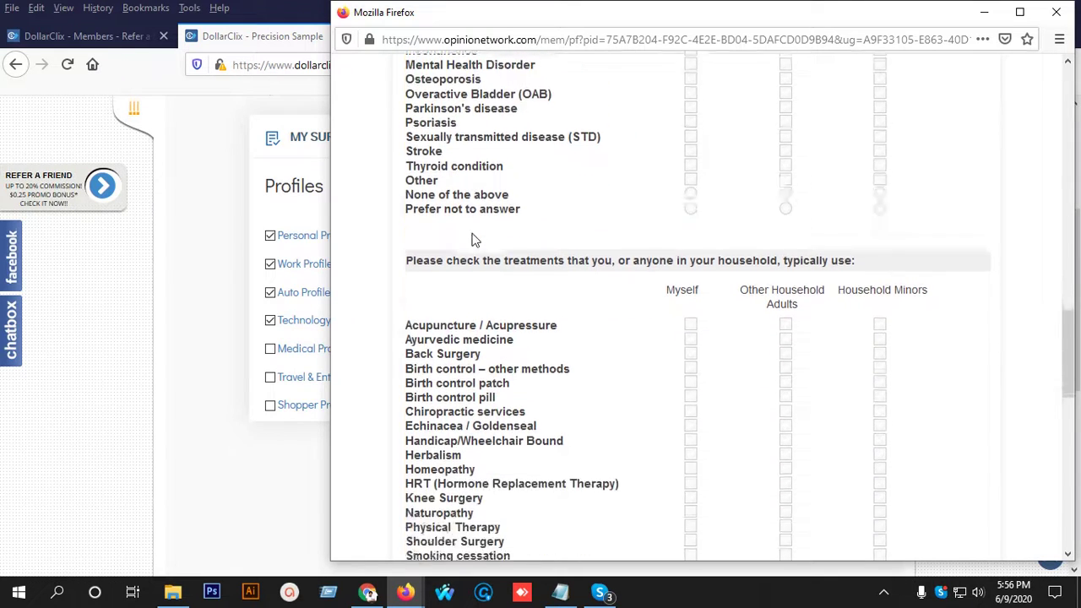
scroll(467, 287, "down", 2)
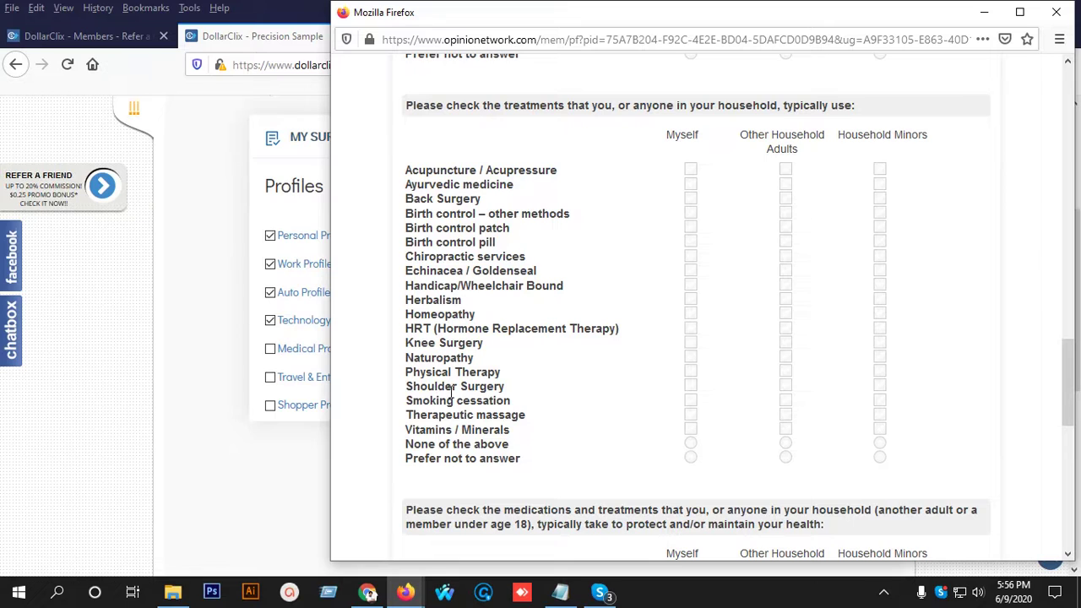
left_click(691, 460)
scroll(459, 214, "down", 5)
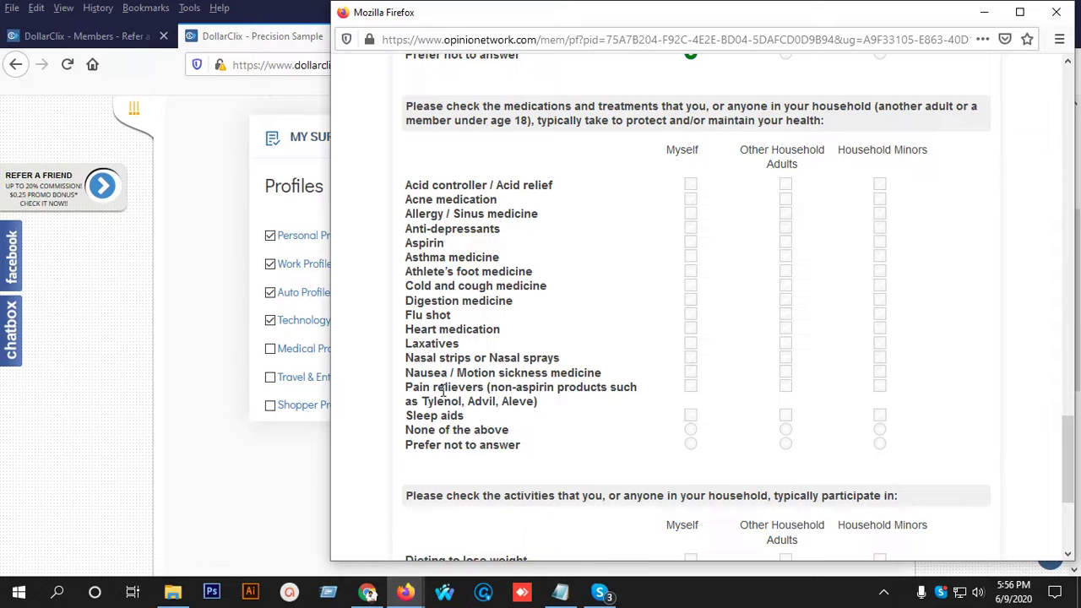
left_click(688, 430)
Mark Meditation and Yoga as activities for Myself and save the Medical Profile
scroll(616, 363, "down", 3)
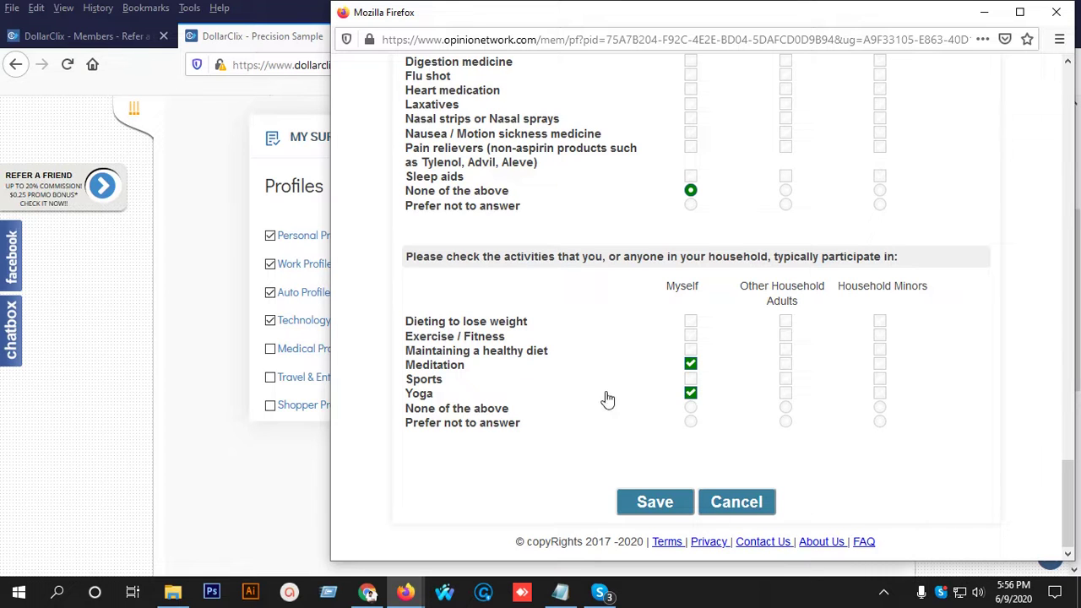
left_click(657, 504)
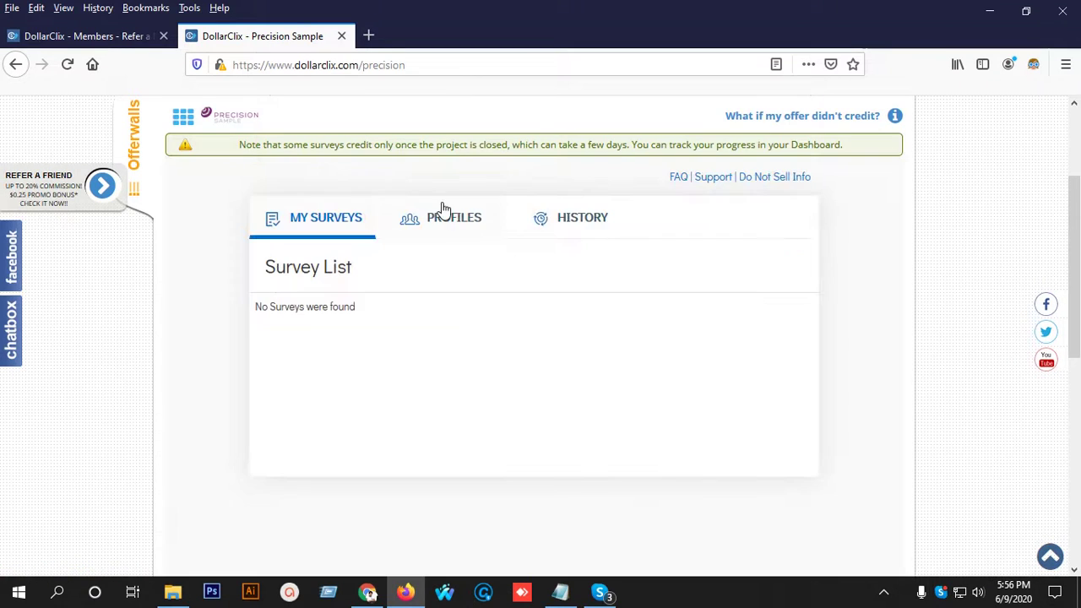
Return to the profiles list and open the Travel & Entertainment questionnaire
left_click(453, 216)
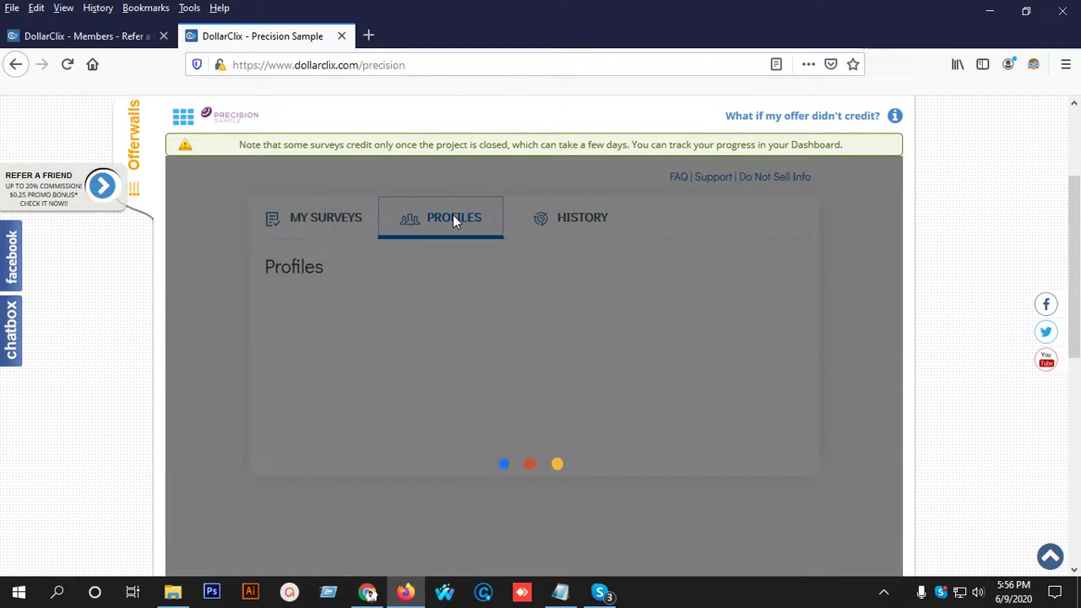
scroll(476, 258, "down", 4)
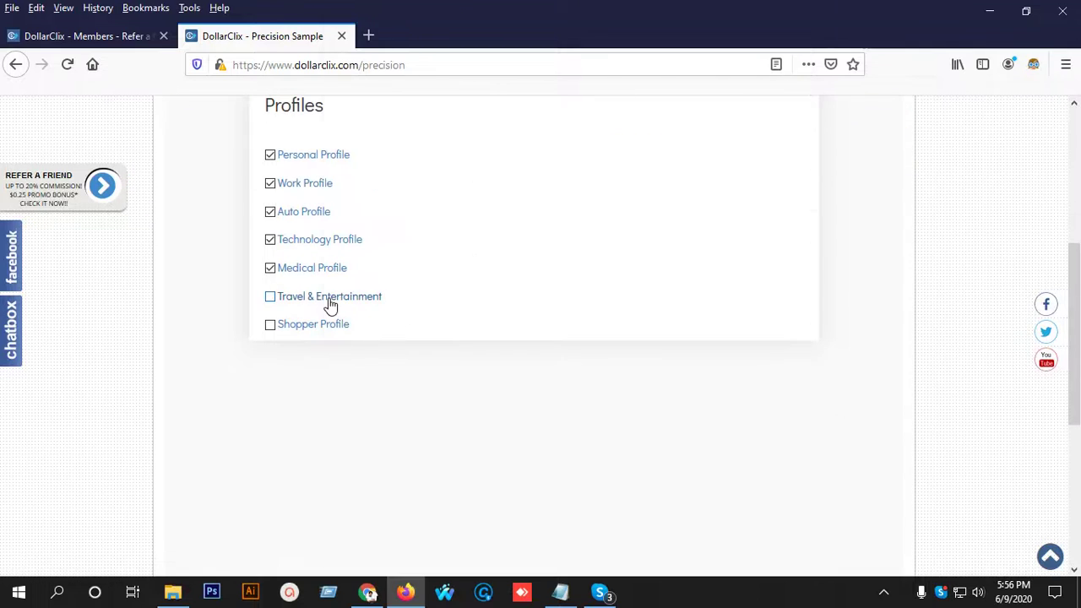
left_click(329, 302)
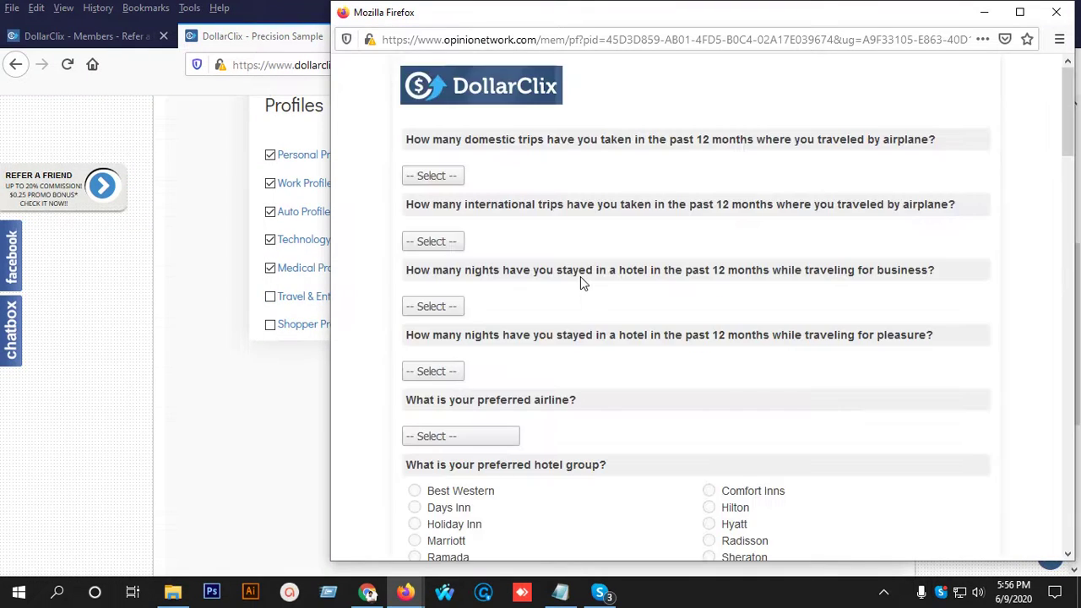
Set both the domestic and the international airplane trips of the past 12 months to 4
left_click(448, 179)
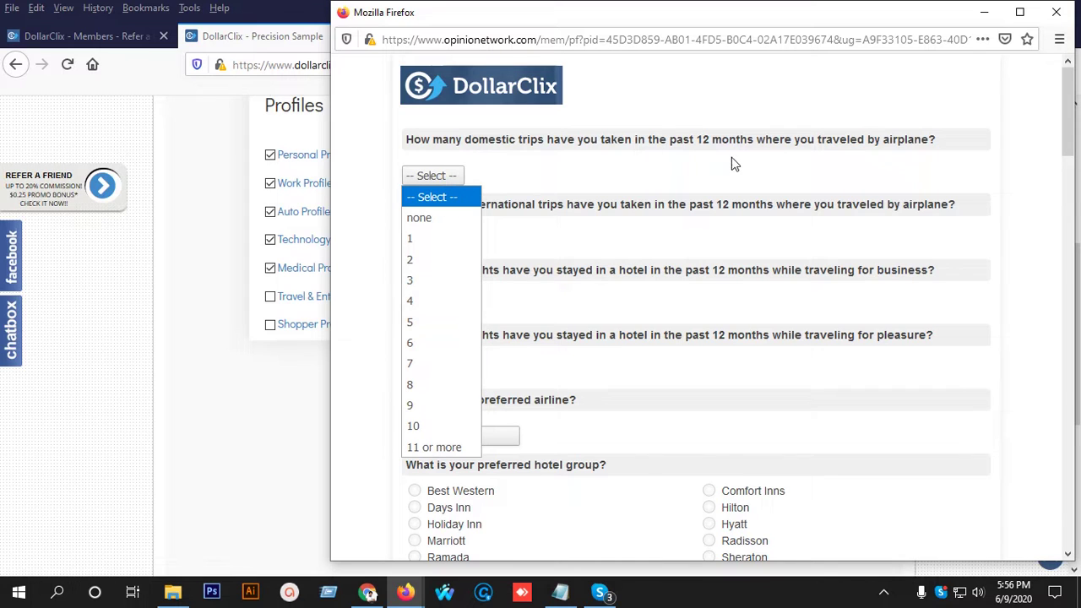
left_click(415, 303)
left_click(437, 257)
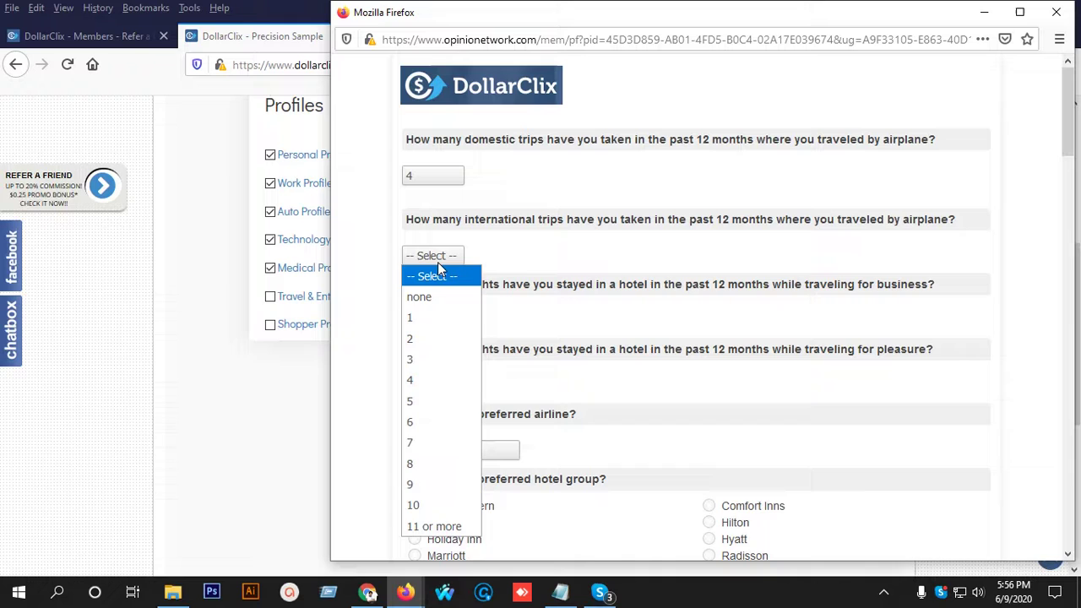
left_click(426, 380)
Set the hotel nights of the past 12 months to 6 - 10 for both business and pleasure travel
scroll(473, 279, "down", 2)
left_click(439, 177)
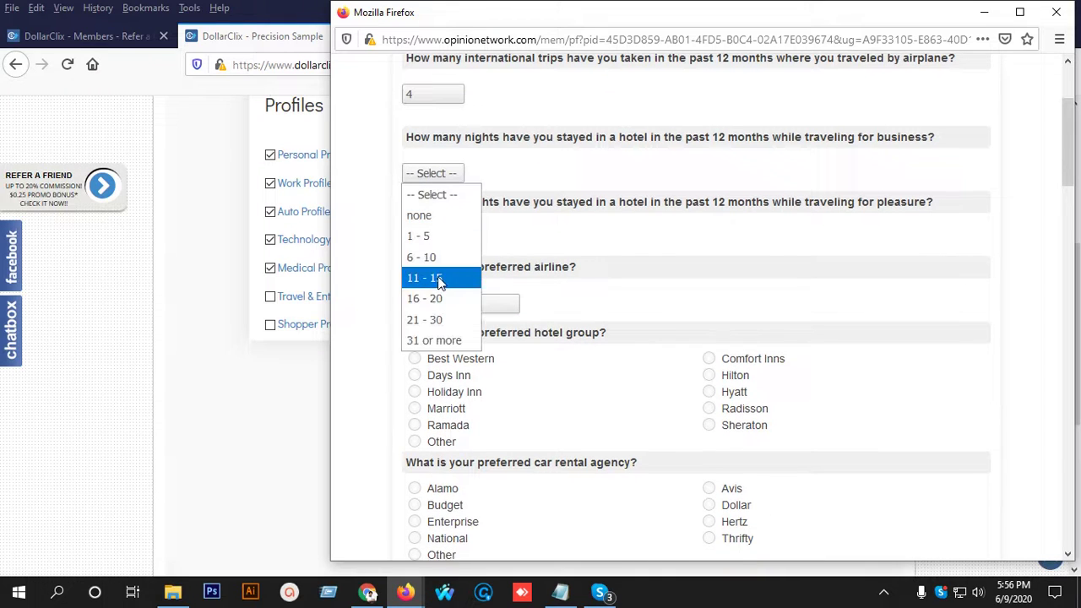
left_click(437, 256)
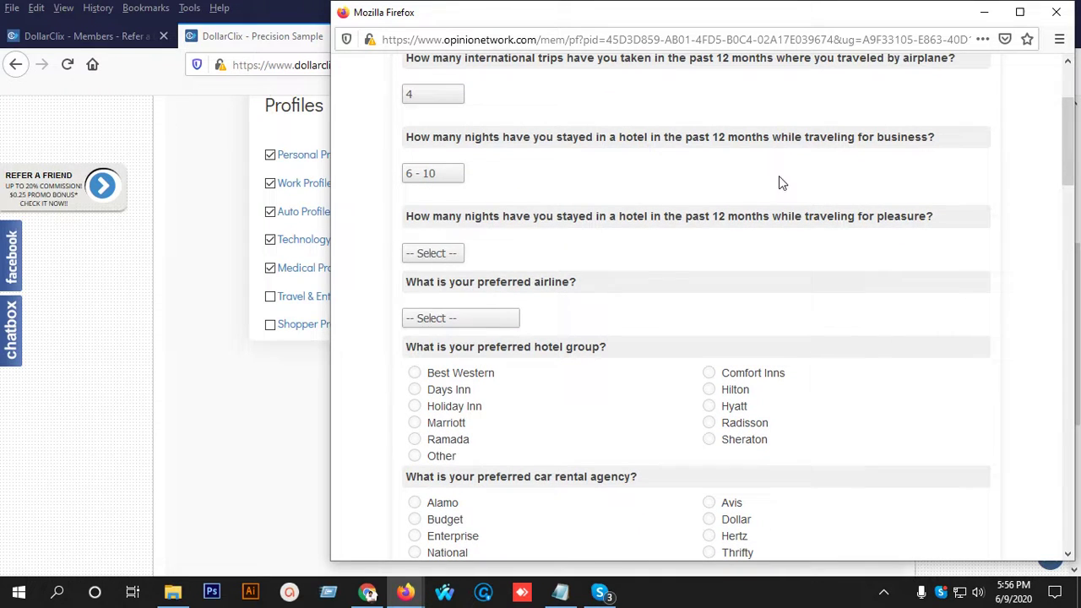
left_click(442, 254)
left_click(442, 335)
Select Alaska Airlines as the preferred airline
scroll(492, 279, "down", 2)
scroll(493, 279, "down", 2)
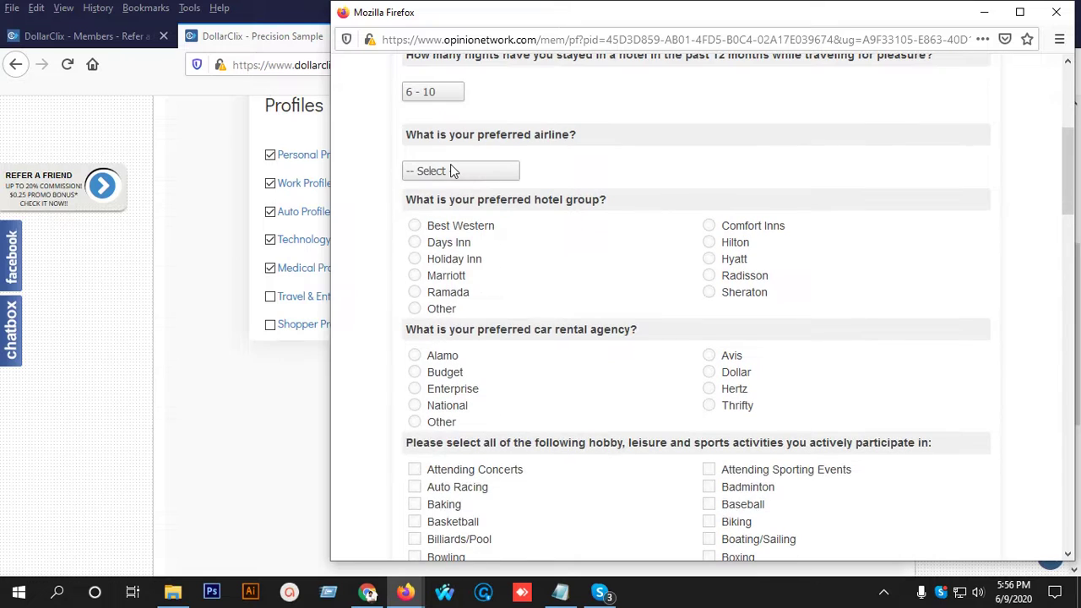
left_click(449, 174)
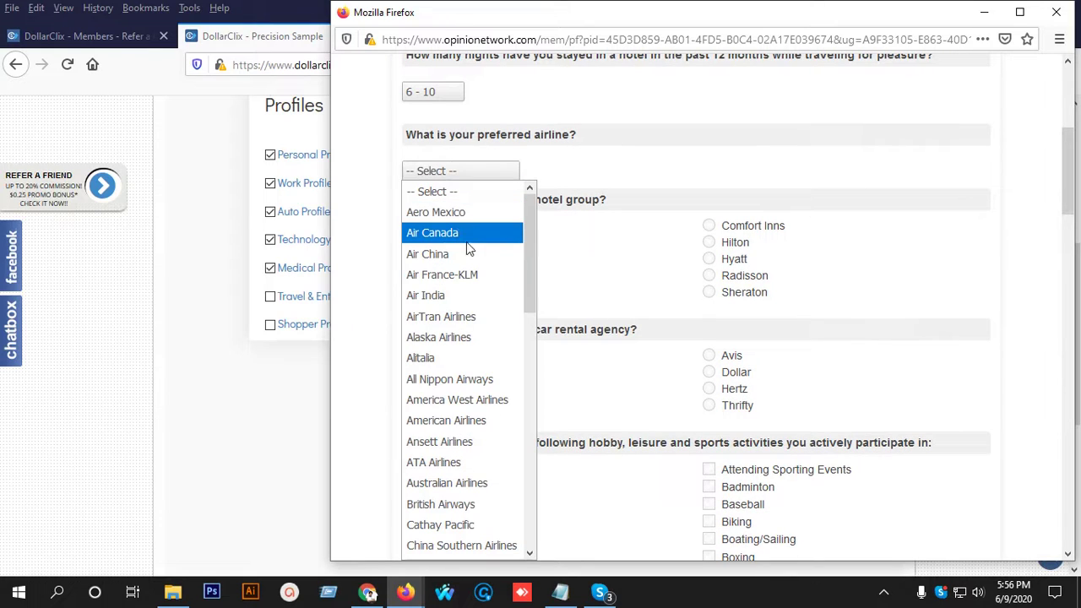
left_click(456, 341)
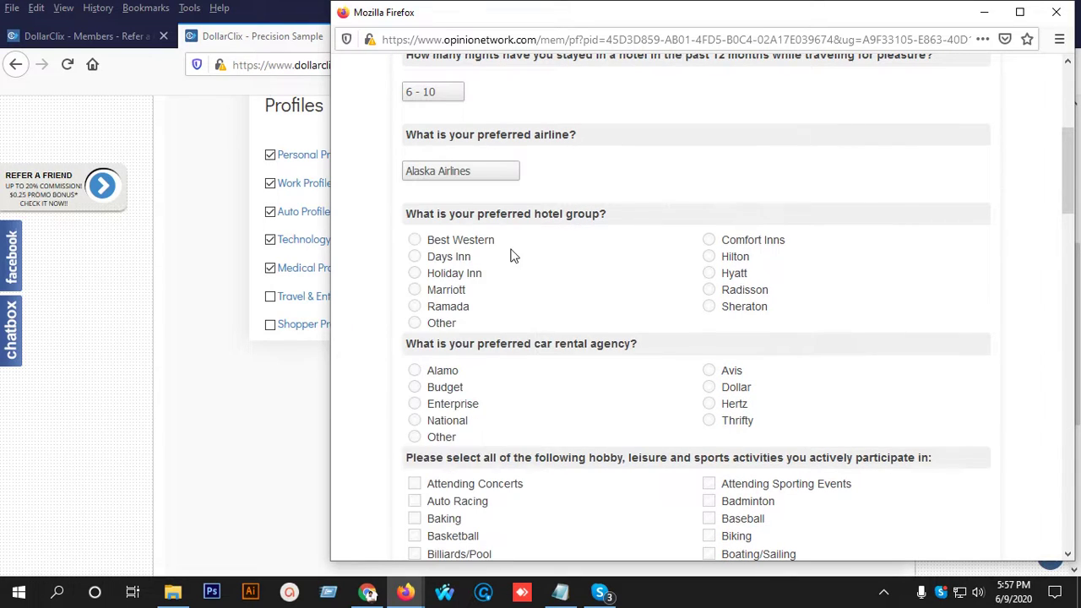
Choose Best Western as the preferred hotel group and Dollar as the preferred car rental agency
scroll(473, 211, "down", 2)
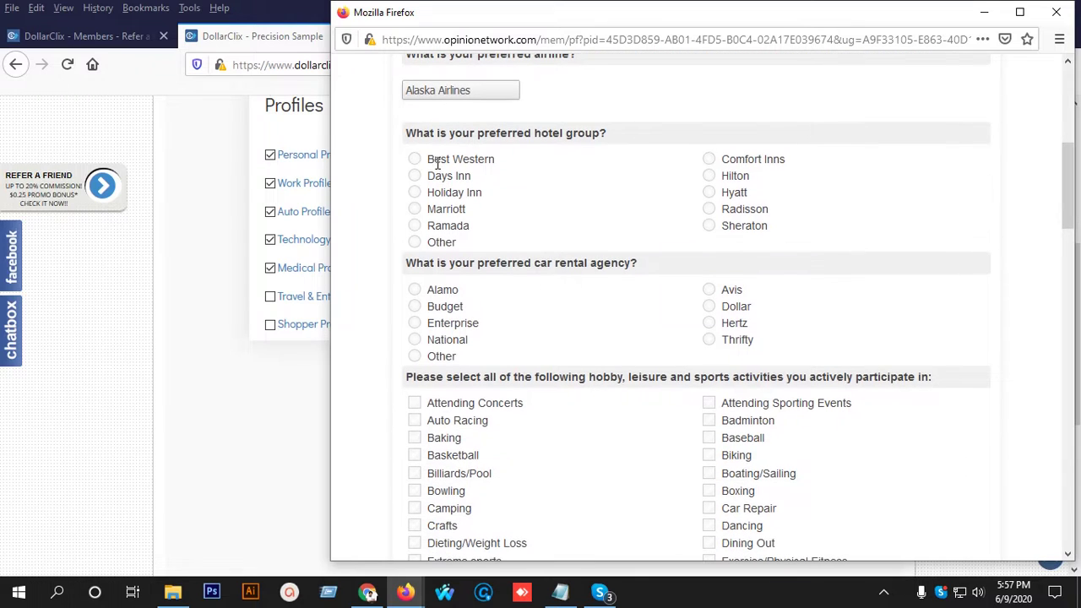
left_click(415, 159)
left_click(710, 177)
left_click(415, 161)
scroll(414, 168, "down", 2)
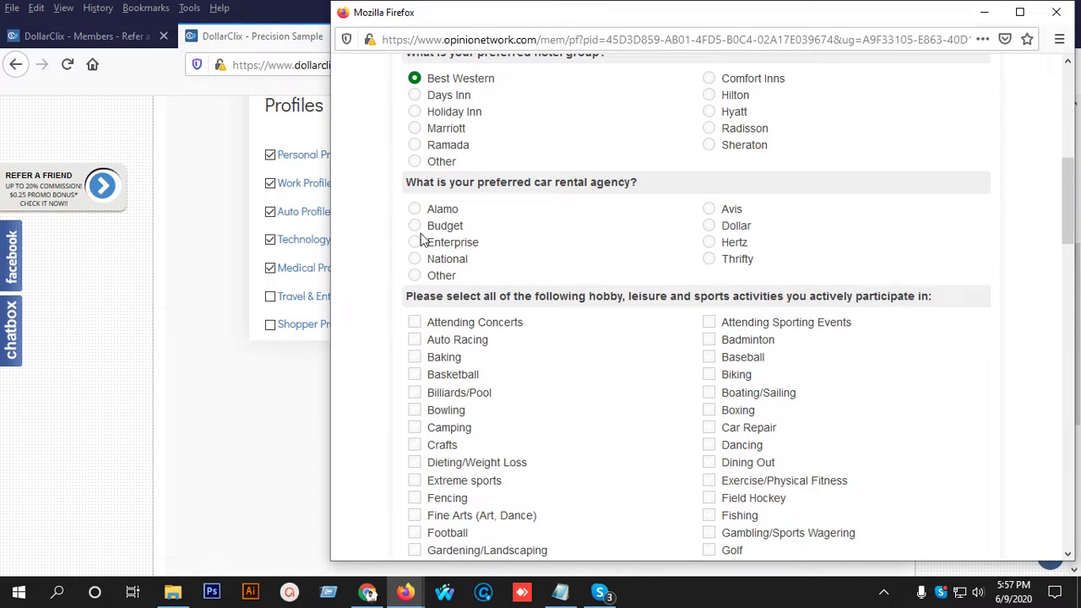
left_click(709, 225)
Mark Fishing, Golf, Tennis and Swimming as hobby, leisure and sports activities actively participated in
scroll(581, 259, "down", 2)
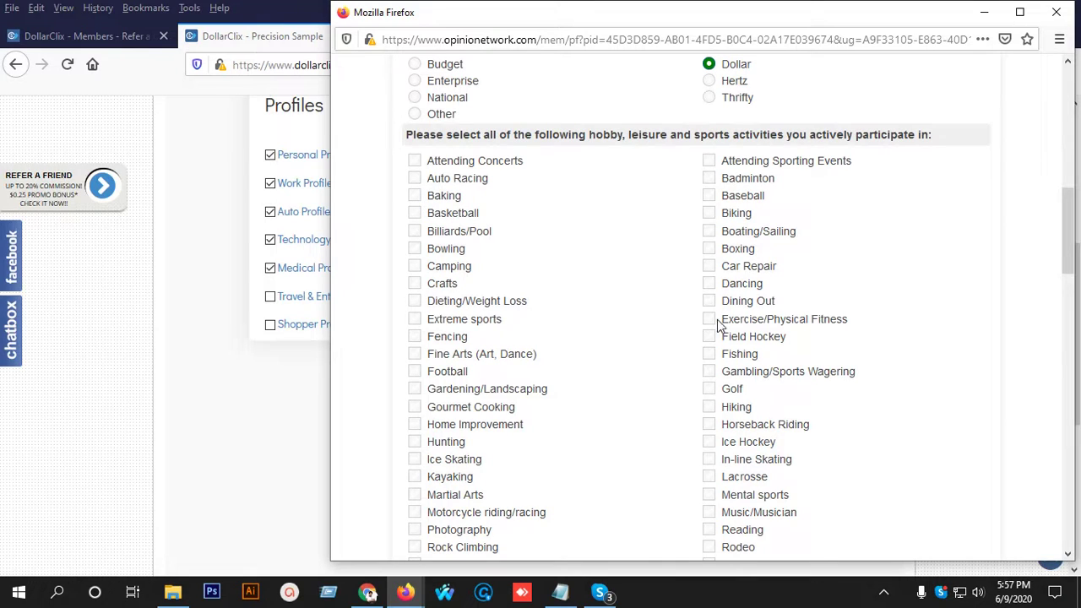
left_click(709, 354)
left_click(710, 388)
scroll(712, 411, "down", 2)
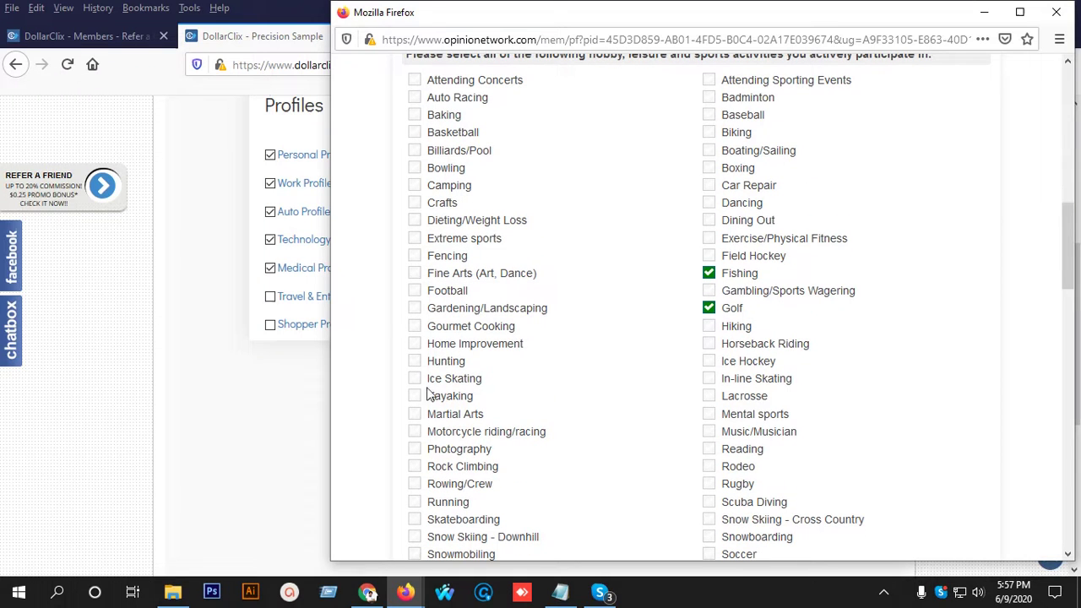
scroll(452, 278, "down", 4)
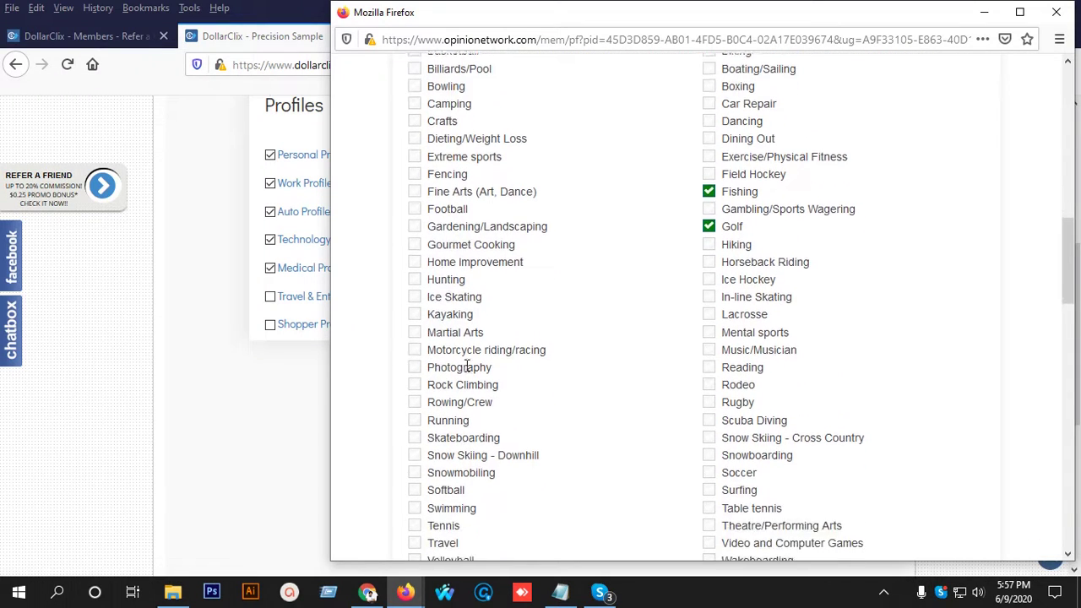
scroll(498, 446, "down", 4)
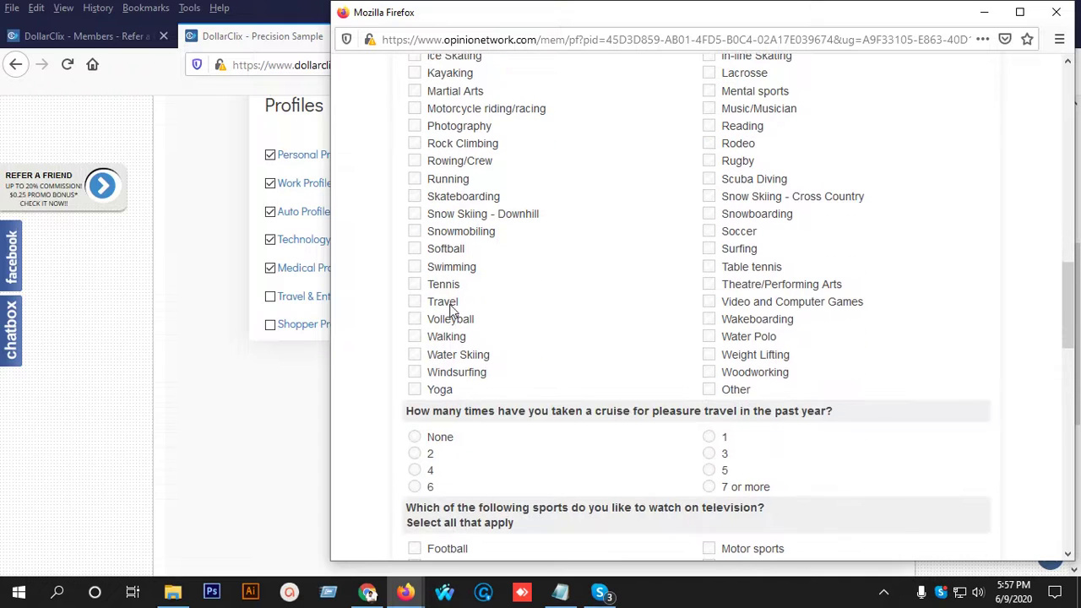
left_click(414, 285)
left_click(415, 267)
Set the number of pleasure cruises taken in the past year to 4
scroll(562, 340, "down", 4)
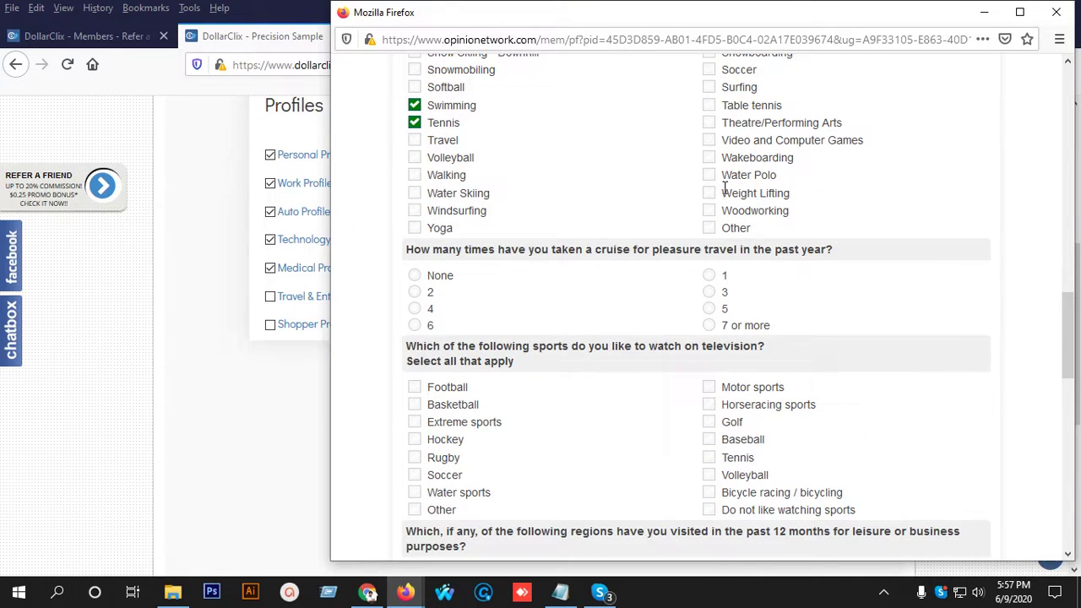
scroll(604, 236, "down", 4)
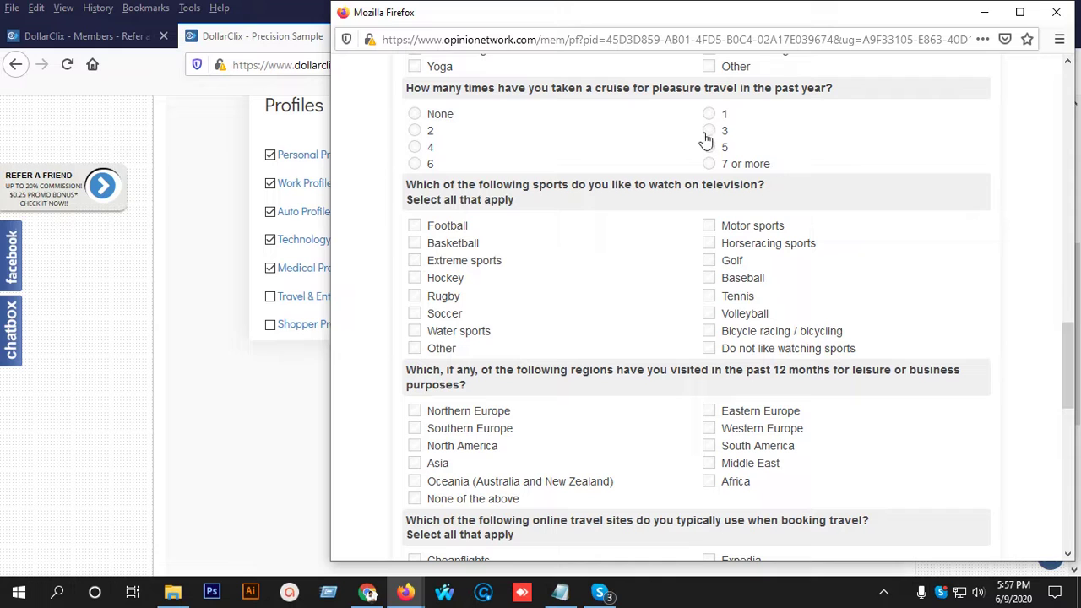
left_click(414, 148)
Mark Basketball, Hockey, Rugby, Golf and Tennis as sports watched on television
scroll(516, 189, "down", 1)
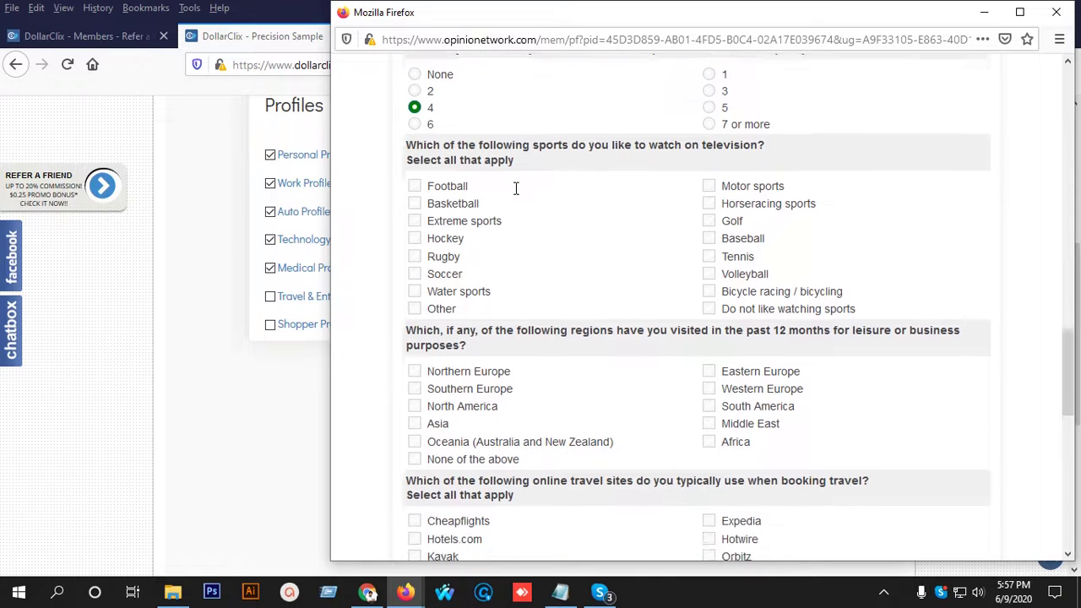
scroll(516, 189, "down", 1)
left_click(415, 162)
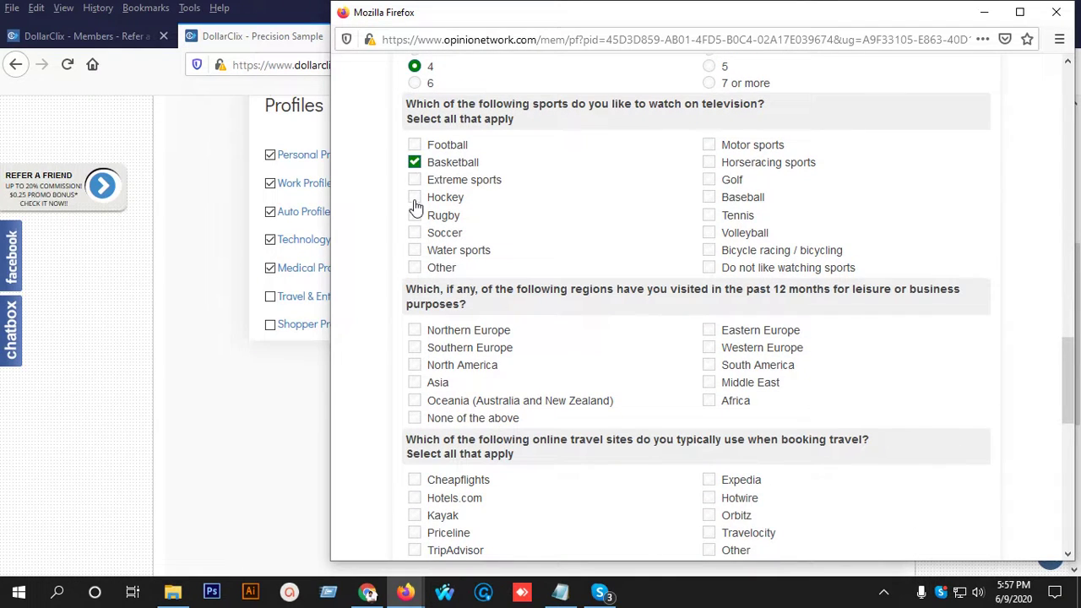
left_click(414, 197)
left_click(415, 216)
left_click(708, 180)
left_click(709, 215)
Mark North America and Southern, Northern and Eastern Europe as regions visited, and Hotels.com as the online travel site used
scroll(660, 212, "down", 4)
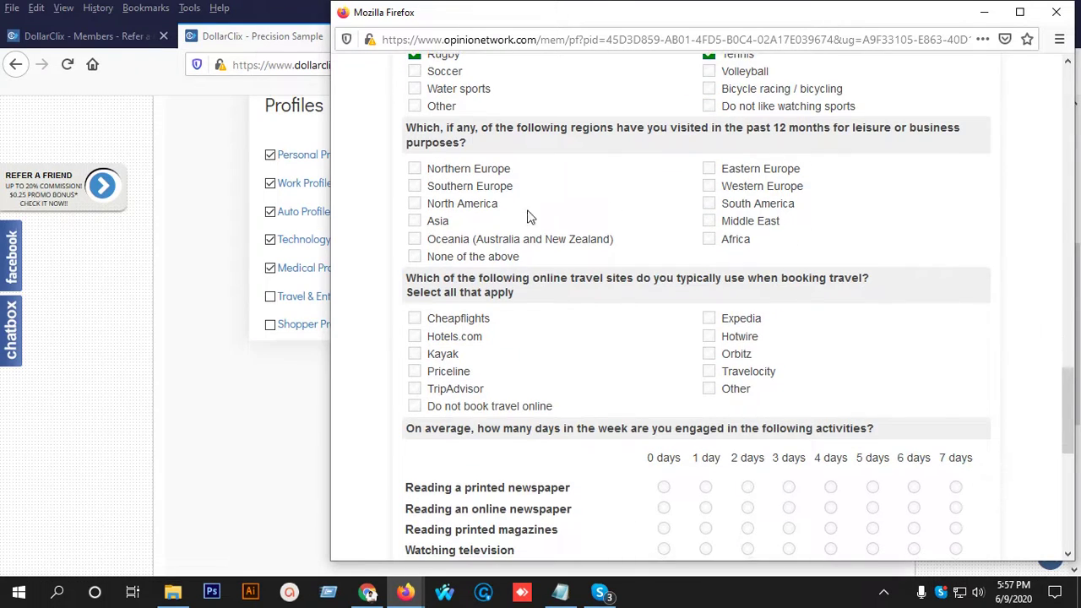
left_click(414, 203)
left_click(414, 186)
left_click(415, 169)
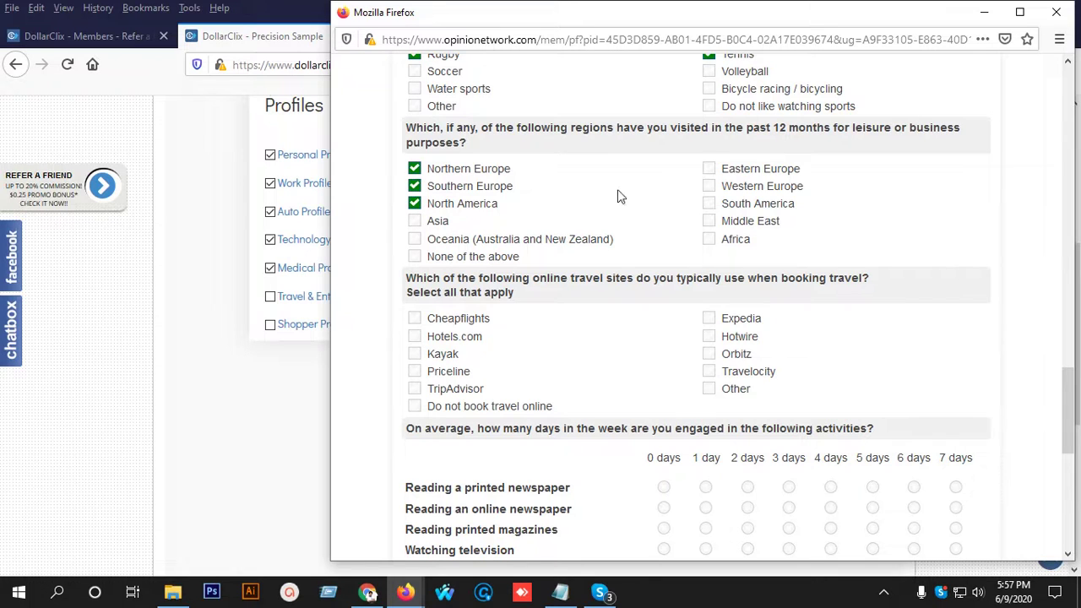
left_click(709, 169)
scroll(683, 208, "down", 4)
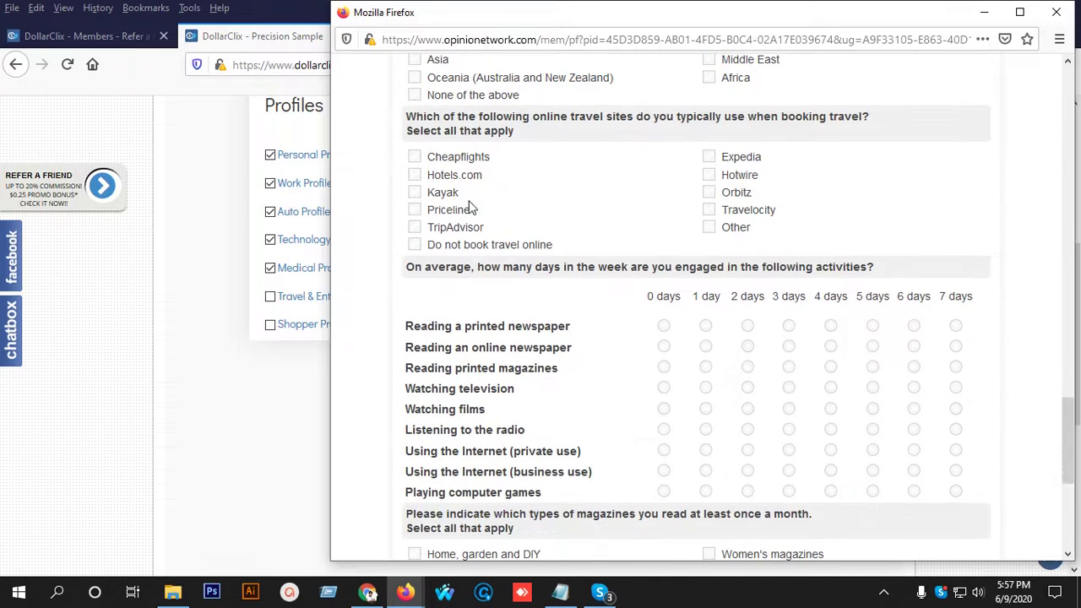
left_click(414, 176)
Set weekly engagement to 4 days for printed newspapers, printed magazines and films, and 3 days for online newspapers and television
scroll(524, 207, "down", 4)
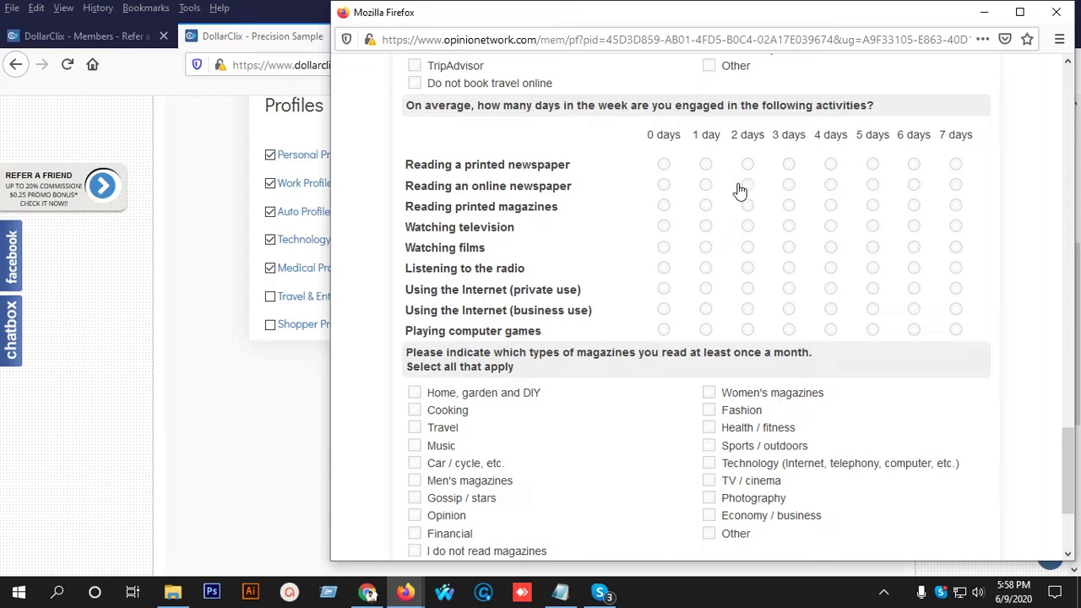
left_click(706, 165)
left_click(831, 165)
left_click(831, 205)
left_click(788, 227)
left_click(831, 247)
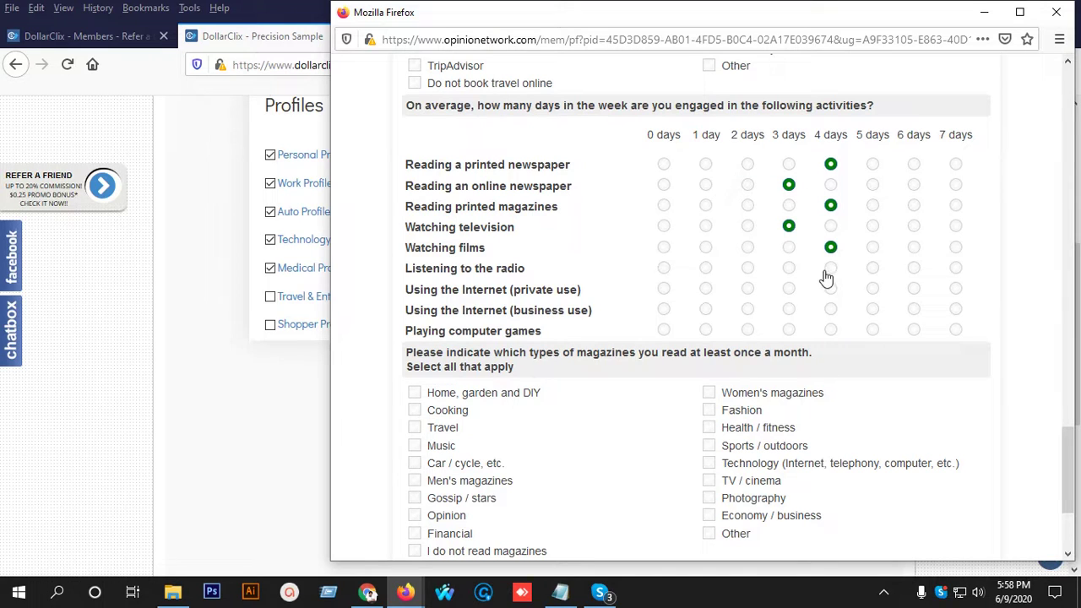
Set weekly engagement to 4 days for radio and business Internet use, 3 days for private Internet use and 5 days for computer games
left_click(831, 268)
left_click(789, 288)
left_click(831, 309)
scroll(881, 180, "down", 2)
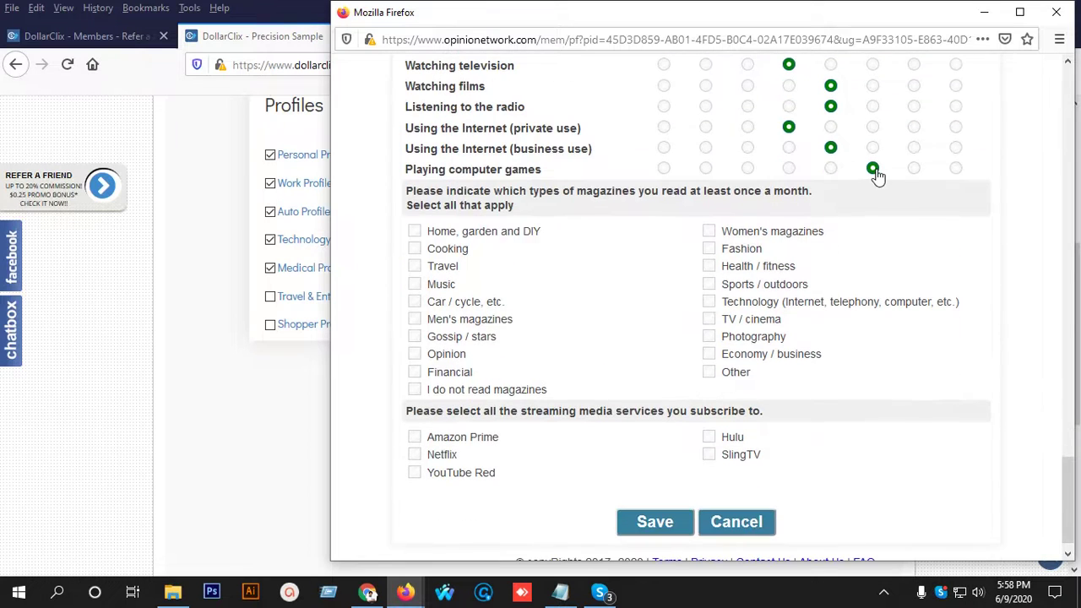
scroll(877, 175, "down", 1)
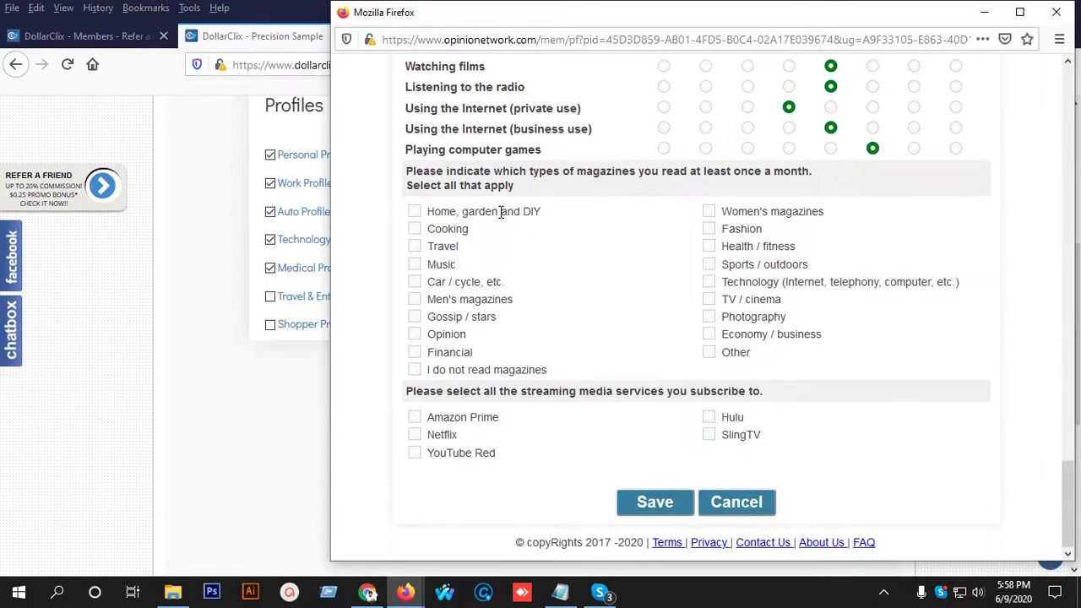
Mark Home, garden and DIY, Cooking, Travel, Music, Car / cycle and Men's magazines as magazine types read monthly
left_click(414, 229)
left_click(414, 246)
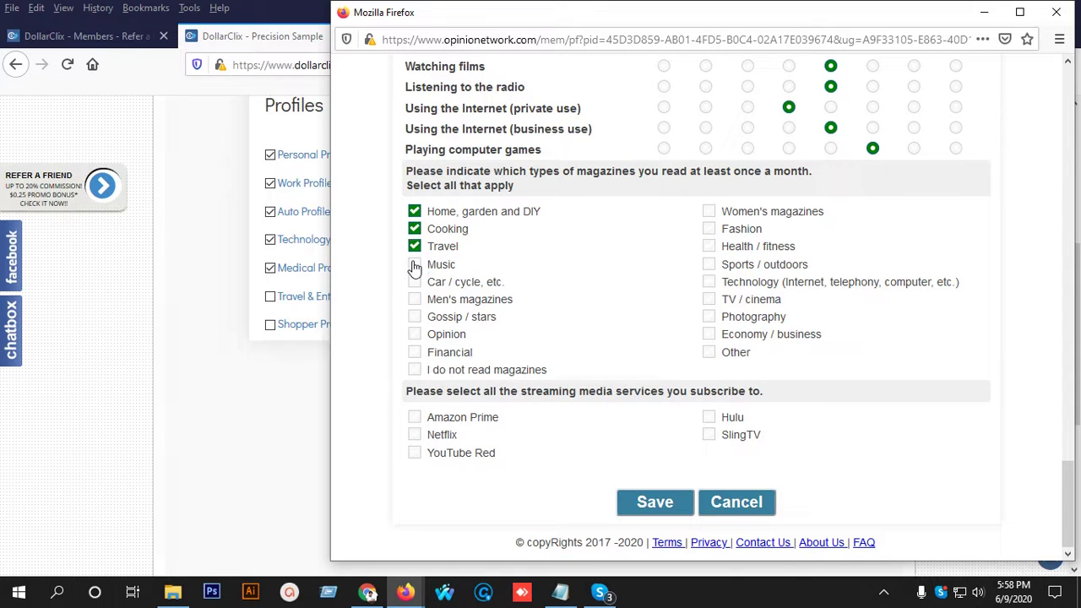
left_click(414, 264)
left_click(414, 282)
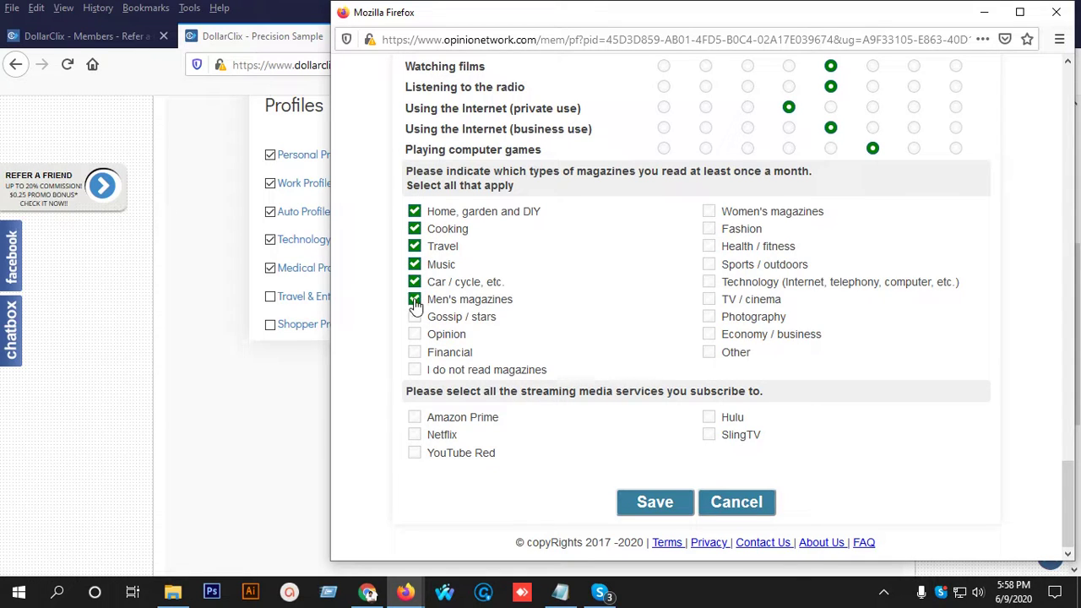
Mark Fashion, Health / fitness, Sports / outdoors, TV / cinema and Economy / business as further magazine types read monthly
left_click(708, 265)
left_click(708, 246)
left_click(709, 229)
left_click(708, 299)
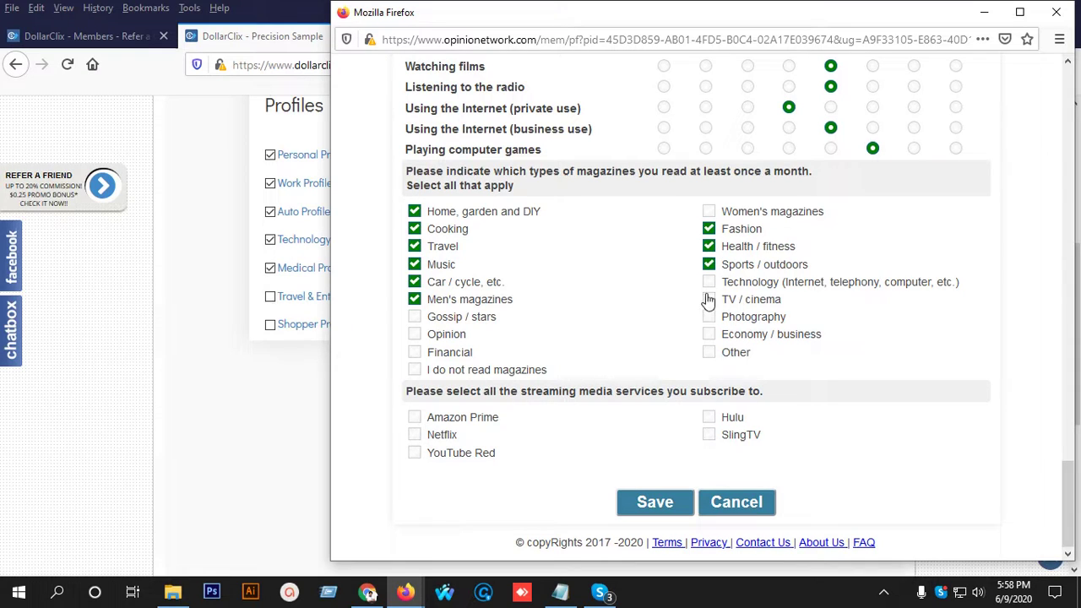
left_click(709, 334)
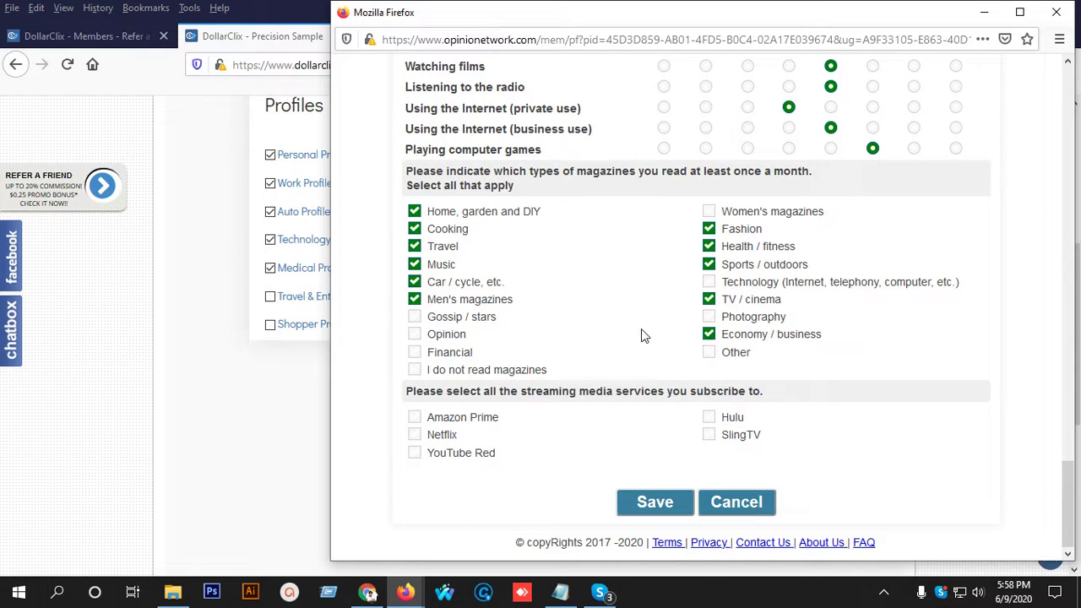
Mark Amazon Prime, Netflix, YouTube Red, Hulu and SlingTV as streaming subscriptions and save the Travel & Entertainment profile
left_click(415, 419)
left_click(414, 435)
left_click(415, 454)
left_click(708, 417)
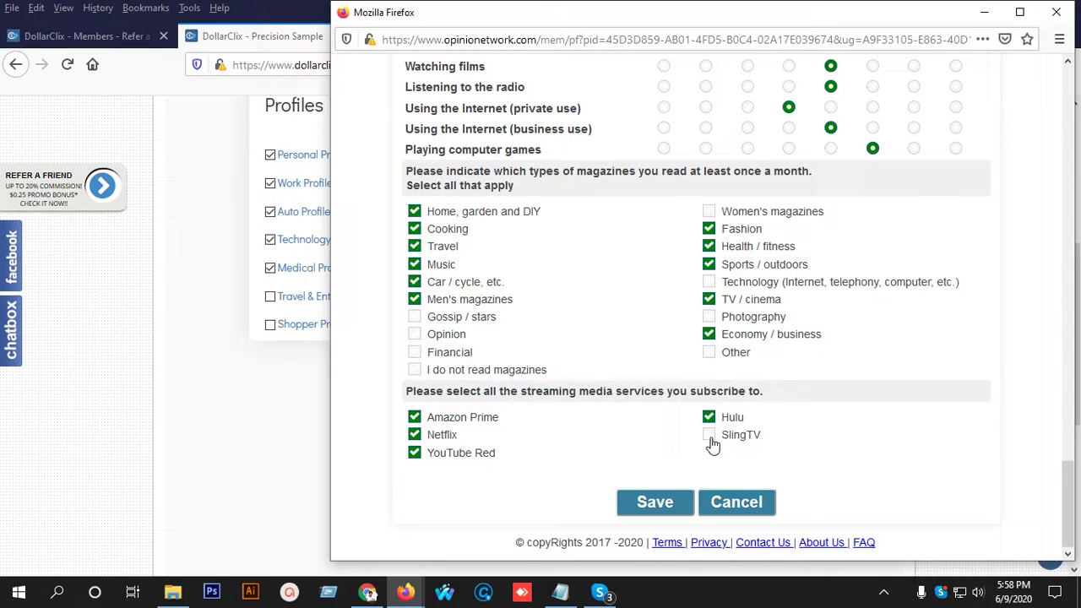
left_click(710, 436)
left_click(650, 509)
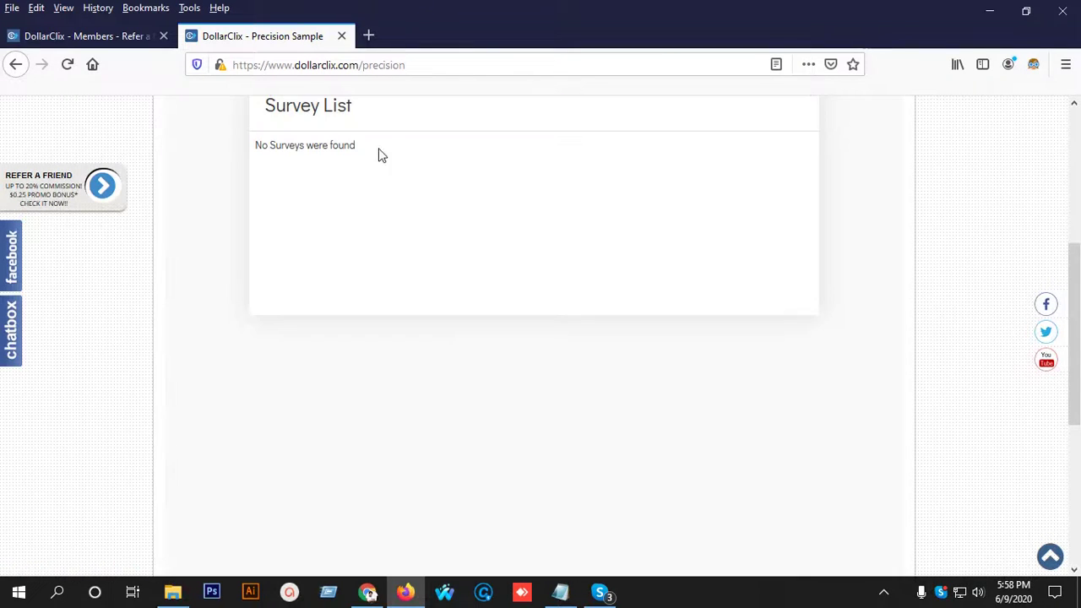
Return to the profiles list and open the Shopper Profile questionnaire
scroll(442, 261, "up", 5)
scroll(444, 266, "down", 2)
left_click(456, 226)
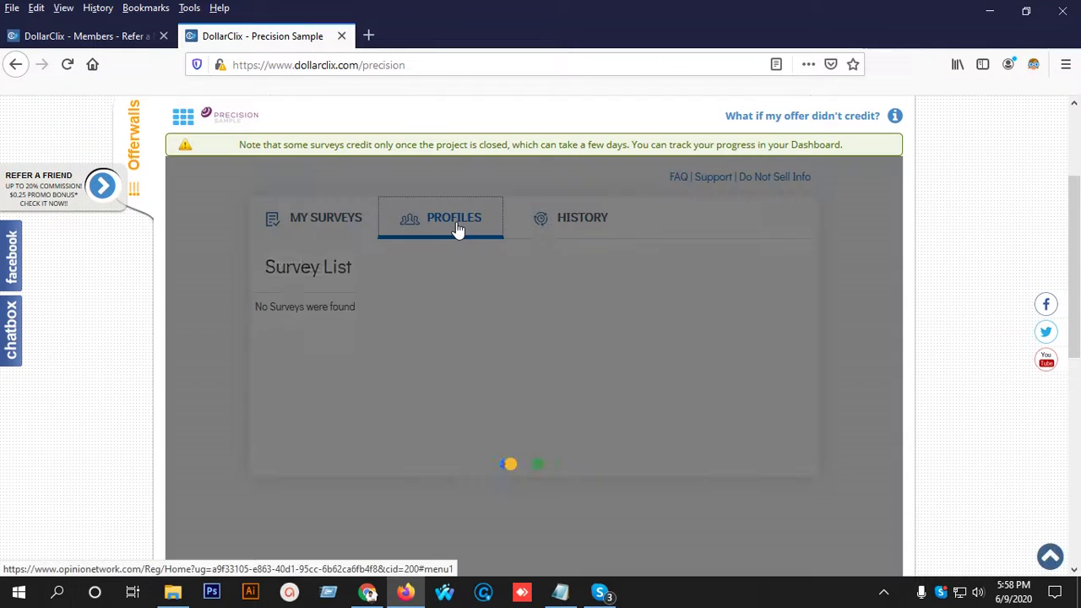
scroll(473, 262, "down", 2)
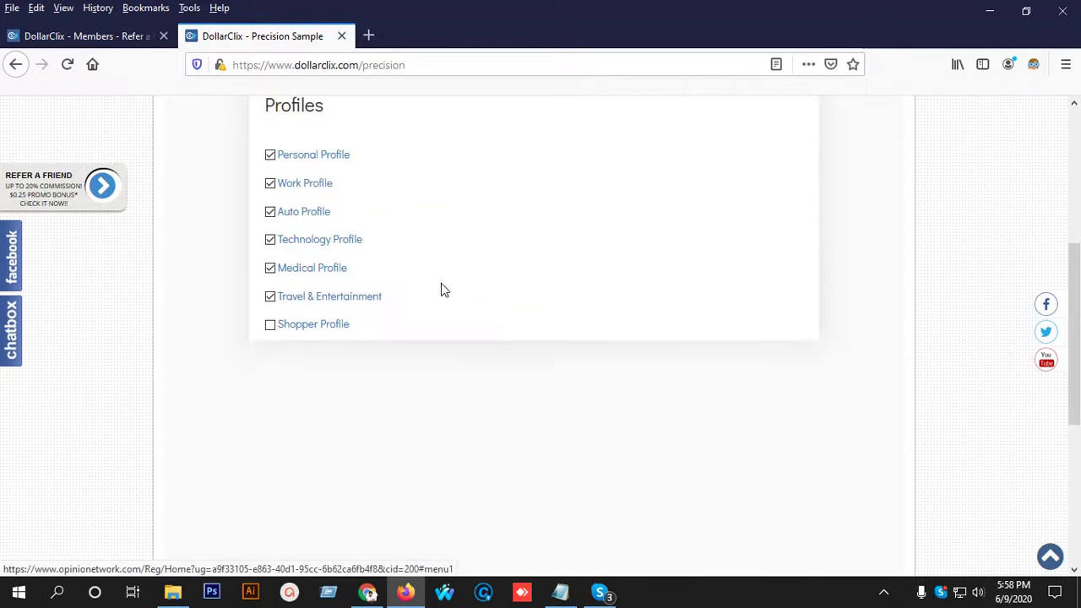
left_click(317, 328)
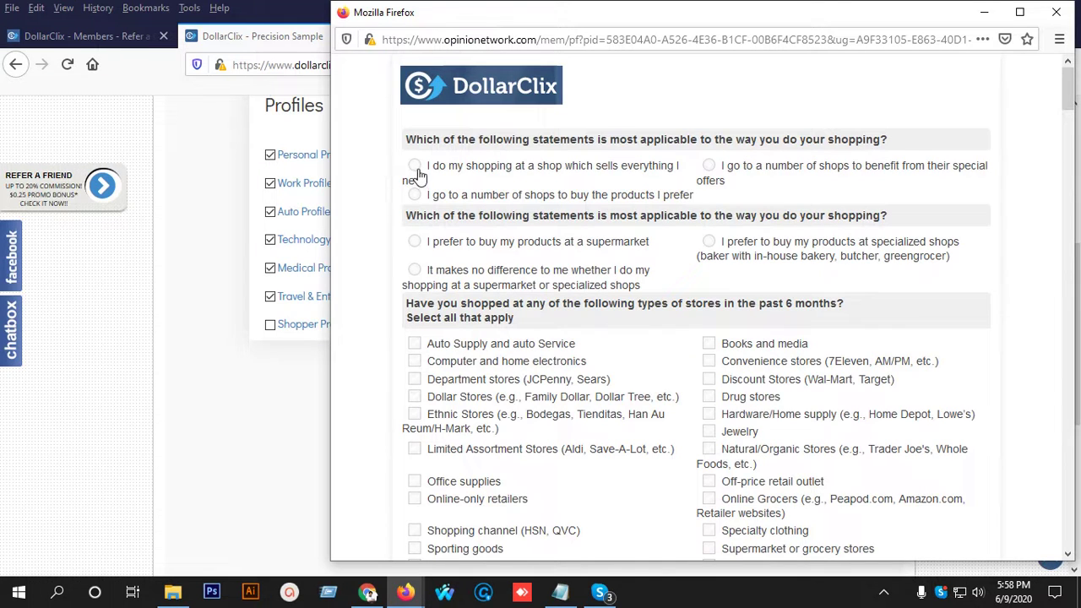
Answer that shopping is done at a shop selling everything needed and that products are preferably bought at a supermarket
left_click(415, 166)
scroll(667, 189, "down", 2)
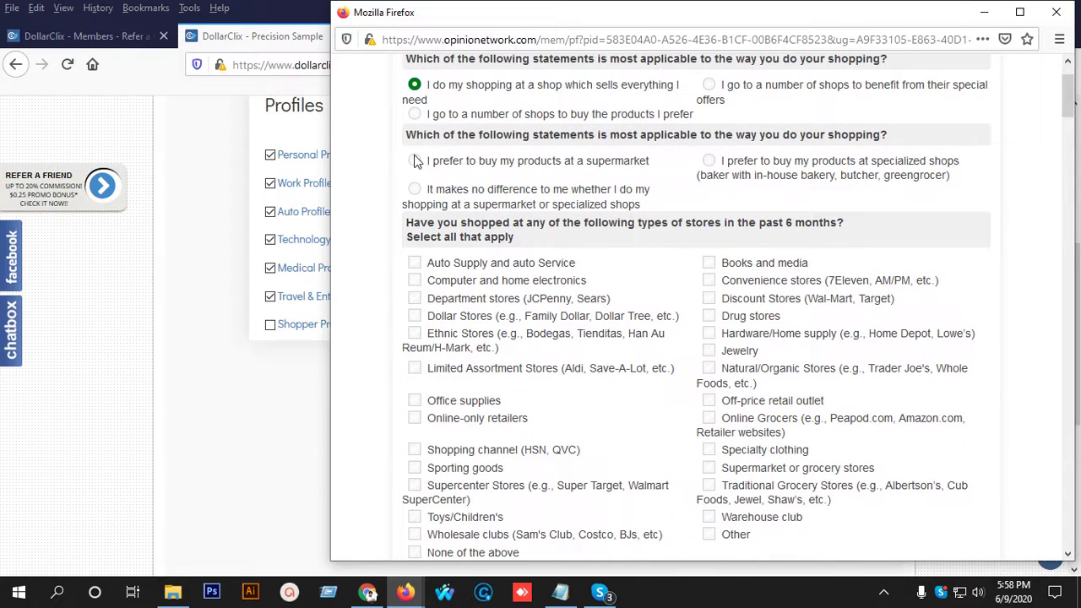
left_click(414, 161)
Mark auto supply, computer and home electronics, department, dollar and ethnic stores as store types shopped at in the past 6 months
left_click(415, 263)
left_click(414, 281)
left_click(415, 298)
left_click(415, 316)
left_click(414, 334)
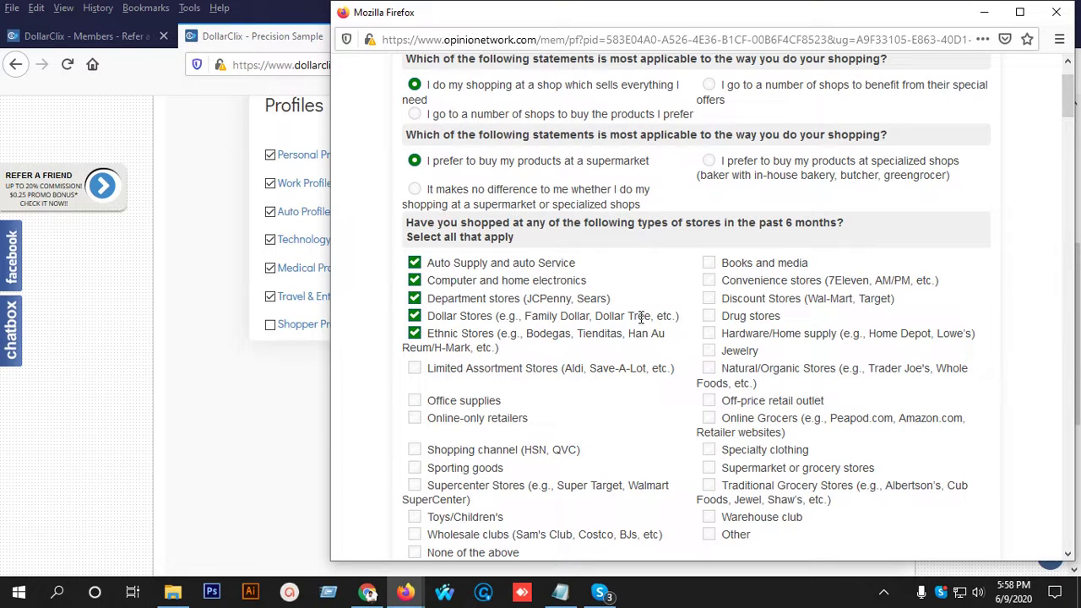
Mark books and media, convenience, discount, drug, hardware, jewelry and natural/organic stores as store types shopped at
left_click(710, 263)
left_click(710, 281)
left_click(711, 299)
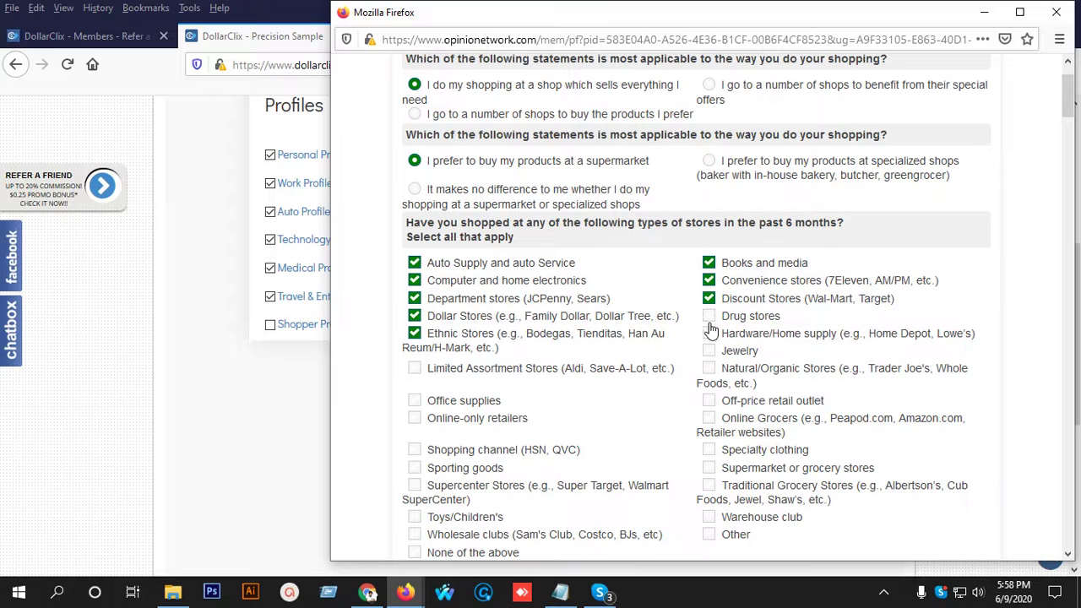
left_click(710, 333)
left_click(708, 316)
left_click(708, 351)
left_click(709, 368)
Mark off-price retail outlet, online grocers, specialty clothing, supermarket and traditional grocery stores as store types shopped at
scroll(625, 279, "down", 3)
left_click(709, 239)
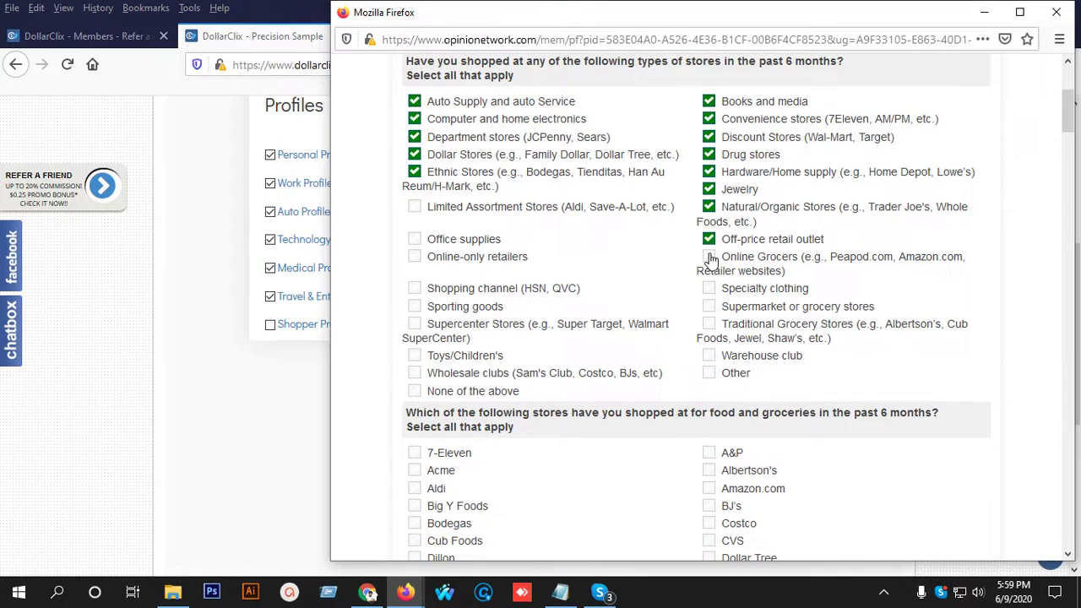
left_click(709, 257)
left_click(711, 289)
left_click(708, 307)
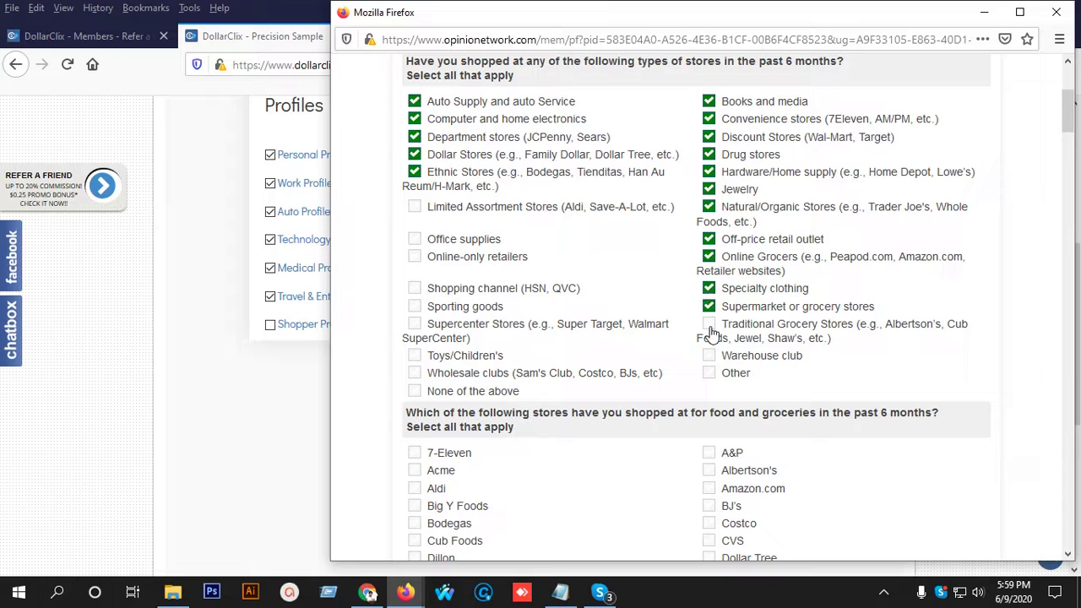
left_click(708, 324)
Mark limited assortment, office supplies, online-only, shopping channel, sporting goods, supercenter, toys and wholesale club stores as store types shopped at
left_click(414, 240)
left_click(414, 208)
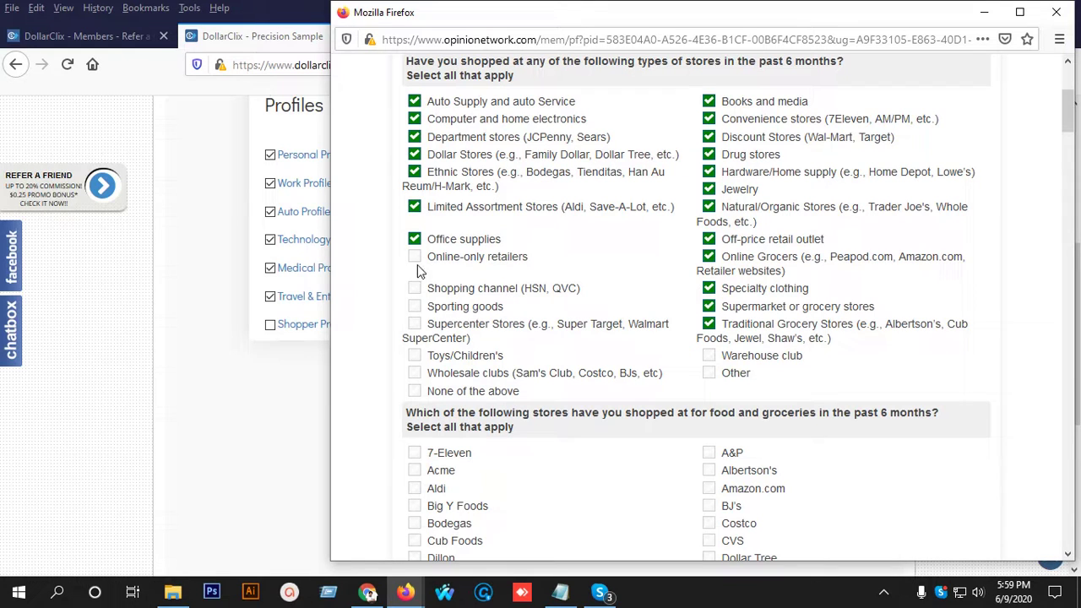
left_click(414, 257)
left_click(415, 289)
left_click(415, 306)
left_click(414, 324)
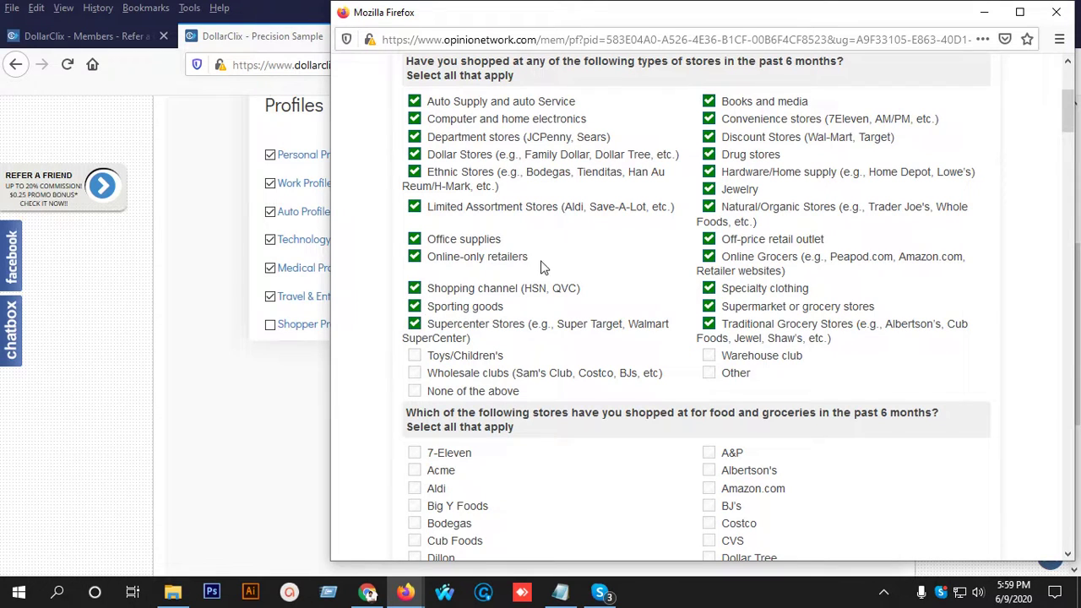
scroll(543, 269, "down", 3)
left_click(415, 194)
left_click(414, 212)
Mark Big Y Foods, Costco, Kmart Supercenter, Target and Walmart as stores used for food and groceries
scroll(465, 222, "down", 3)
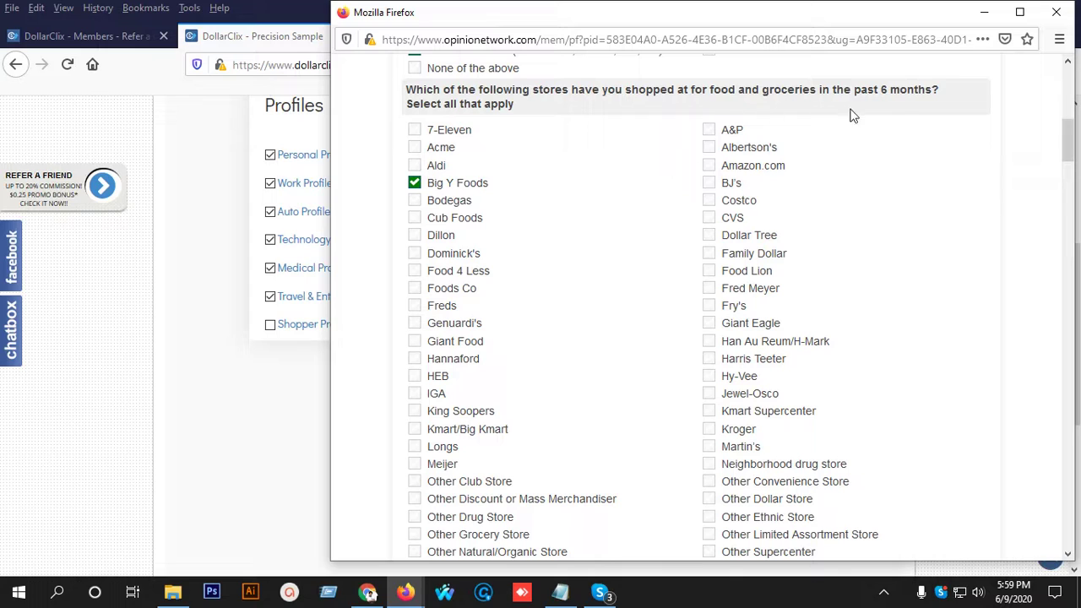
left_click(710, 200)
scroll(712, 193, "down", 2)
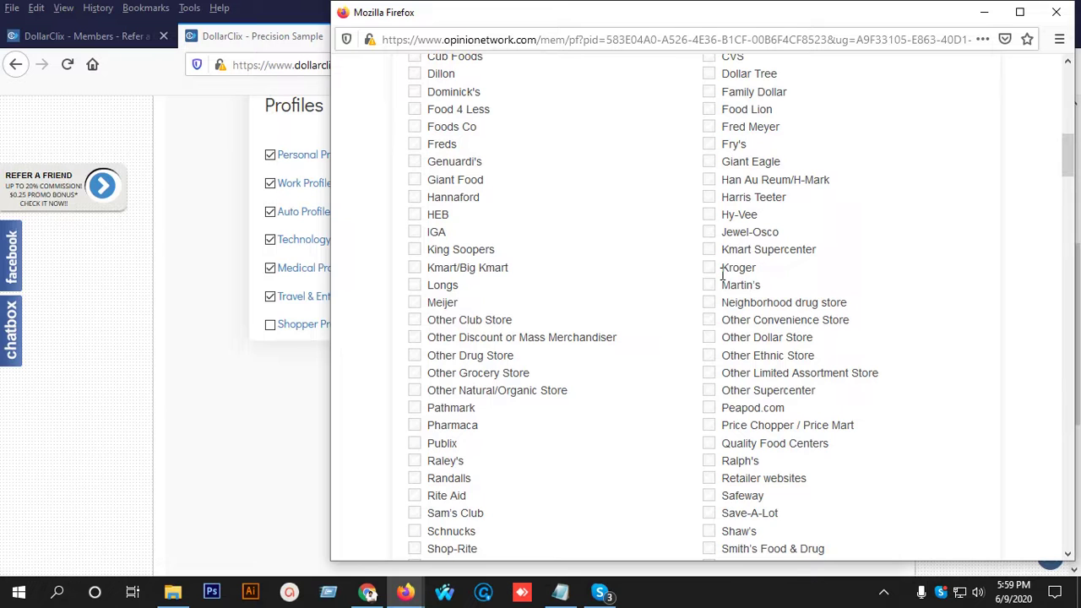
left_click(708, 250)
scroll(598, 285, "down", 2)
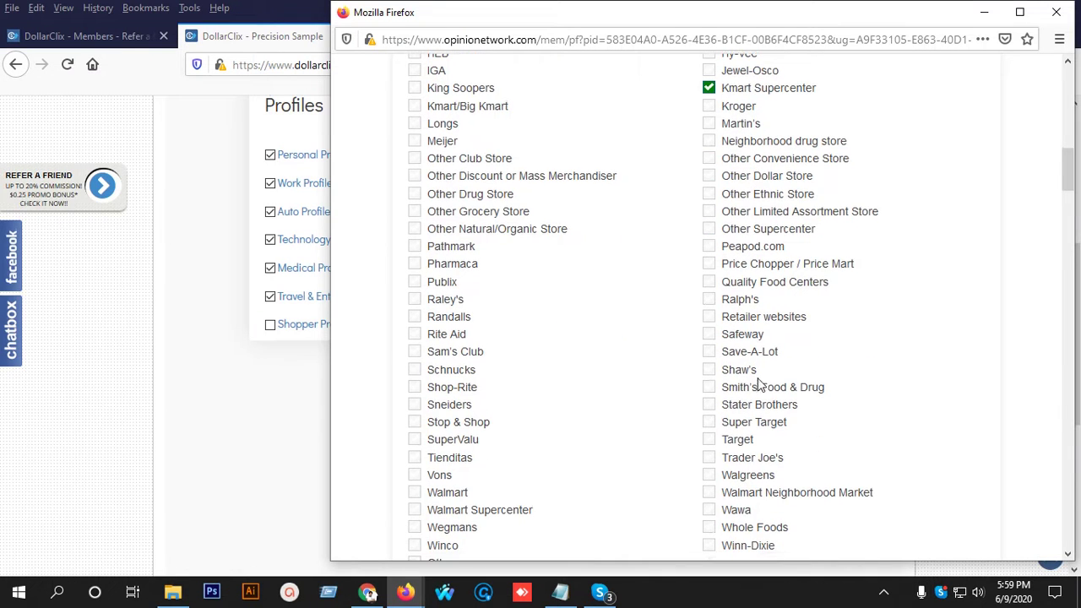
scroll(758, 384, "down", 3)
left_click(708, 197)
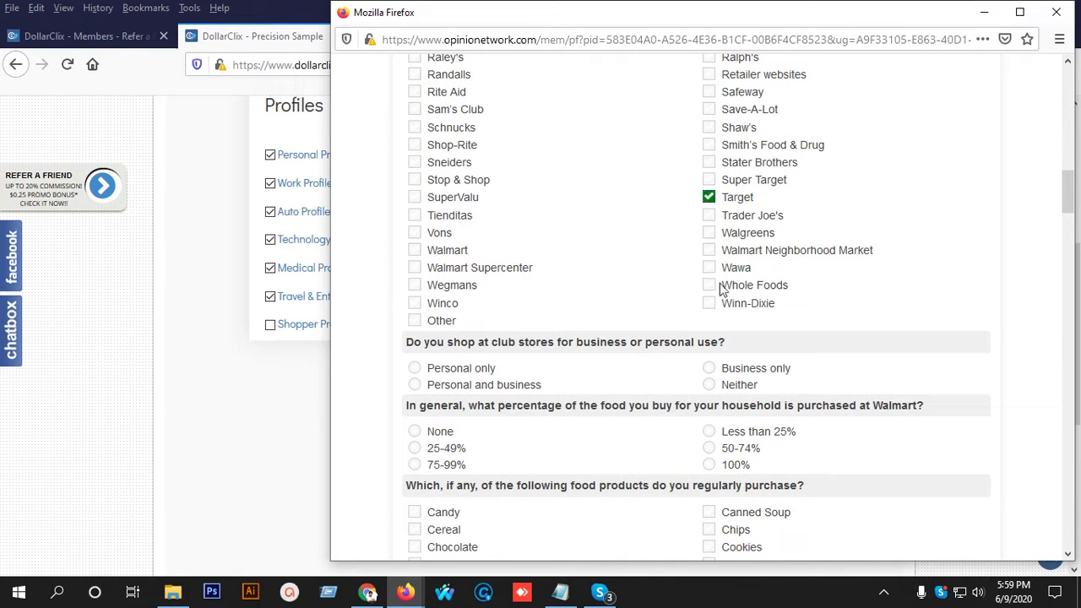
left_click(414, 250)
Set club store shopping to personal and business use and the share of household food bought at Walmart to 75-99%
scroll(458, 232, "down", 2)
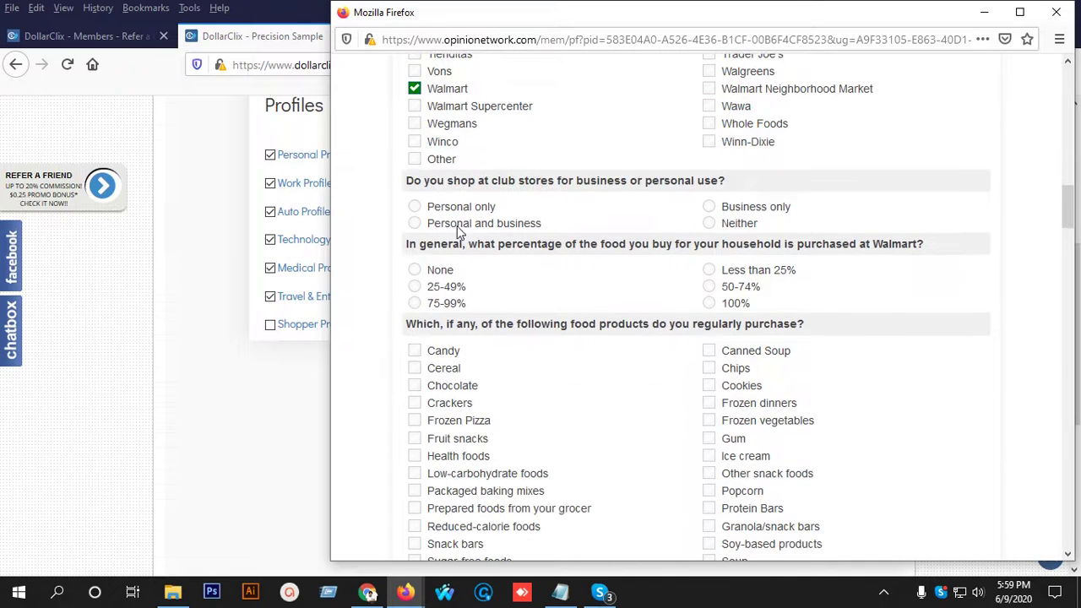
left_click(415, 223)
scroll(665, 202, "down", 1)
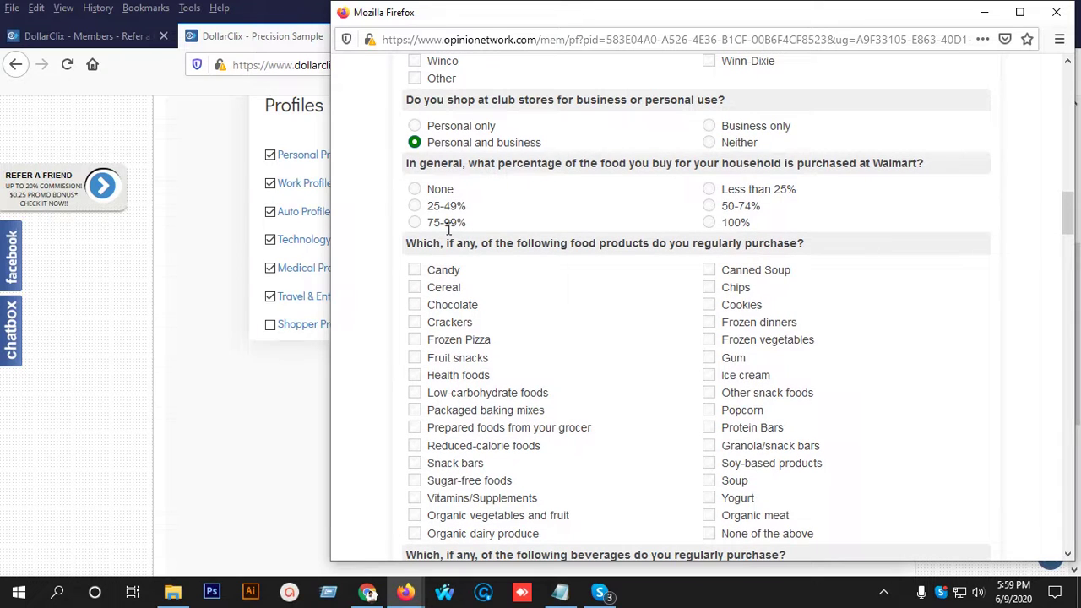
left_click(414, 222)
Mark candy, chocolate, frozen pizza, health foods, frozen dinners, frozen vegetables, yogurt and sugar-free foods as regularly purchased food products
scroll(553, 221, "down", 2)
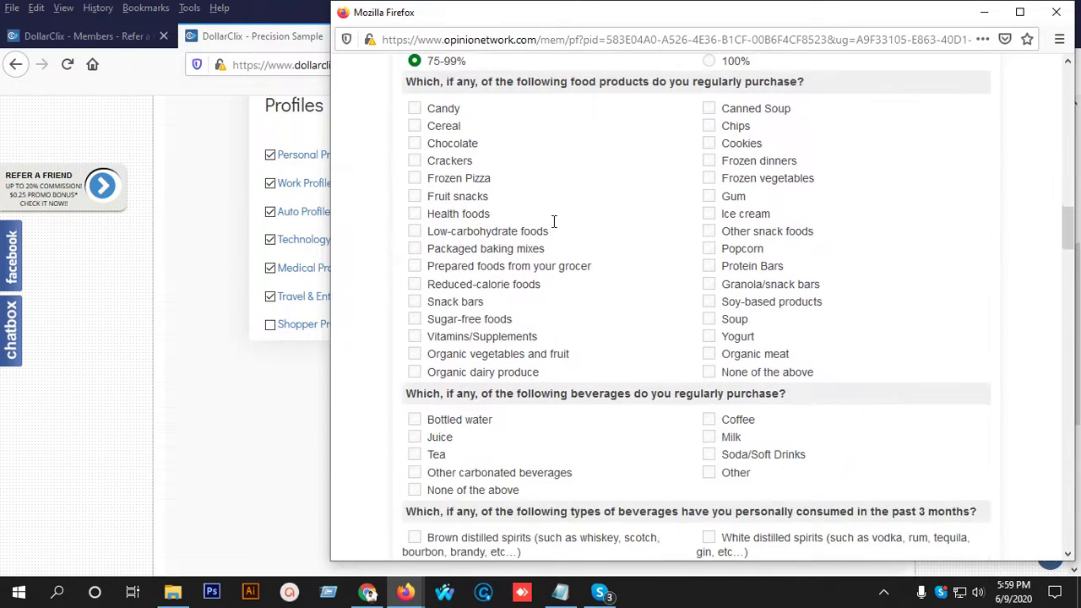
left_click(413, 111)
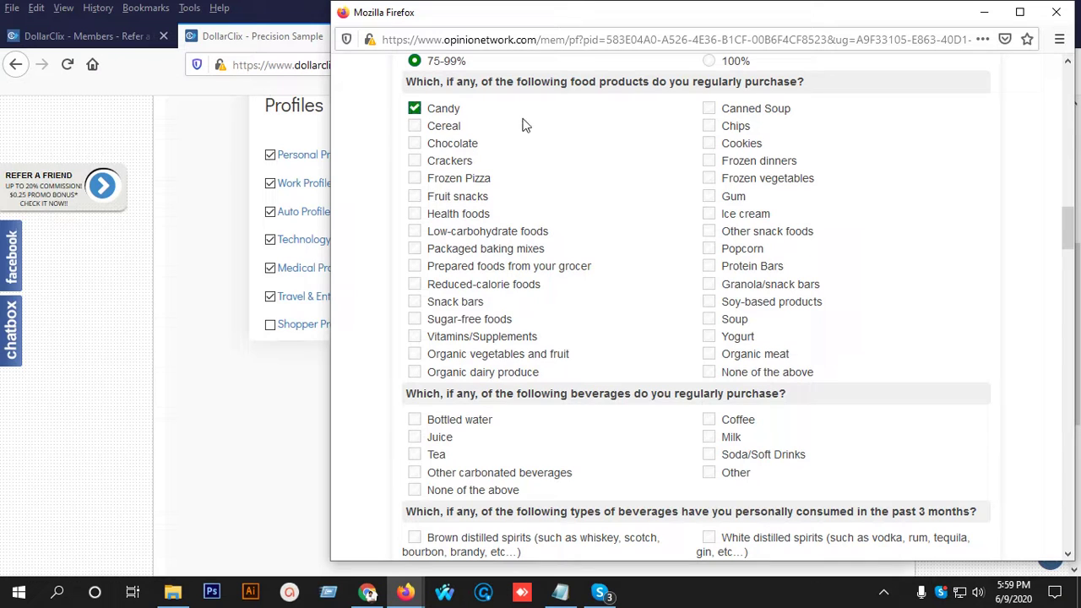
left_click(417, 146)
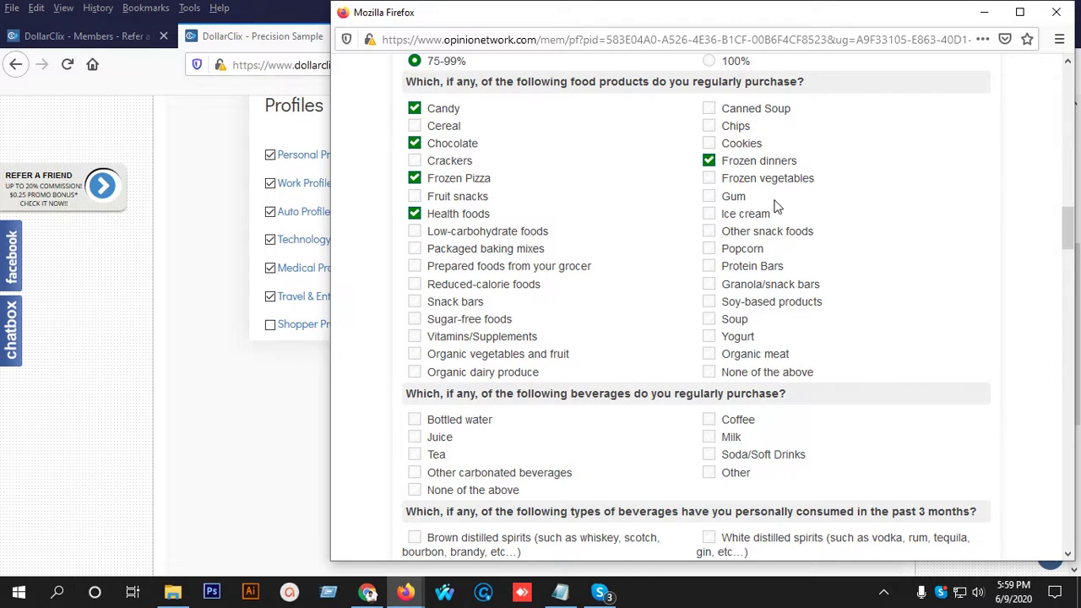
scroll(707, 187, "down", 2)
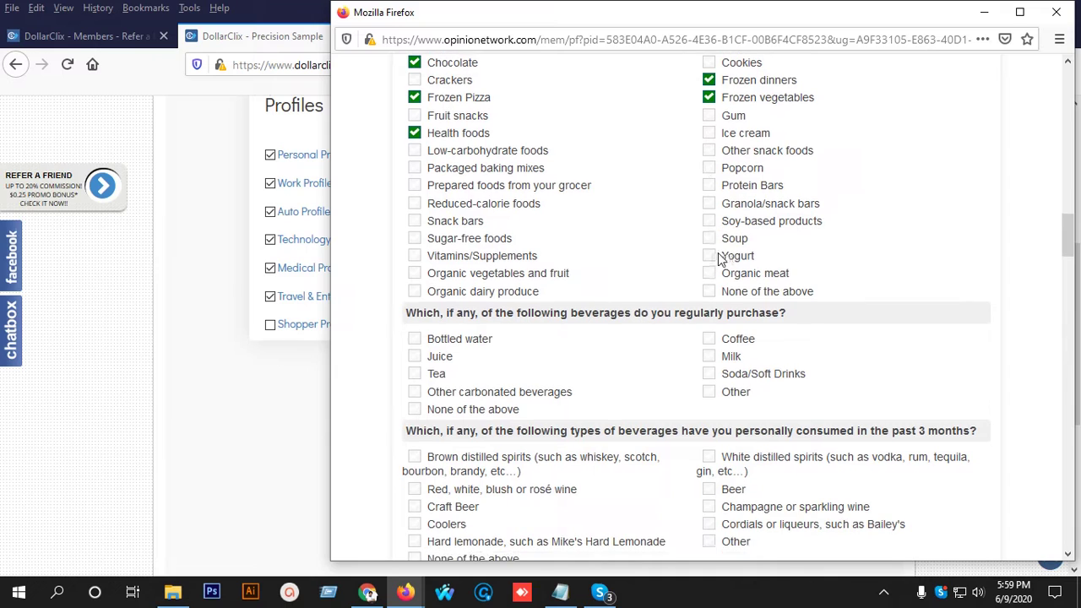
left_click(710, 255)
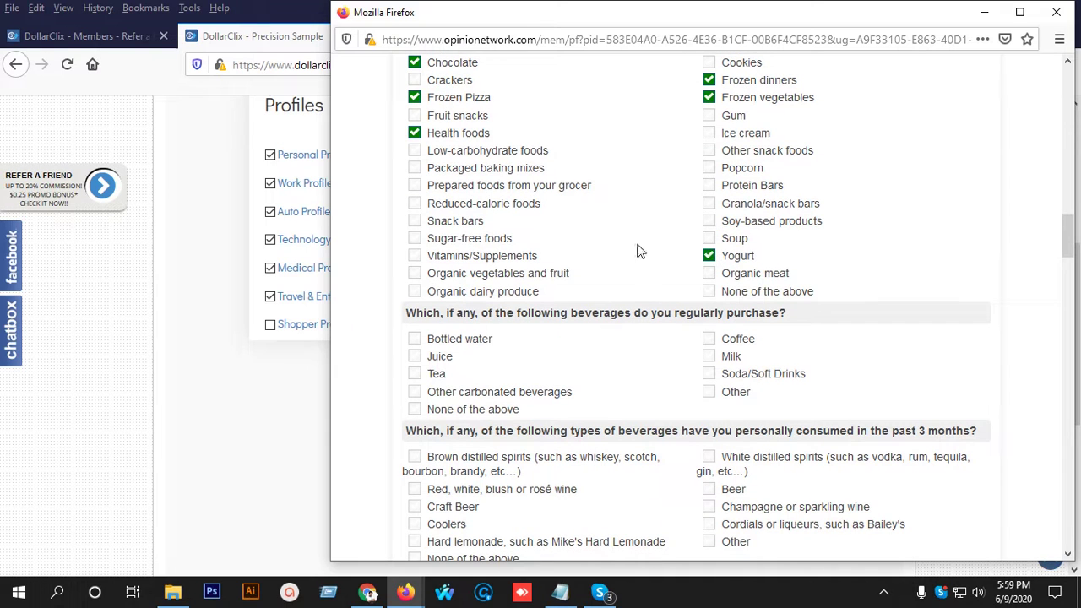
left_click(414, 239)
Mark bottled water, coffee, milk, soda/soft drinks, juice and tea as regularly purchased beverages
scroll(642, 240, "down", 4)
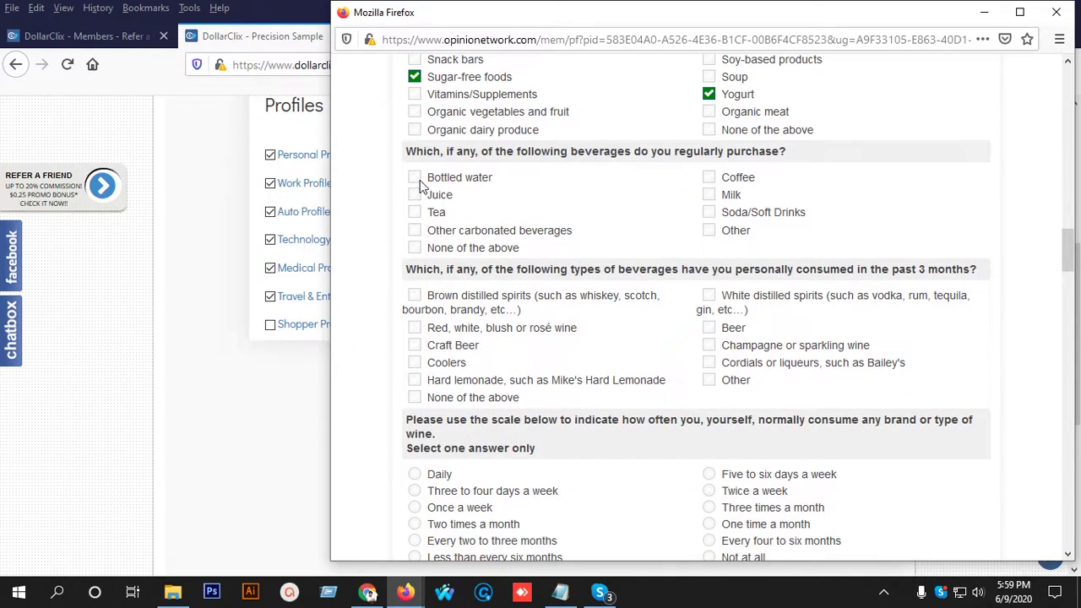
left_click(422, 182)
left_click(708, 178)
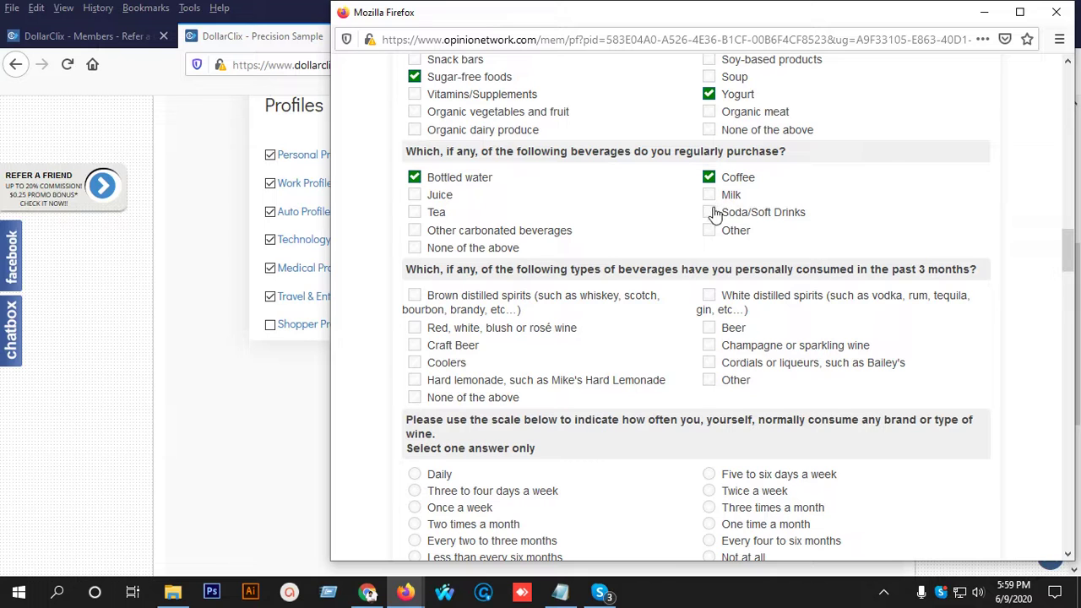
left_click(709, 212)
left_click(414, 195)
left_click(414, 212)
Mark brown and white distilled spirits, red/white/rosé wine, craft beer and champagne or sparkling wine as beverages consumed in the past 3 months
scroll(668, 242, "down", 2)
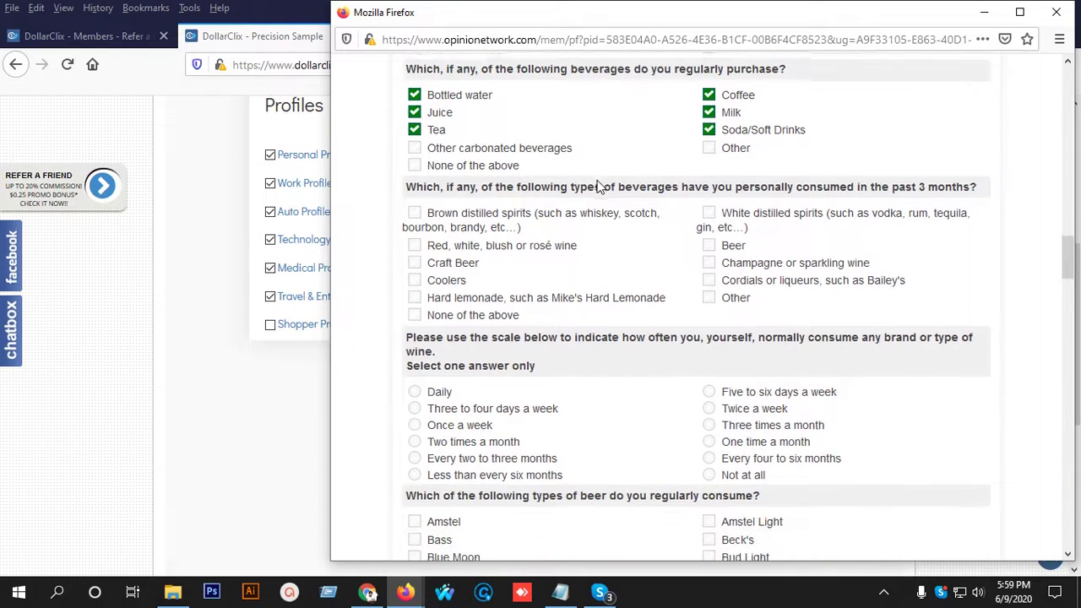
scroll(521, 177, "down", 4)
scroll(521, 177, "up", 2)
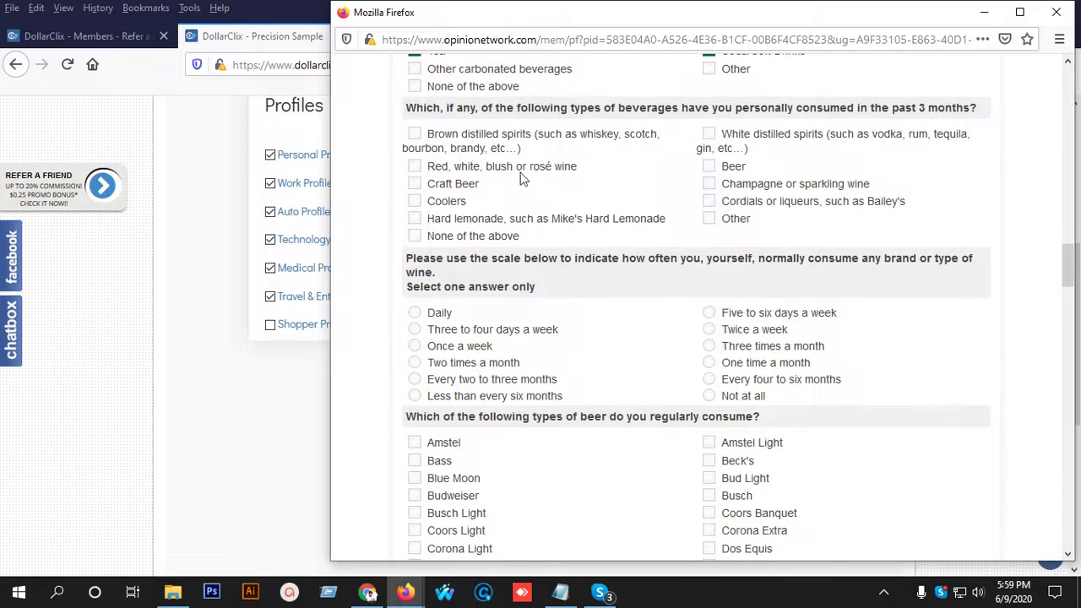
left_click(415, 135)
left_click(415, 185)
left_click(413, 167)
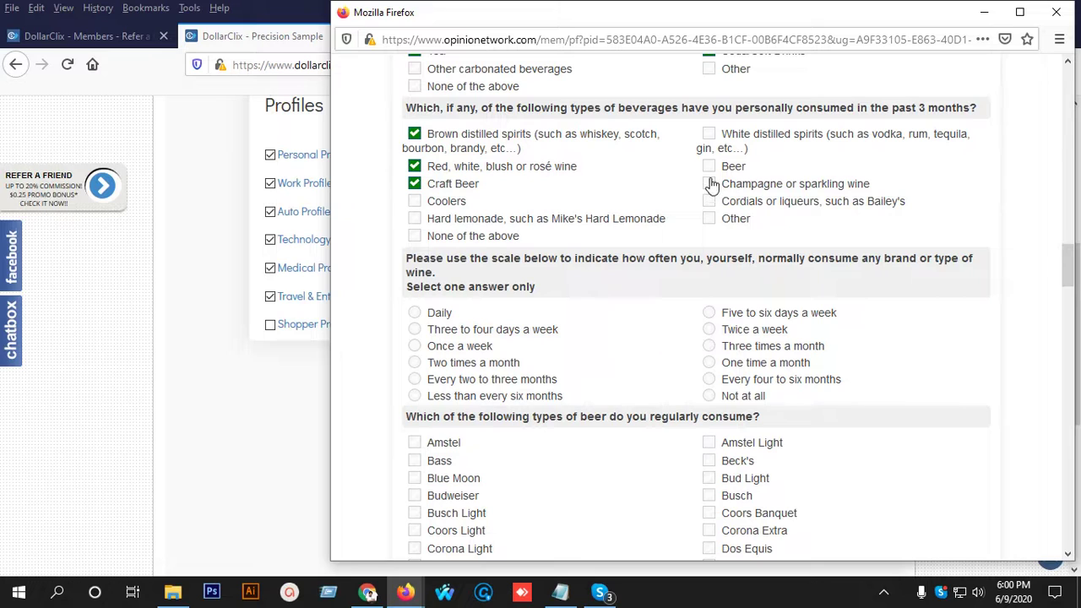
left_click(709, 184)
left_click(709, 134)
Set wine consumption to five to six days a week and mark Blue Moon as a regularly consumed beer
scroll(580, 200, "down", 2)
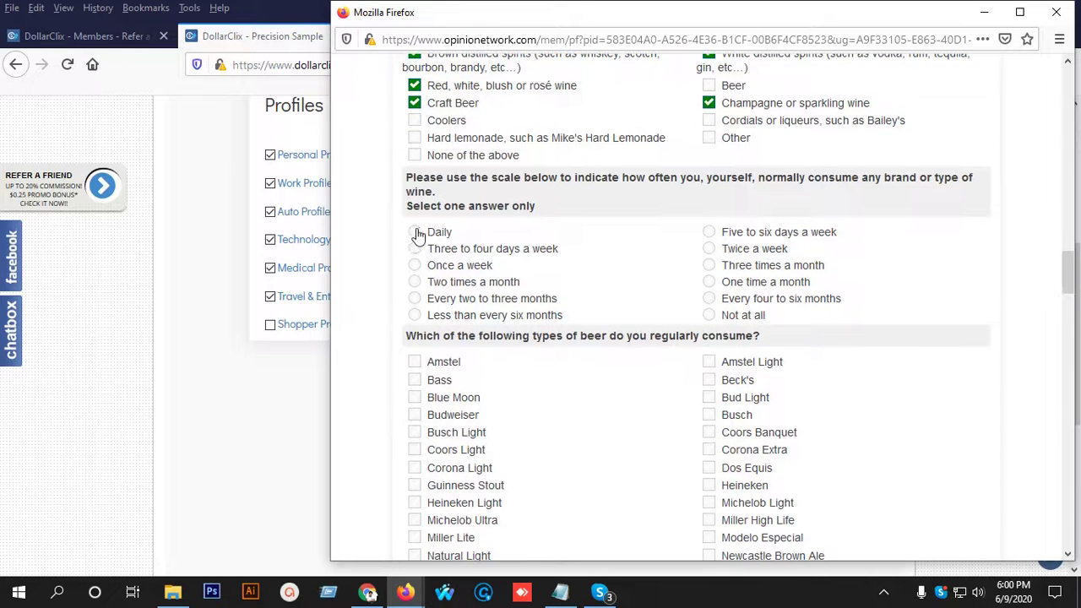
left_click(415, 232)
scroll(629, 253, "down", 2)
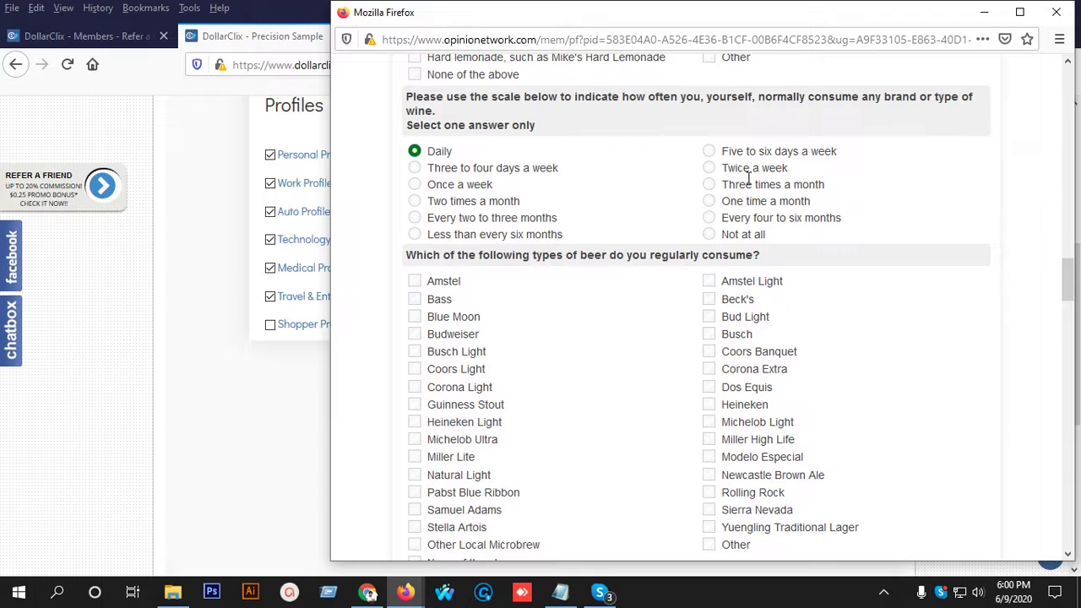
left_click(712, 155)
scroll(710, 182, "down", 3)
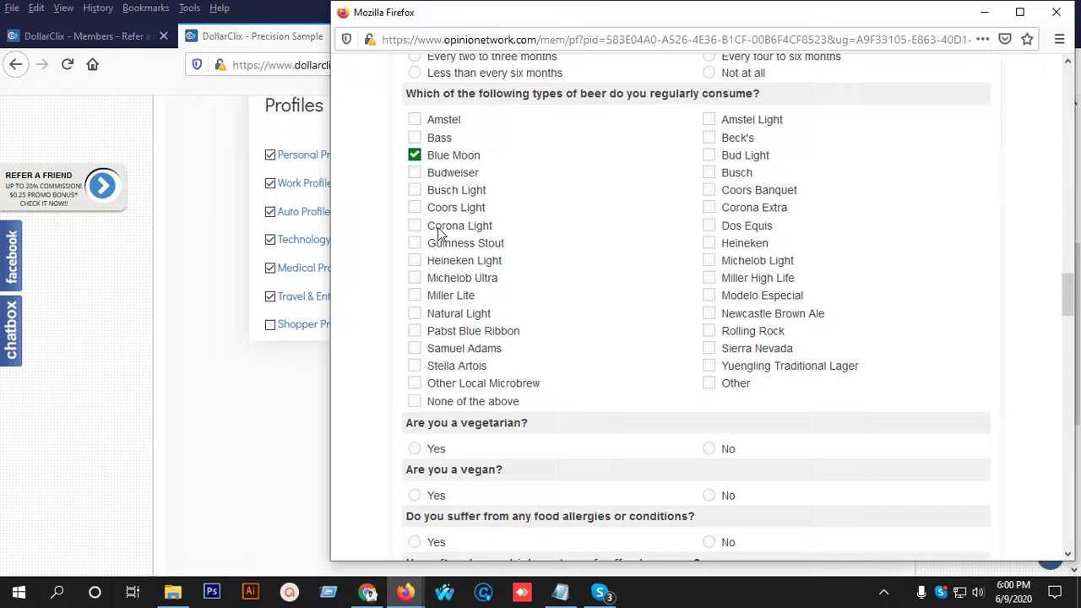
Mark Miller Lite as a regularly consumed beer and answer Yes to the vegetarian, vegan and food allergies questions
left_click(415, 295)
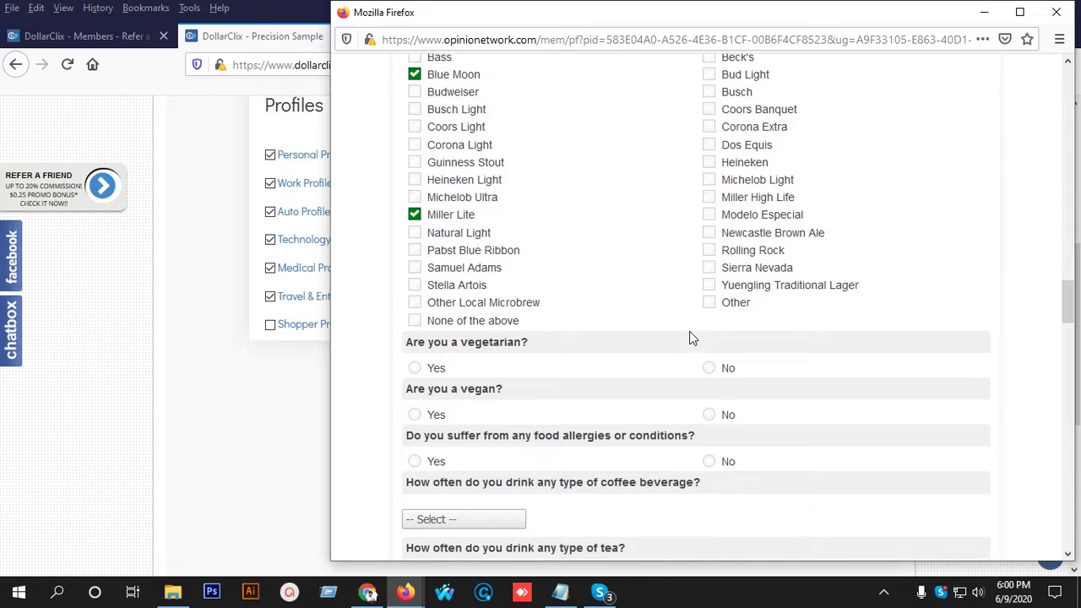
scroll(689, 338, "down", 2)
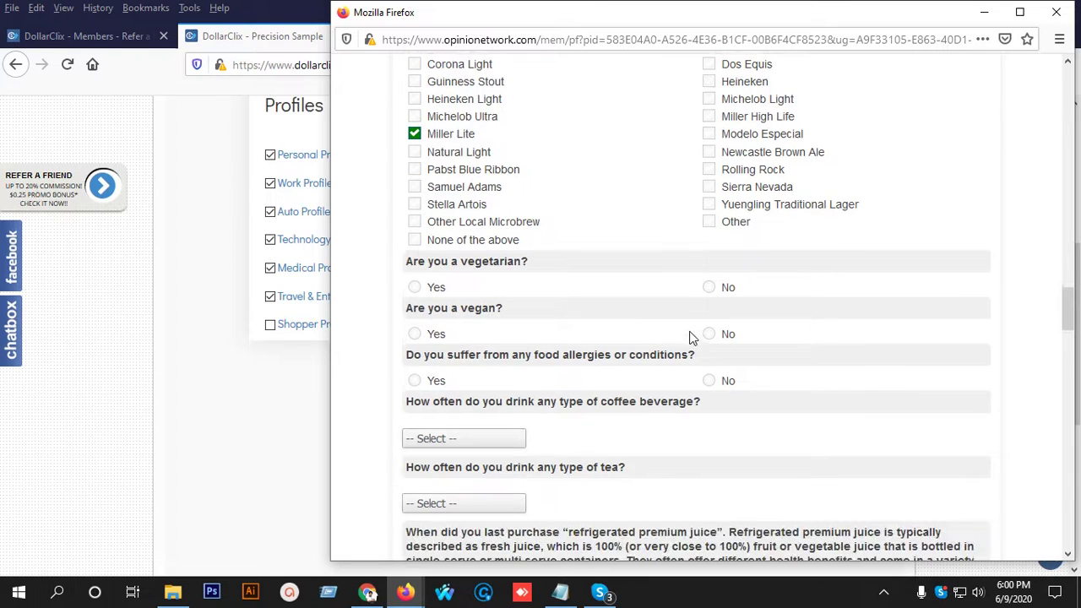
left_click(415, 288)
left_click(415, 381)
left_click(415, 334)
Set coffee drinking to 6 - 7 times per week and rate all six listed coffee beverages as consumed Often
scroll(418, 335, "down", 5)
left_click(454, 196)
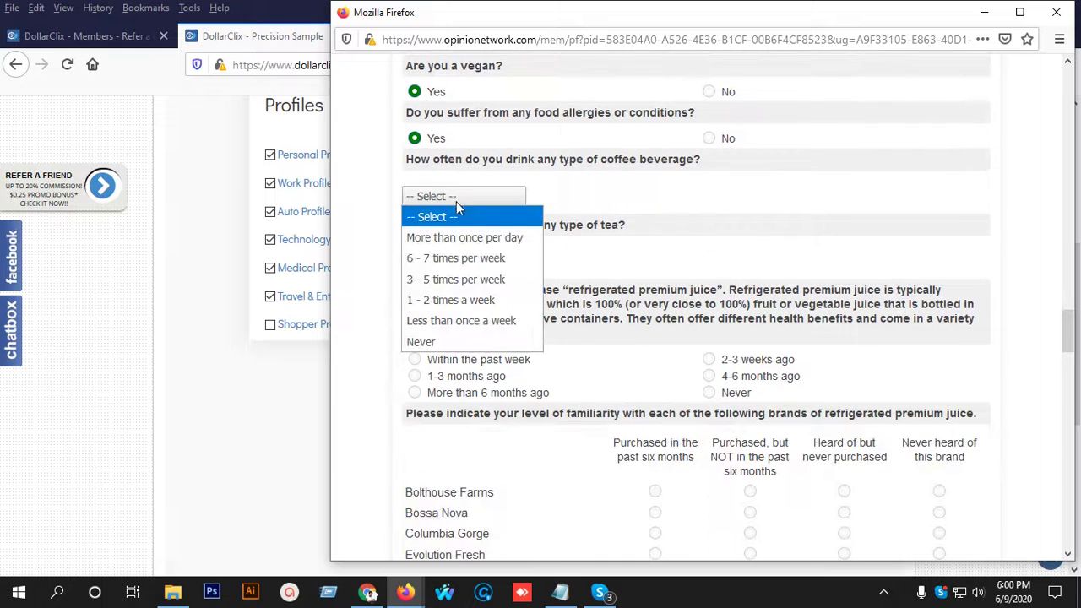
left_click(460, 259)
scroll(543, 246, "down", 2)
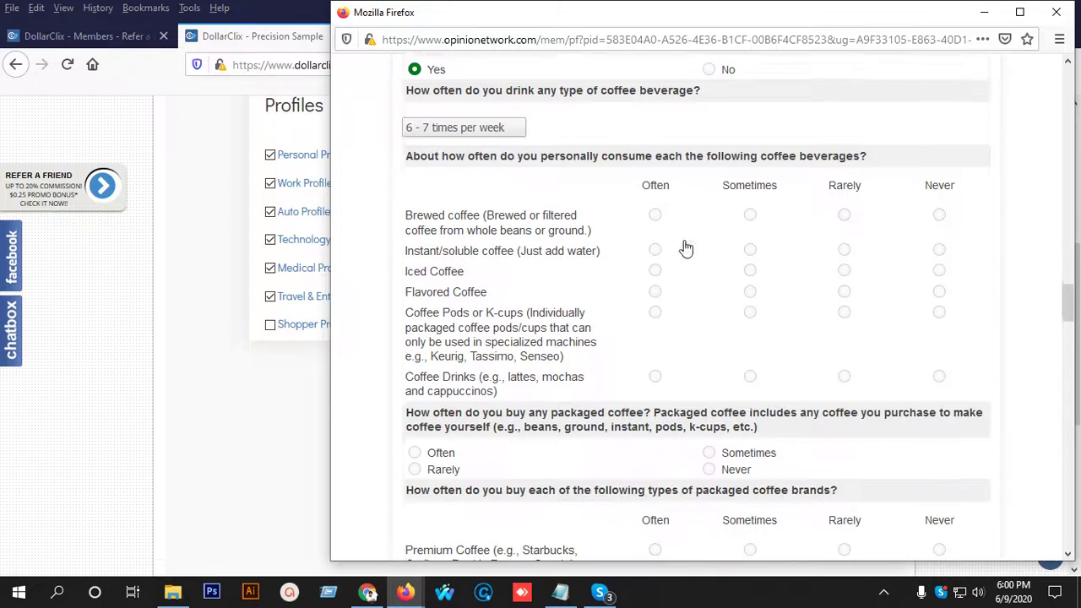
left_click(654, 203)
left_click(655, 240)
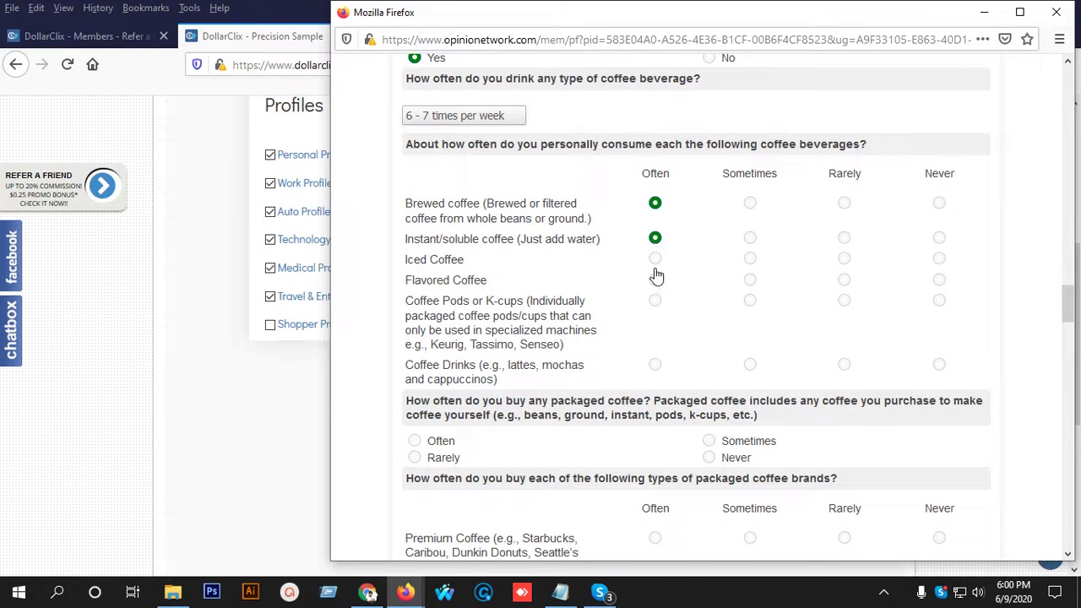
left_click(655, 259)
left_click(655, 279)
left_click(656, 301)
scroll(658, 282, "down", 4)
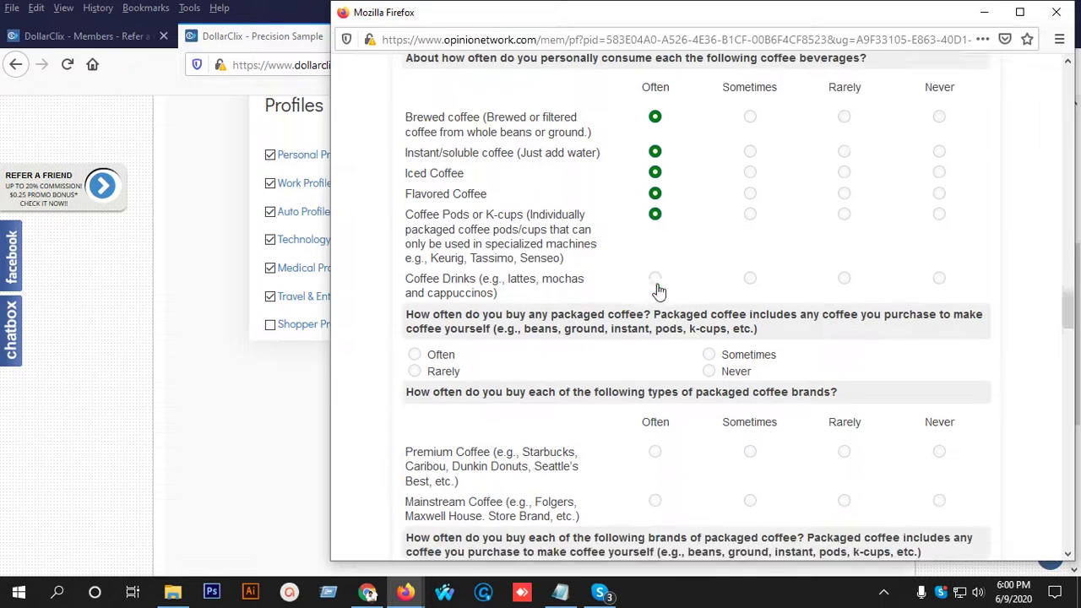
left_click(656, 206)
Set packaged coffee purchases to Often, including premium and mainstream coffee, Starbucks, Starbucks VIA and Seattle's Best Coffee
left_click(414, 280)
scroll(528, 277, "down", 2)
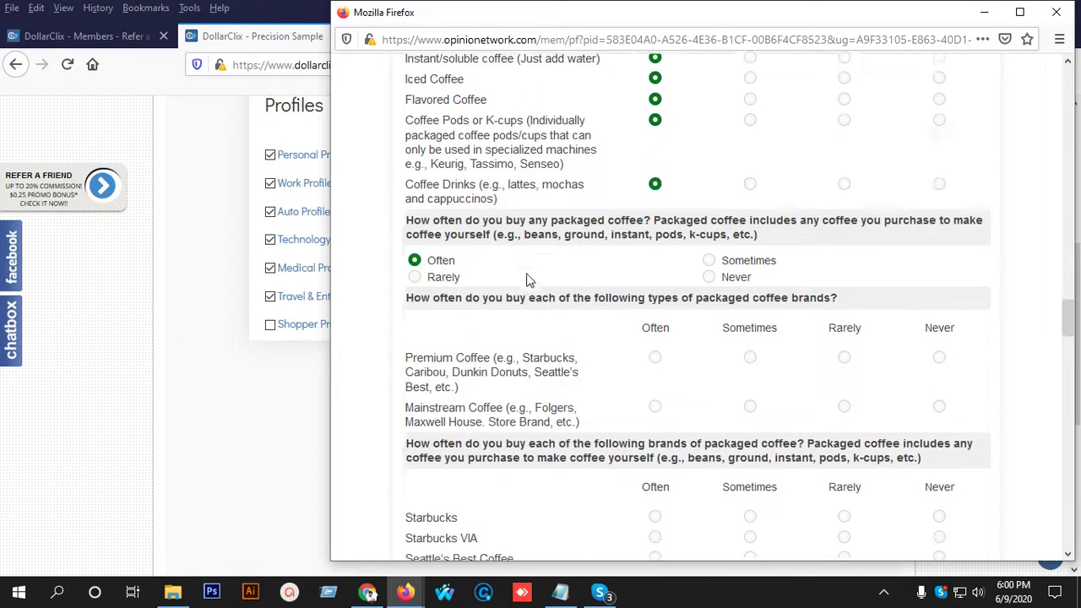
left_click(654, 295)
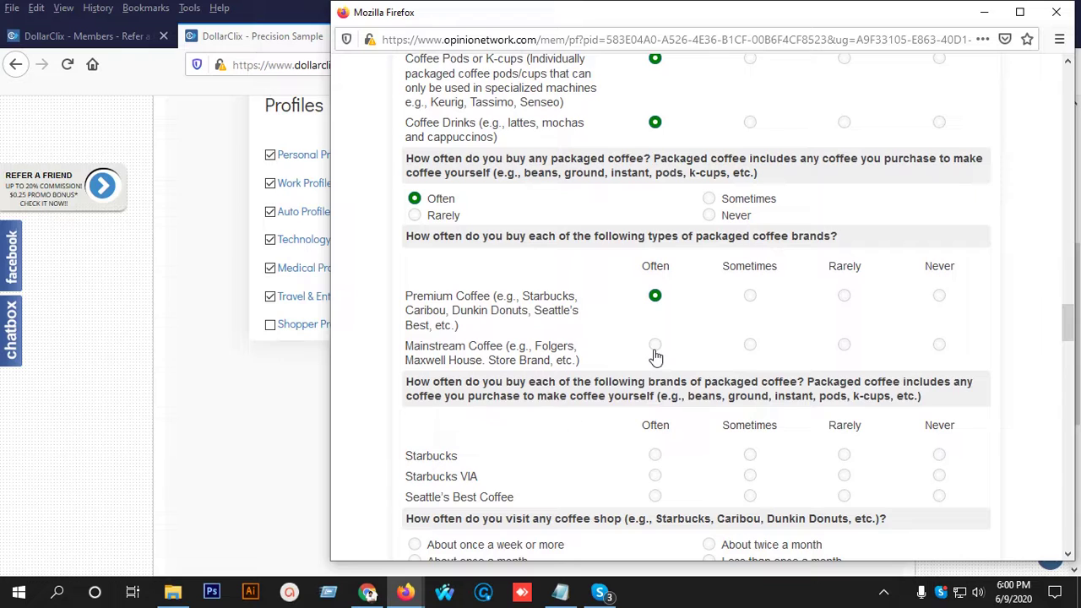
left_click(655, 346)
scroll(651, 280, "down", 3)
scroll(651, 280, "down", 3)
left_click(655, 213)
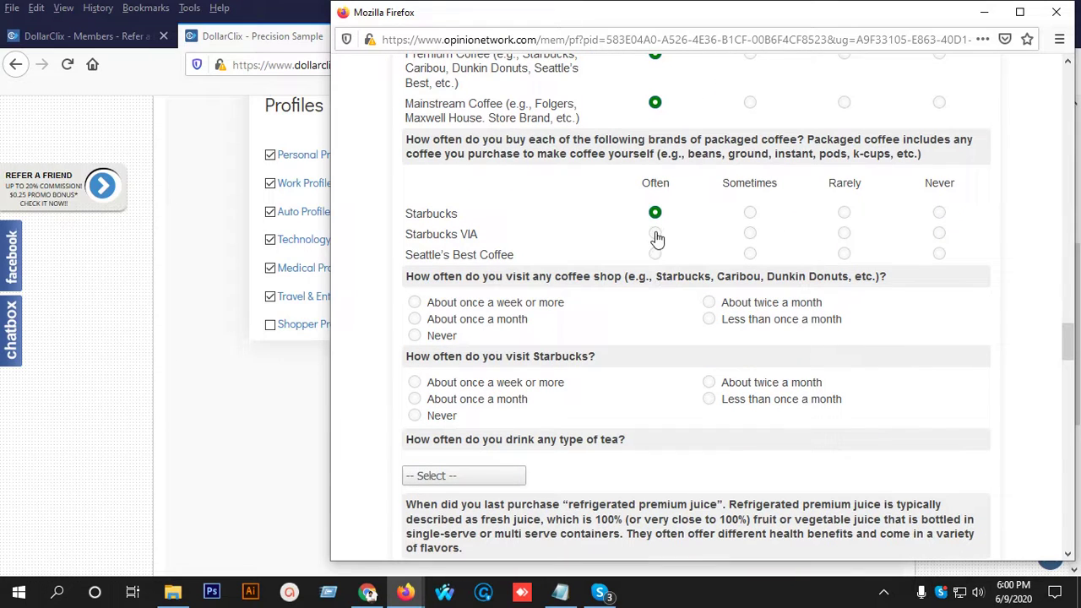
left_click(655, 254)
Set both coffee shop visits and Starbucks visits to about once a week or more
scroll(659, 265, "down", 4)
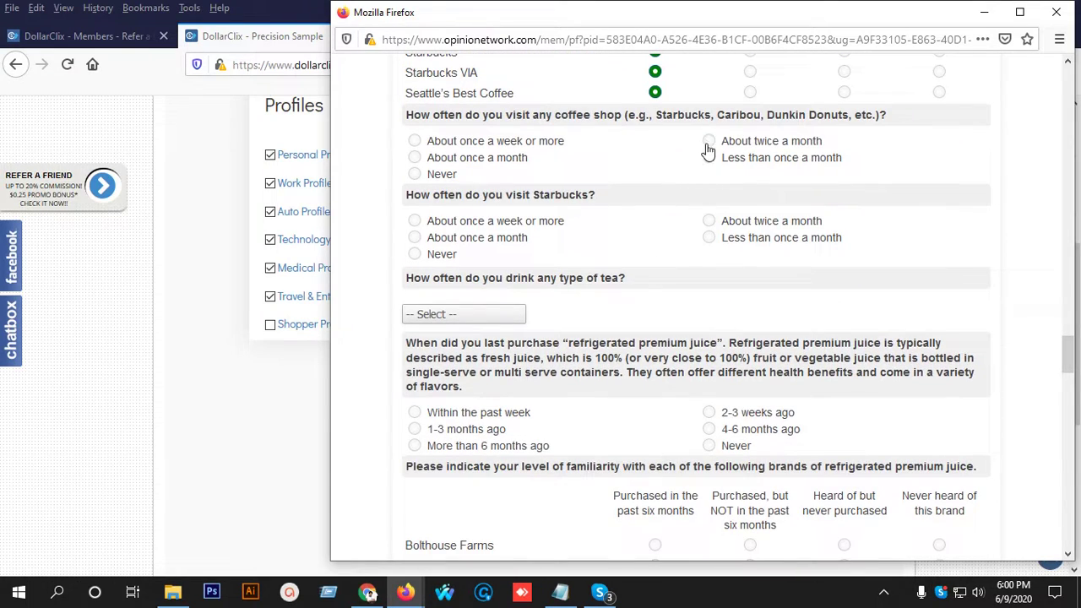
left_click(709, 141)
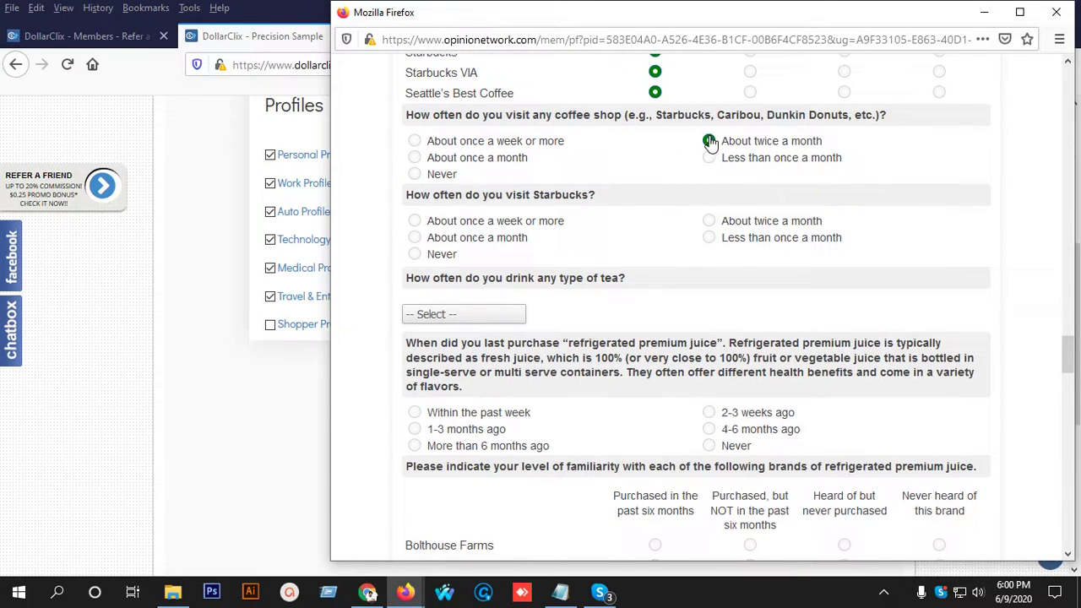
left_click(414, 141)
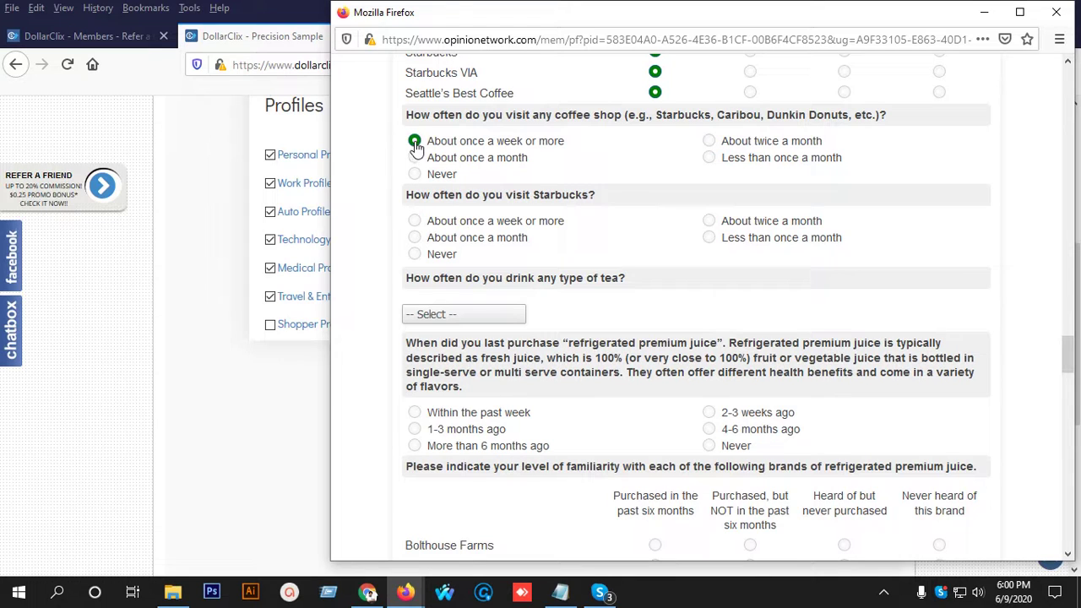
left_click(415, 221)
Set tea drinking to 6 - 7 times per week and rate all five listed tea beverages as consumed Often
left_click(431, 314)
left_click(442, 376)
scroll(569, 344, "down", 2)
scroll(568, 343, "down", 1)
left_click(655, 161)
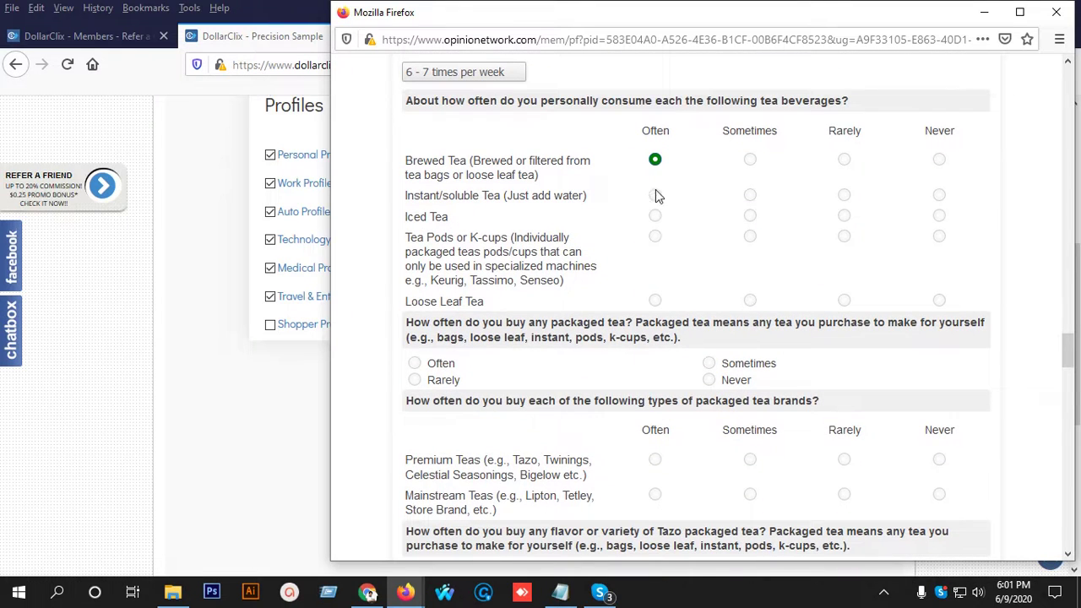
left_click(656, 195)
left_click(656, 238)
left_click(655, 301)
Set packaged tea purchases to Often overall and for premium teas, mainstream teas and Tazo
scroll(654, 291, "down", 3)
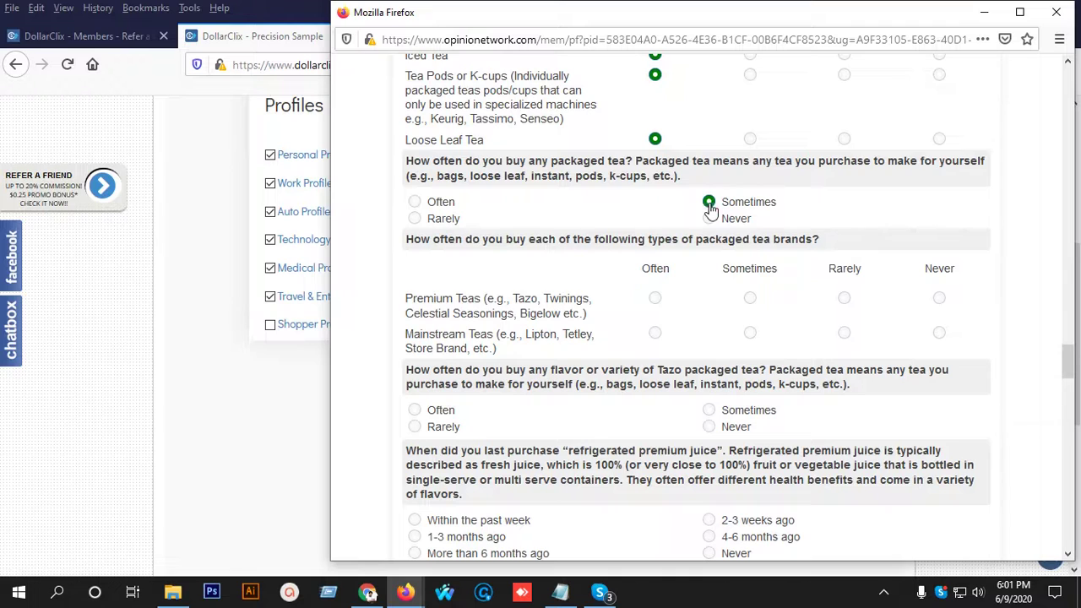
scroll(711, 210, "down", 2)
left_click(414, 121)
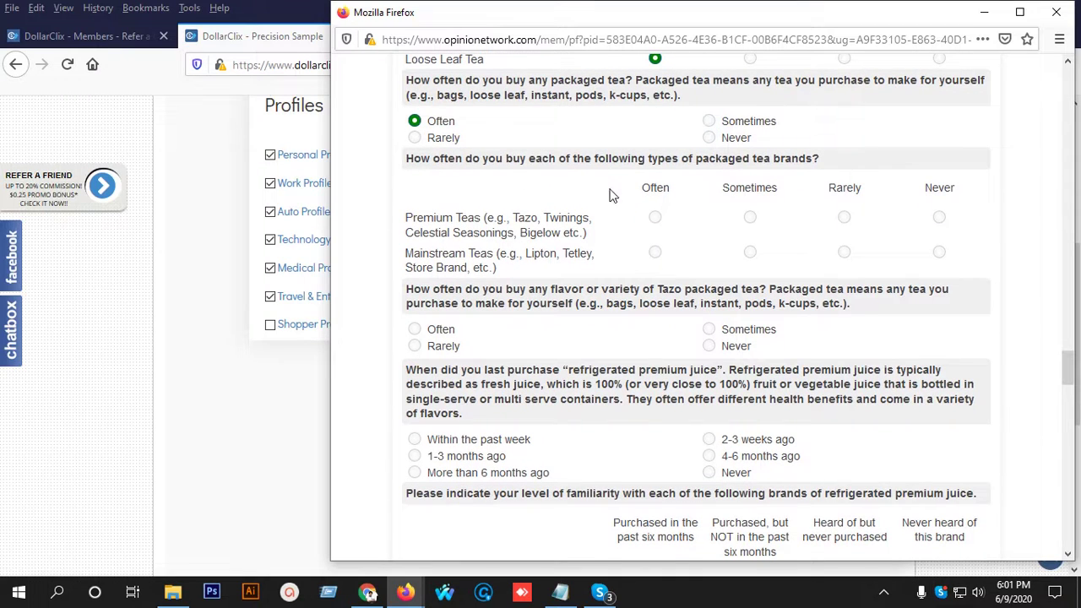
left_click(656, 254)
scroll(659, 257, "down", 4)
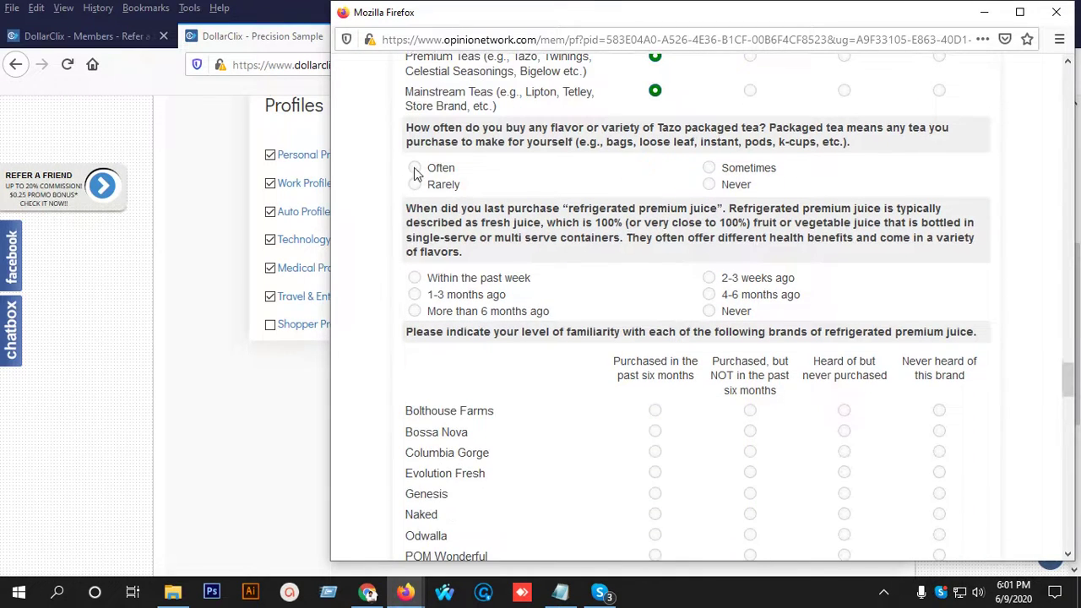
left_click(415, 167)
Set the last refrigerated premium juice purchase to within the past week and mark all ten juice brands as purchased in the past six months
scroll(420, 294, "down", 2)
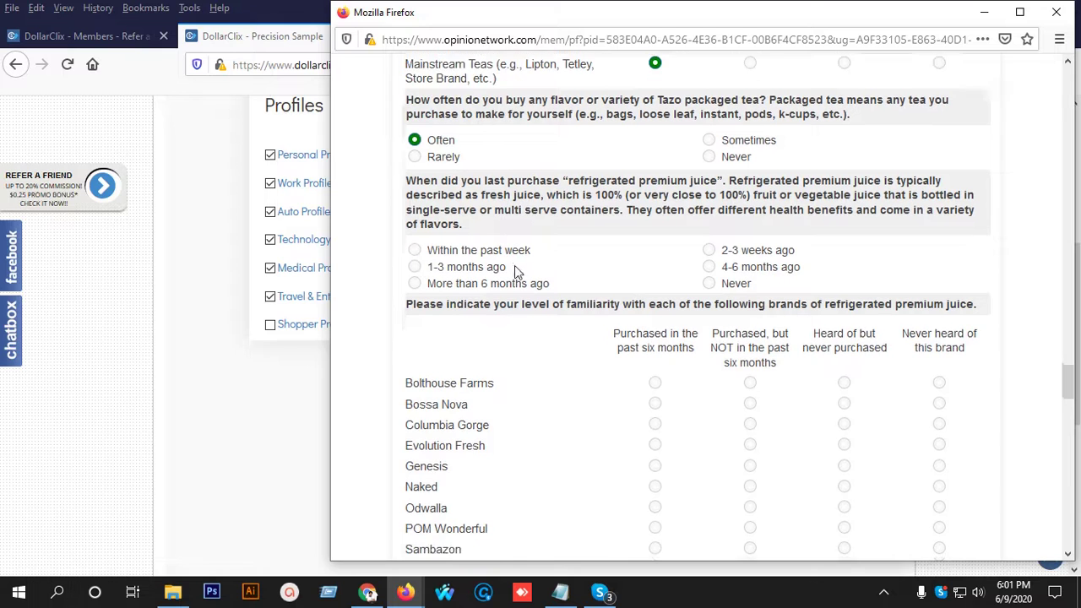
left_click(415, 196)
scroll(464, 204, "down", 2)
scroll(464, 203, "down", 2)
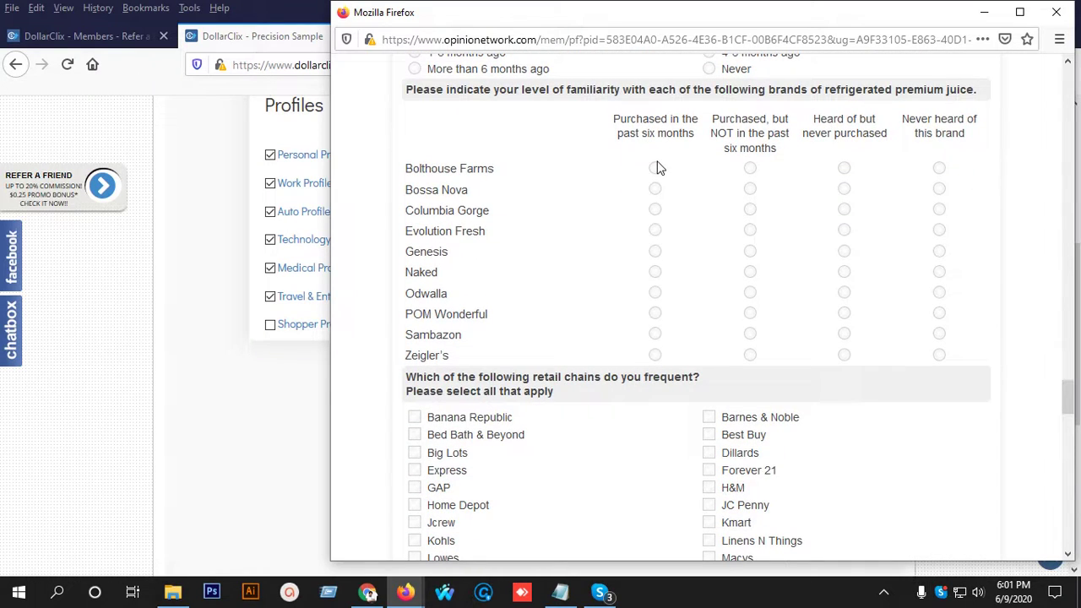
left_click(655, 169)
left_click(655, 190)
left_click(656, 211)
left_click(656, 231)
left_click(657, 253)
left_click(656, 293)
left_click(655, 313)
left_click(655, 335)
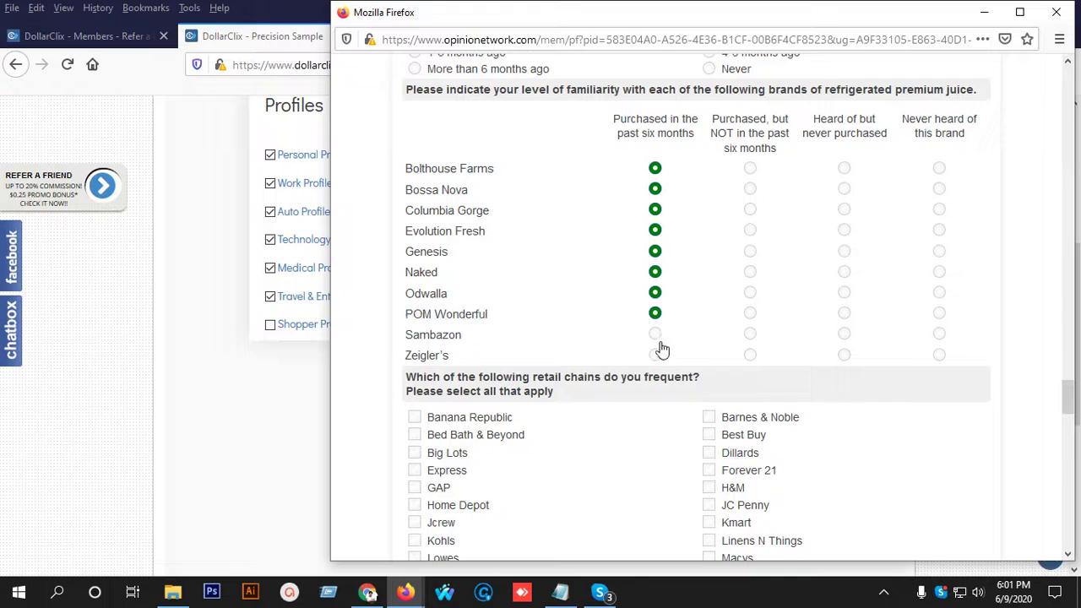
left_click(656, 355)
Mark GAP, H&M and Kohls as frequented retail chains
scroll(663, 337, "down", 5)
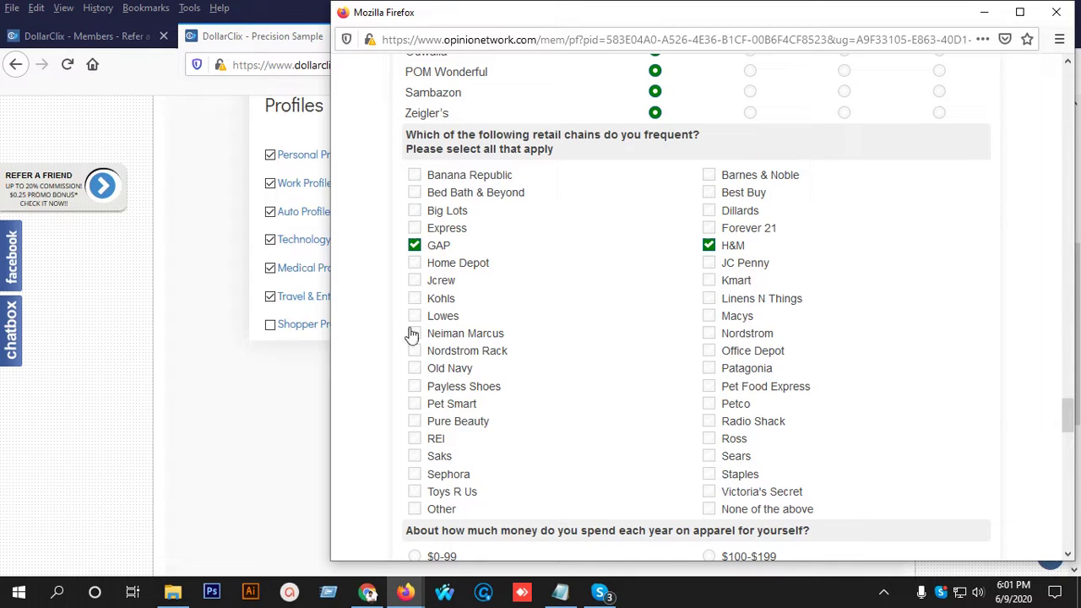
left_click(415, 299)
scroll(458, 309, "down", 2)
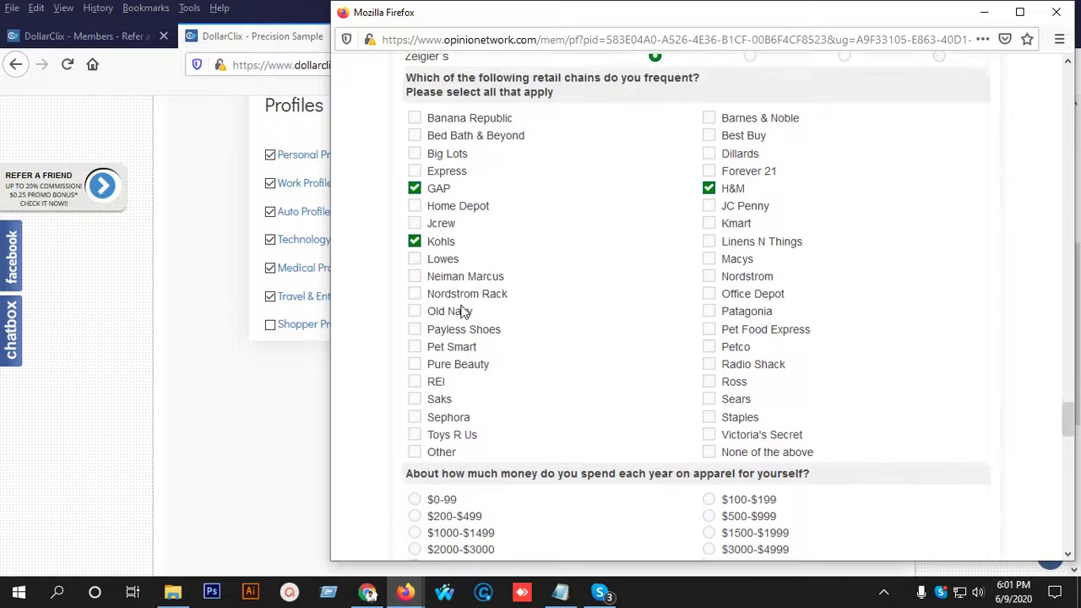
Set the yearly spending on apparel for yourself to $200-$499
scroll(718, 338, "down", 6)
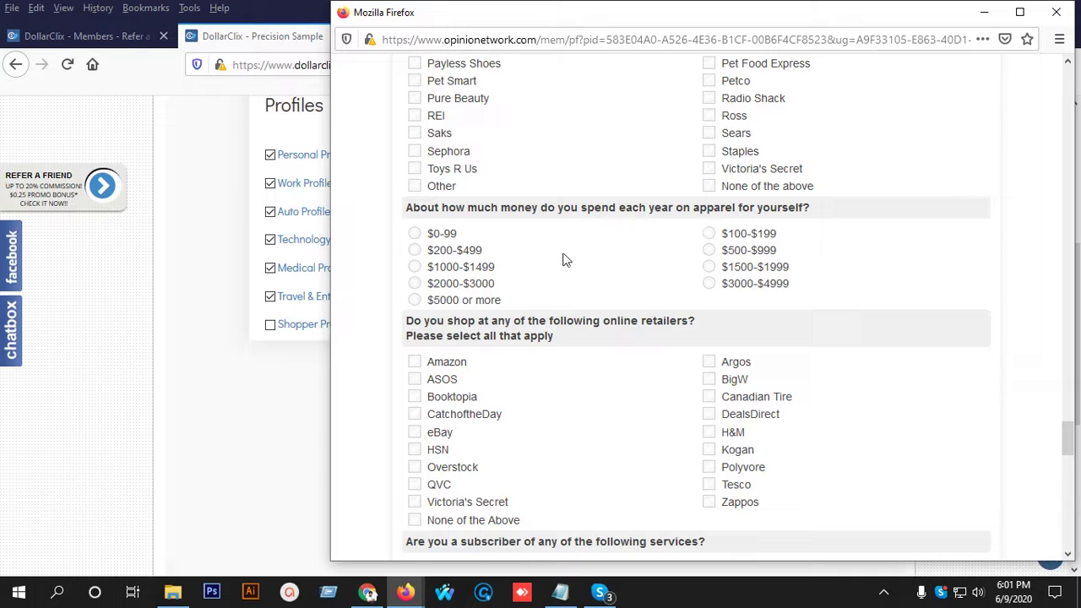
left_click(711, 236)
scroll(527, 268, "down", 1)
scroll(526, 268, "down", 2)
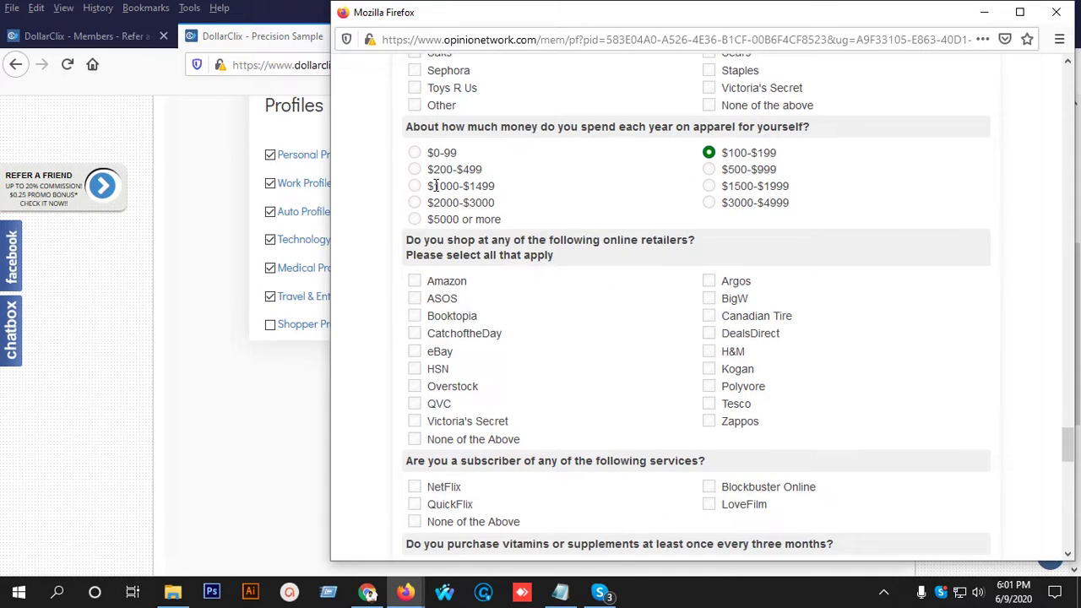
left_click(414, 169)
Mark Amazon, eBay, H&M and Tesco as online retailers shopped at
scroll(561, 244, "down", 4)
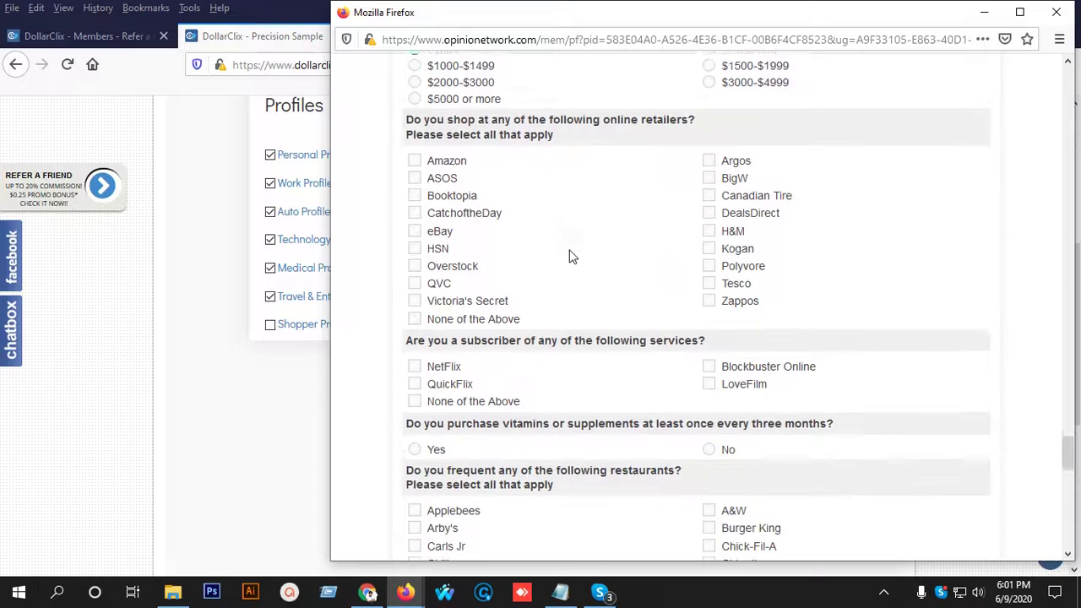
left_click(415, 119)
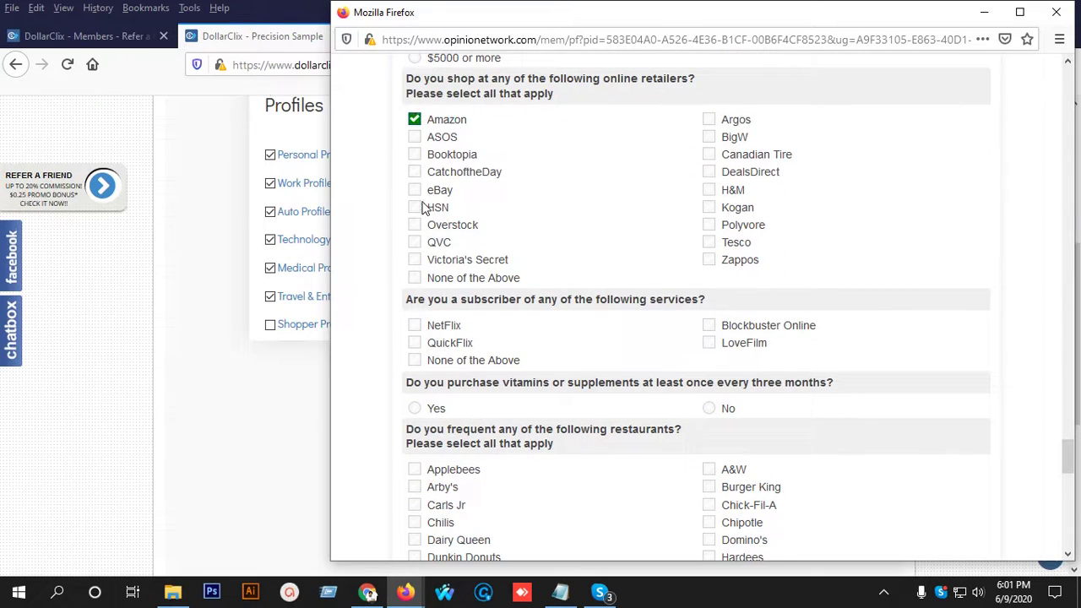
left_click(708, 191)
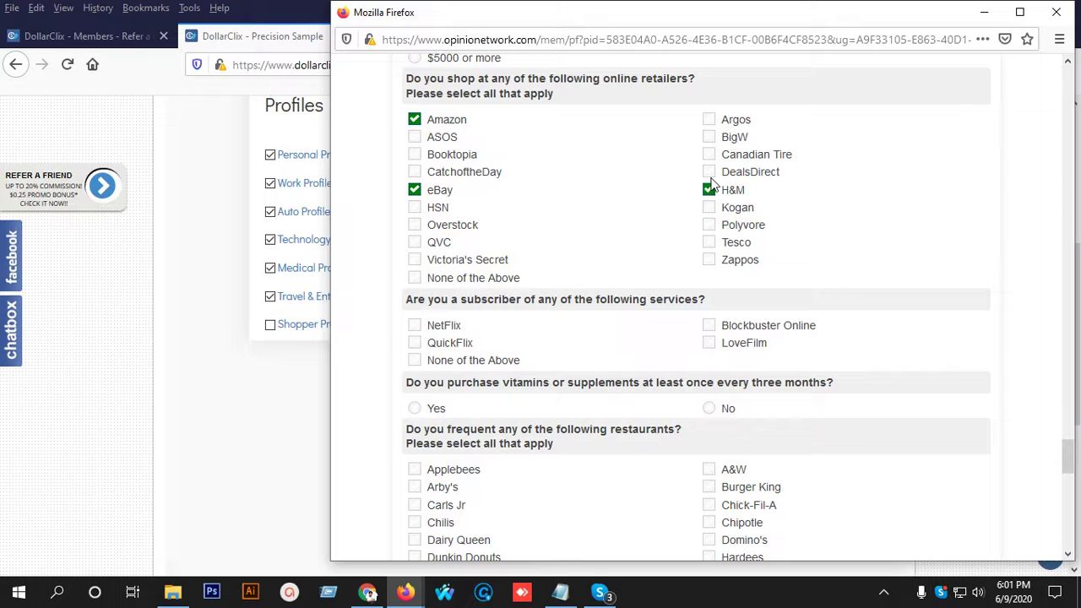
left_click(709, 242)
Mark NetFlix and QuickFlix as subscribed services and answer Yes to purchasing vitamins or supplements every three months
scroll(579, 259, "down", 4)
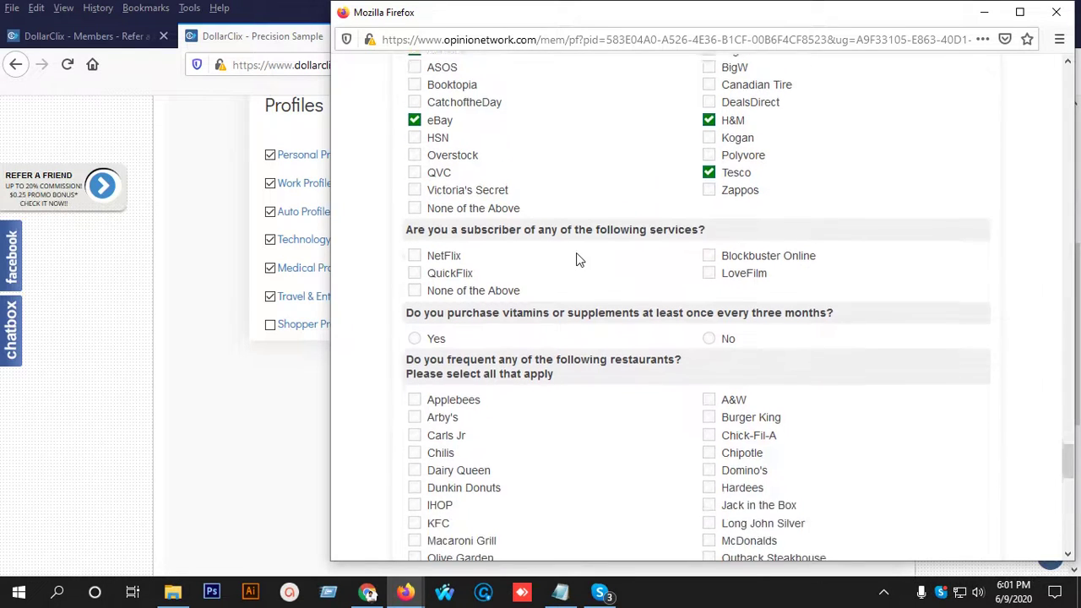
left_click(414, 163)
left_click(415, 182)
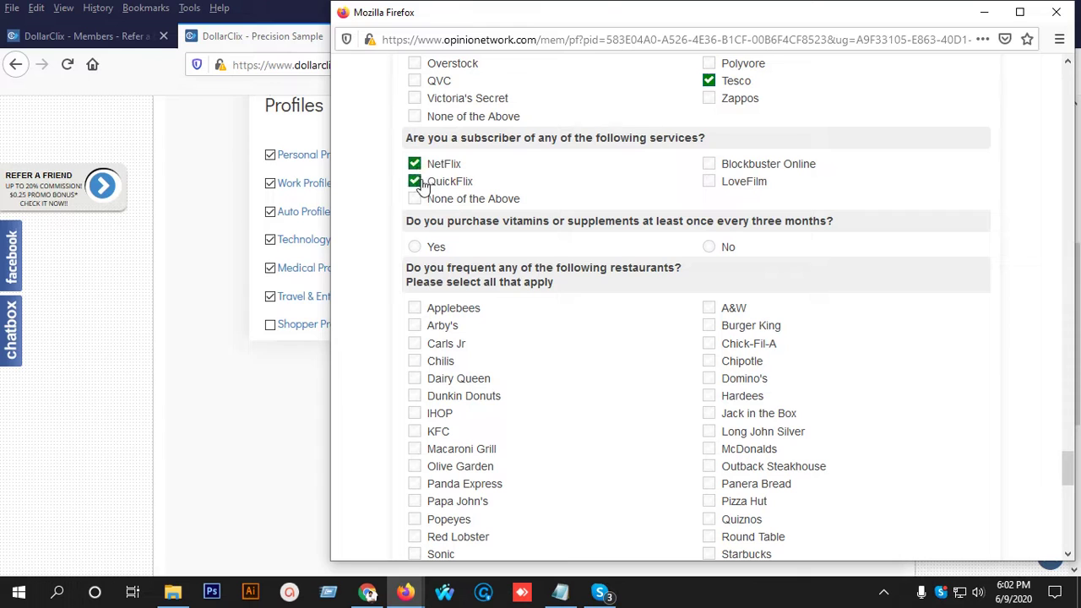
scroll(498, 218, "down", 2)
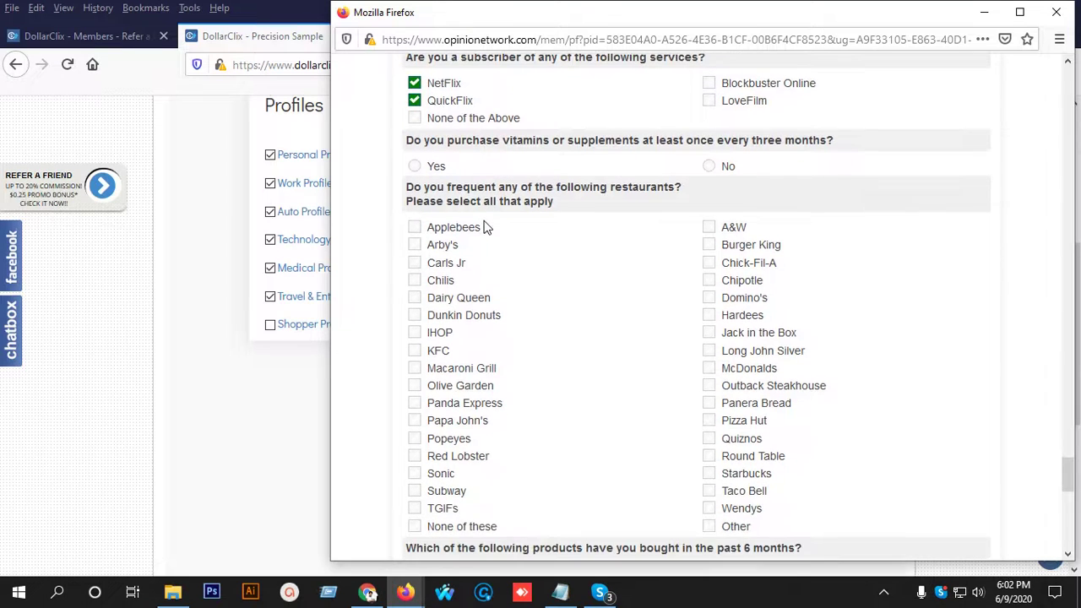
left_click(415, 168)
Mark Dairy Queen, KFC, Domino's, Pizza Hut and McDonalds as frequented restaurants
scroll(507, 194, "down", 2)
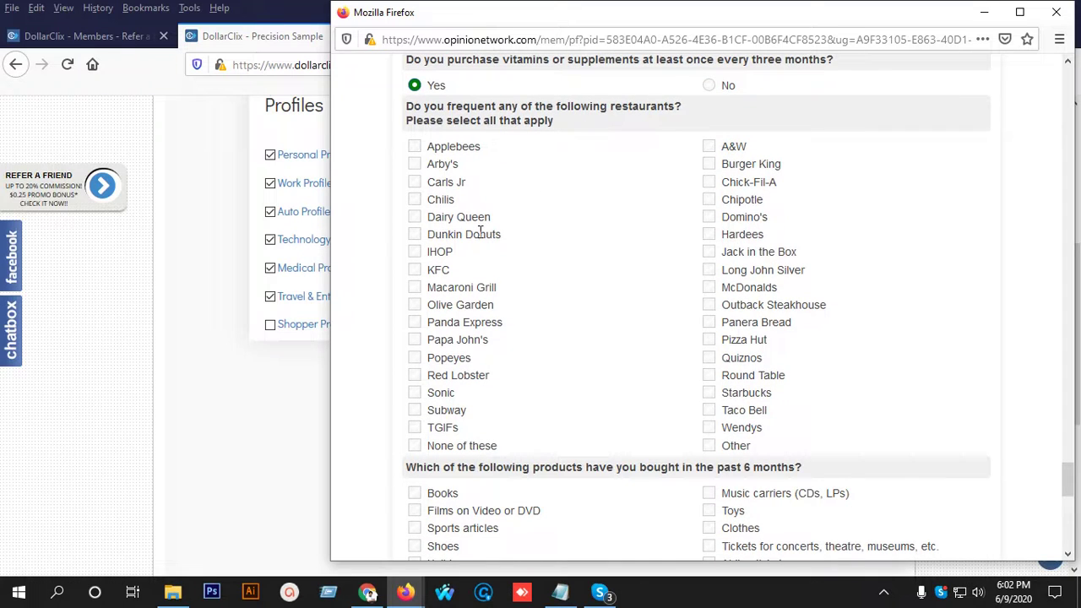
left_click(414, 221)
left_click(414, 271)
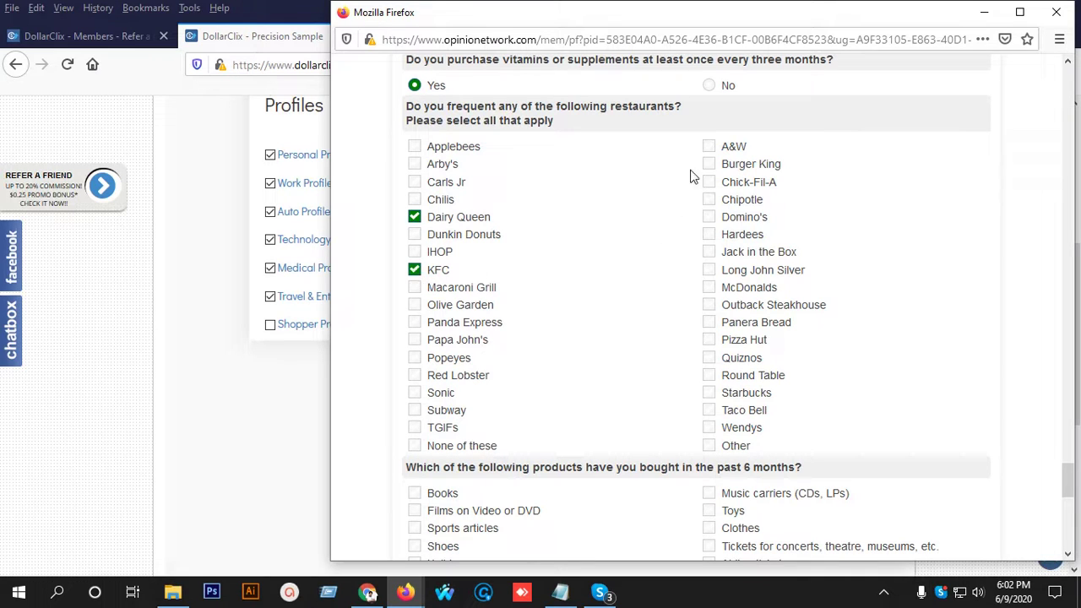
left_click(709, 220)
left_click(710, 342)
left_click(709, 289)
Mark books, music carriers and digital (video) cameras as products bought in the past 6 months, leaving train tickets unmarked
scroll(594, 306, "down", 3)
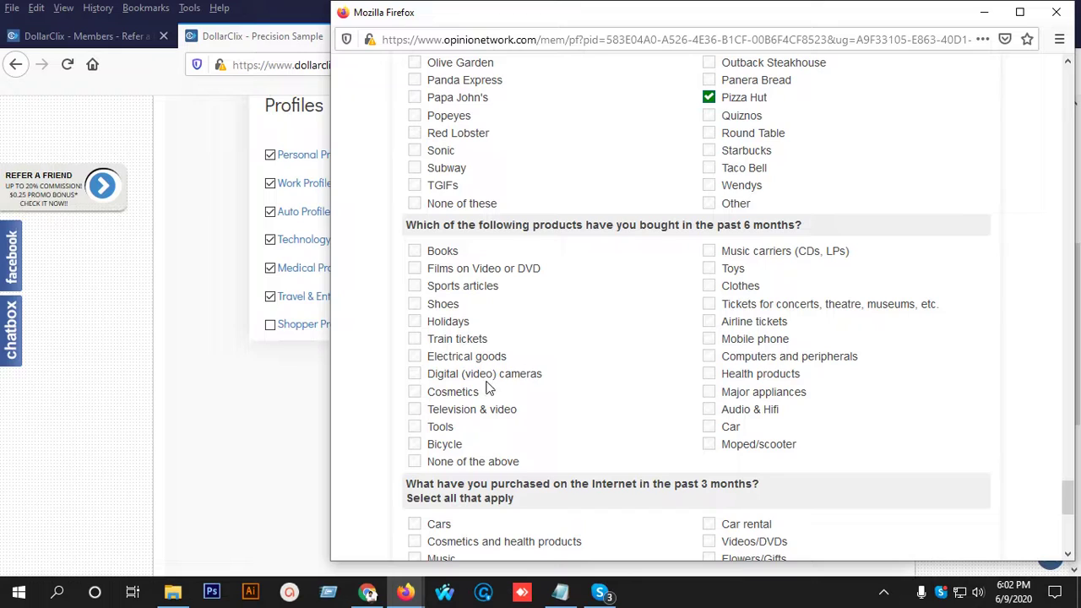
left_click(708, 252)
left_click(418, 253)
left_click(415, 340)
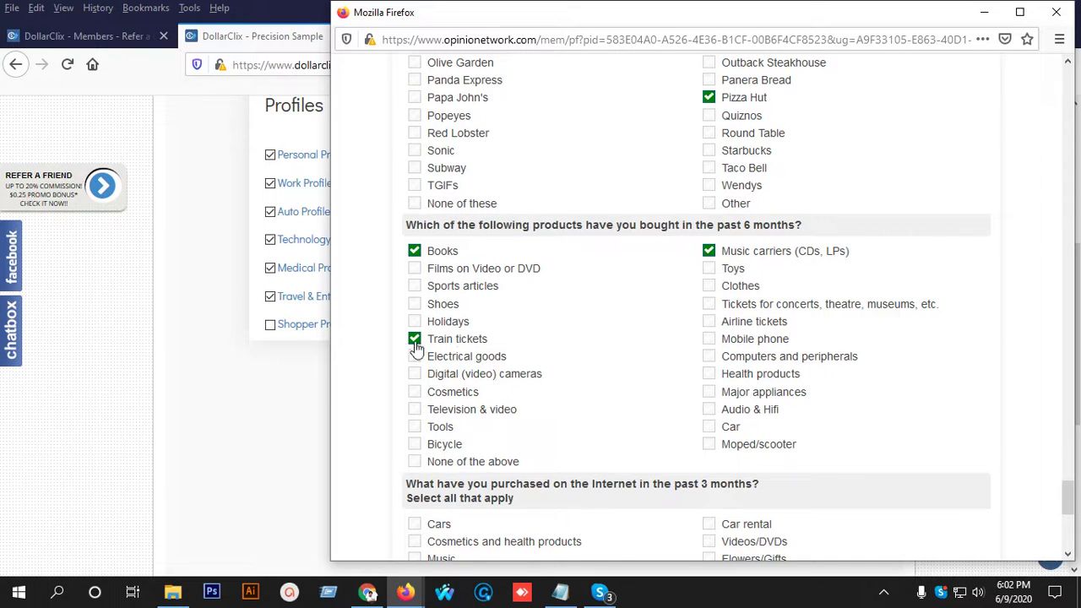
left_click(415, 343)
left_click(416, 374)
scroll(498, 393, "down", 2)
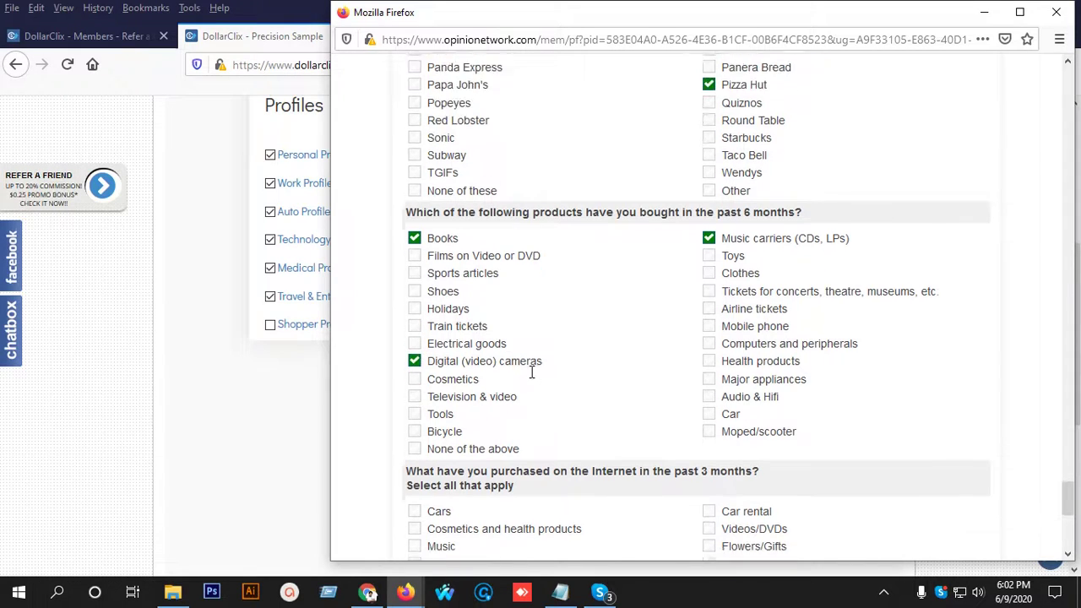
scroll(672, 370, "down", 5)
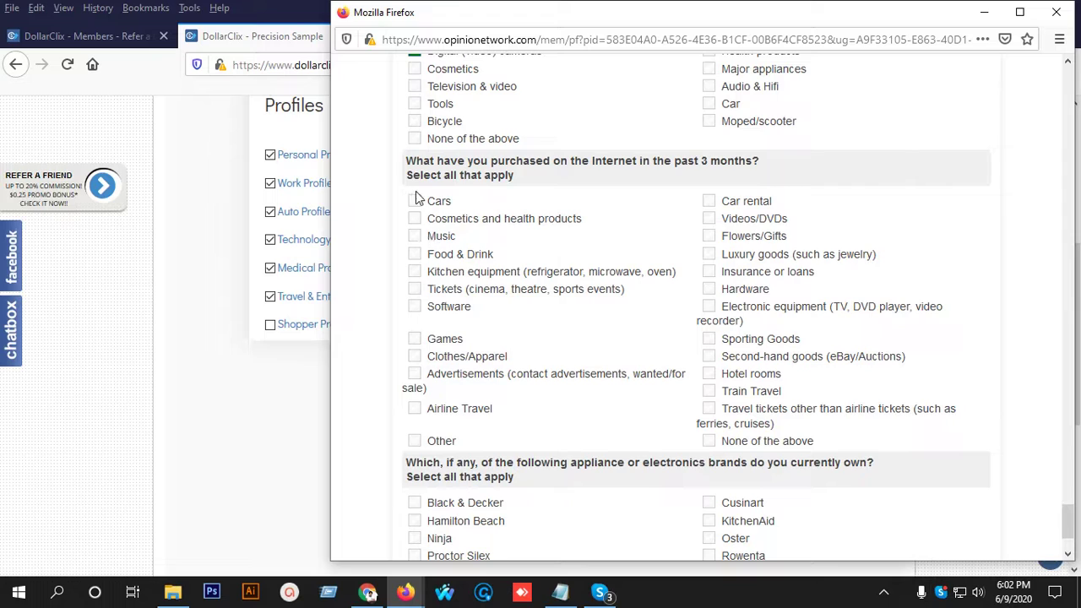
Mark Food & Drink, Games and Software as purchased on the Internet in the past 3 months
left_click(413, 254)
left_click(413, 339)
left_click(414, 307)
scroll(548, 314, "down", 3)
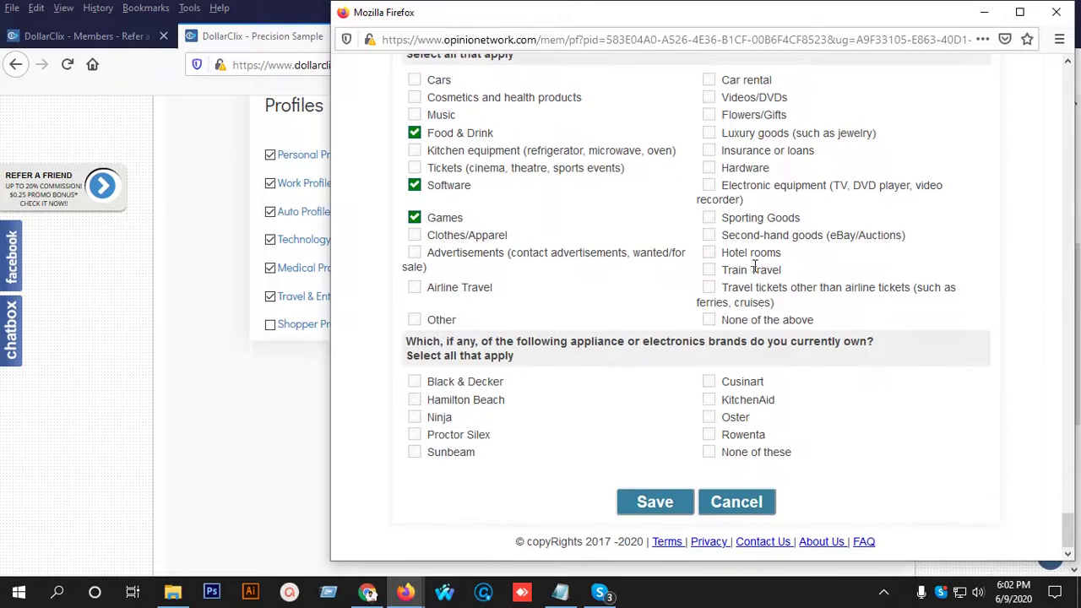
left_click(710, 255)
scroll(563, 376, "up", 2)
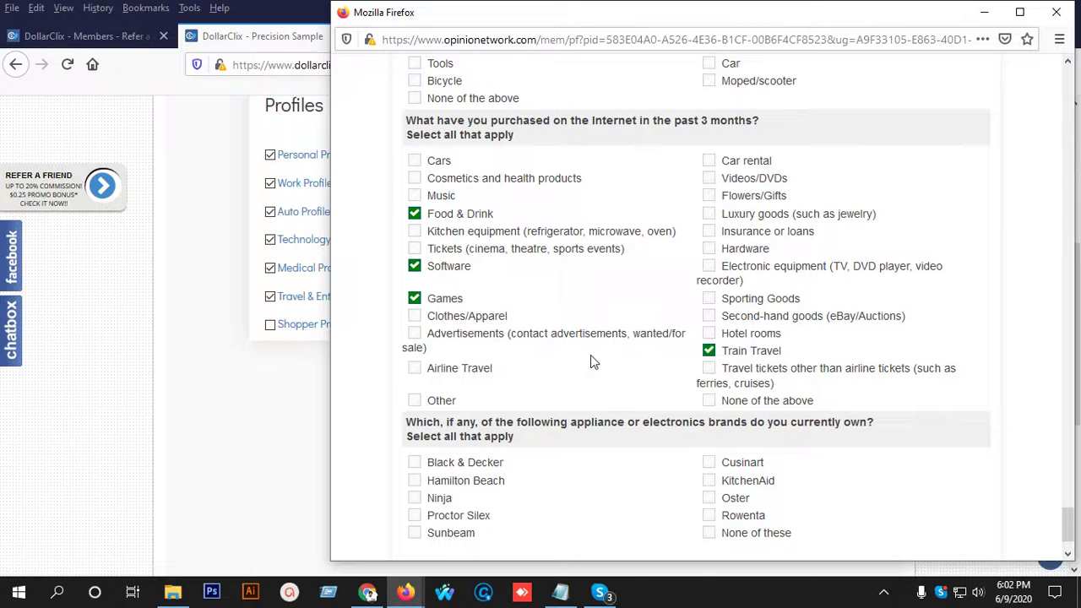
scroll(592, 359, "down", 2)
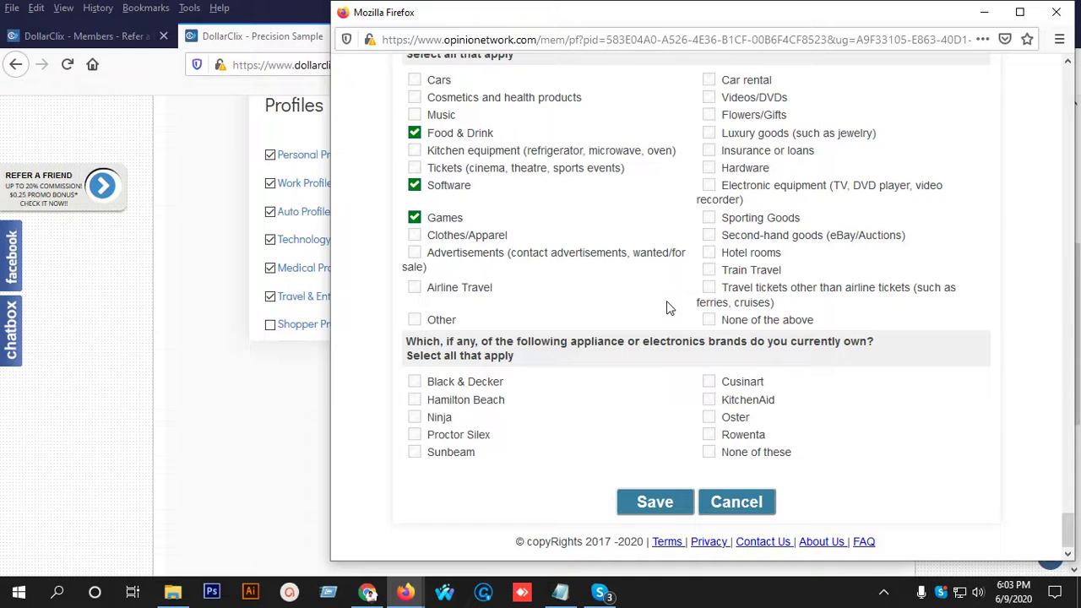
Mark Luxury goods and Hardware as further Internet purchases from the past 3 months
scroll(546, 242, "up", 3)
scroll(714, 374, "down", 2)
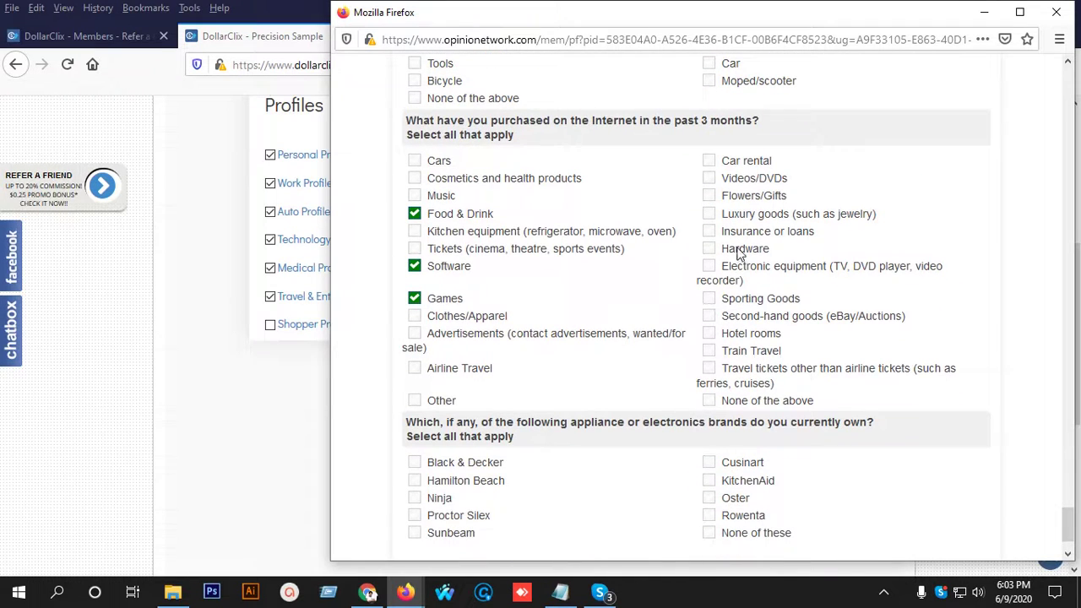
scroll(742, 239, "up", 1)
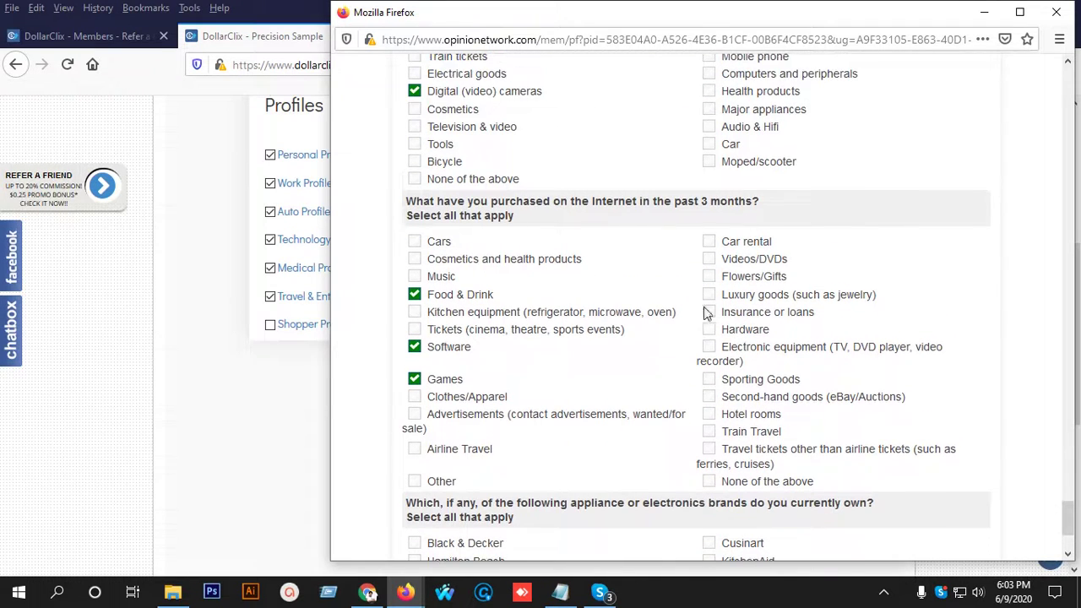
left_click(709, 330)
Mark Black & Decker, Ninja and Proctor Silex as appliance brands owned and save the Shopper Profile
scroll(714, 303, "down", 2)
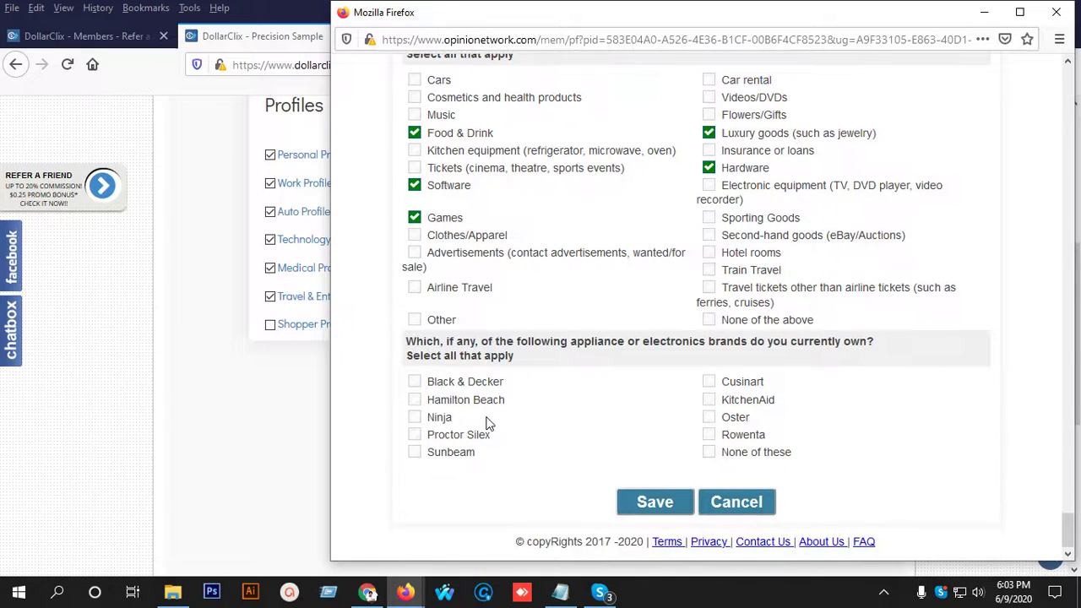
left_click(415, 384)
left_click(415, 419)
left_click(415, 437)
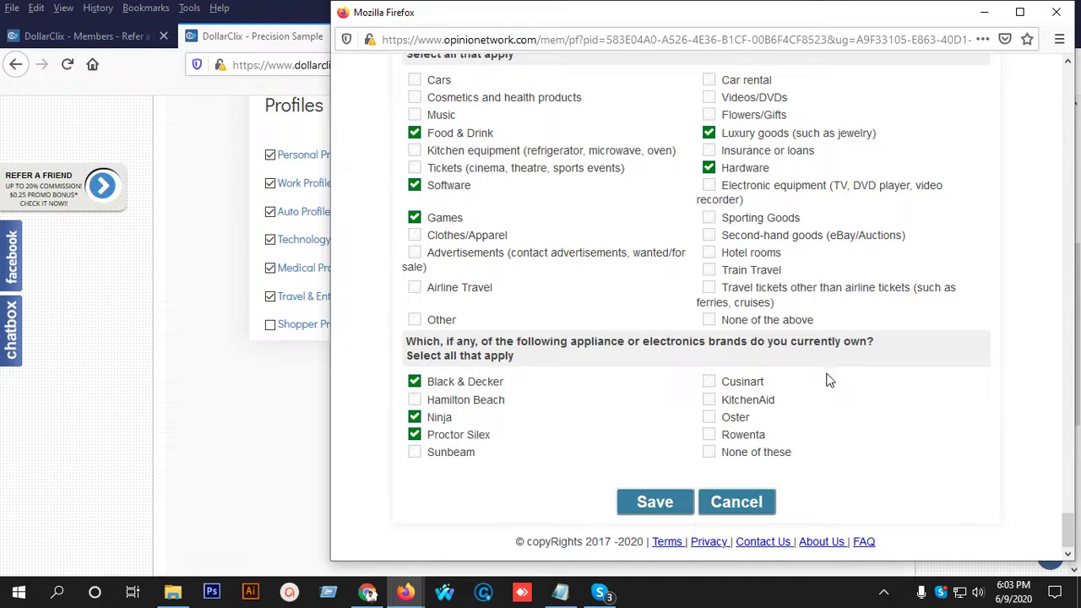
left_click(644, 512)
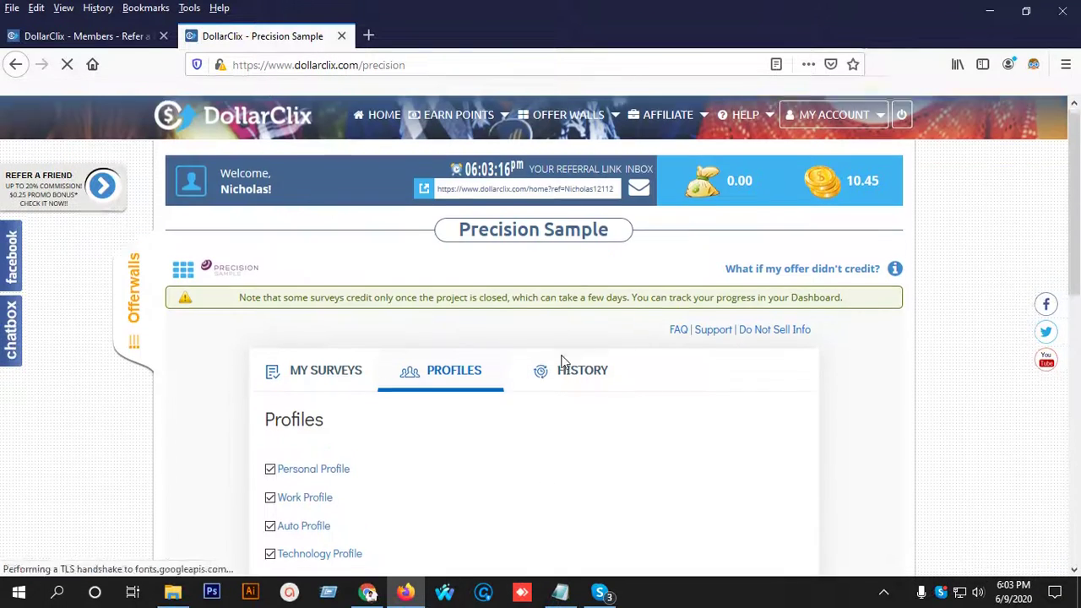
Check the Precision Sample survey history and the list of available surveys
scroll(562, 363, "down", 3)
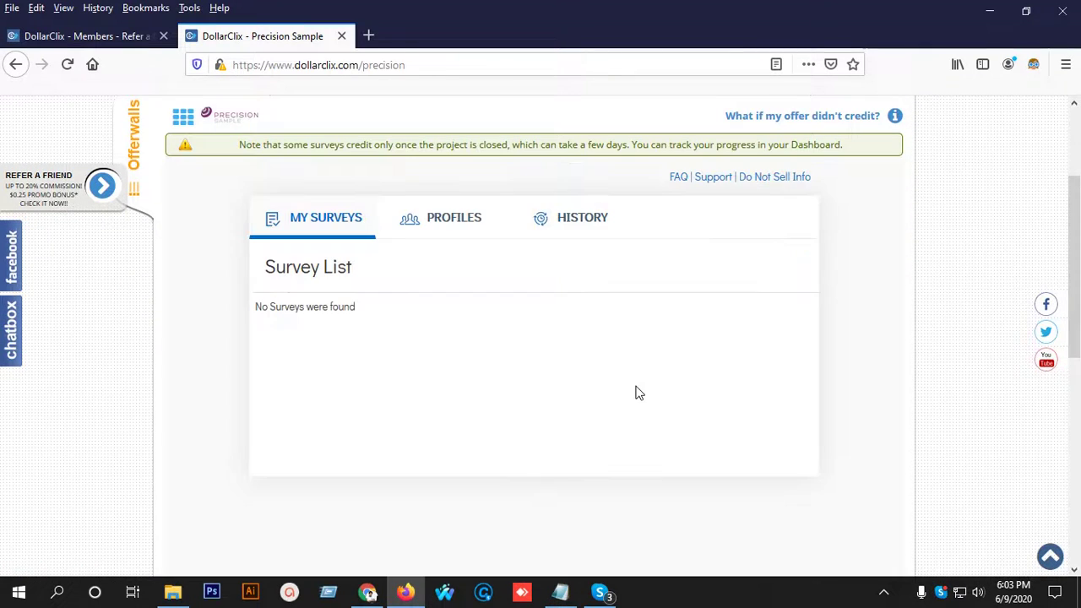
scroll(638, 391, "up", 3)
left_click(583, 386)
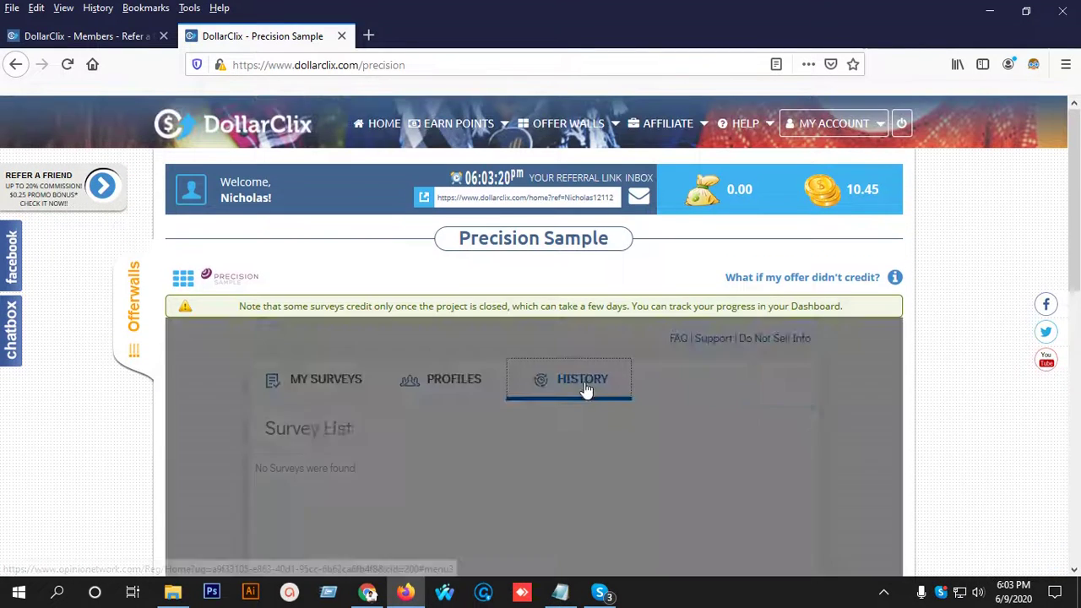
scroll(584, 384, "down", 3)
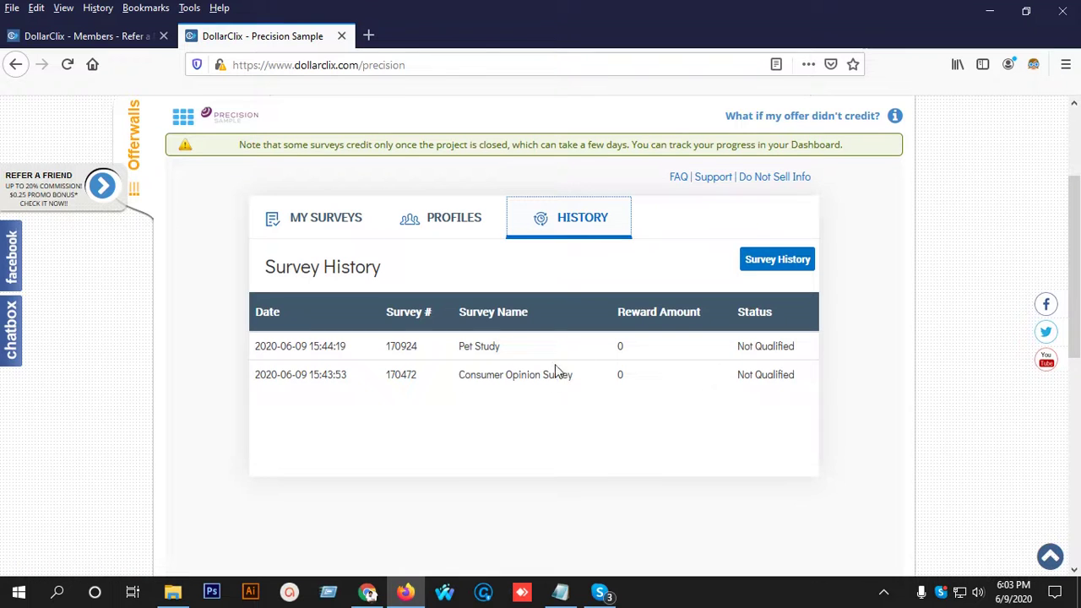
left_click(328, 220)
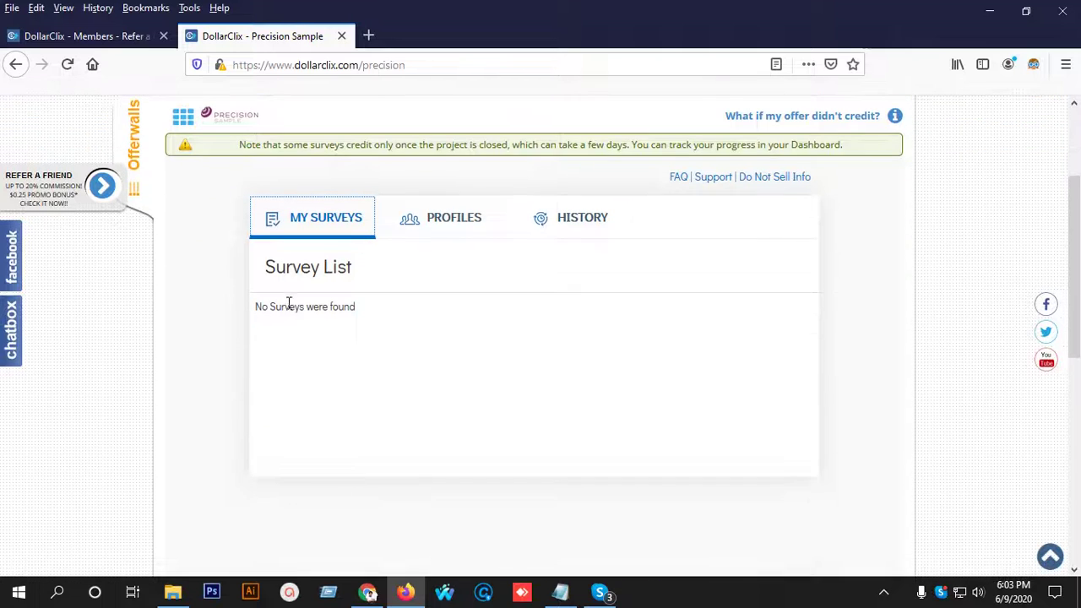
left_click_drag(260, 304, 439, 329)
Reload the Precision Sample page, recheck its survey list and view the list of profiles
scroll(439, 329, "up", 2)
mouse_move(459, 124)
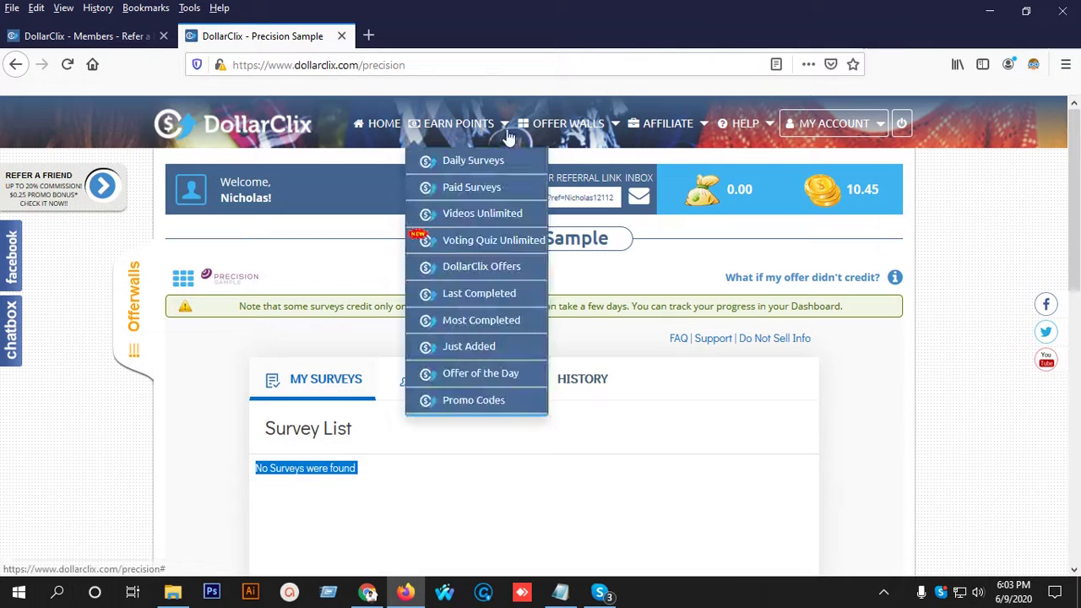
left_click(456, 187)
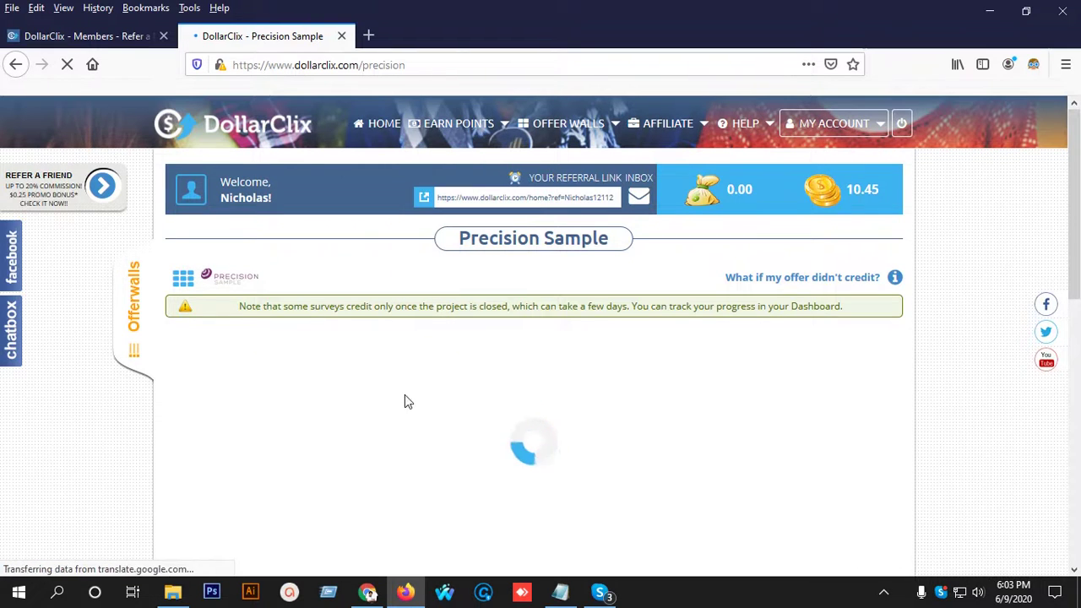
scroll(405, 401, "down", 2)
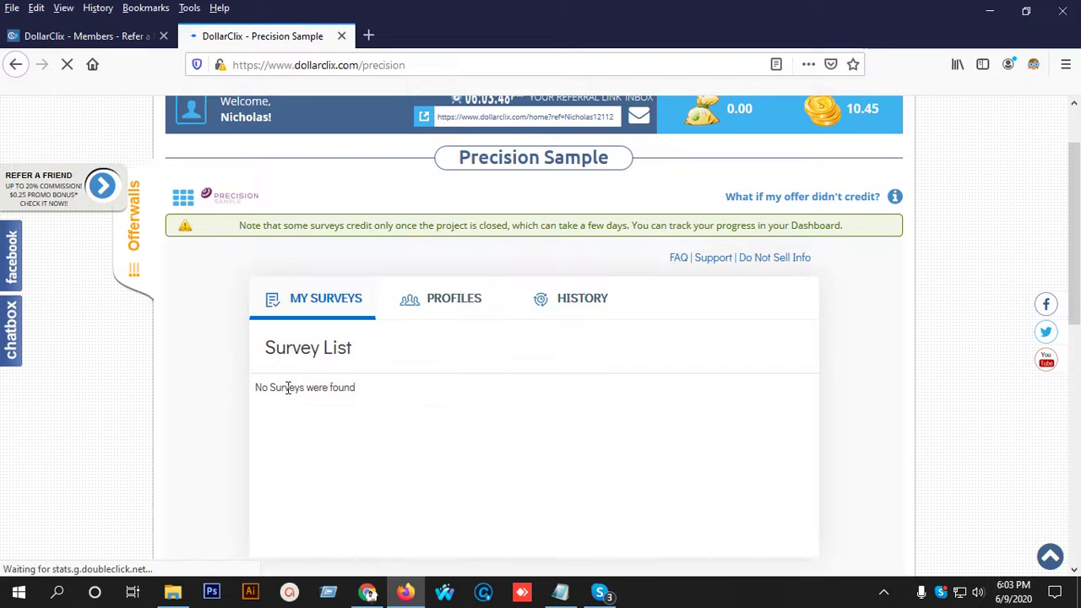
left_click_drag(366, 394, 282, 369)
left_click(469, 299)
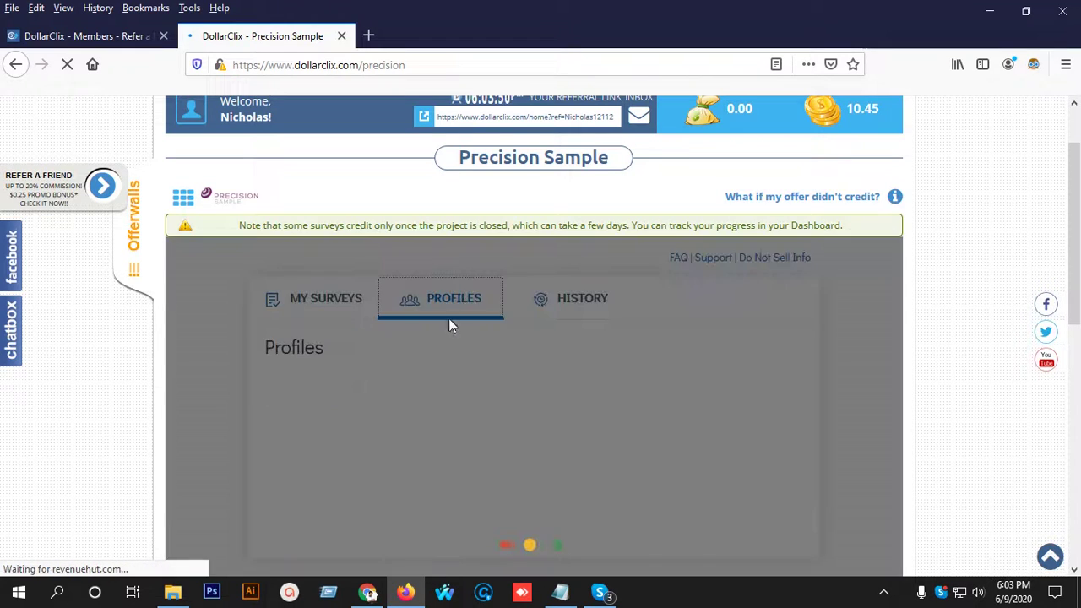
scroll(416, 342, "up", 2)
mouse_move(452, 135)
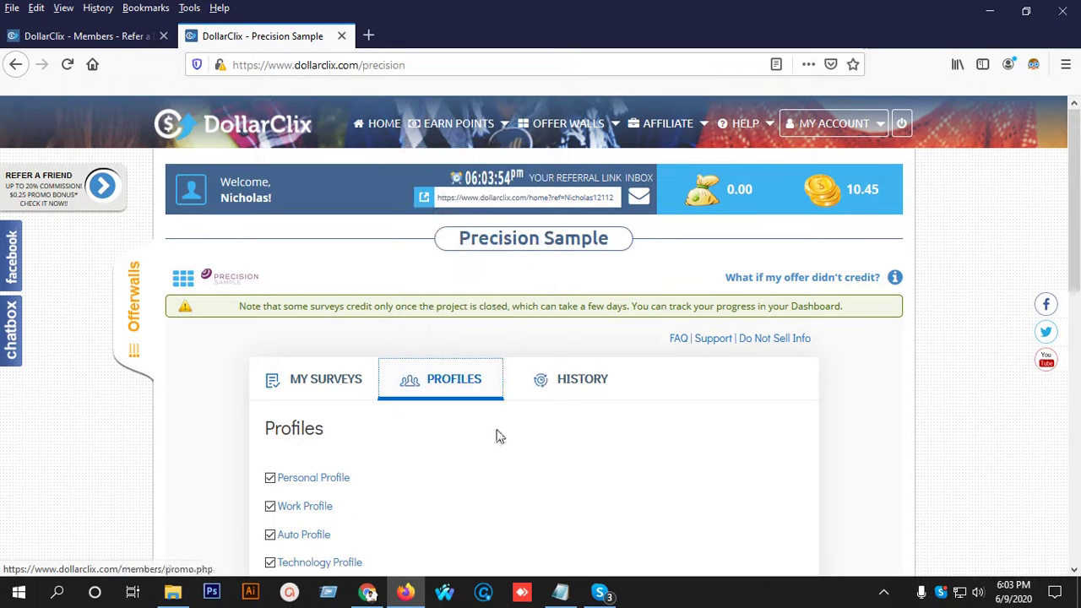
left_click(883, 592)
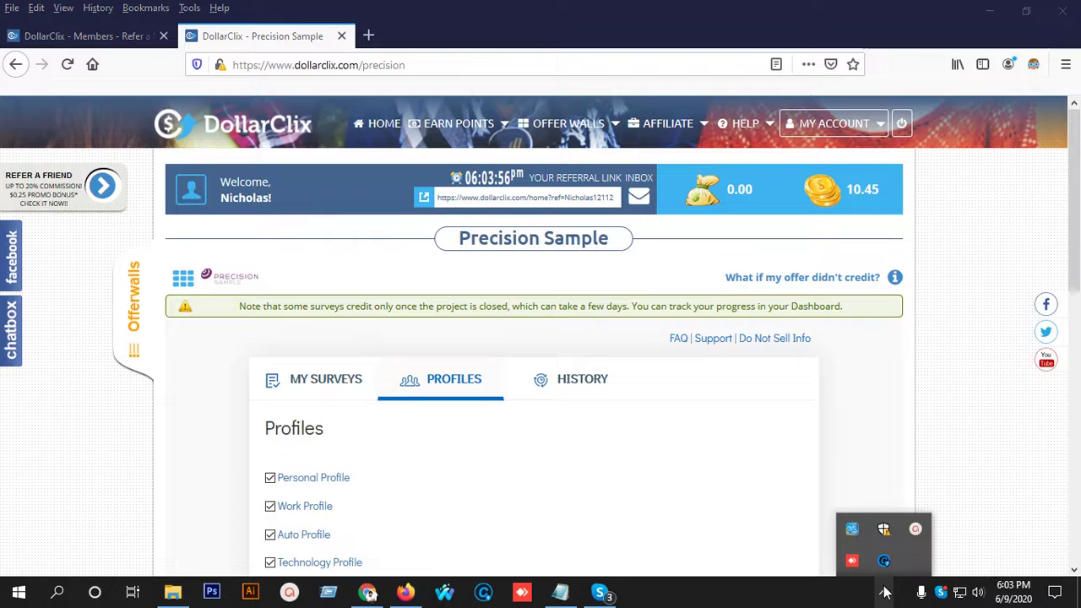
left_click(915, 528)
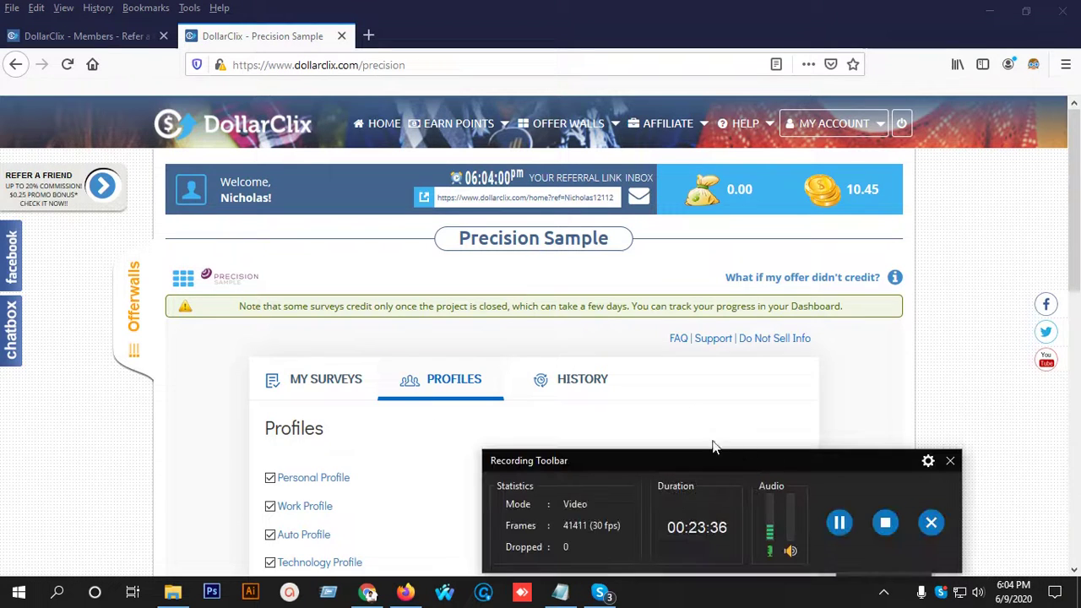